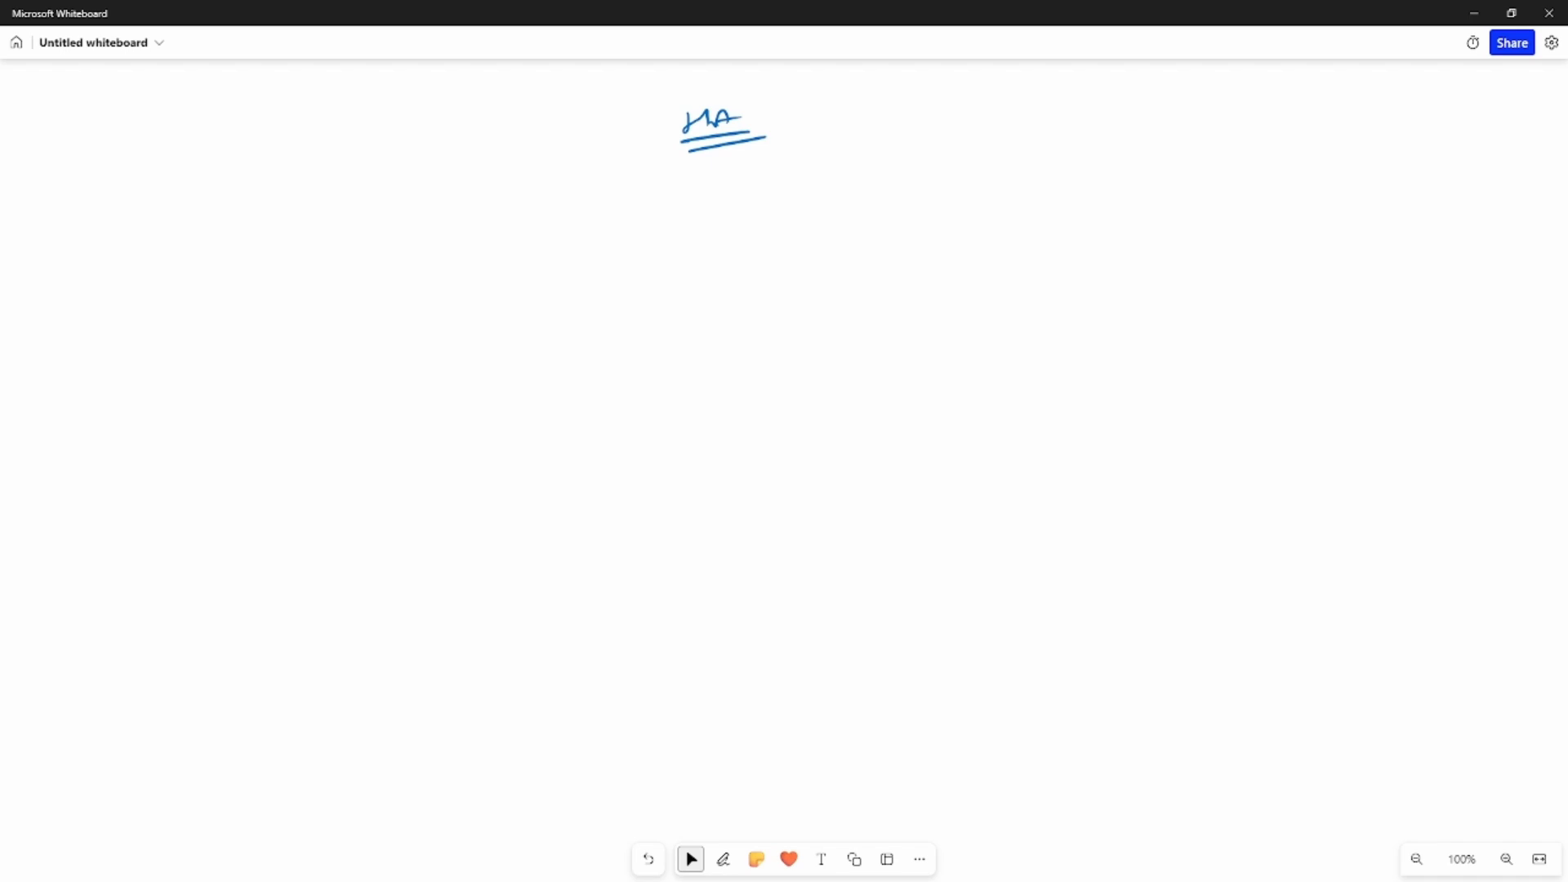
Step: Switch from the whiteboard's HA note to the vSphere Summary of cluster CL-1
key("alt+Tab")
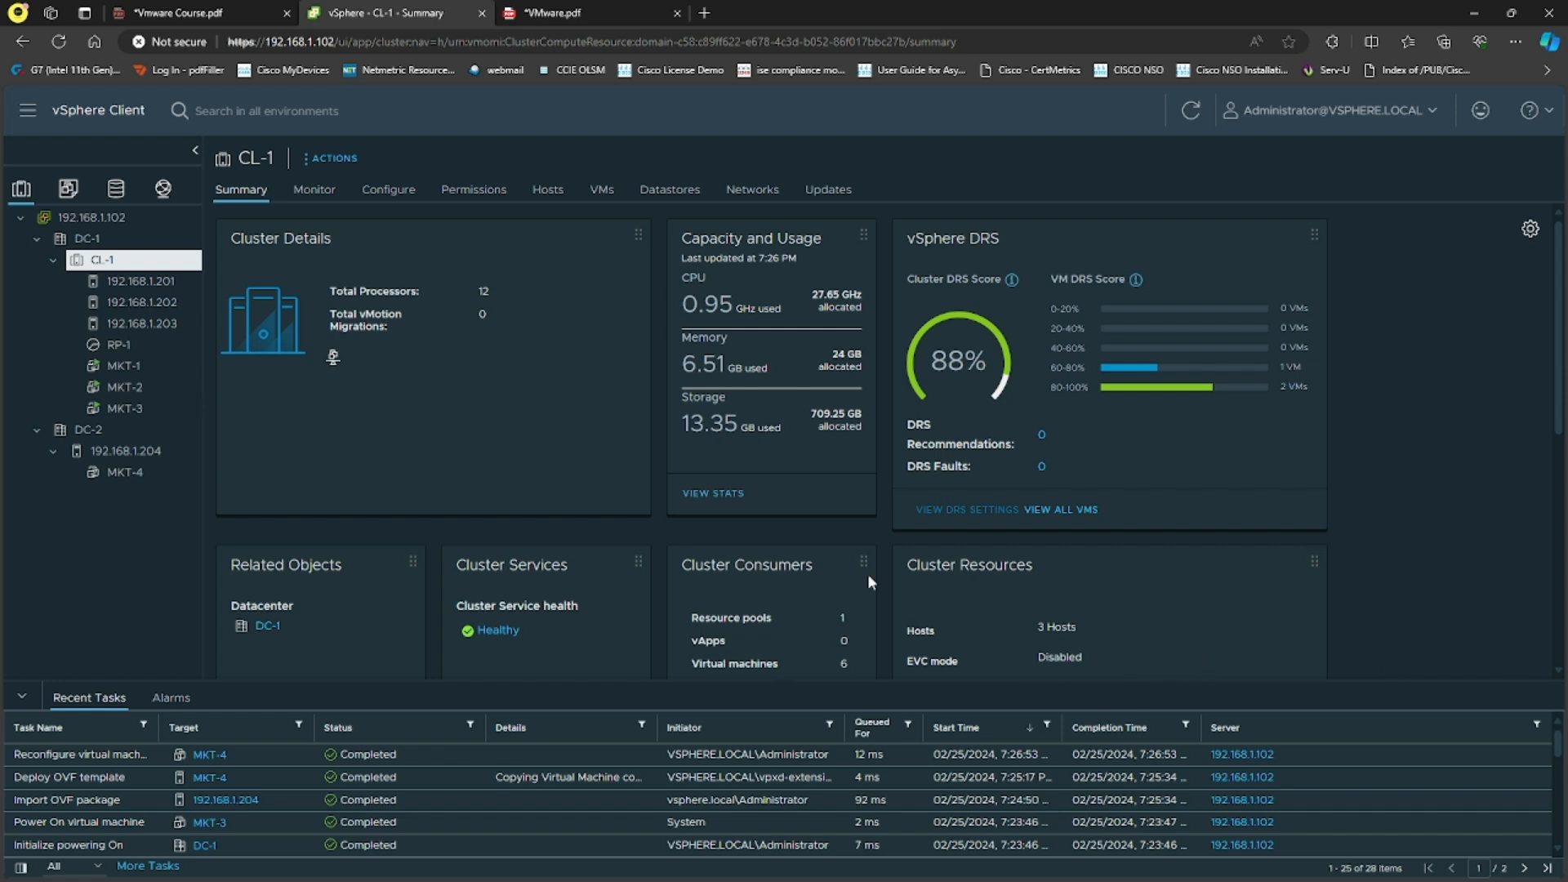
Step: Open CL-1's vSphere Availability settings and start editing vSphere HA
right_click(100, 260)
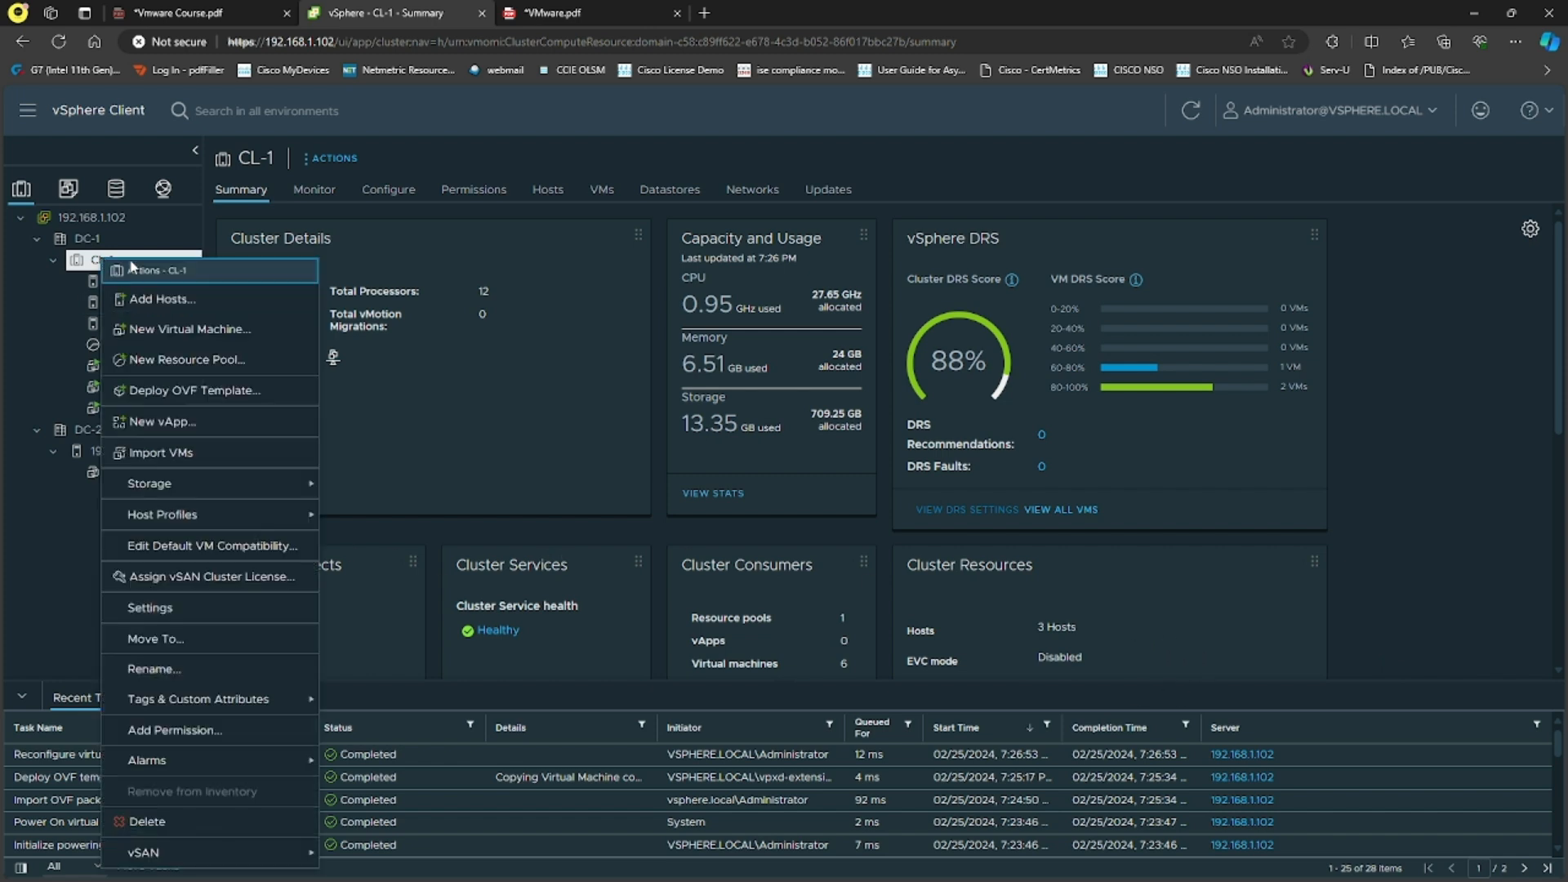
left_click(156, 607)
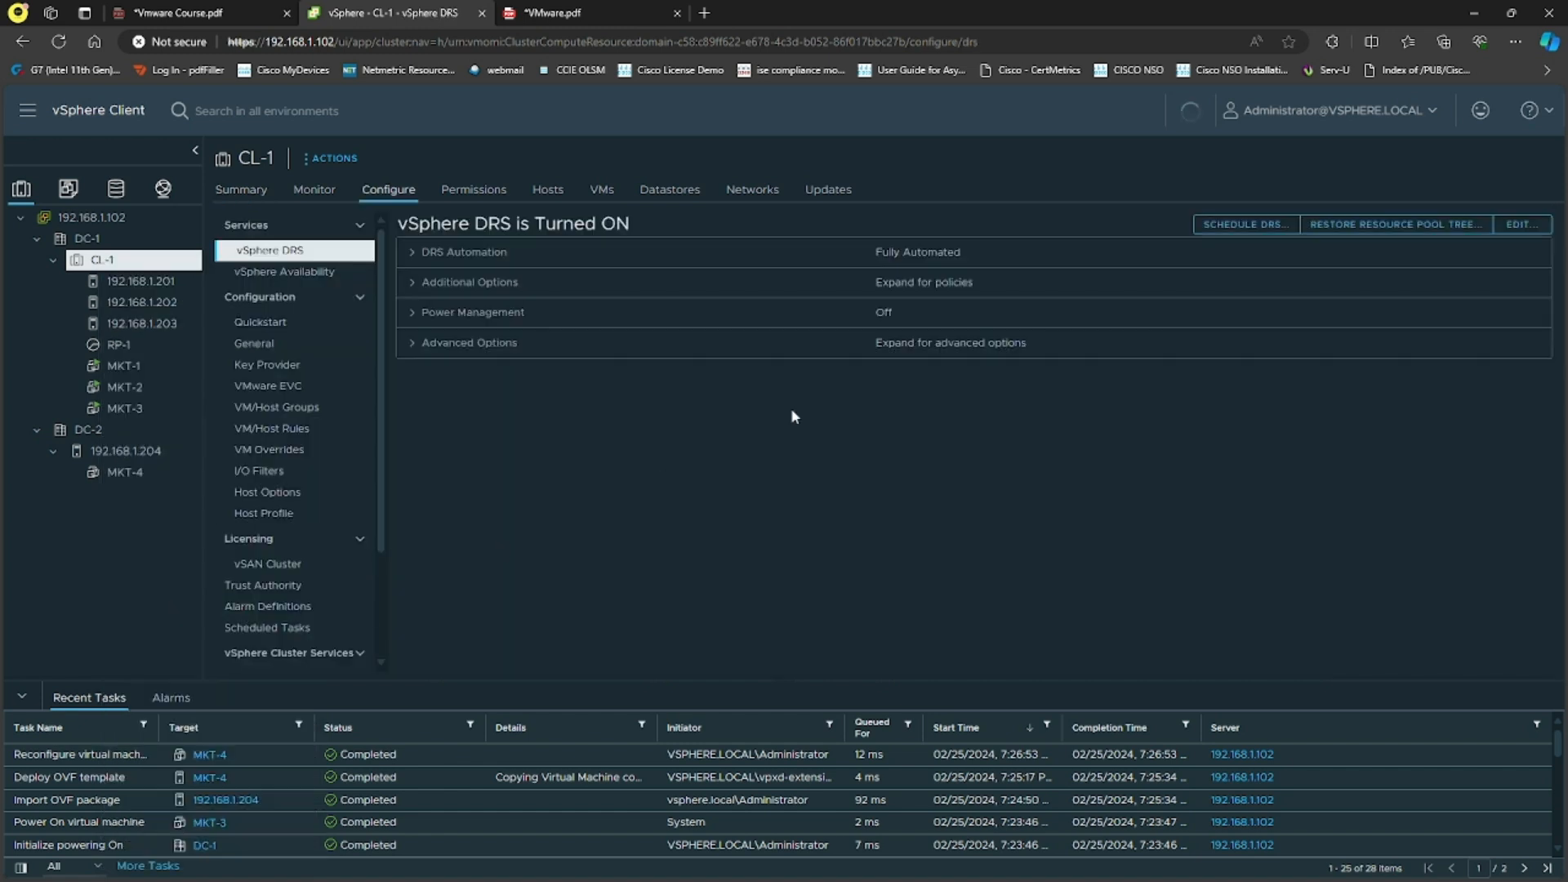
left_click(293, 275)
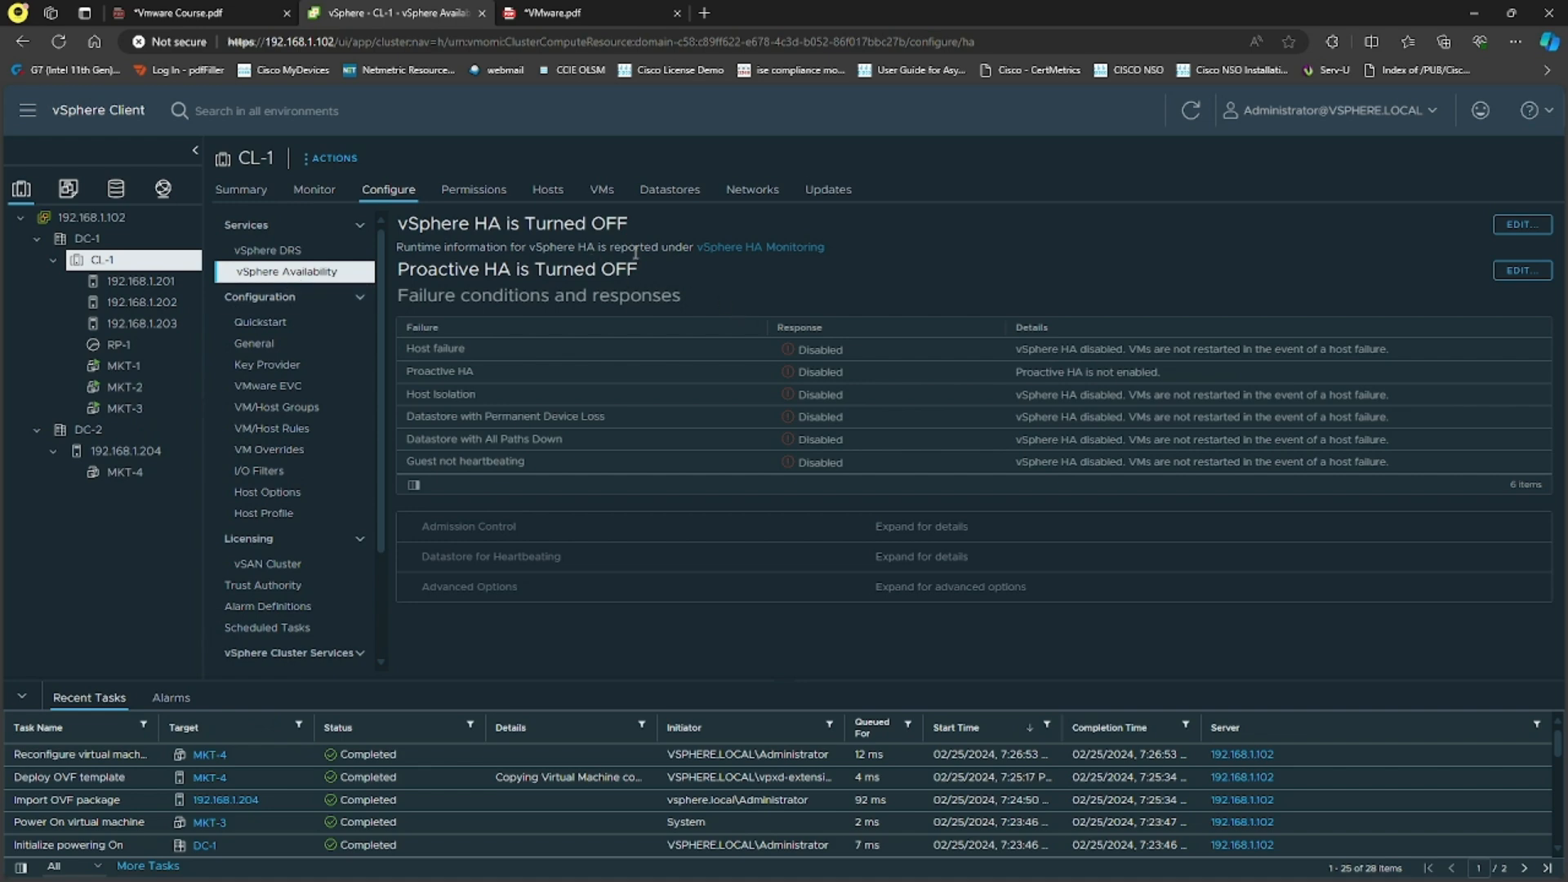
left_click(1522, 226)
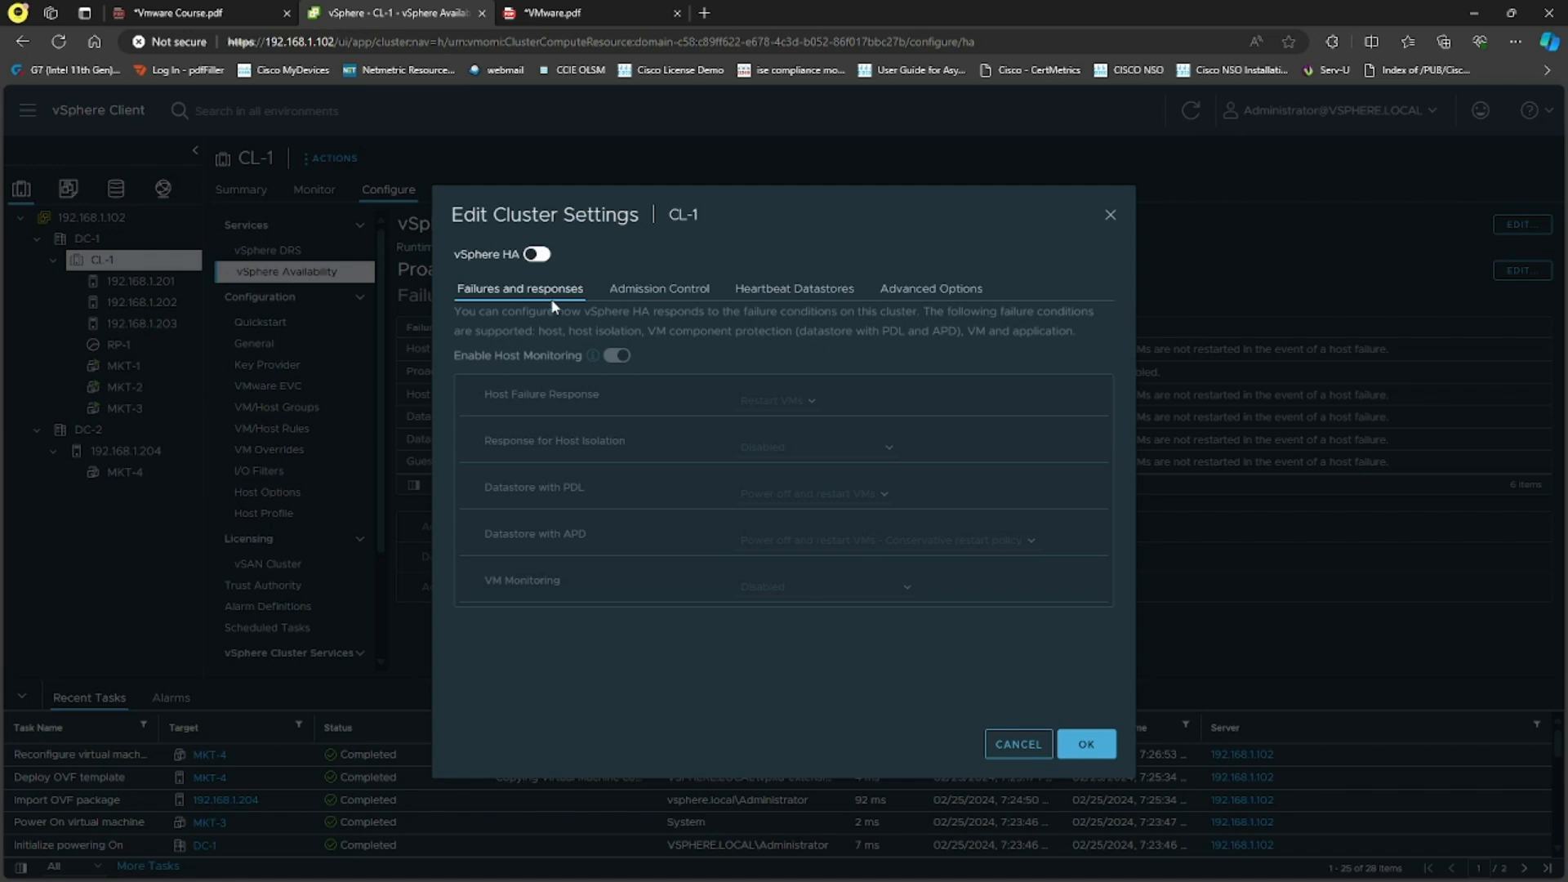
Step: Switch vSphere HA on for CL-1 and expand the Host Failure Response details
left_click(536, 255)
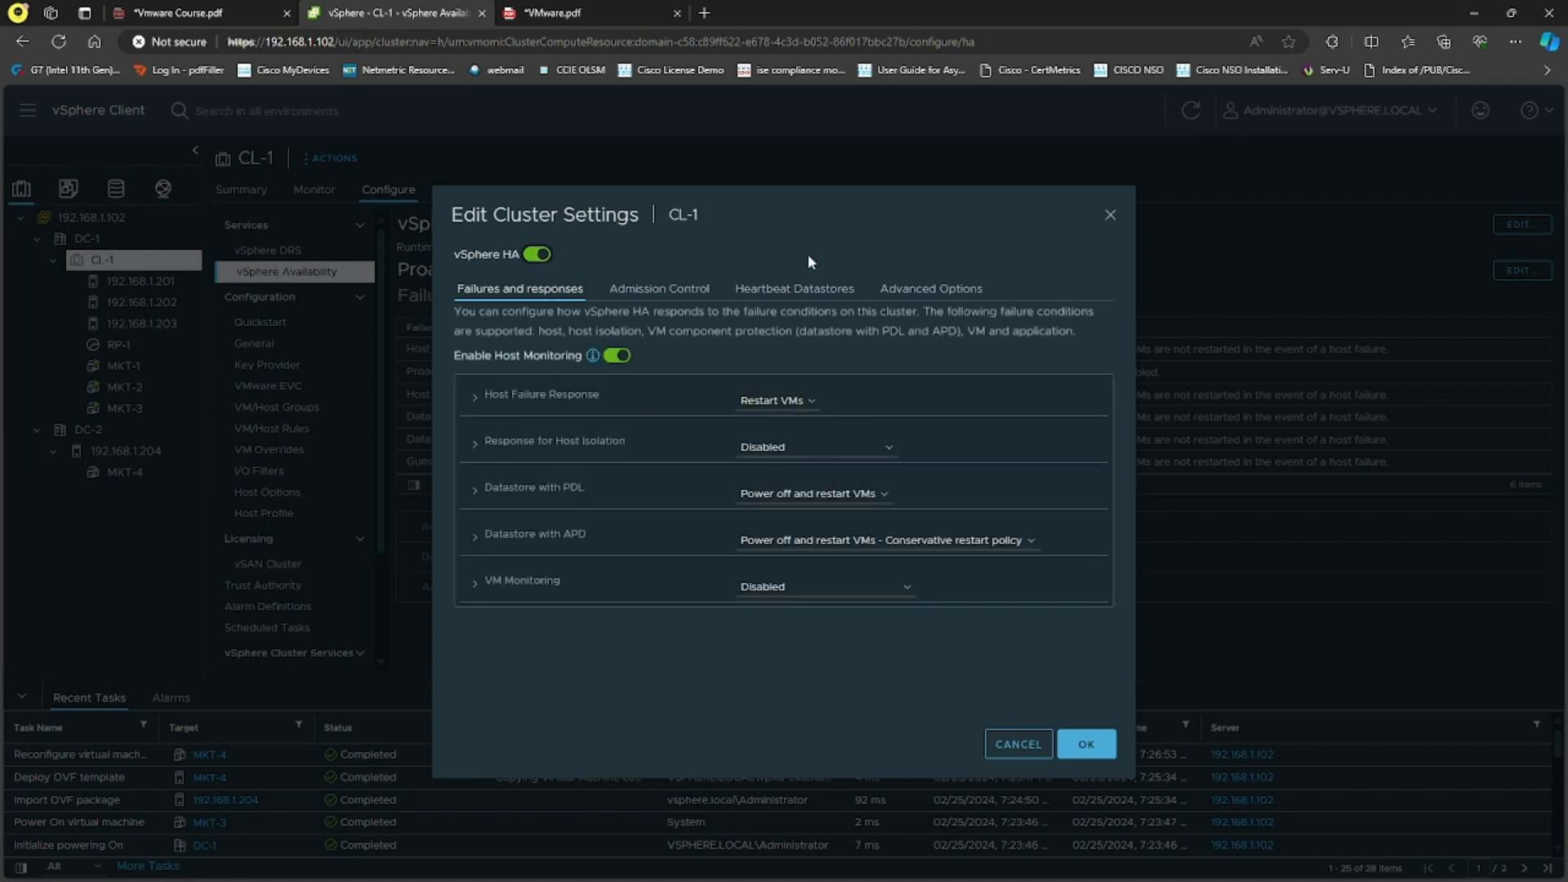
left_click(482, 400)
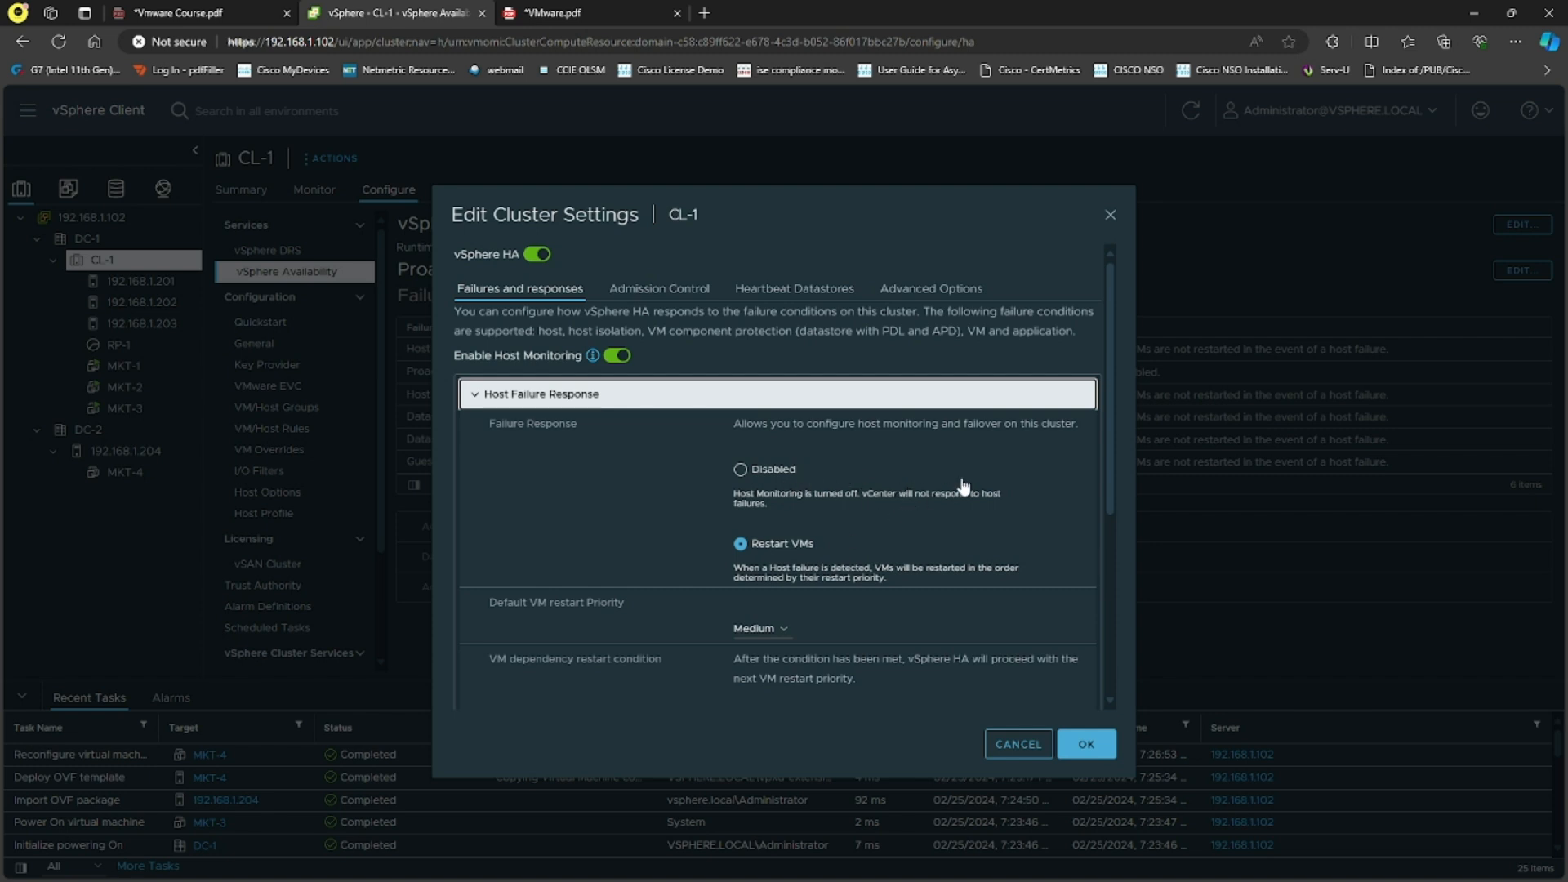
scroll(940, 489, "down", 1)
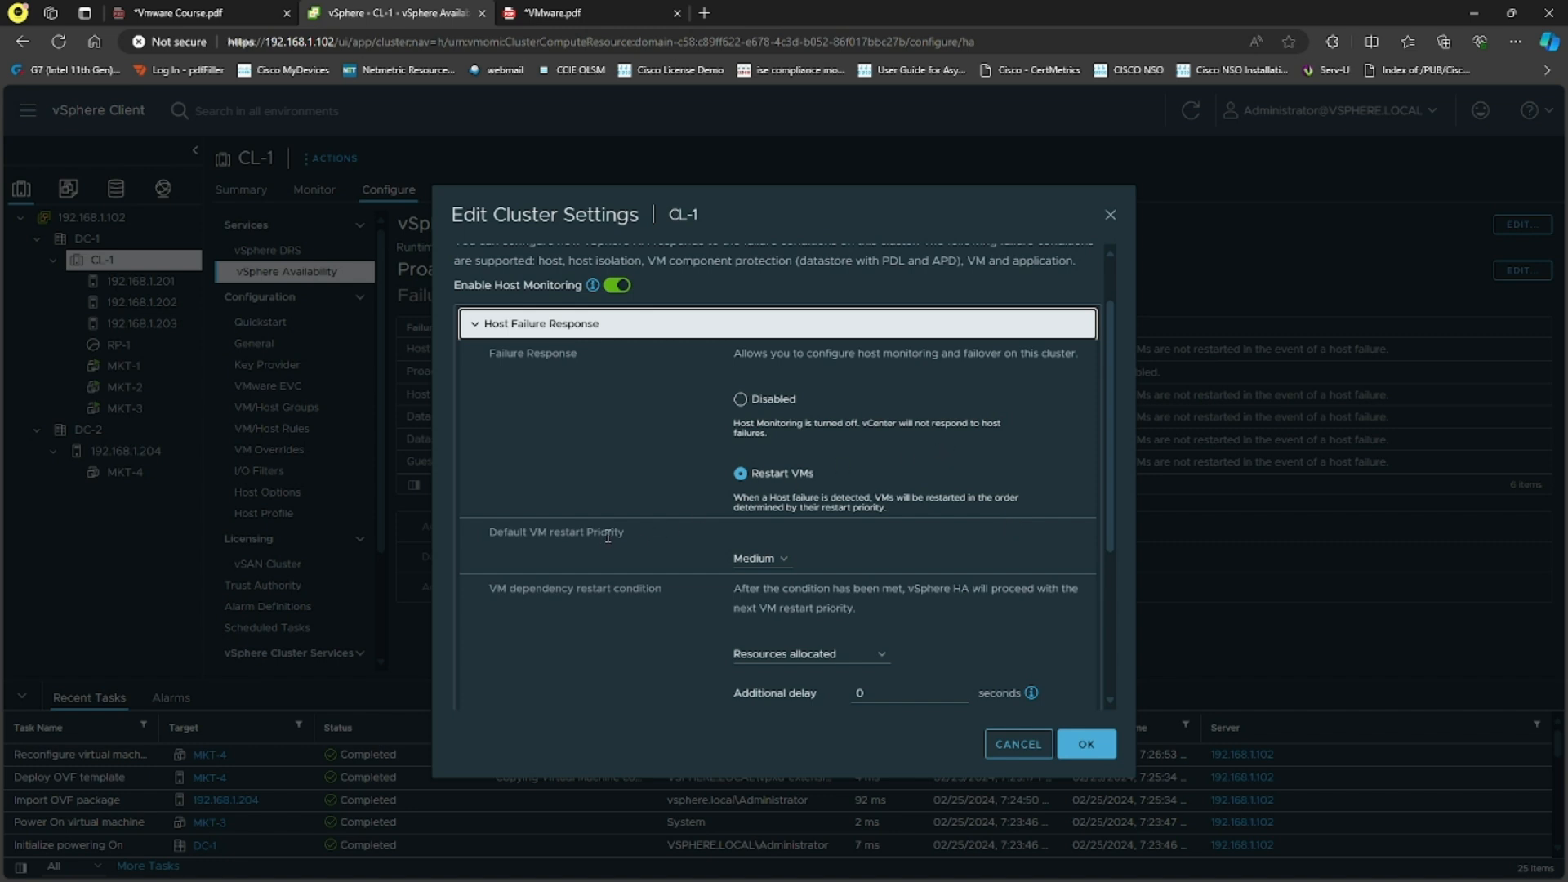
scroll(630, 523, "down", 2)
left_click(783, 419)
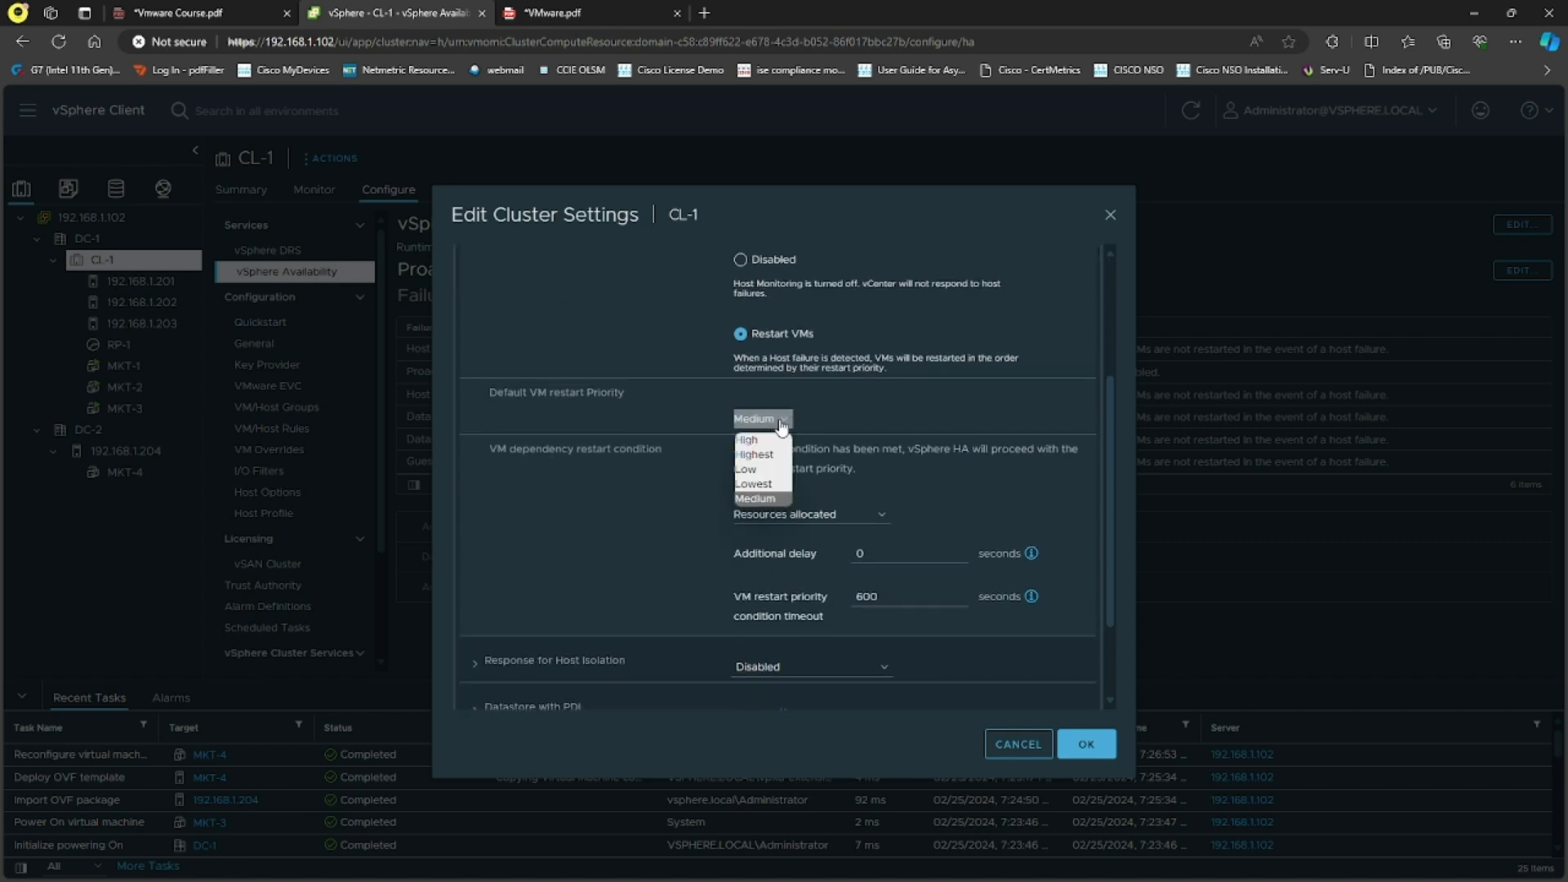
left_click(851, 420)
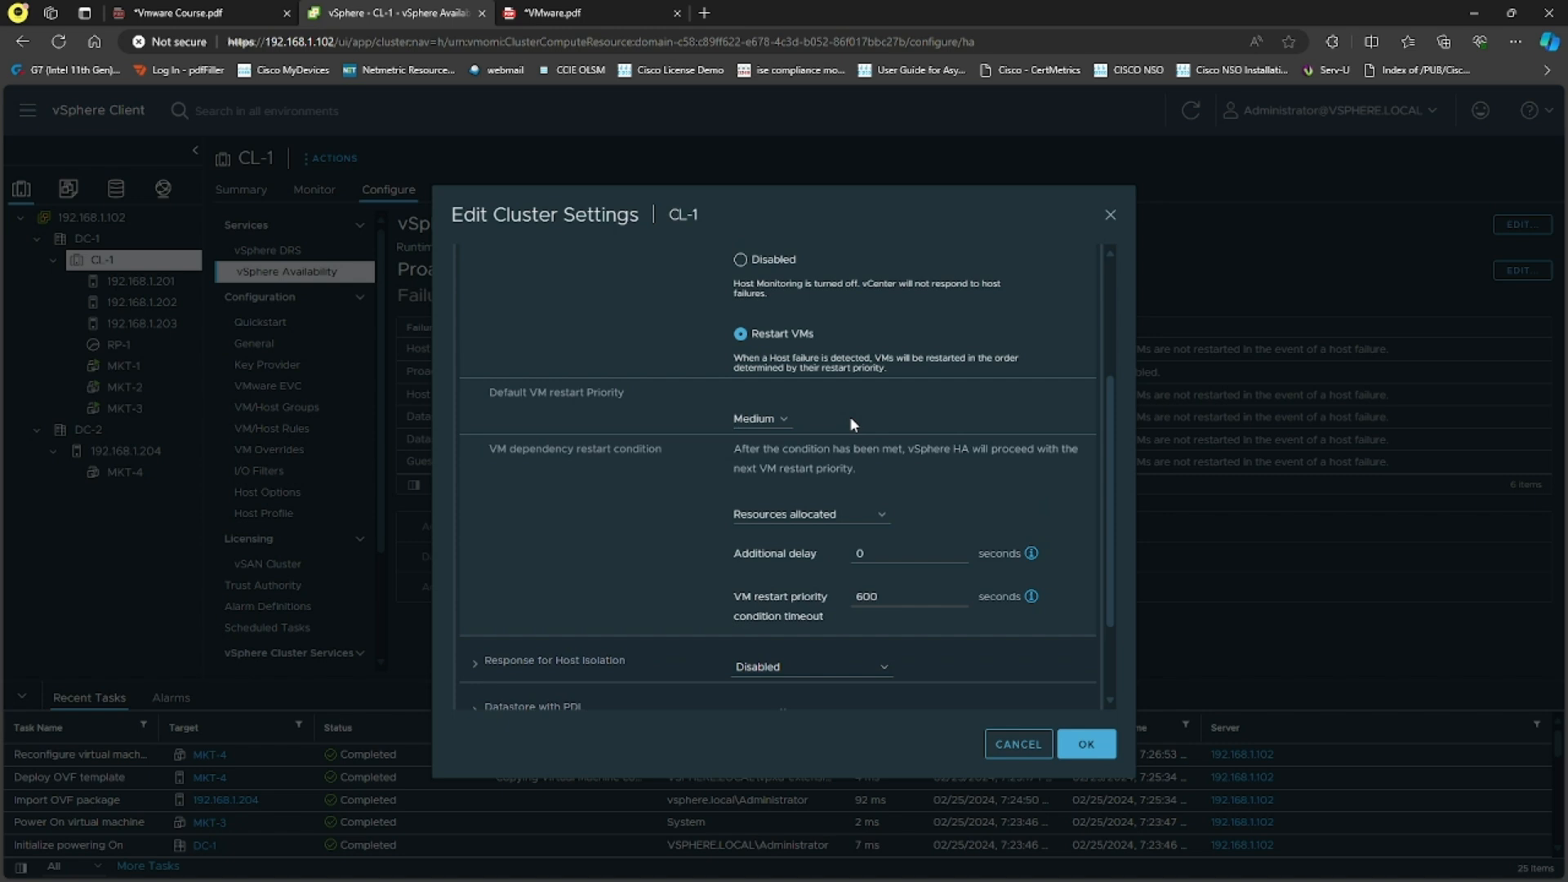
scroll(845, 415, "down", 1)
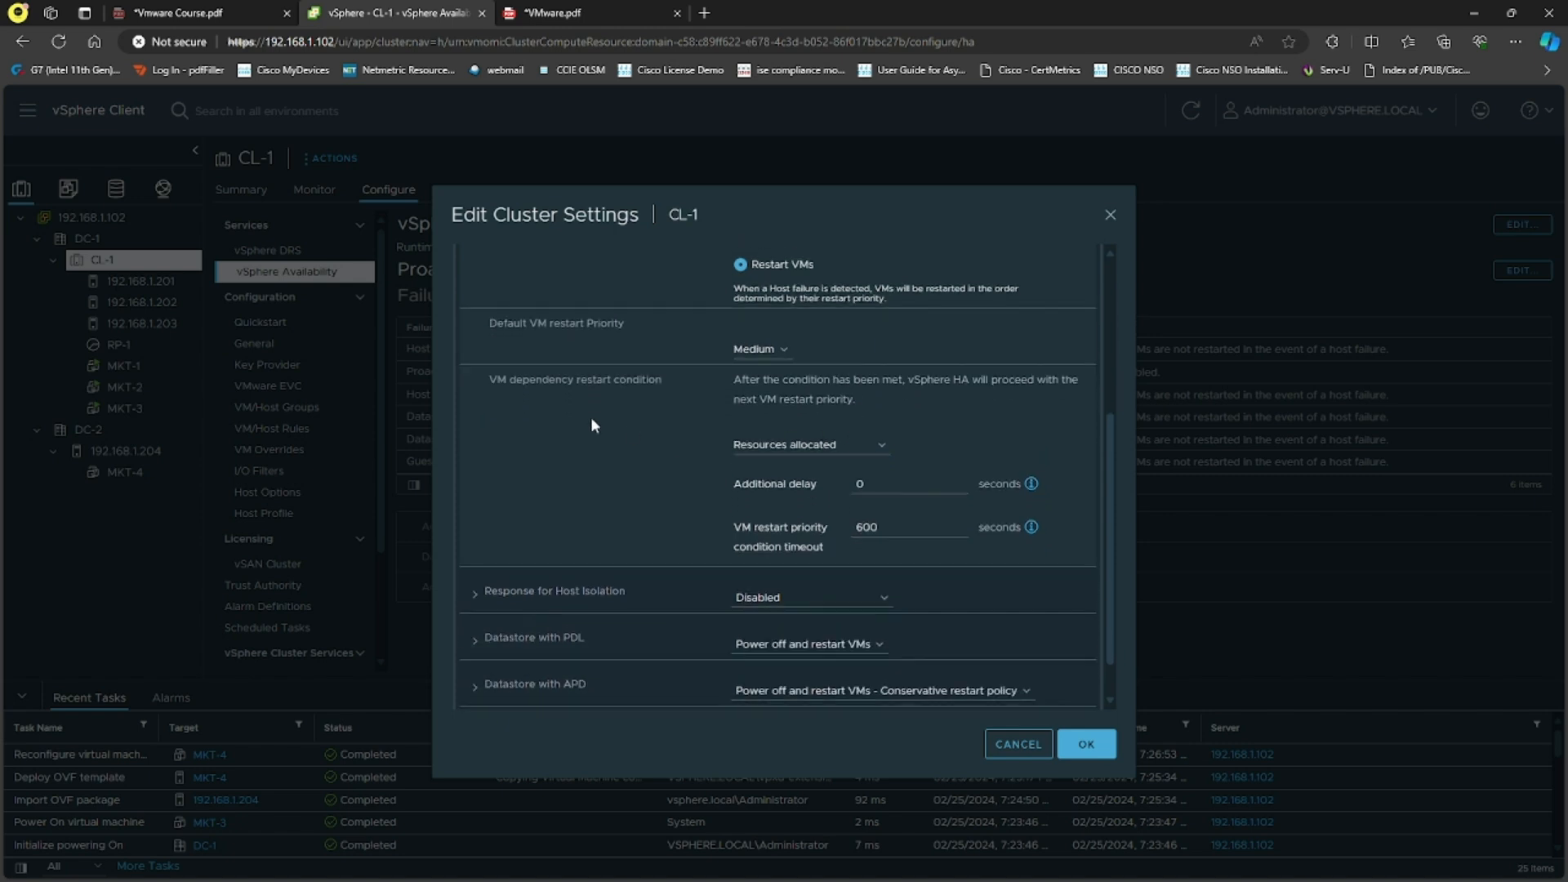
left_click_drag(582, 378, 637, 380)
left_click(644, 428)
double_click(901, 379)
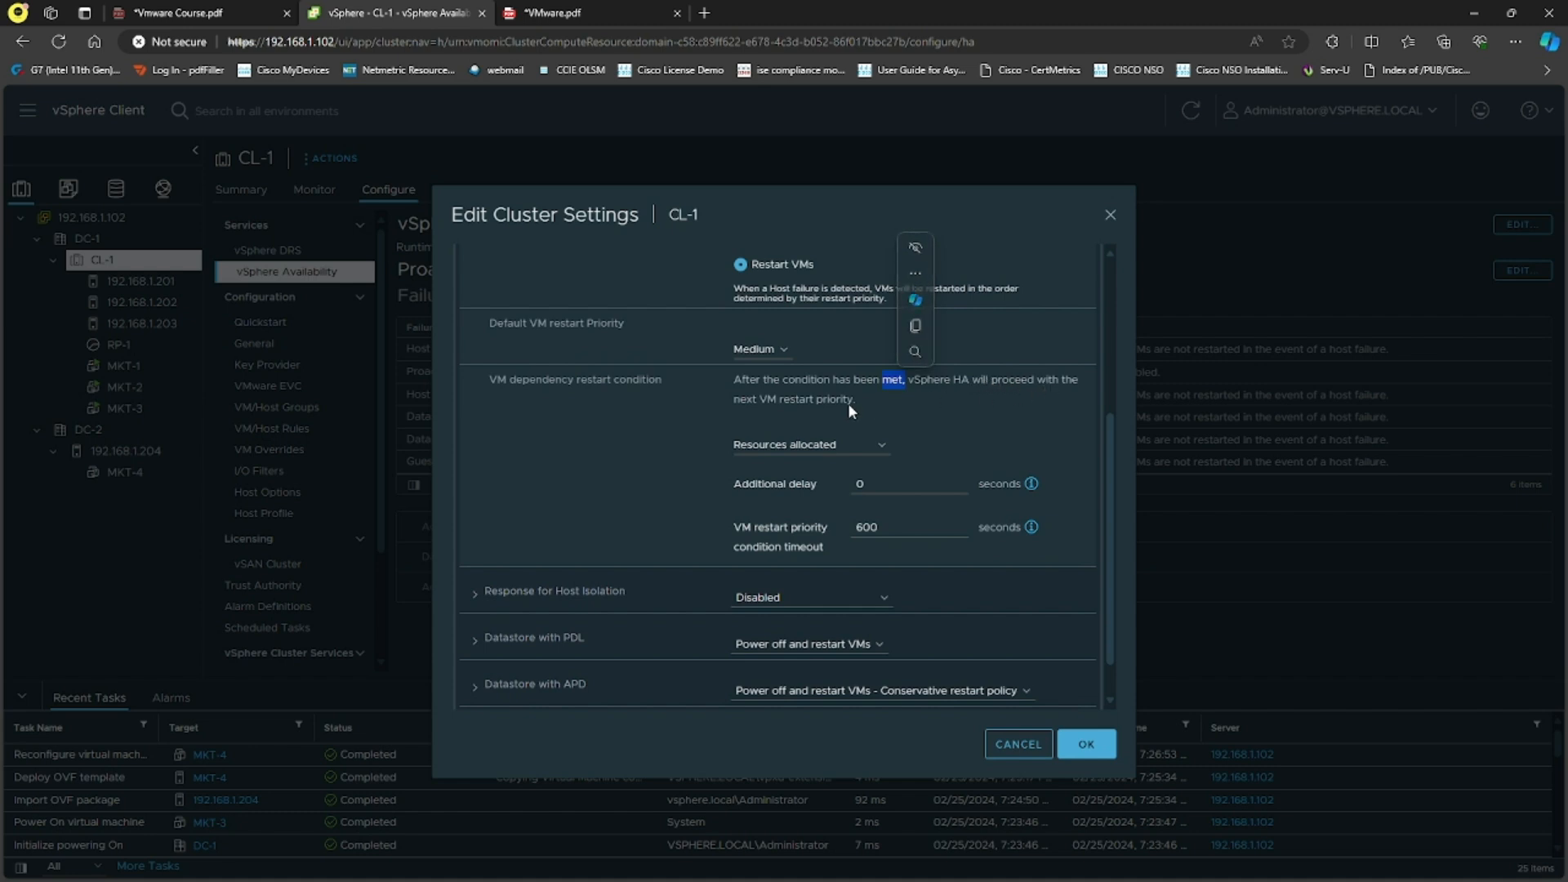
left_click_drag(858, 398, 779, 400)
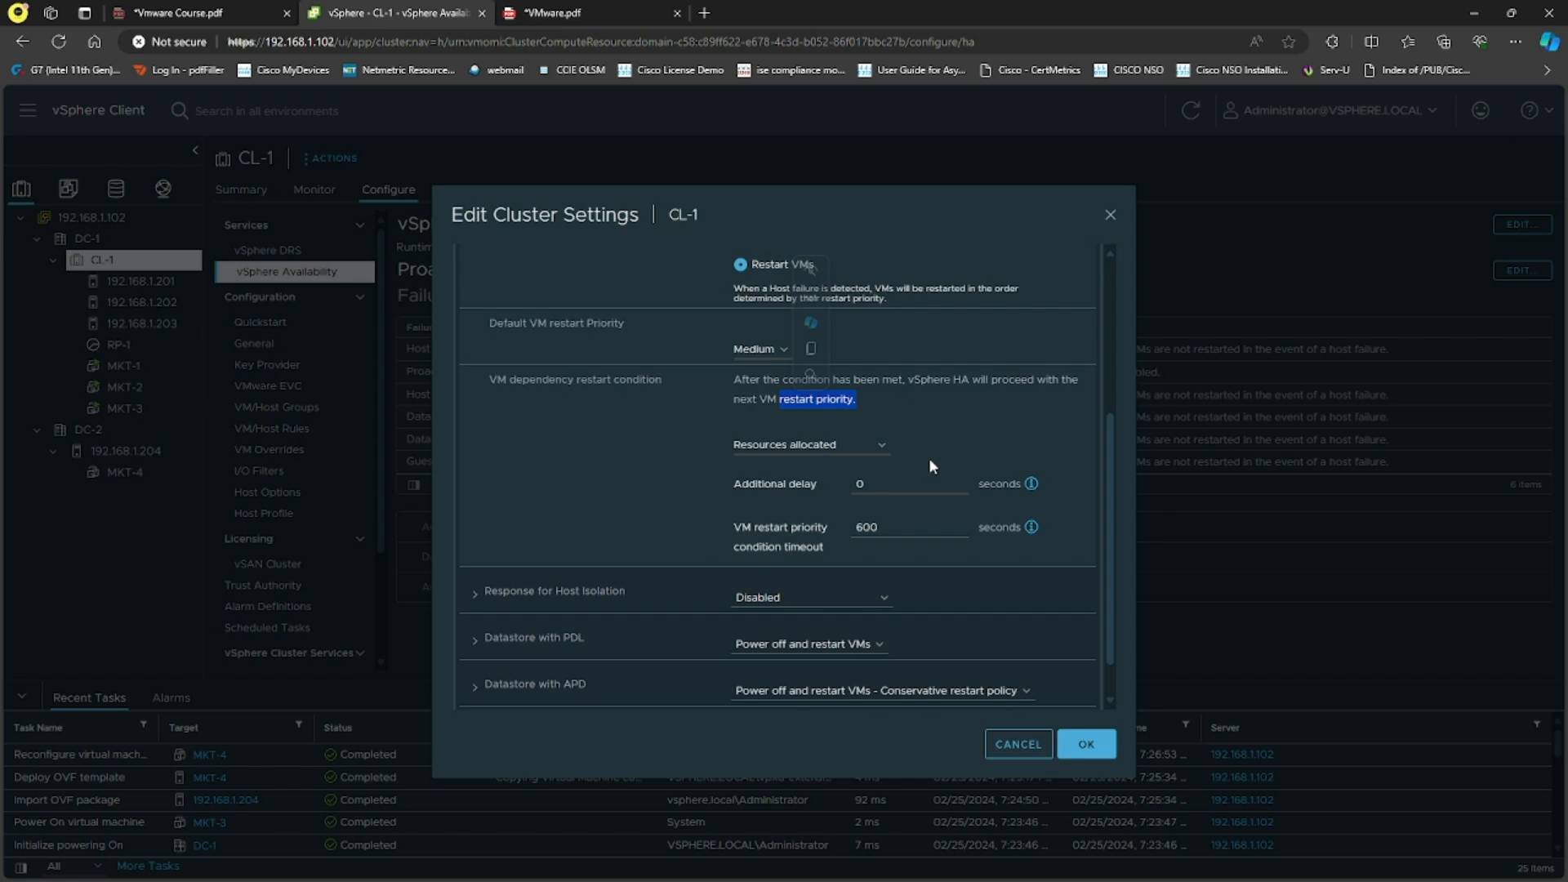
left_click(1003, 437)
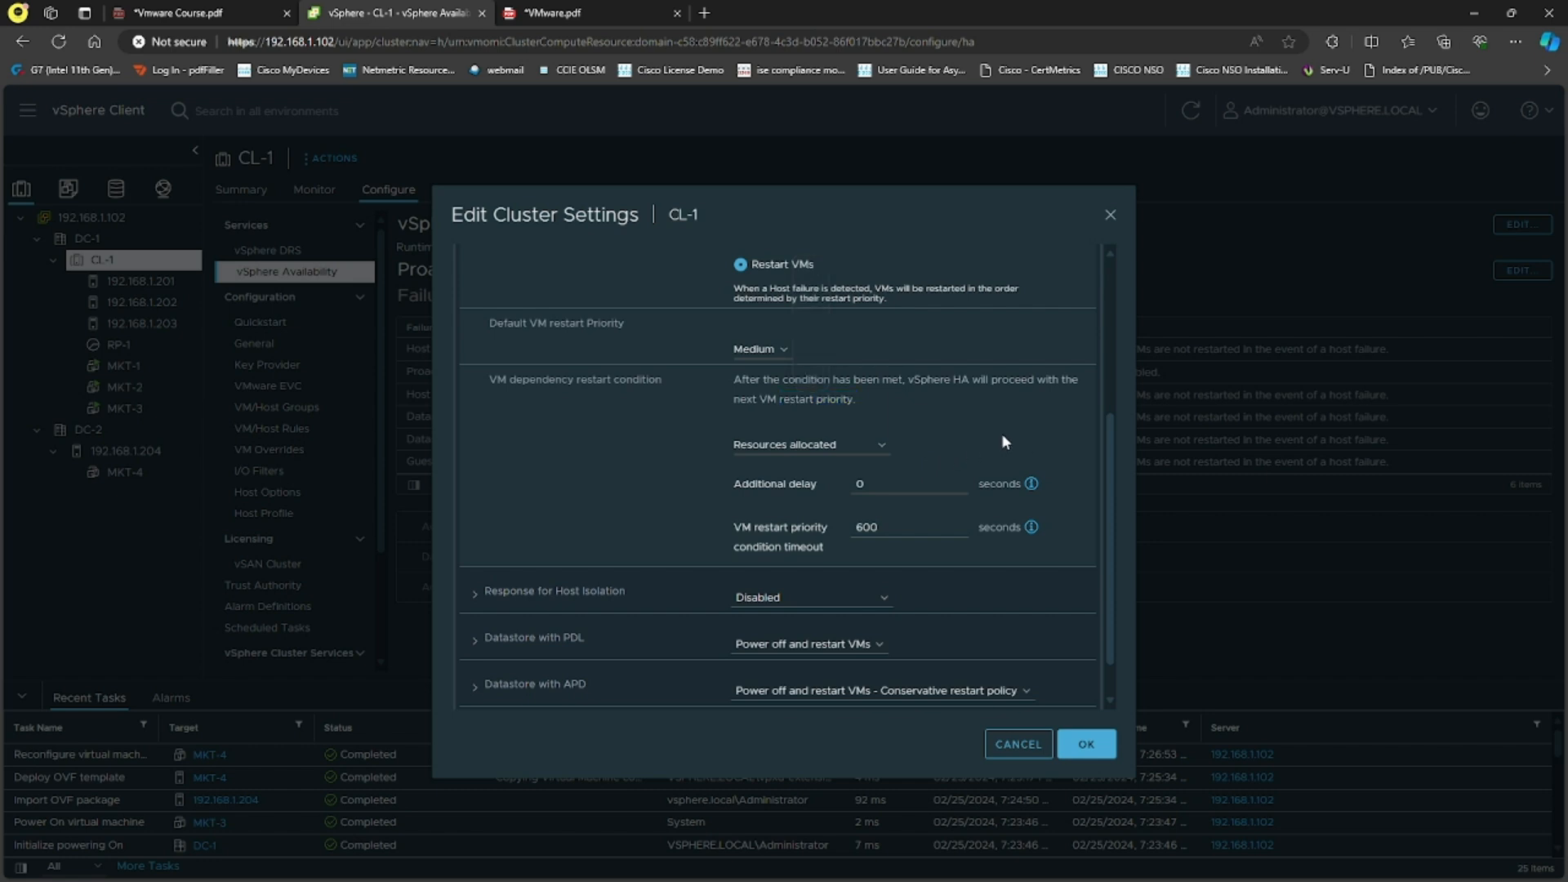
left_click(880, 450)
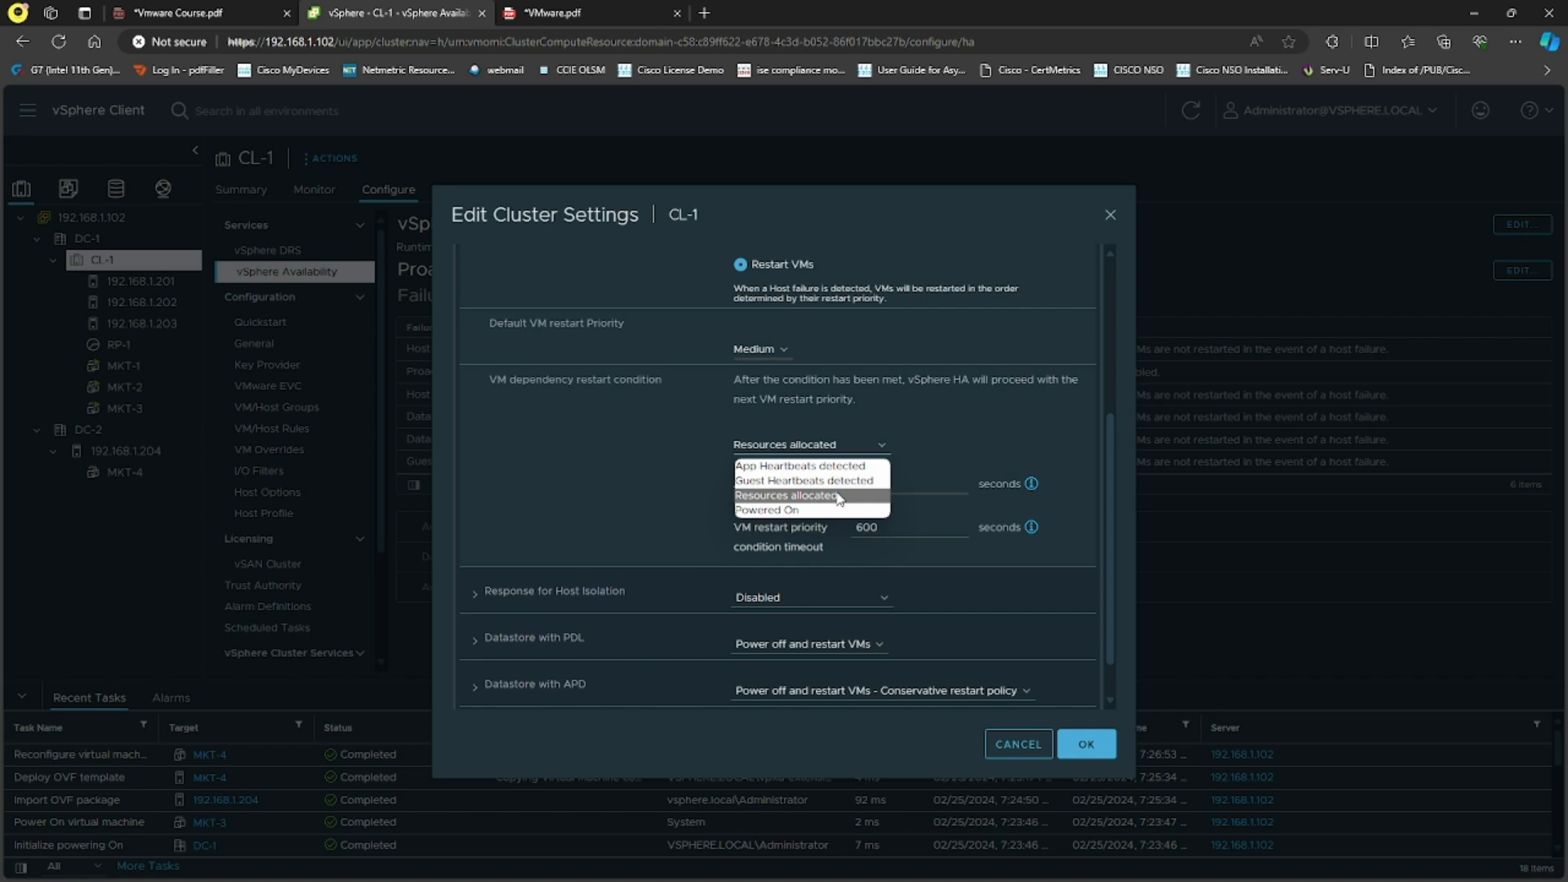
left_click(839, 496)
left_click(839, 497)
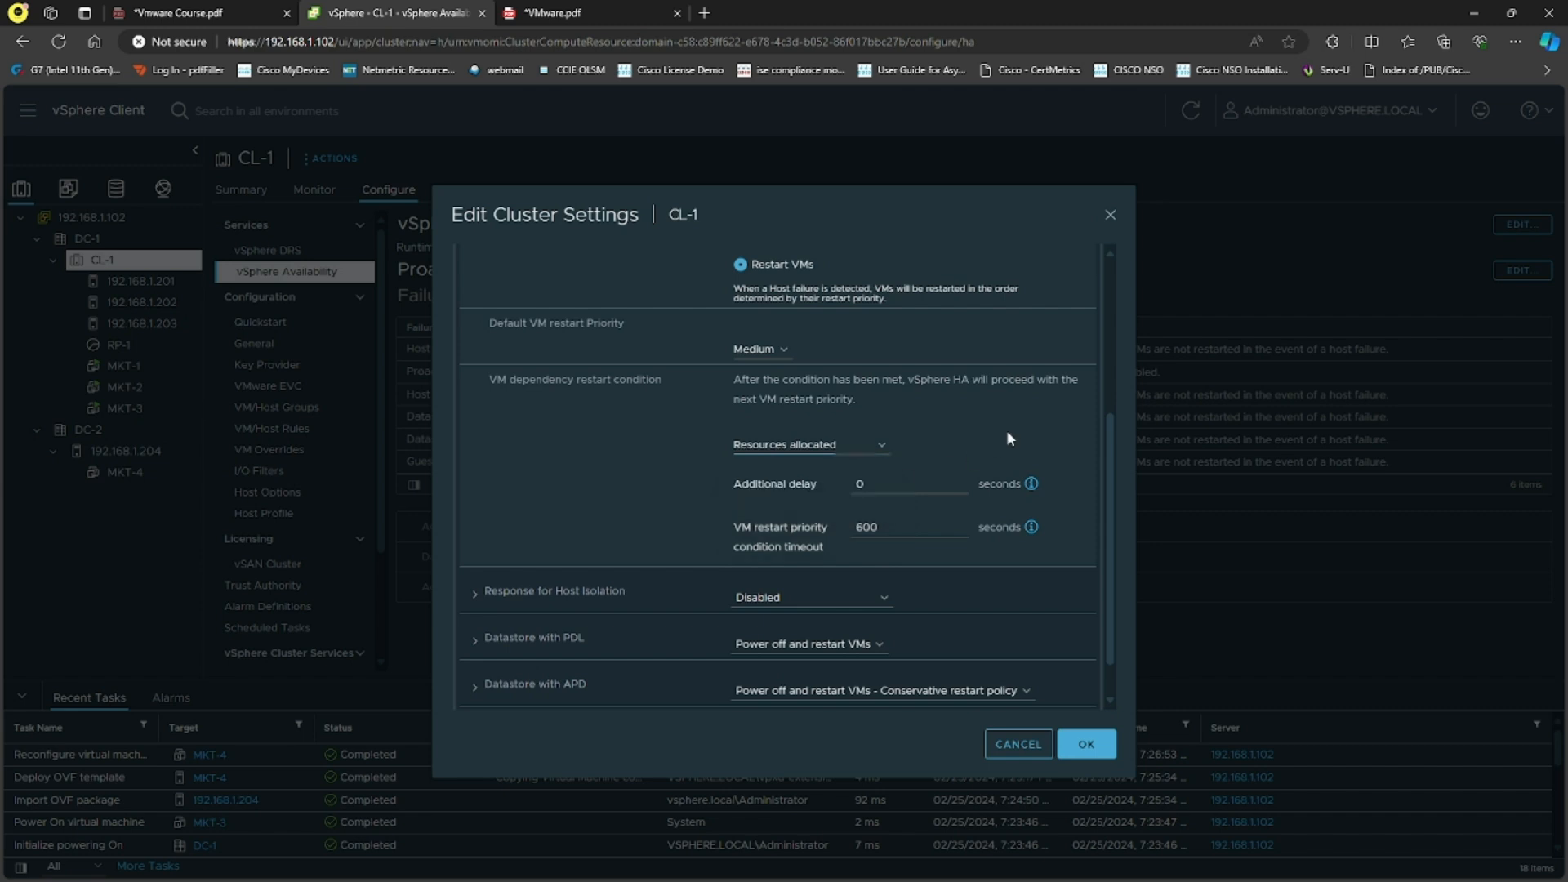
Step: Expand Response for Host Isolation and review its description, leaving the options unchanged
scroll(980, 425, "down", 1)
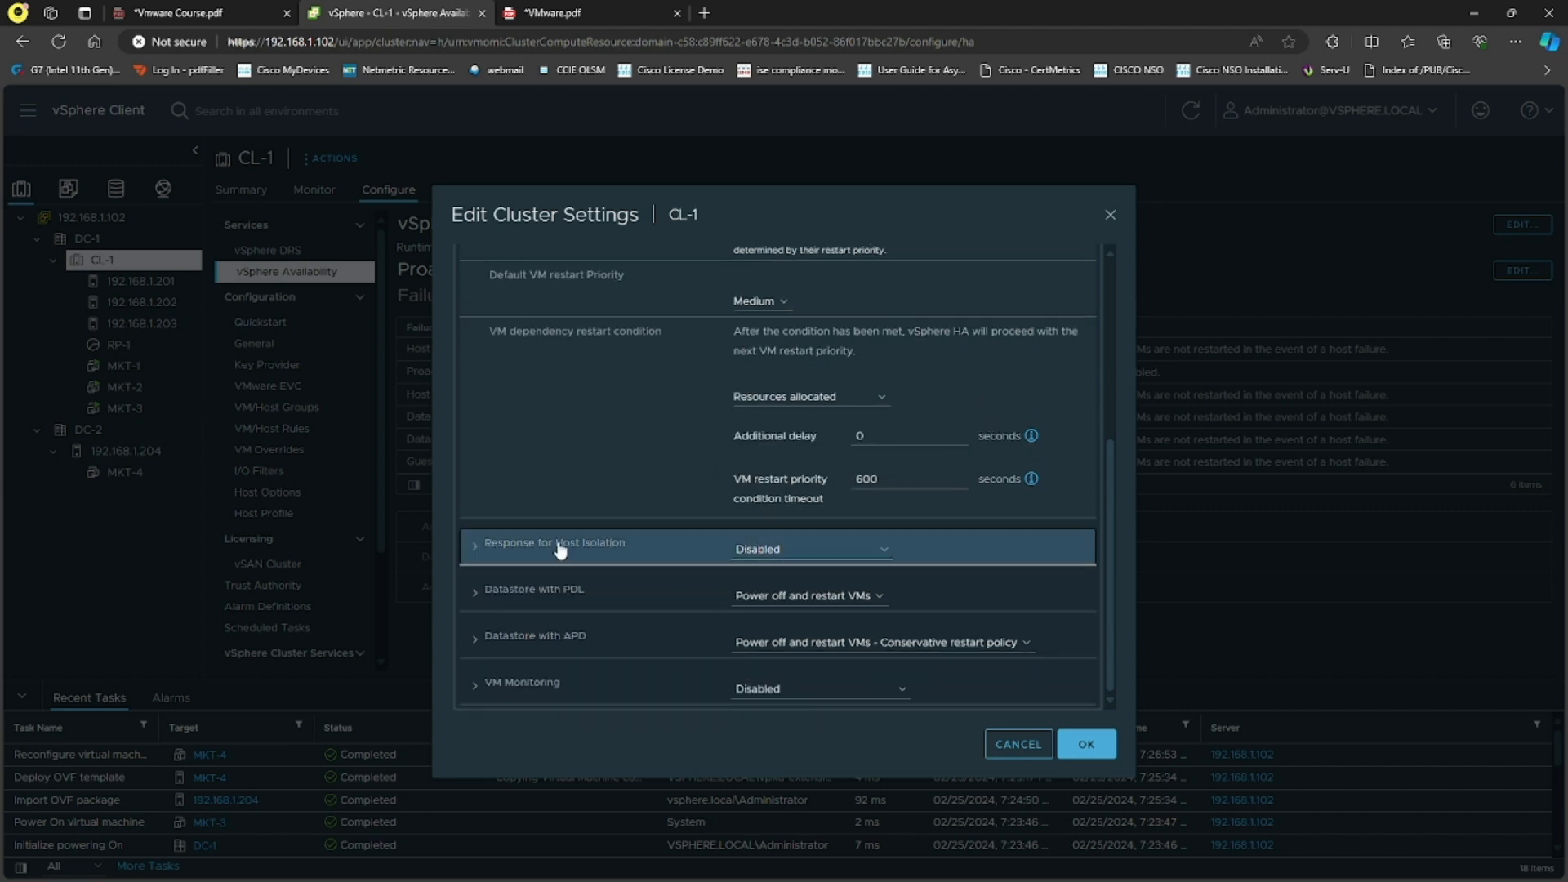
left_click(640, 546)
scroll(637, 507, "down", 1)
scroll(638, 518, "down", 2)
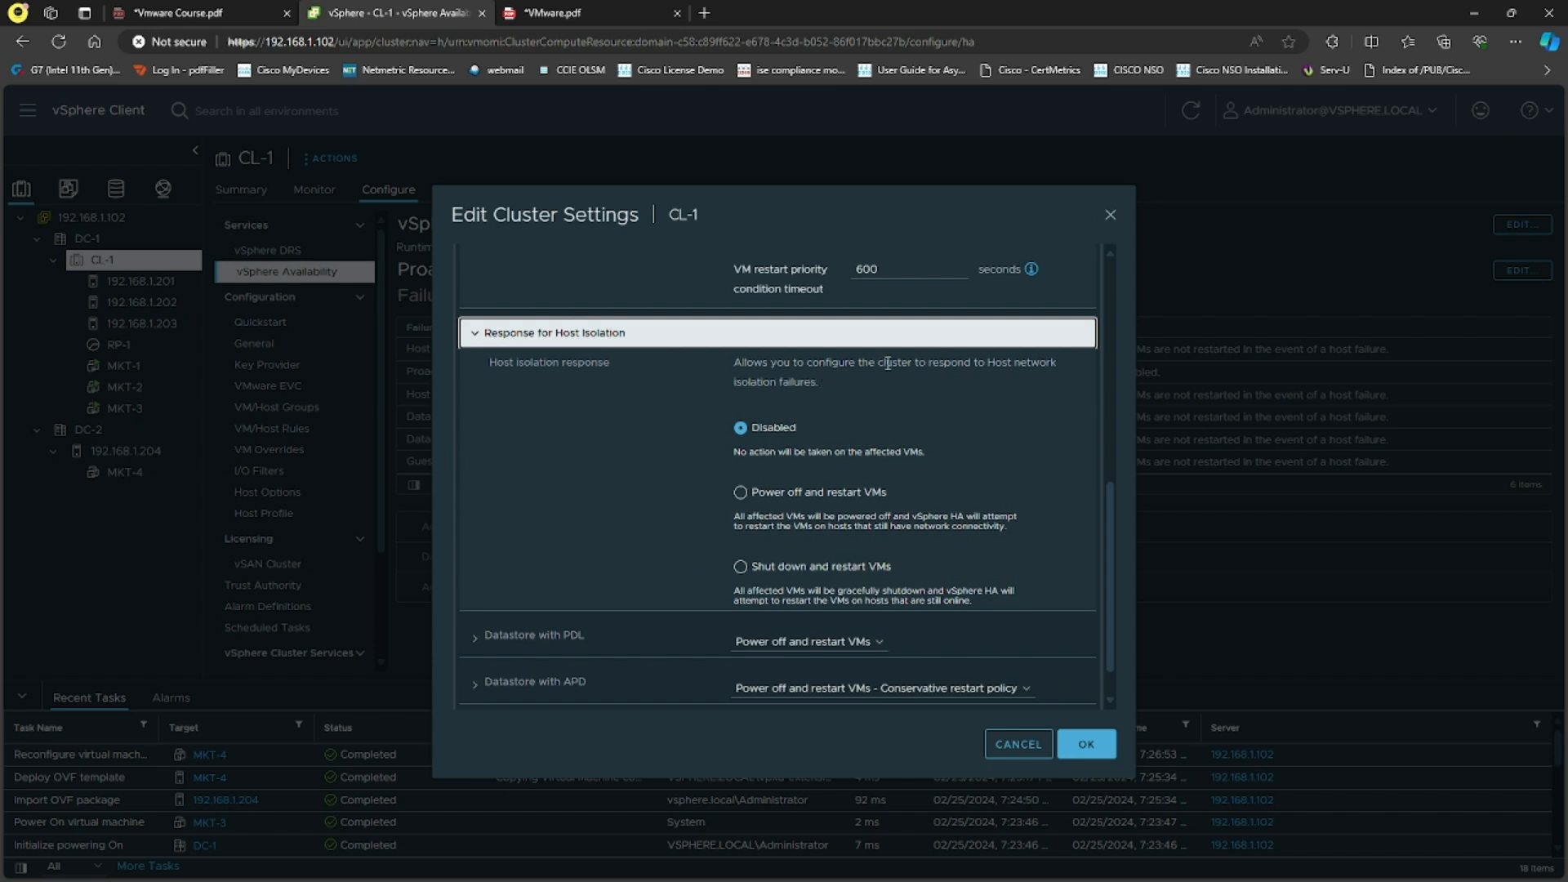
left_click_drag(892, 365, 1053, 365)
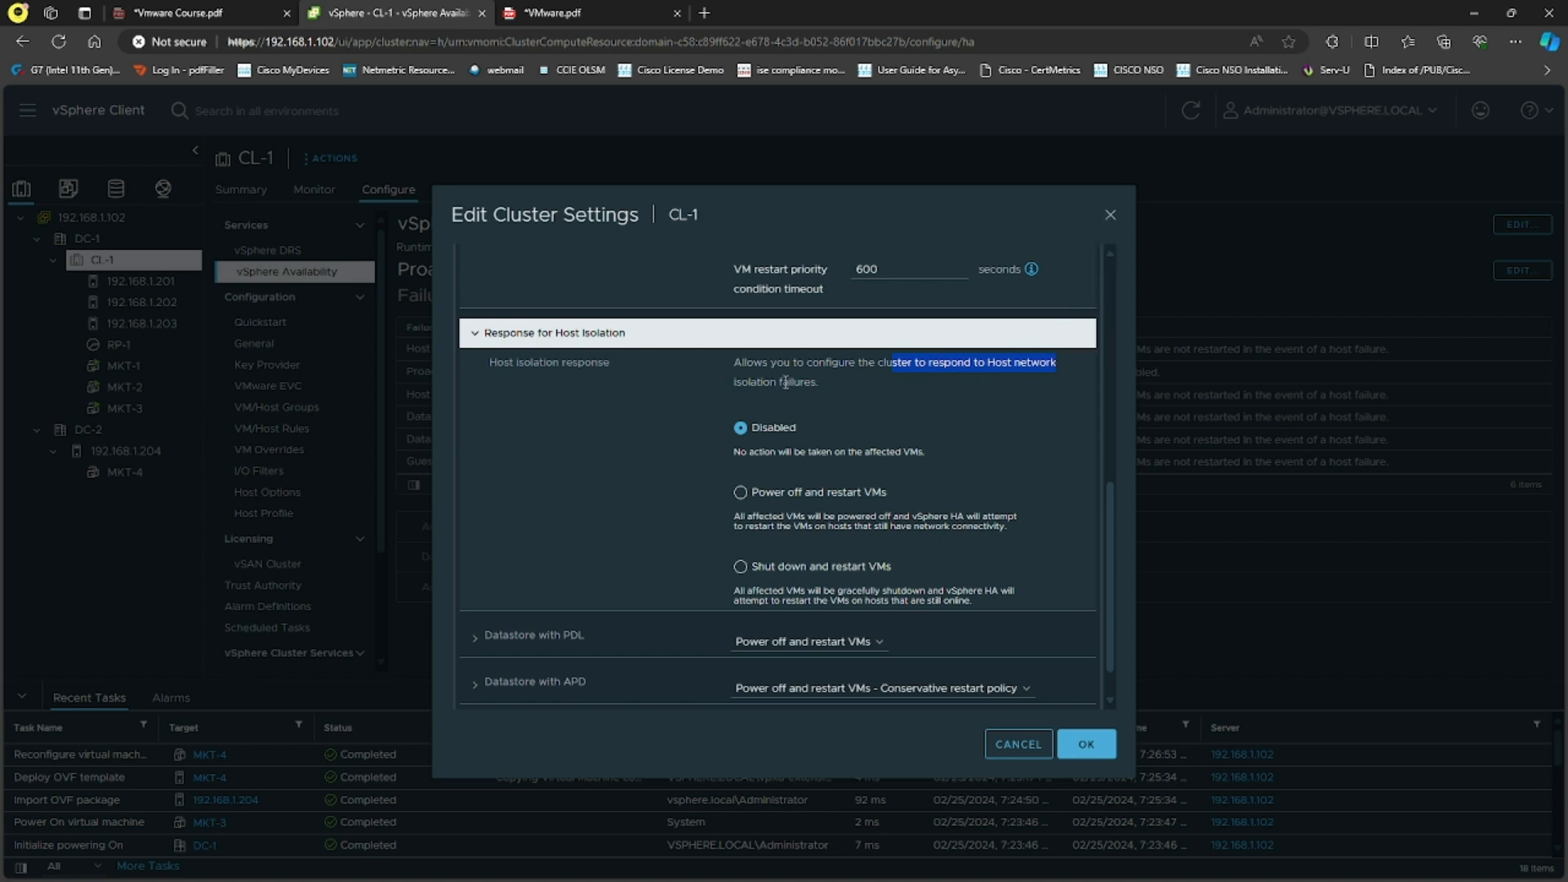
left_click_drag(736, 383, 817, 383)
left_click(866, 397)
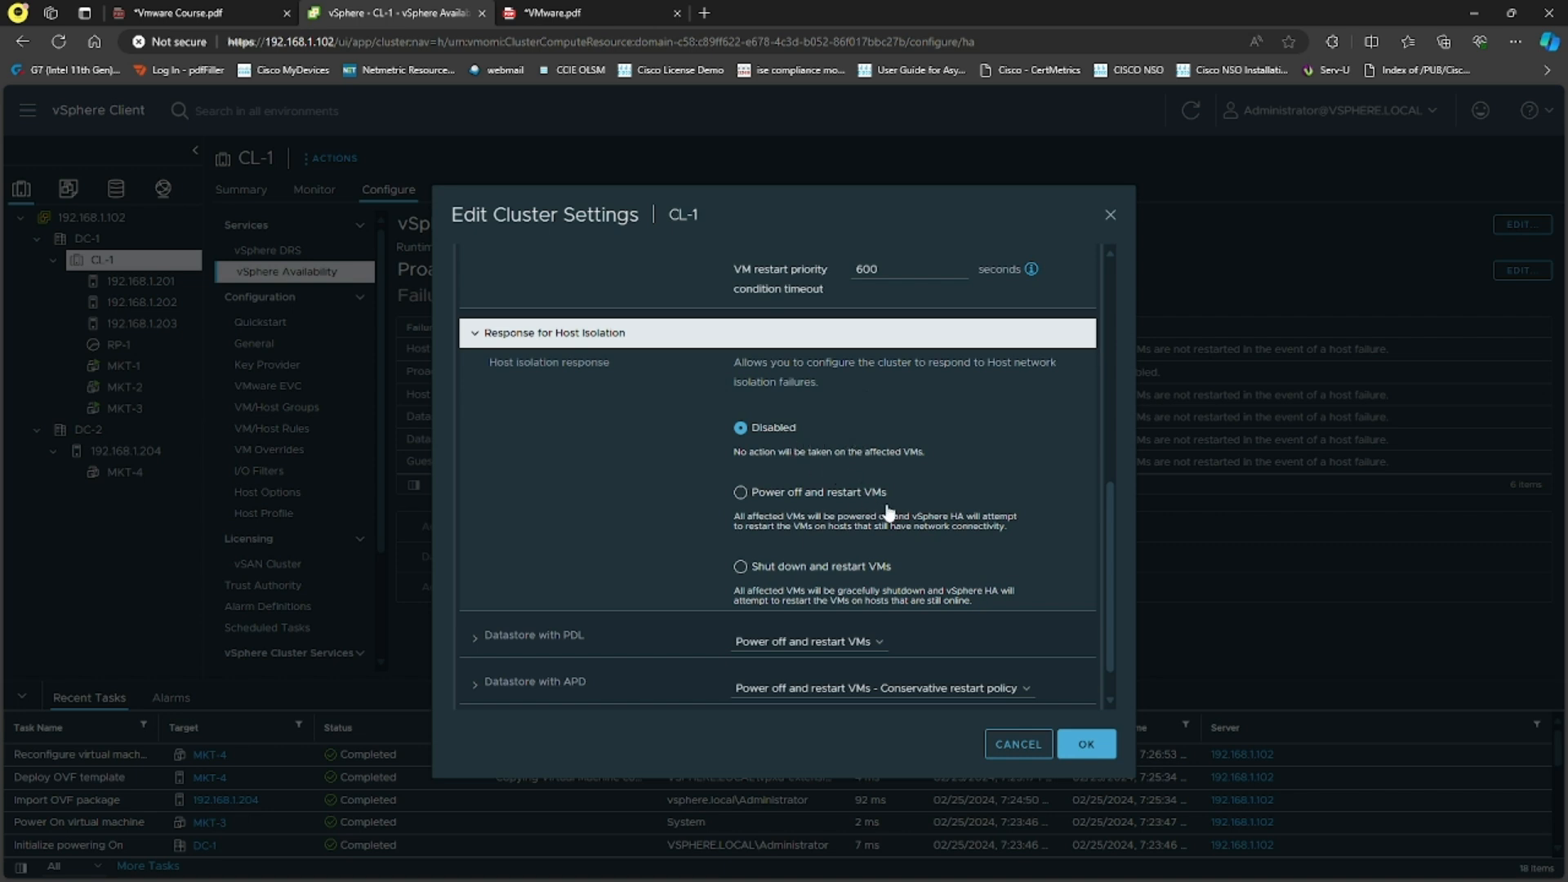
Step: Expand the Datastore with PDL response, showing Power off and restart VMs
scroll(890, 502, "down", 1)
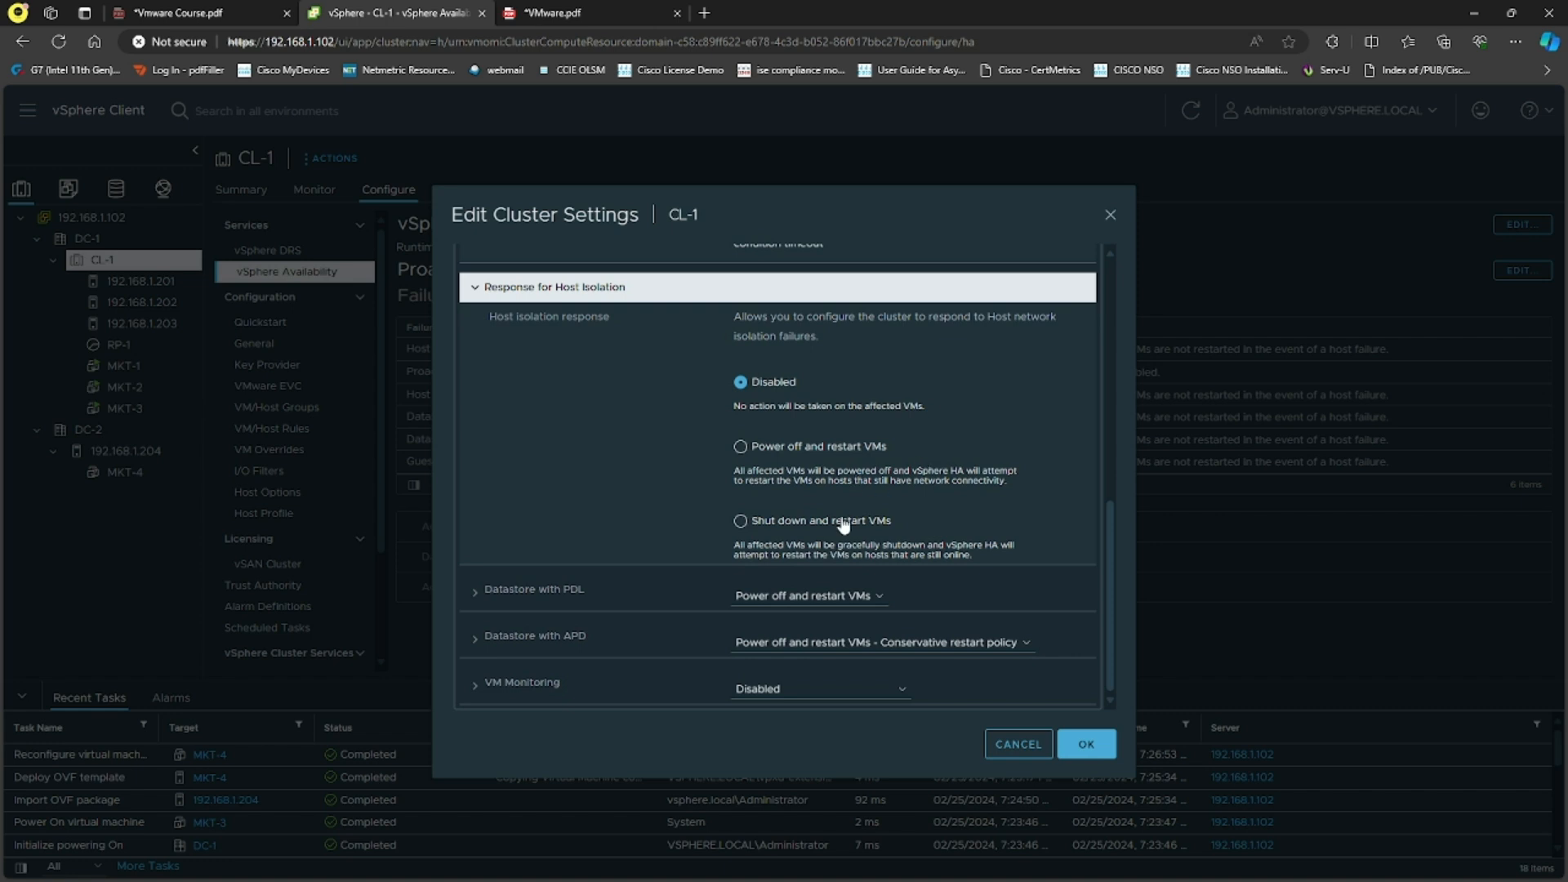
left_click(541, 596)
scroll(622, 511, "down", 5)
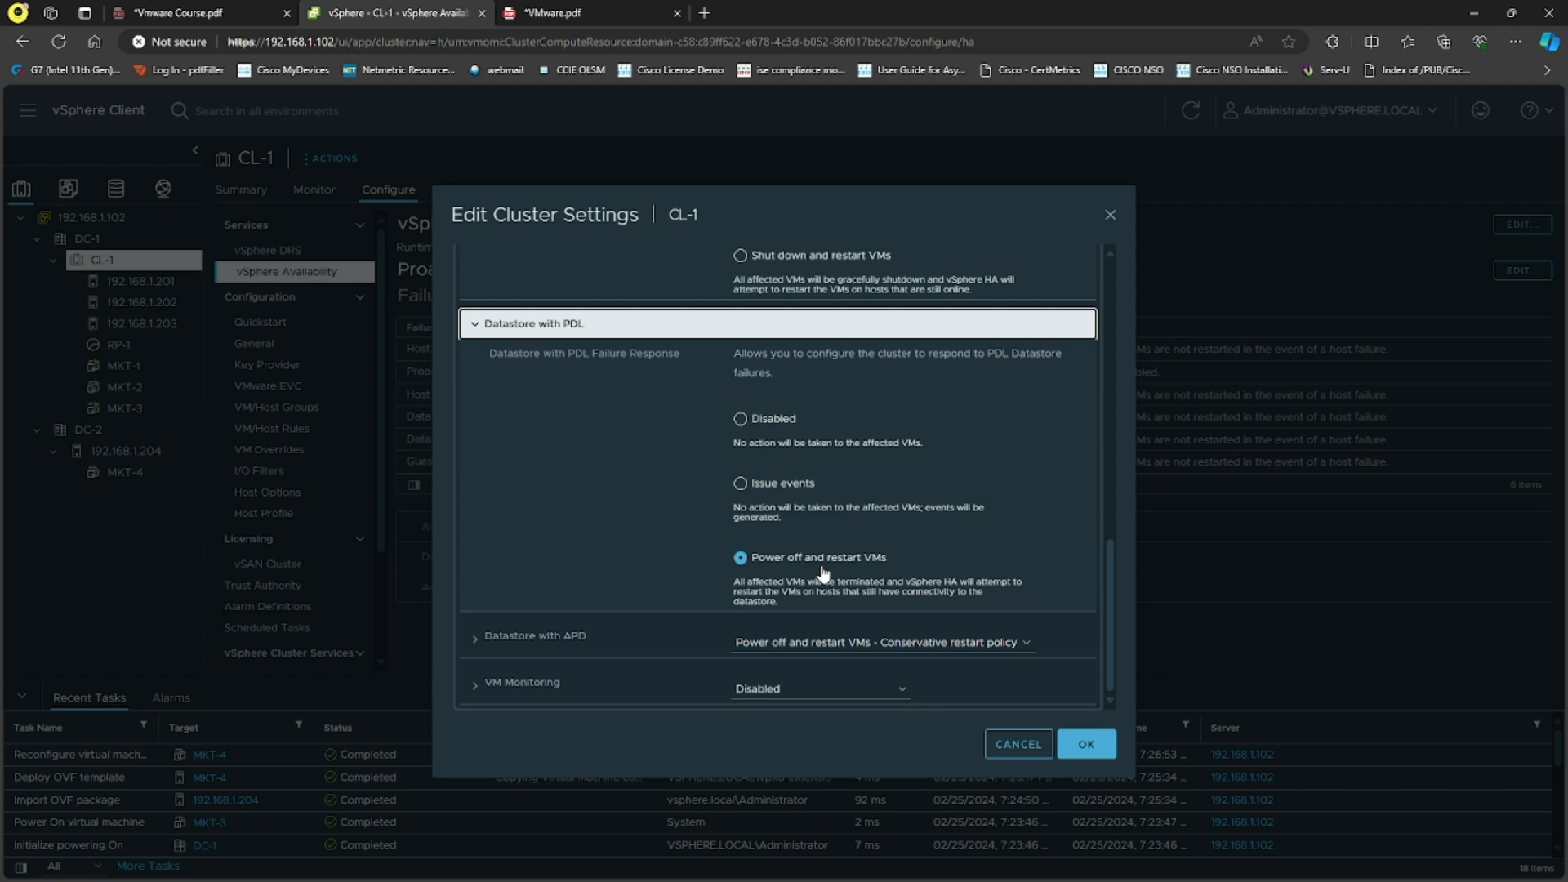
Step: Expand Datastore with APD, keeping the Conservative restart policy and response recovery Disabled
left_click(544, 639)
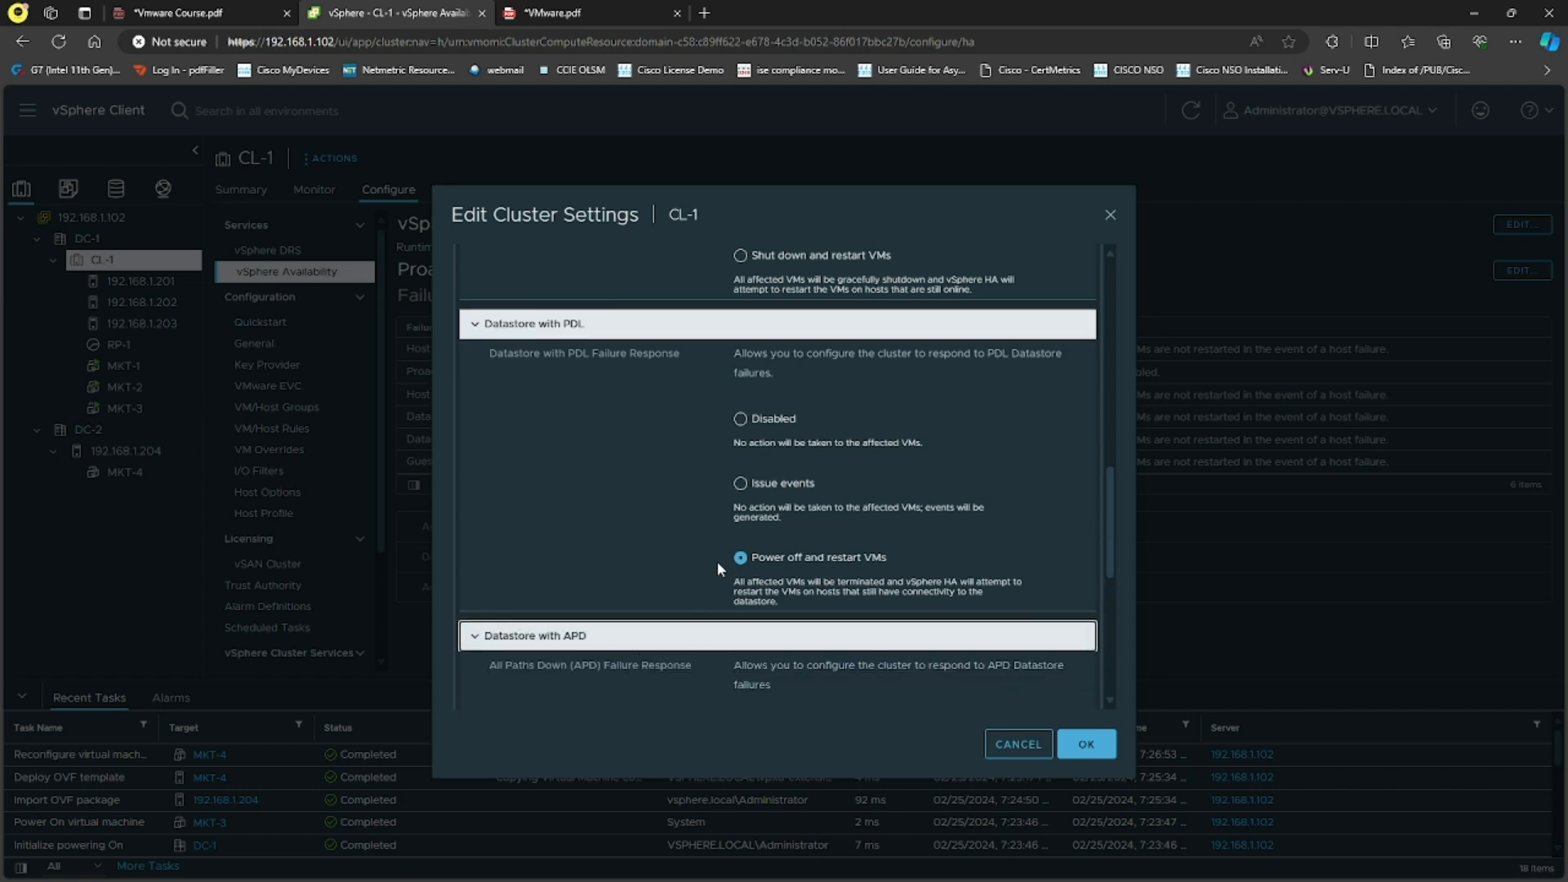
scroll(719, 555, "down", 2)
scroll(722, 546, "down", 2)
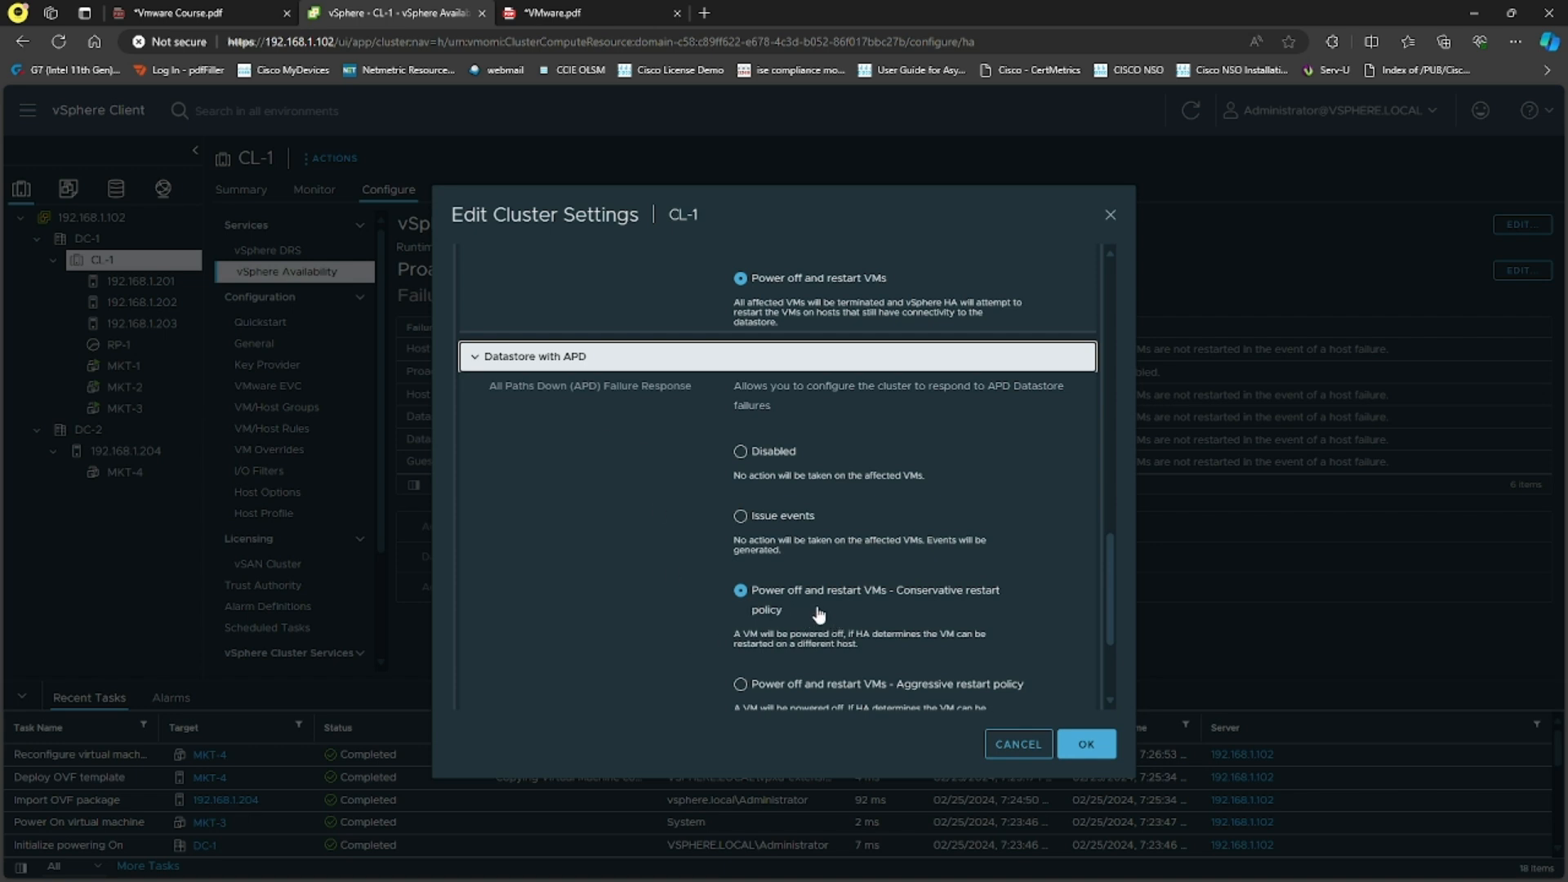
scroll(842, 555, "down", 3)
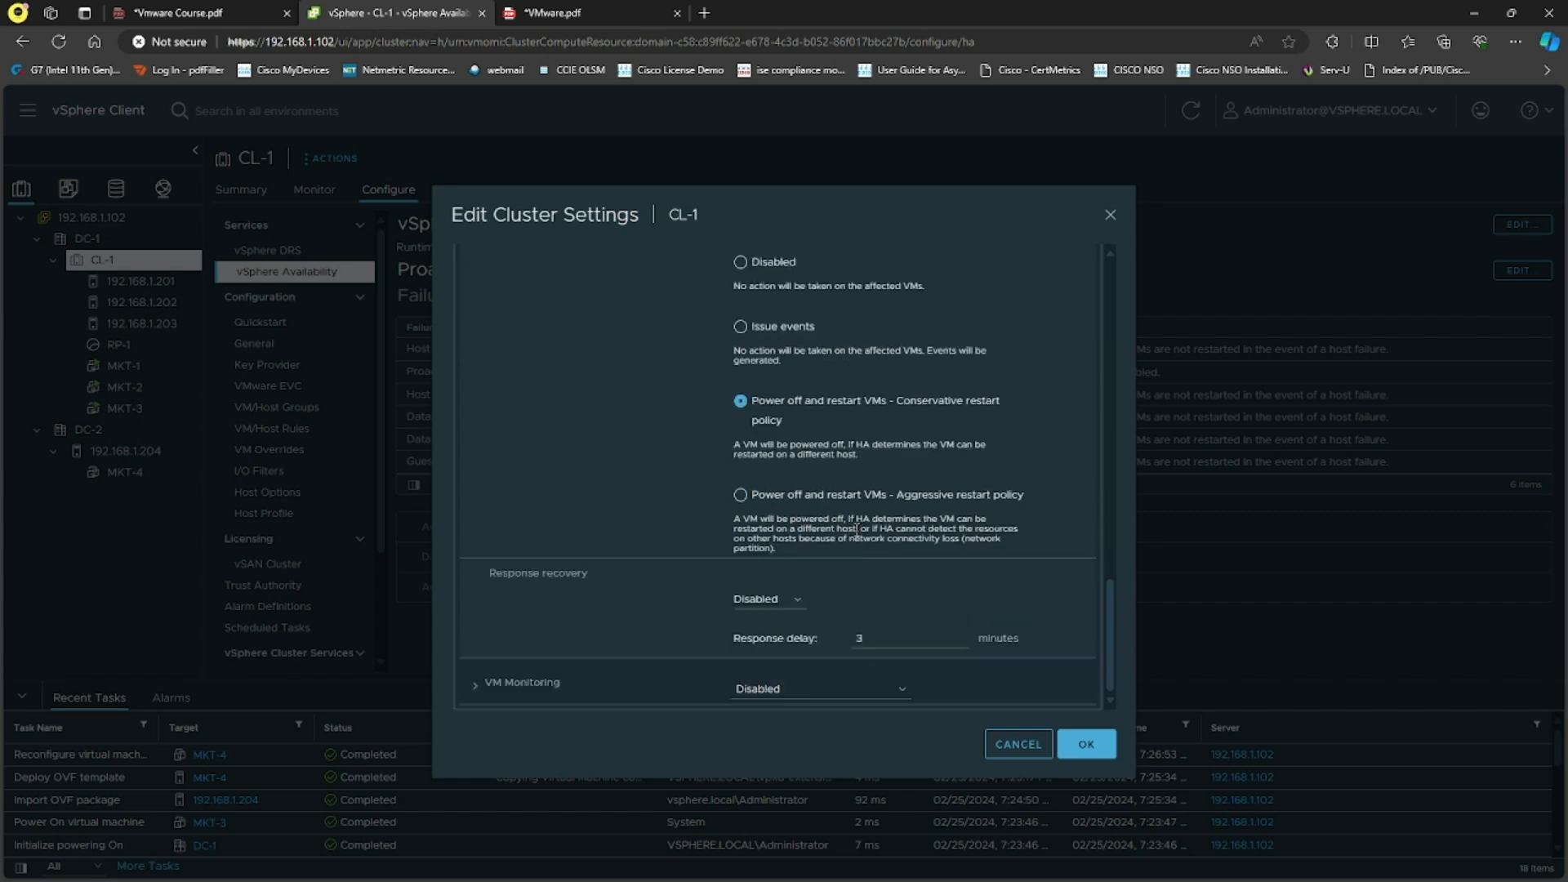
left_click(766, 598)
left_click(656, 595)
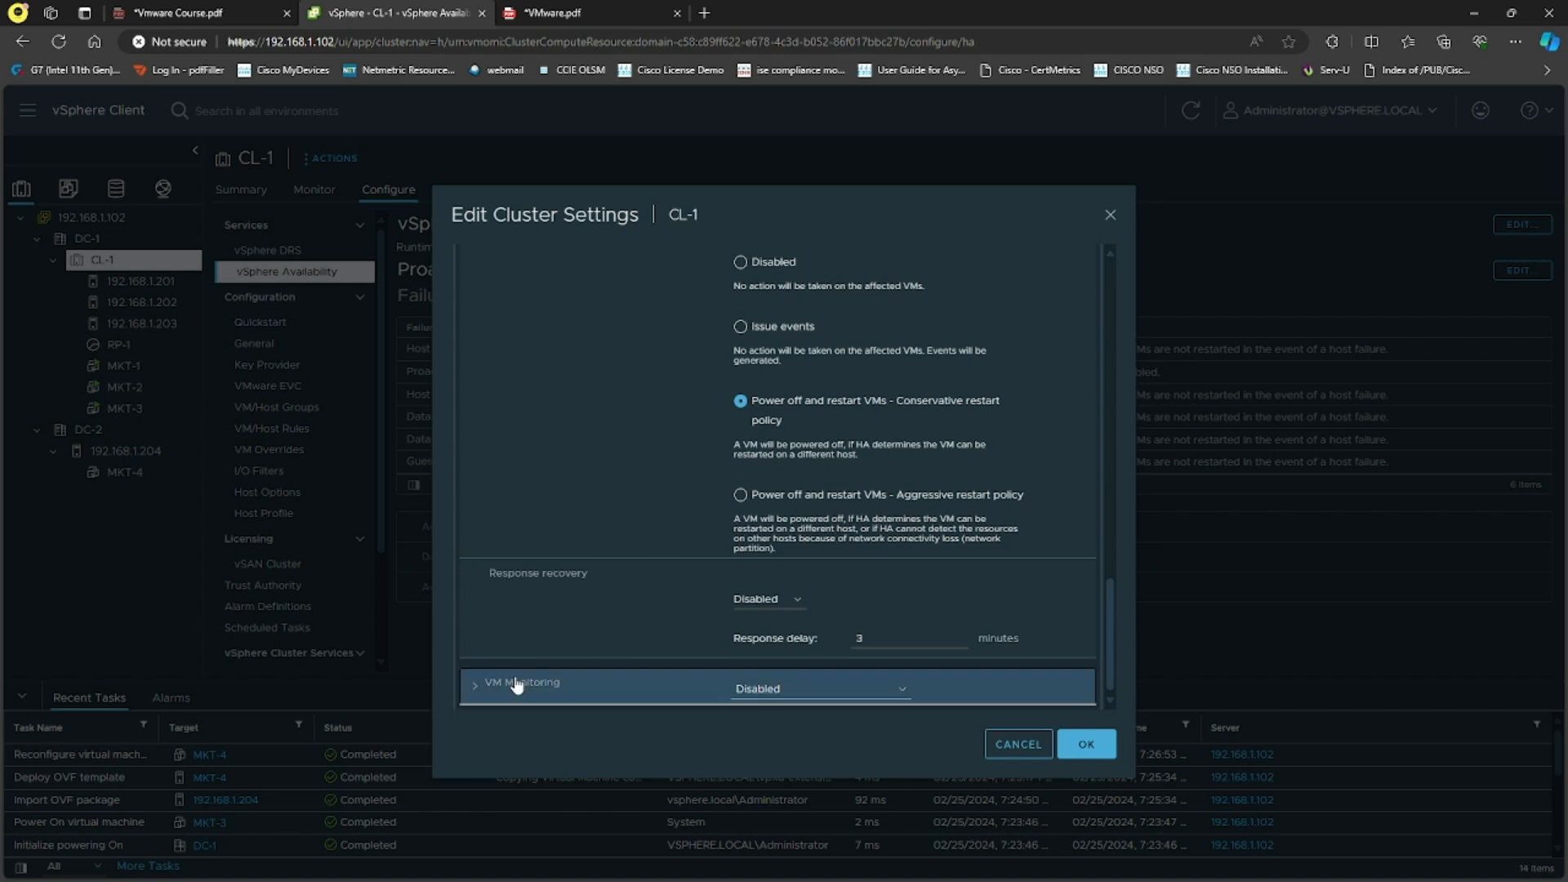
Step: Expand VM Monitoring and review the heartbeat, reset and application monitoring descriptions
left_click(621, 683)
scroll(693, 531, "down", 3)
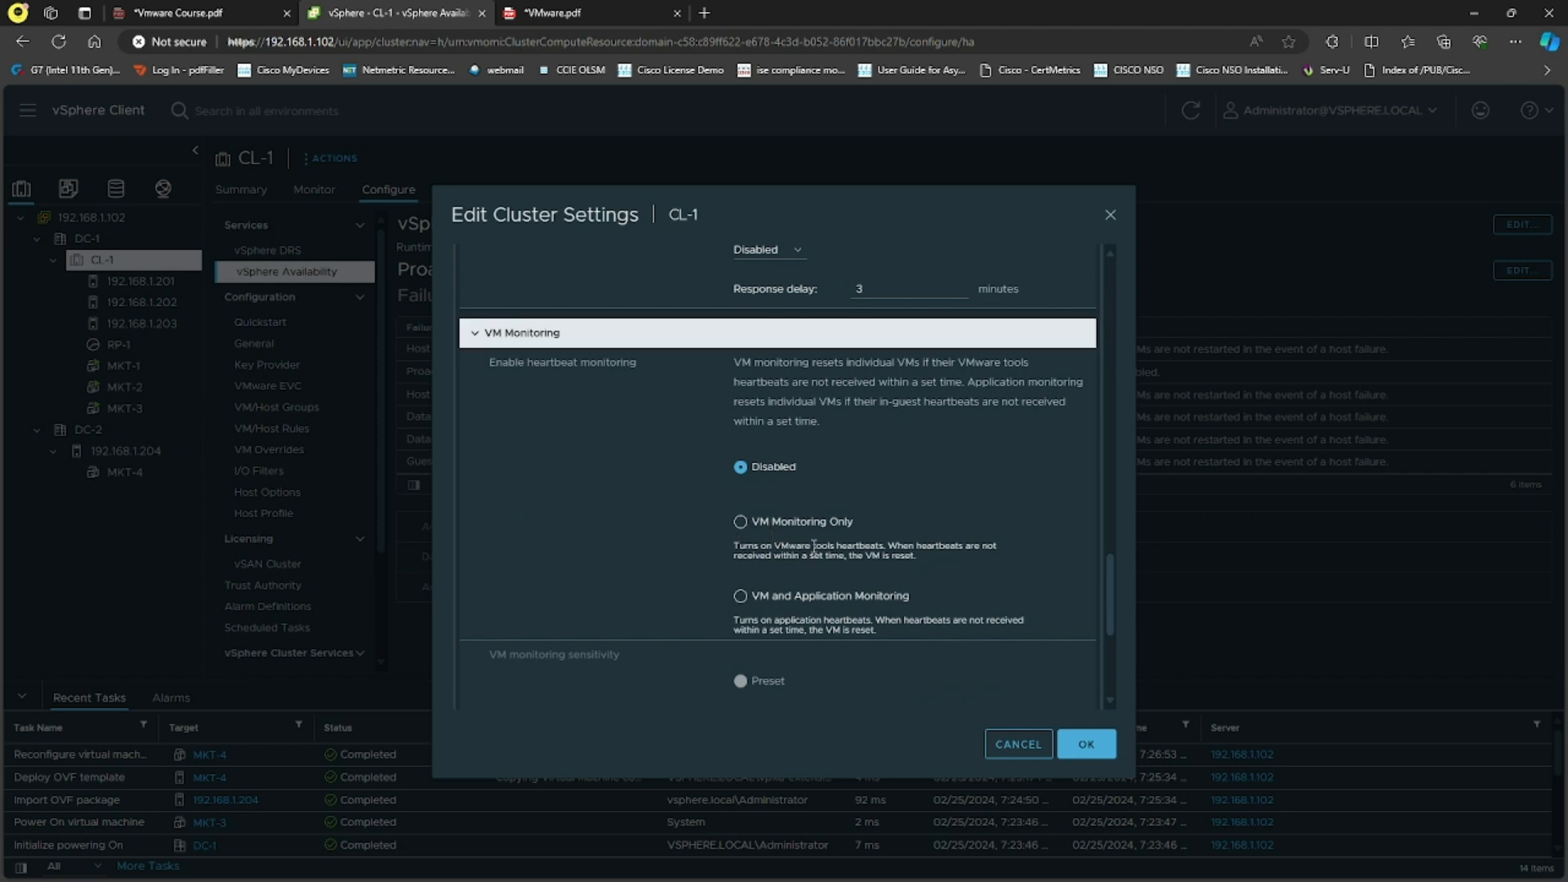
left_click_drag(879, 544, 888, 546)
left_click(947, 566)
left_click_drag(866, 559, 915, 560)
left_click(926, 569)
scroll(927, 566, "down", 3)
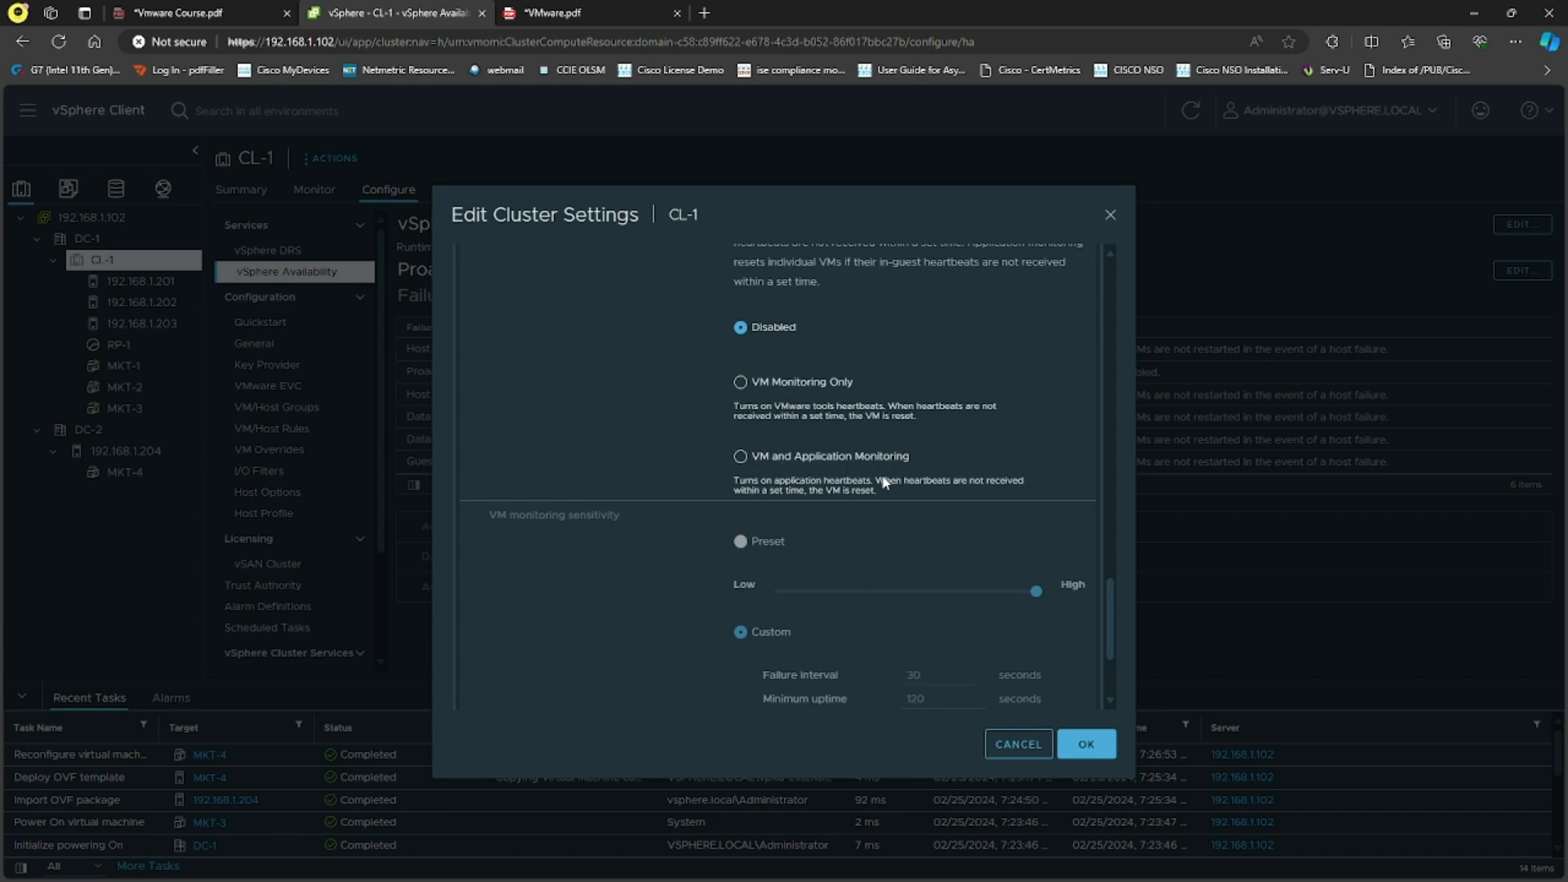
left_click_drag(823, 481, 880, 487)
left_click(876, 493)
left_click(698, 492)
Step: Scroll back to the top of the Edit Cluster Settings dialog
scroll(855, 475, "down", 2)
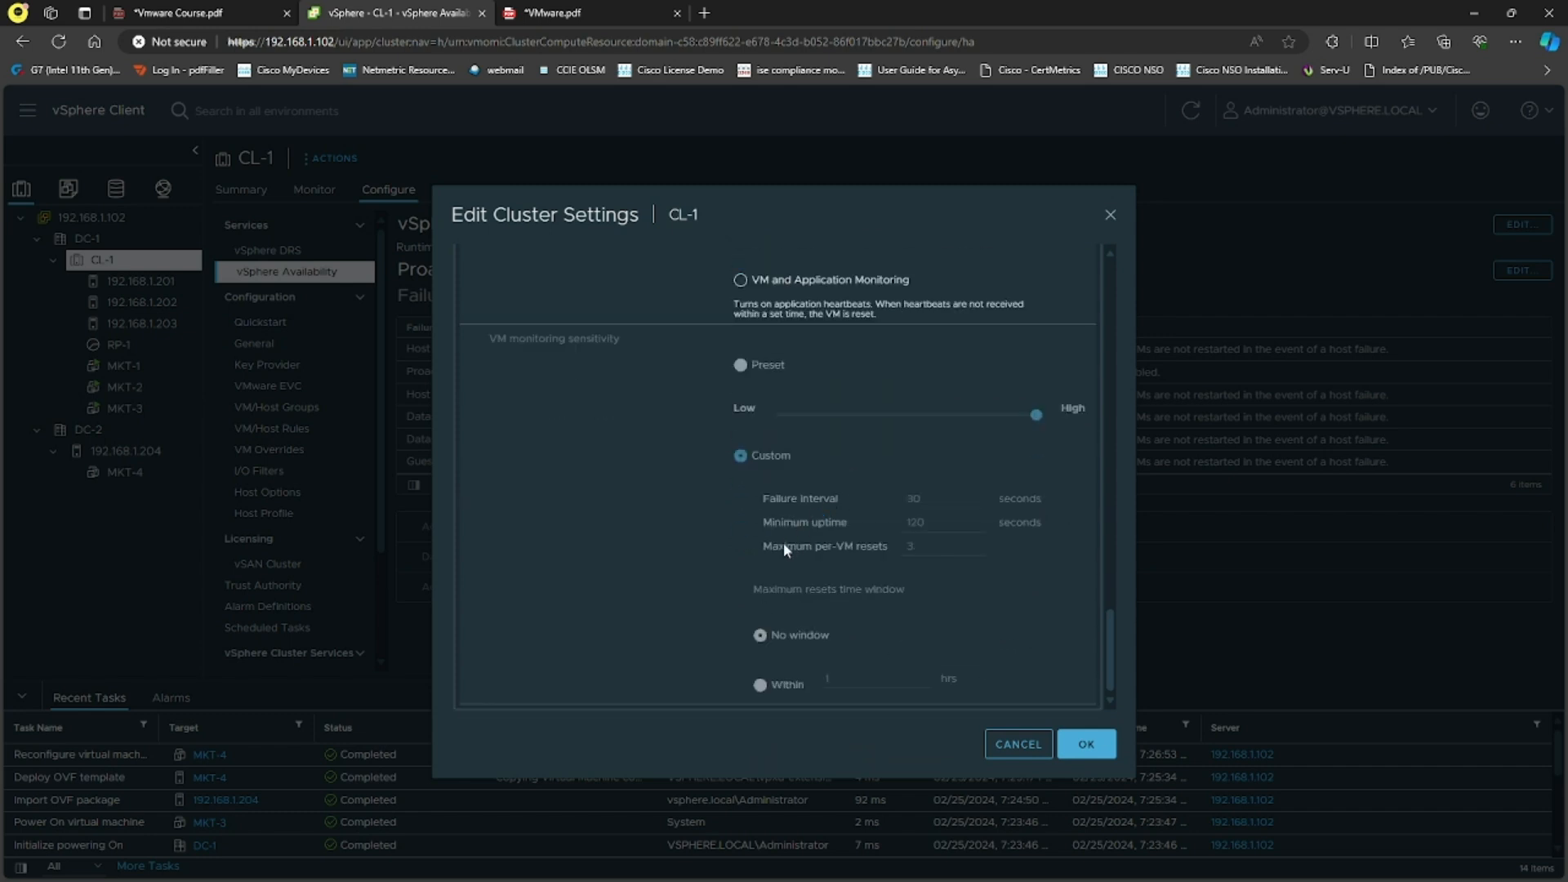
scroll(668, 537, "up", 6)
scroll(671, 535, "down", 6)
scroll(797, 451, "up", 8)
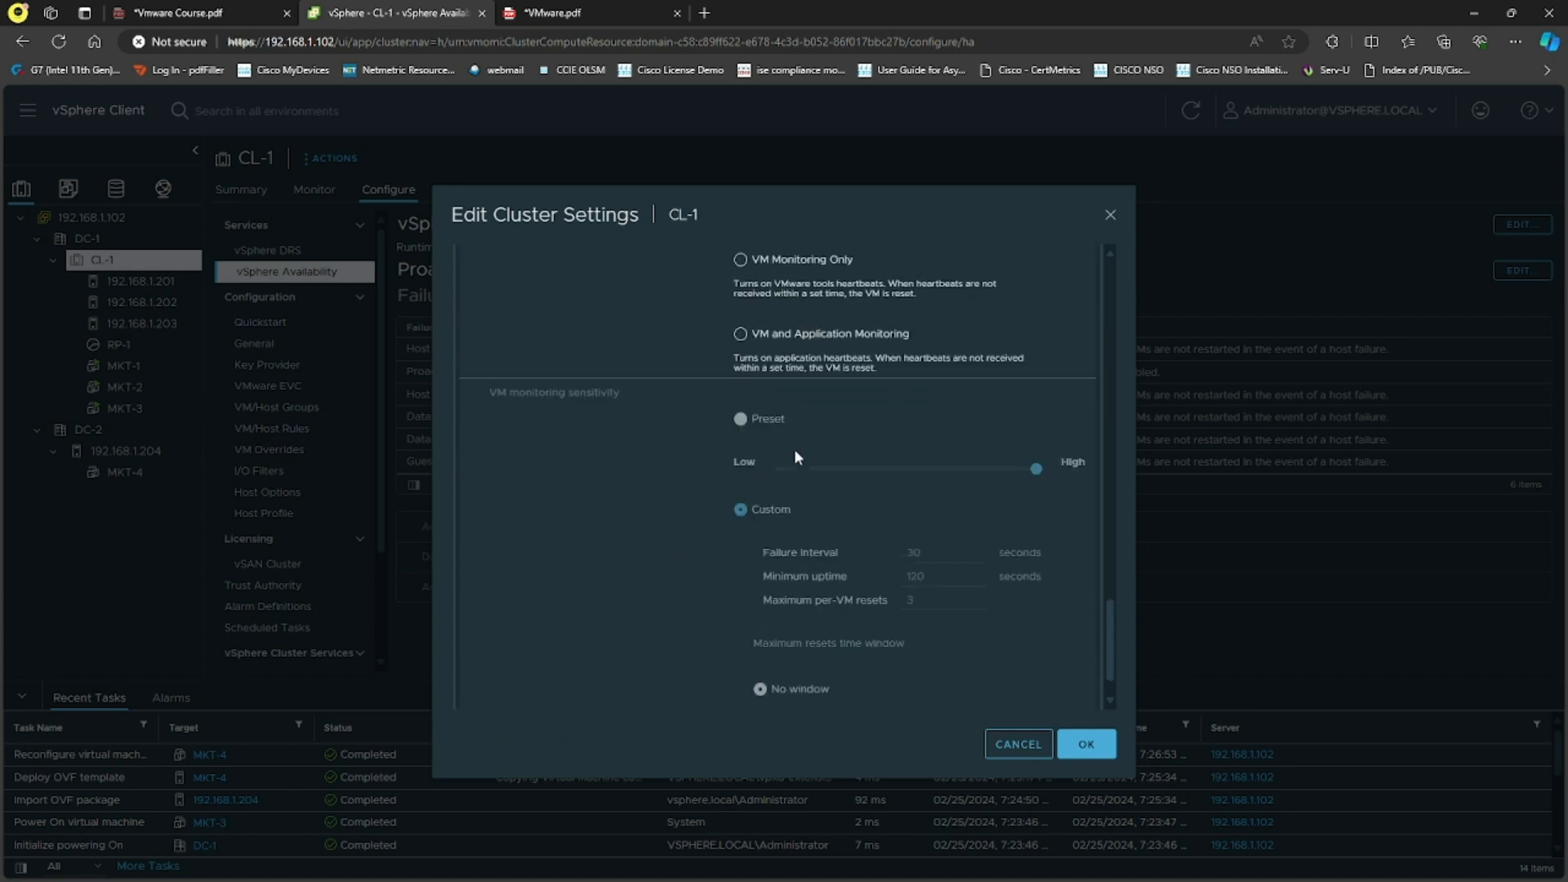
scroll(797, 459, "up", 10)
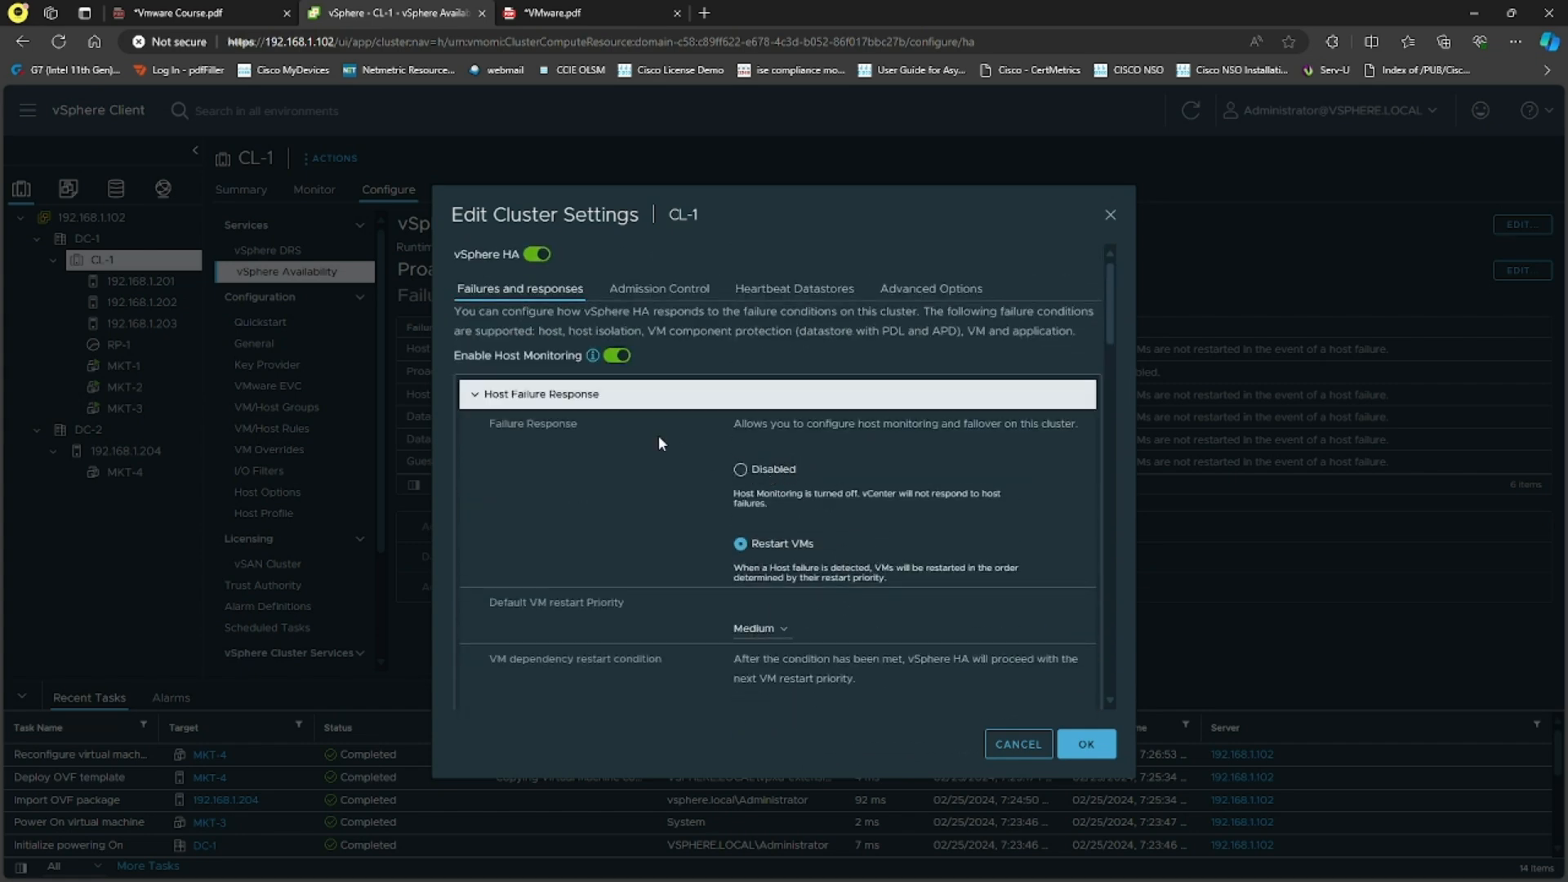
left_click(659, 289)
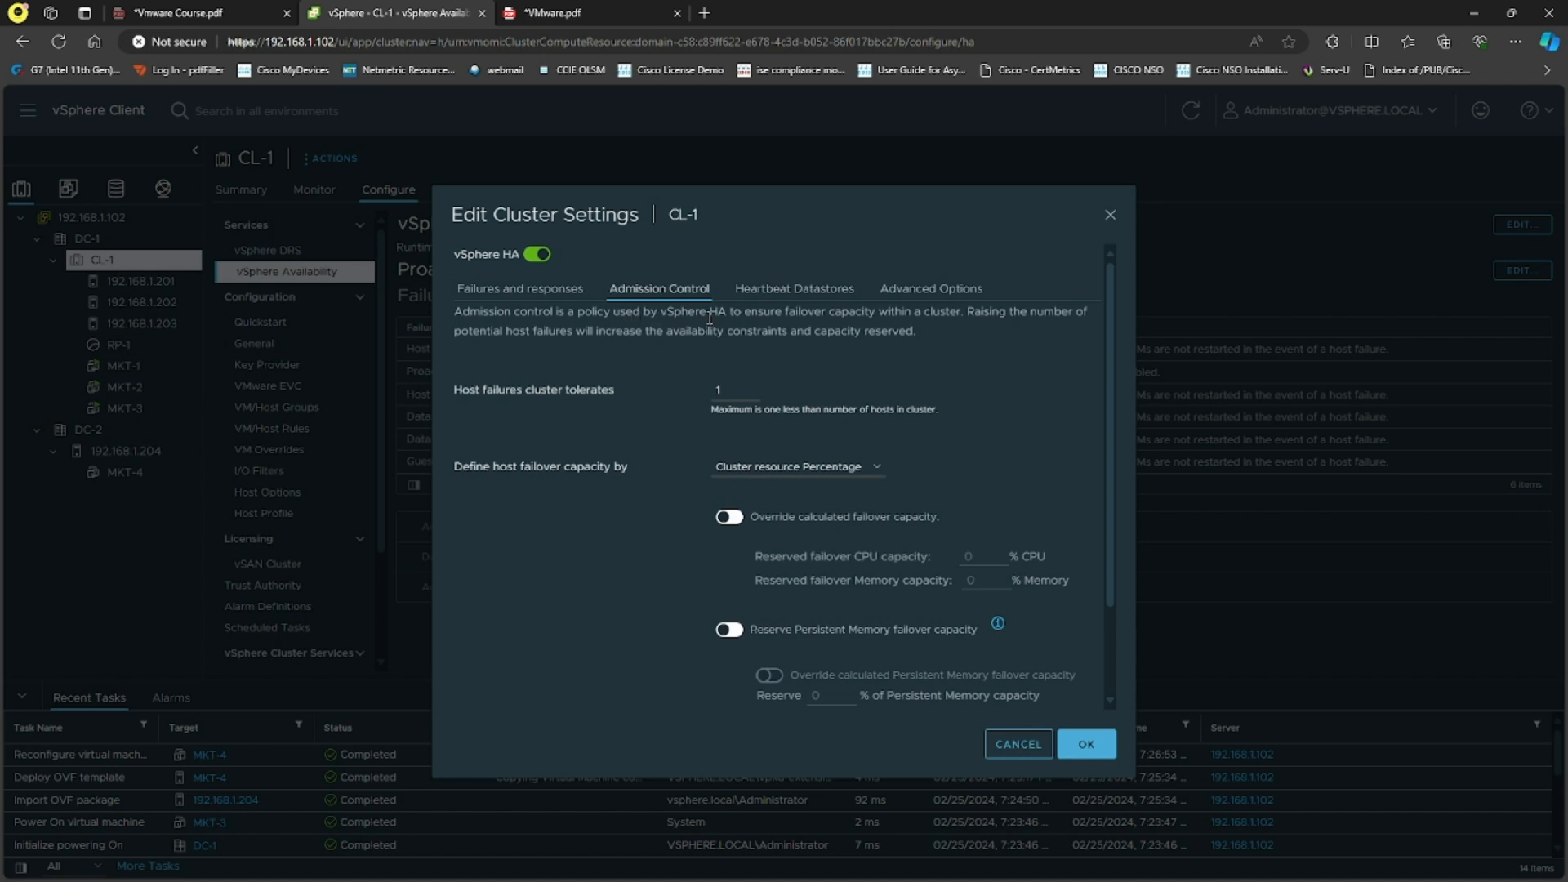
left_click_drag(787, 312, 962, 312)
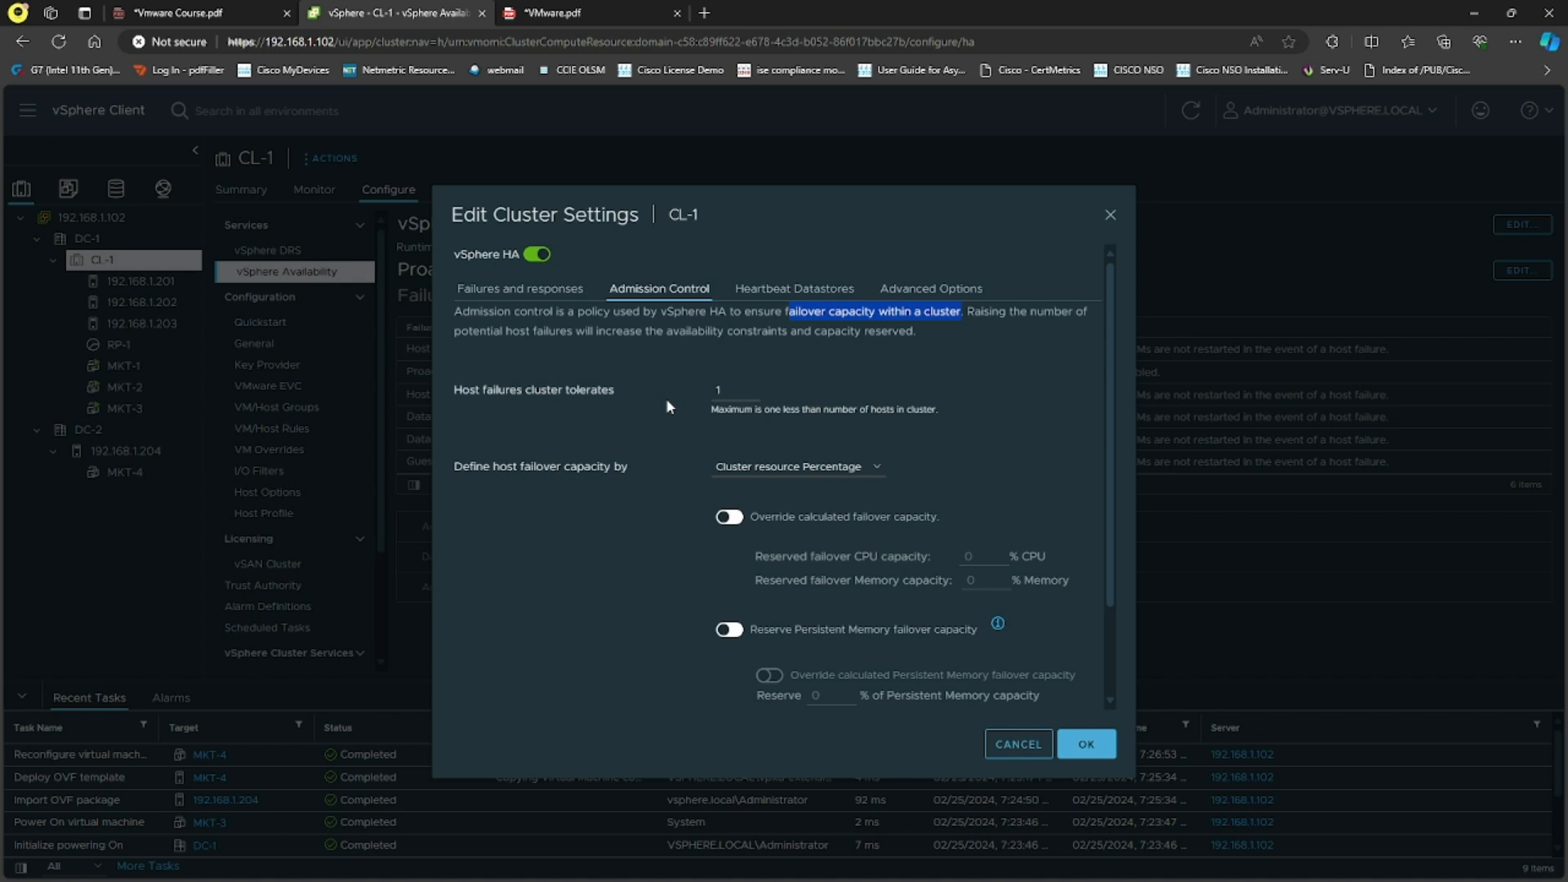
scroll(596, 508, "down", 2)
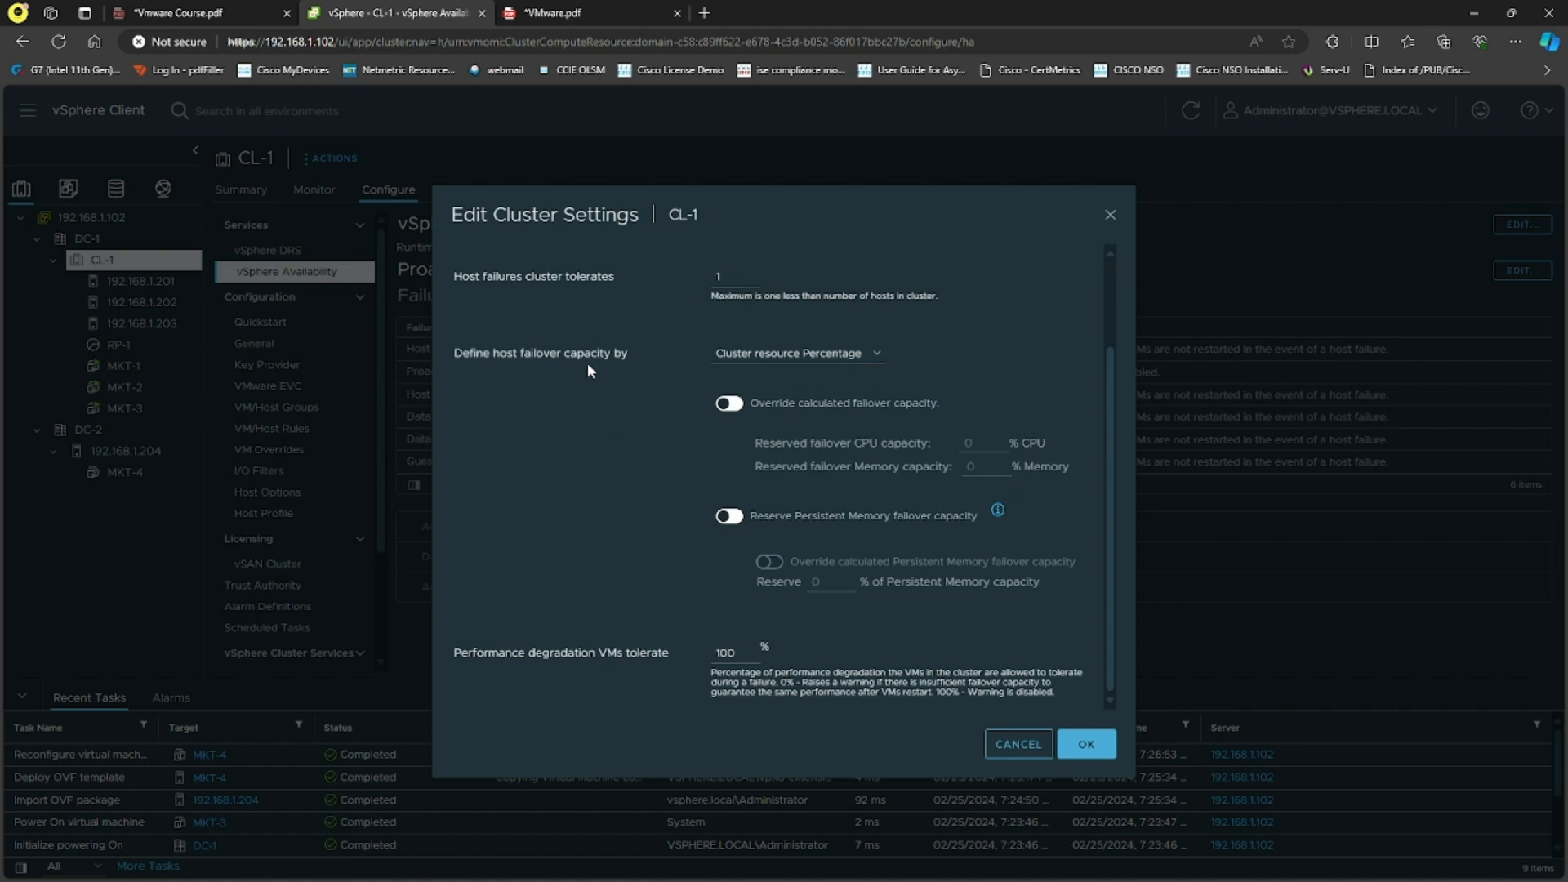
left_click(861, 354)
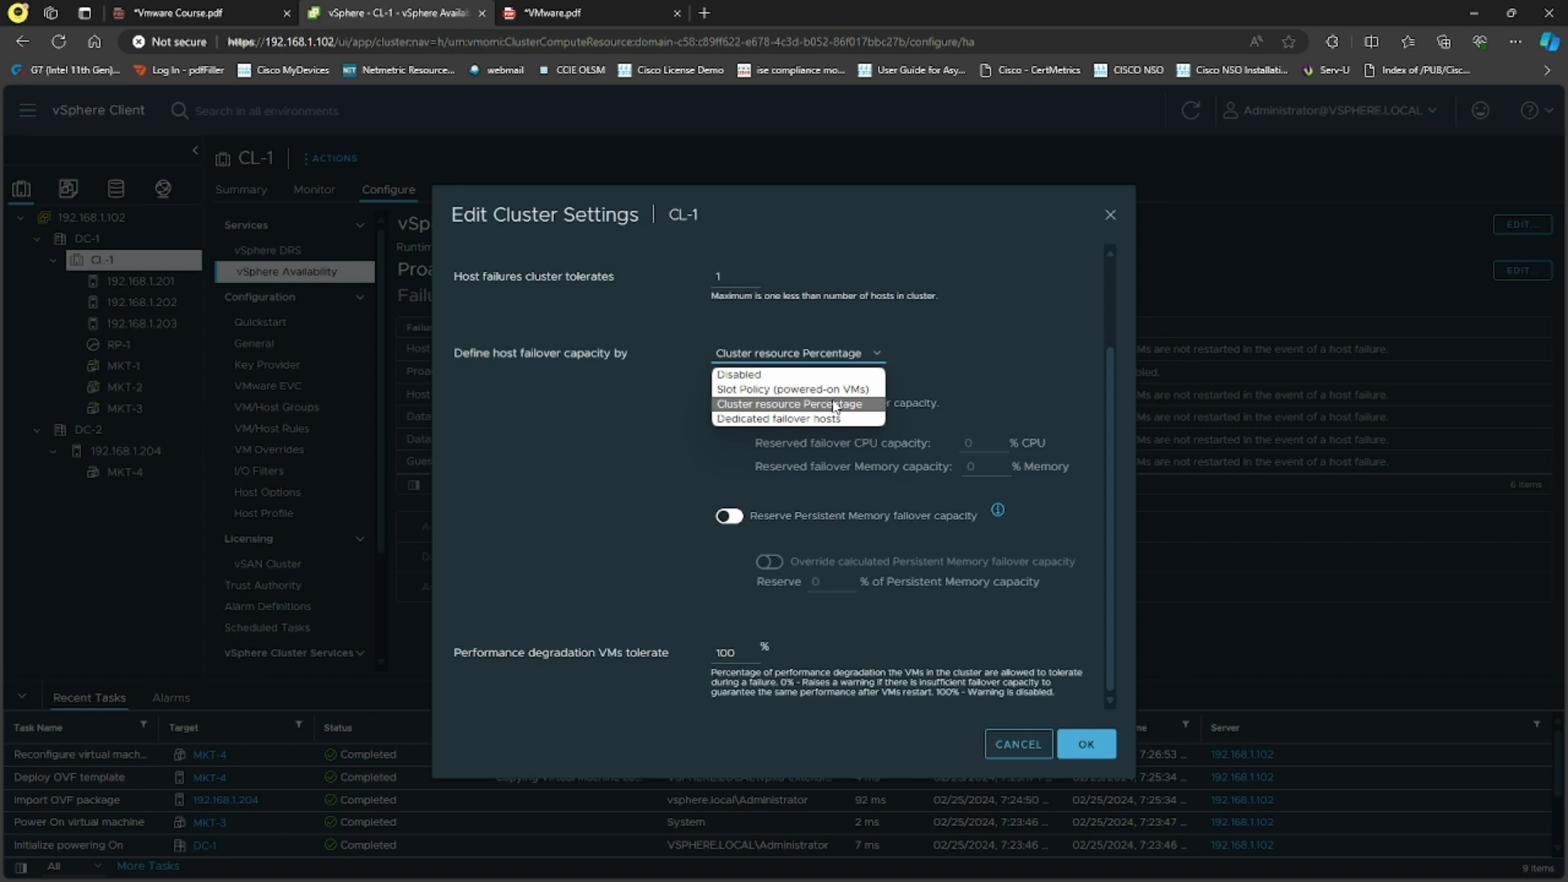
left_click(807, 418)
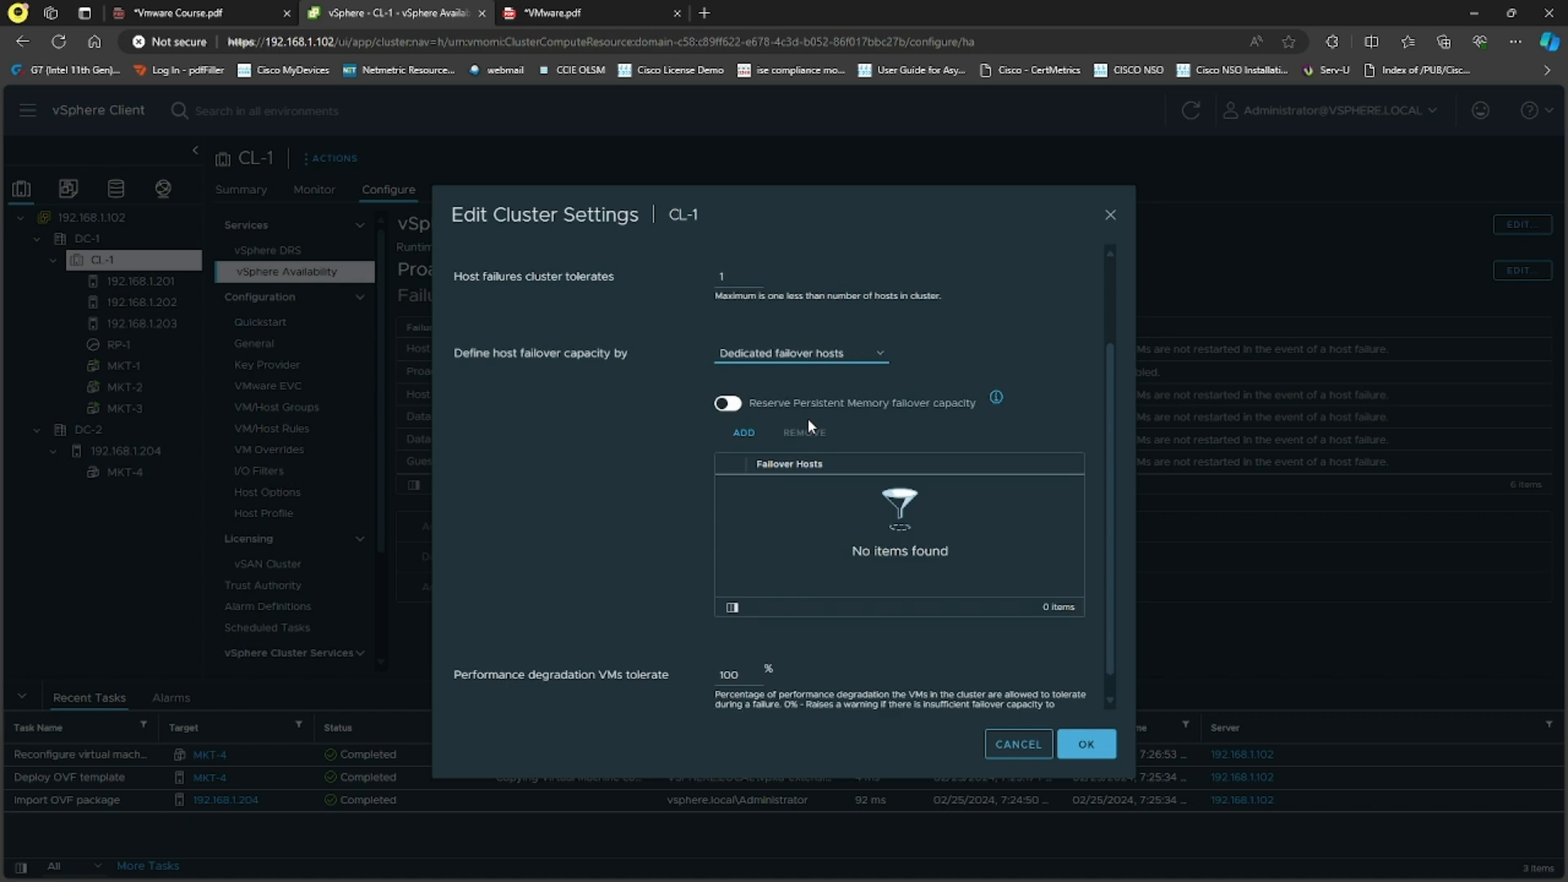
left_click(852, 359)
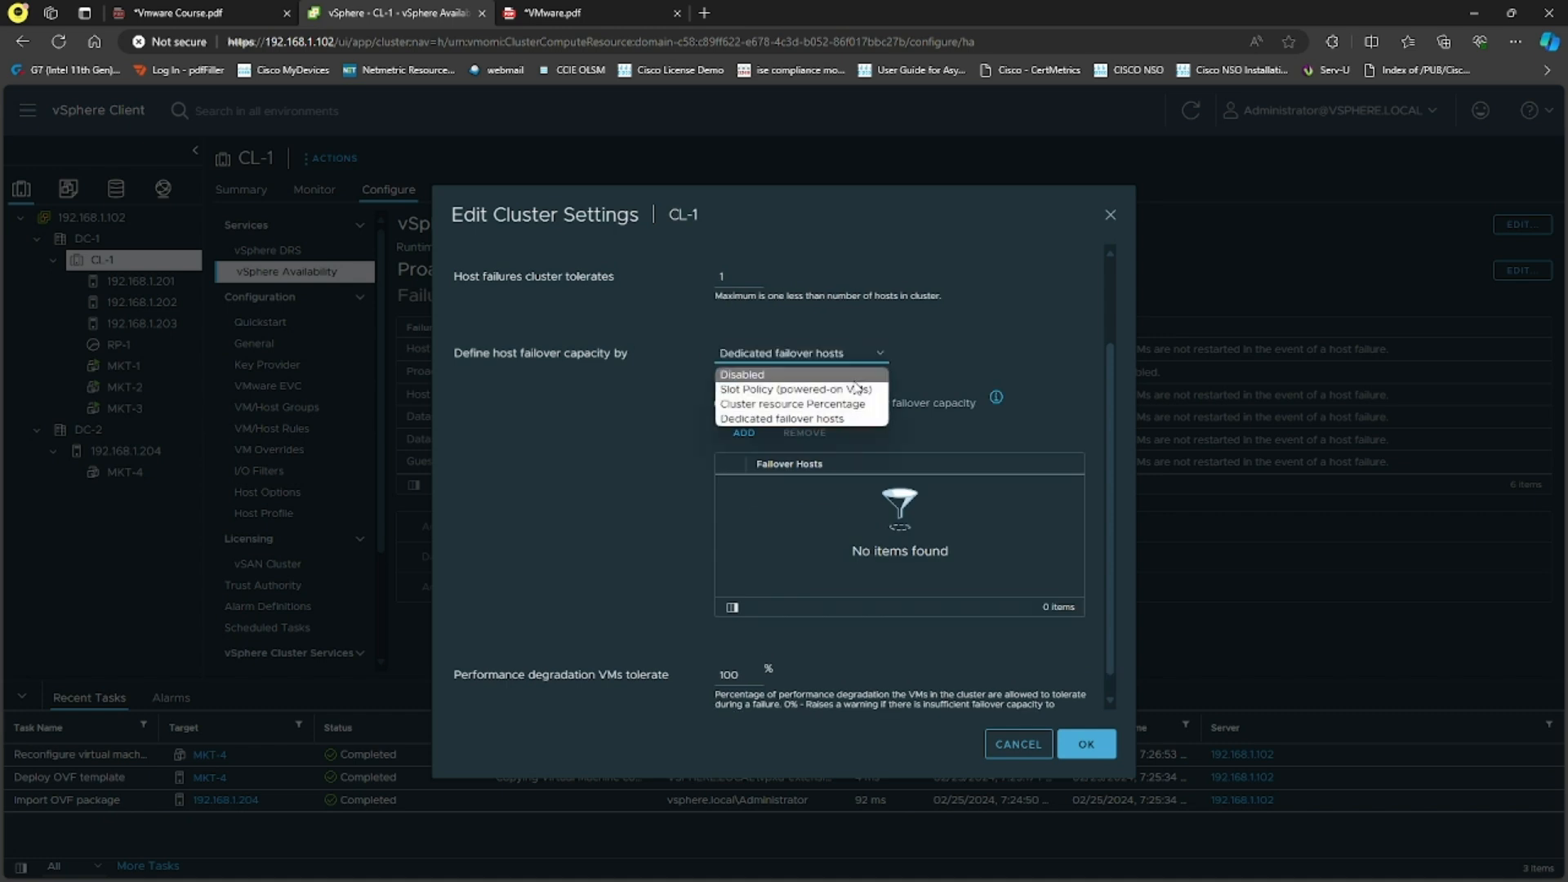
left_click(934, 414)
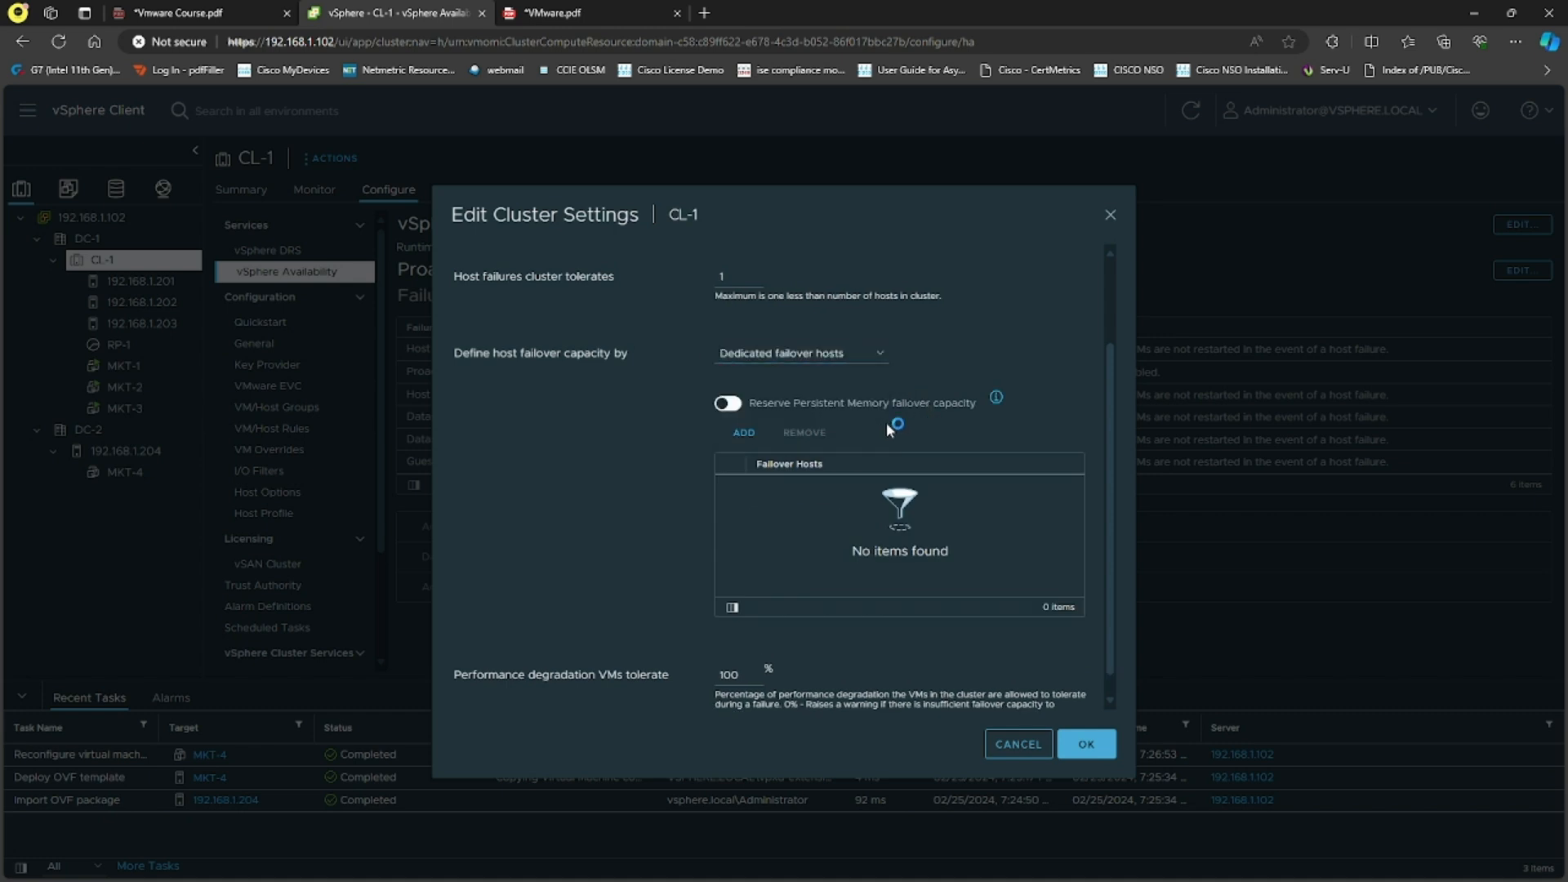
left_click(863, 353)
left_click(828, 407)
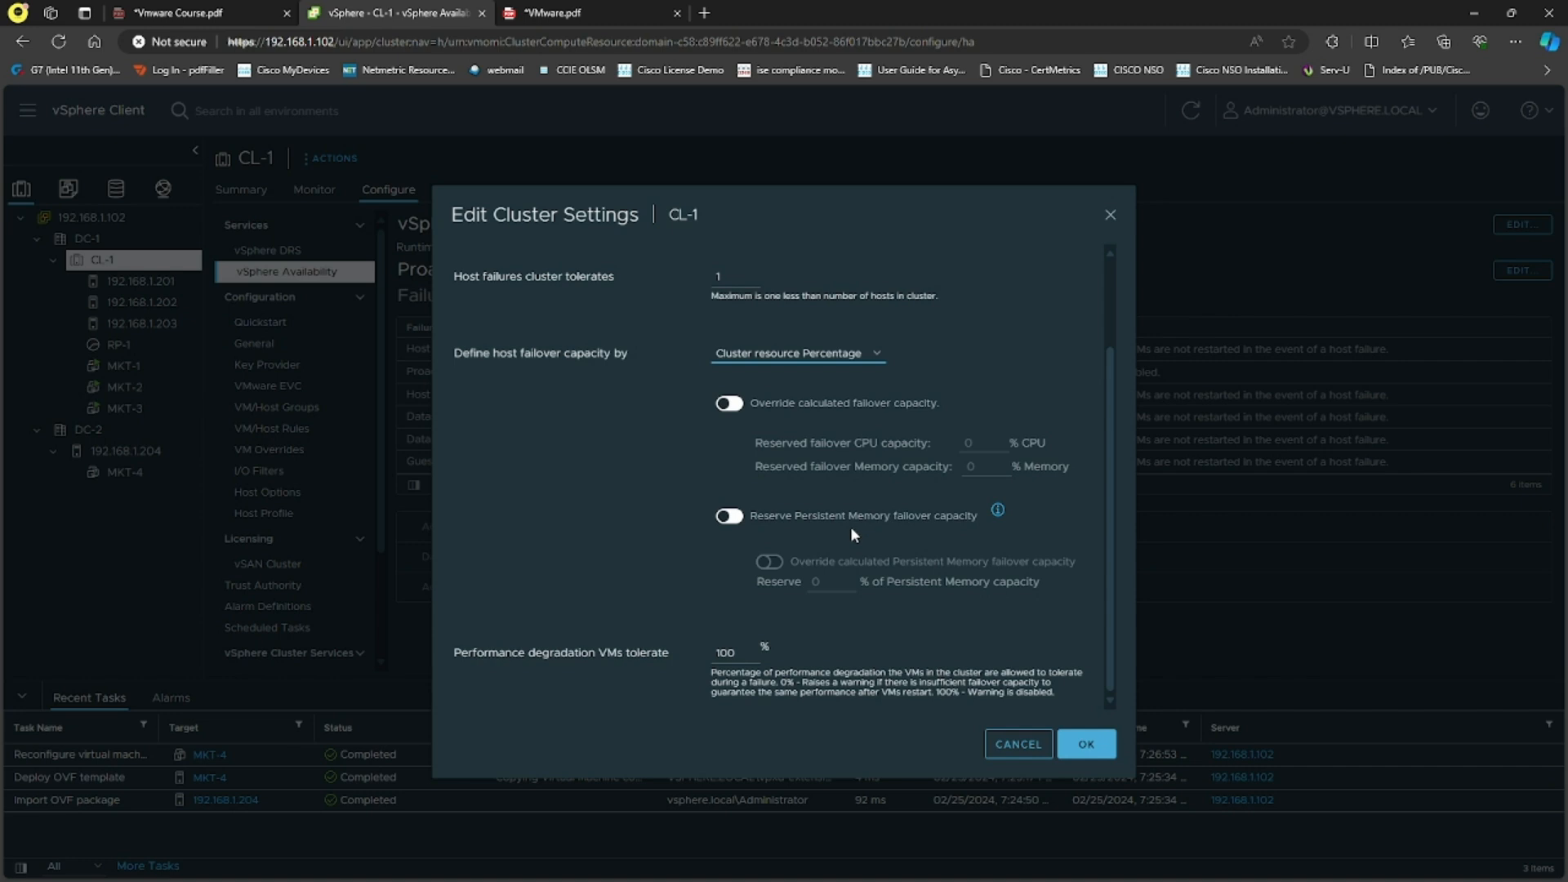
scroll(826, 571, "up", 3)
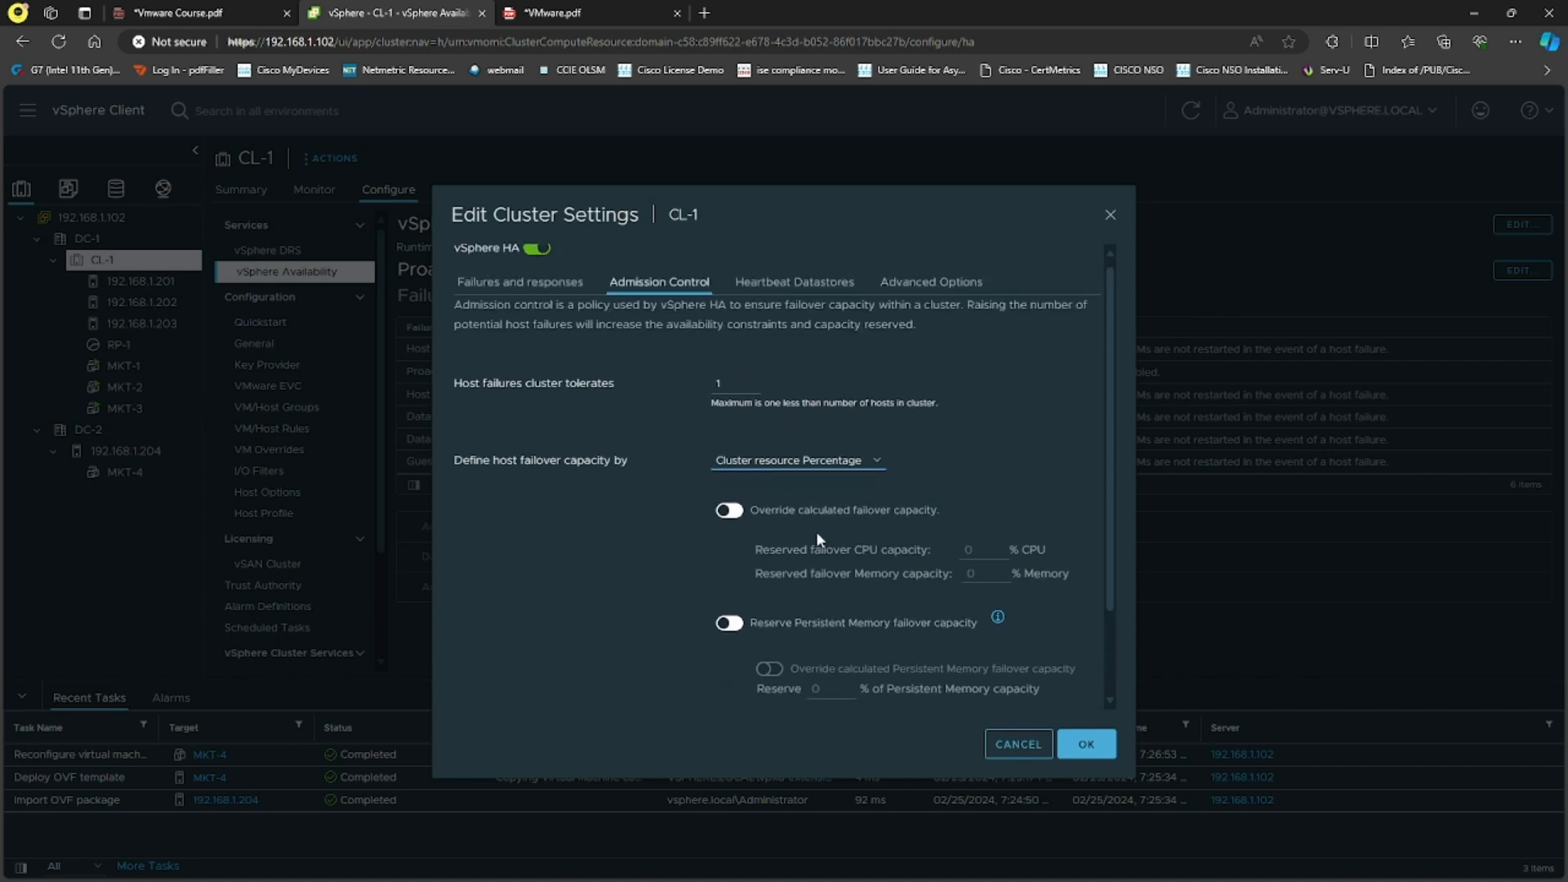
Step: Set CL-1's heartbeat datastore policy to the specified list, complemented automatically
left_click(846, 293)
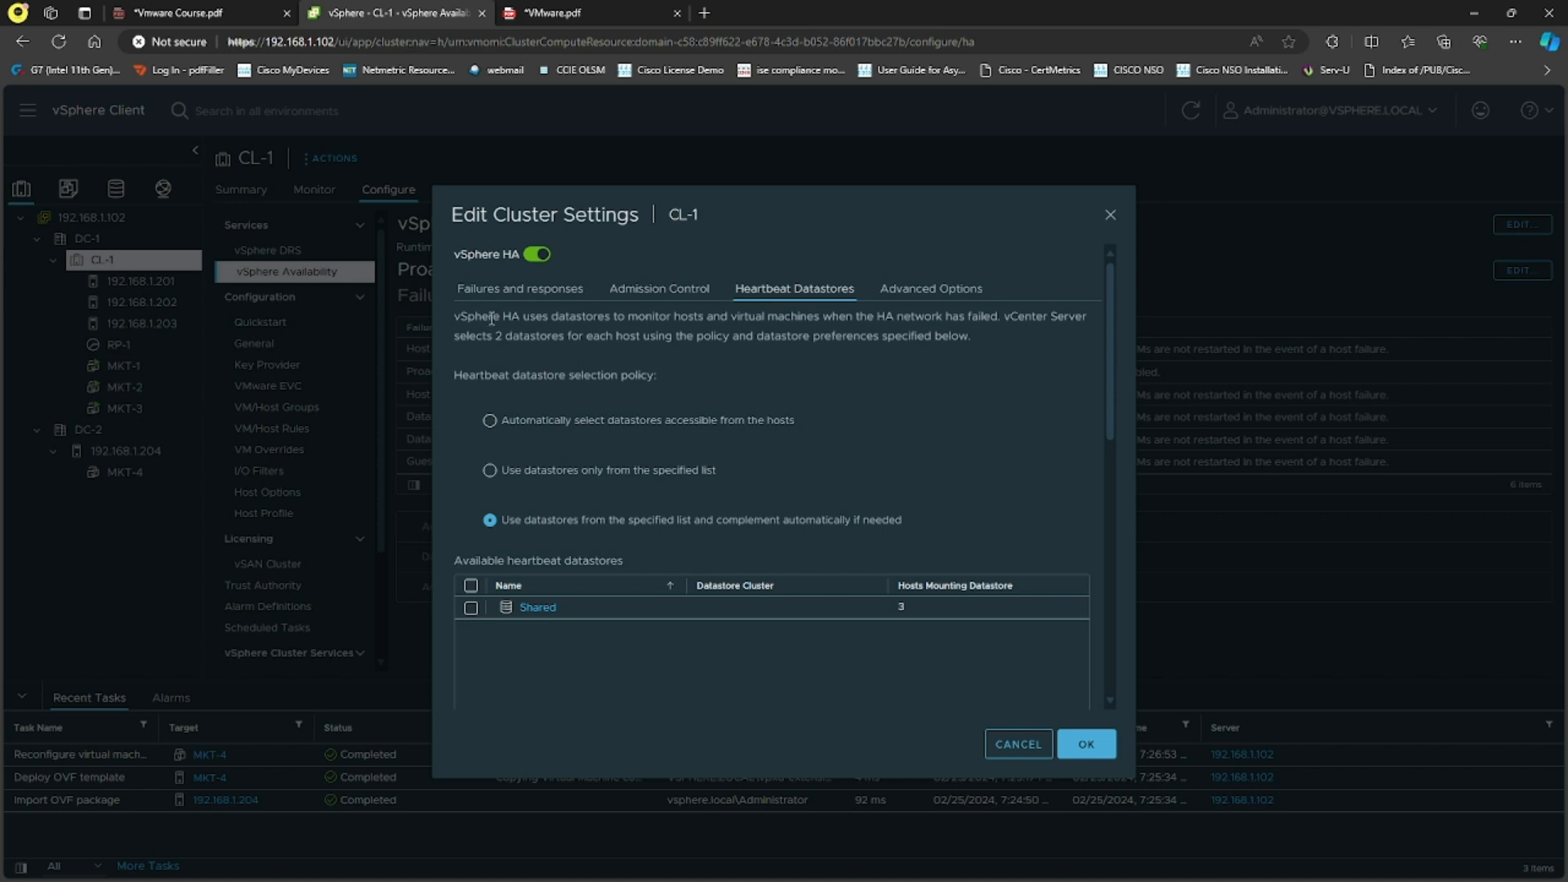
left_click_drag(501, 318, 807, 323)
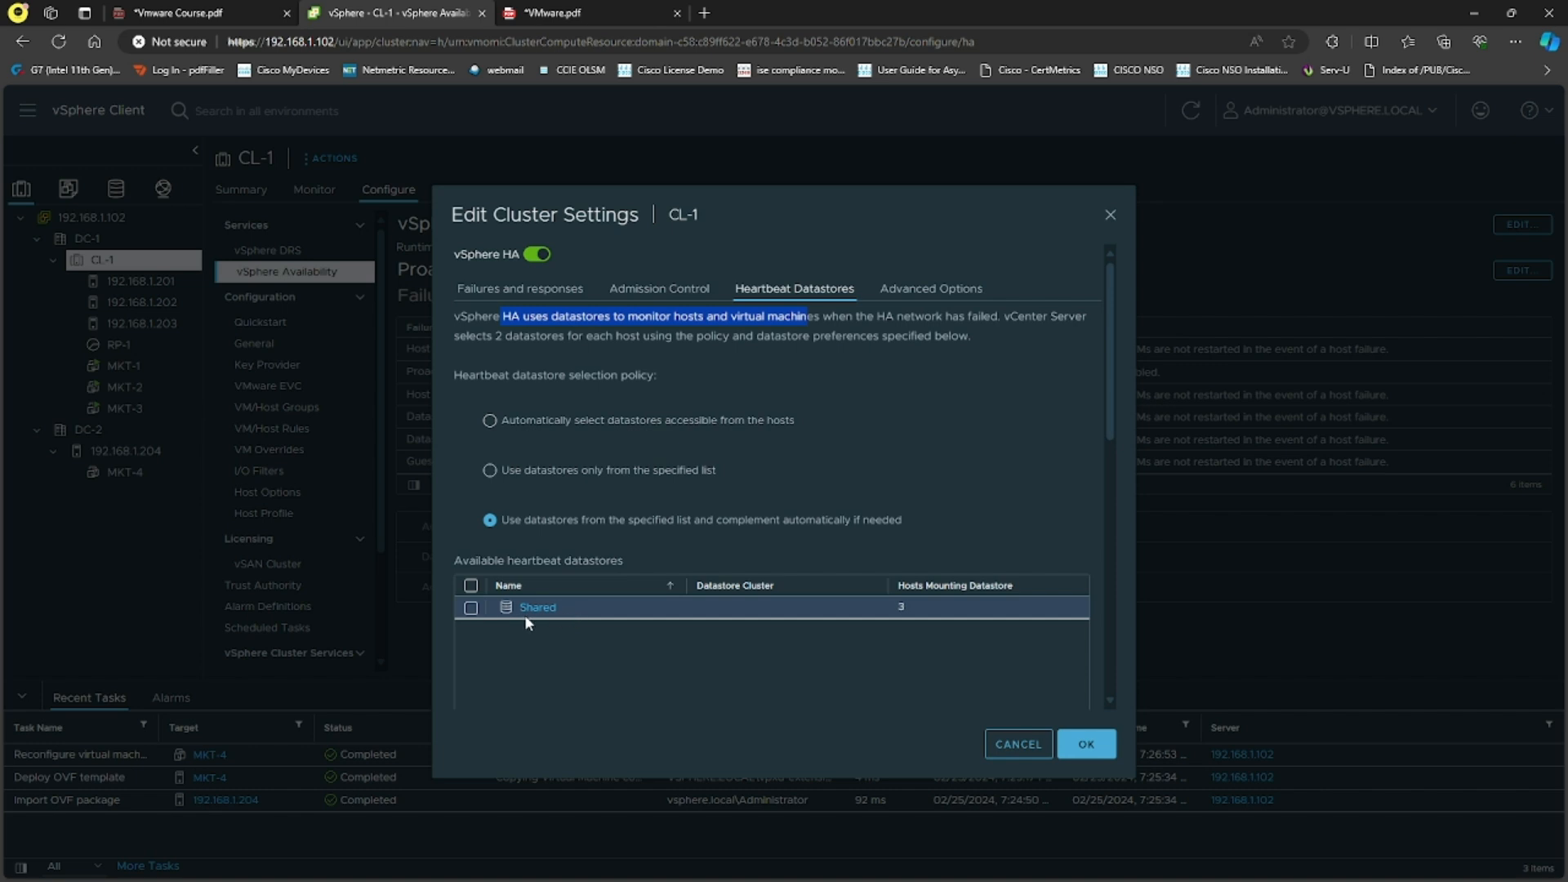
left_click(471, 608)
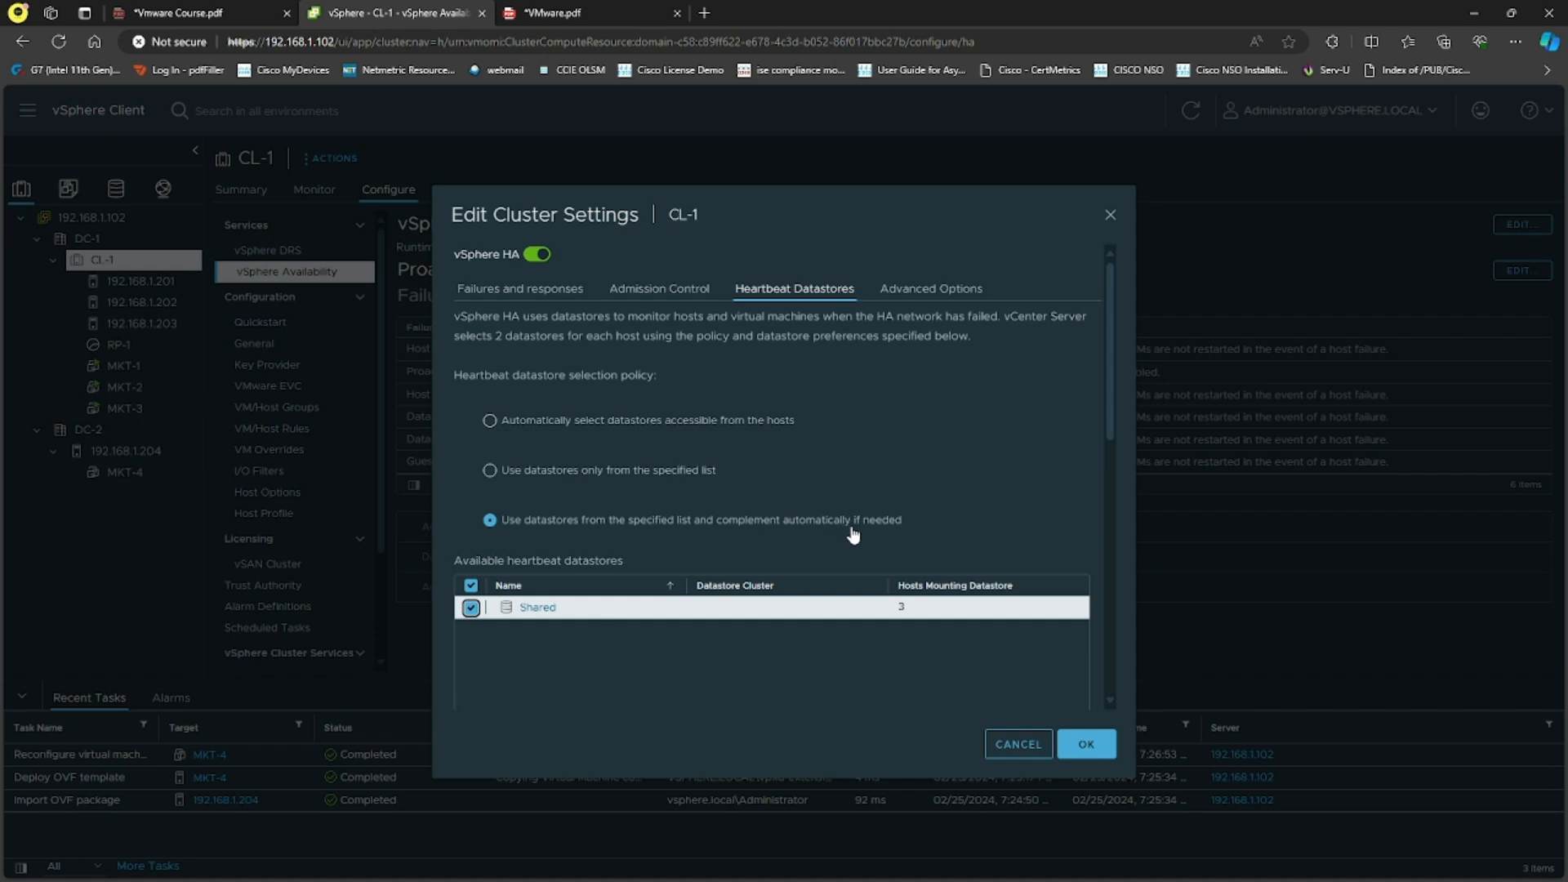
left_click(471, 608)
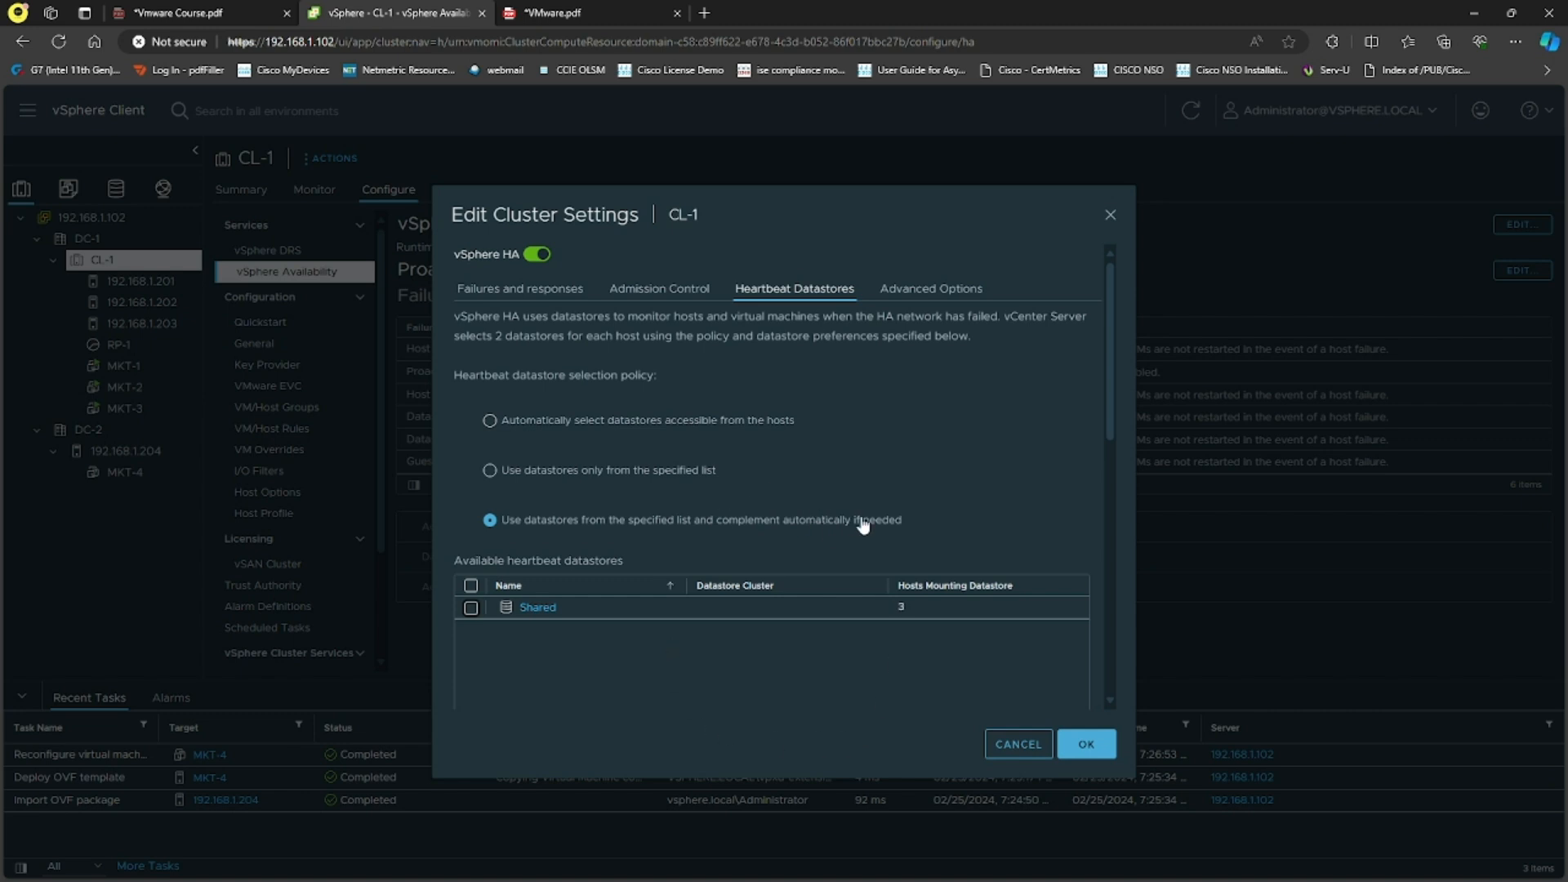
left_click(599, 425)
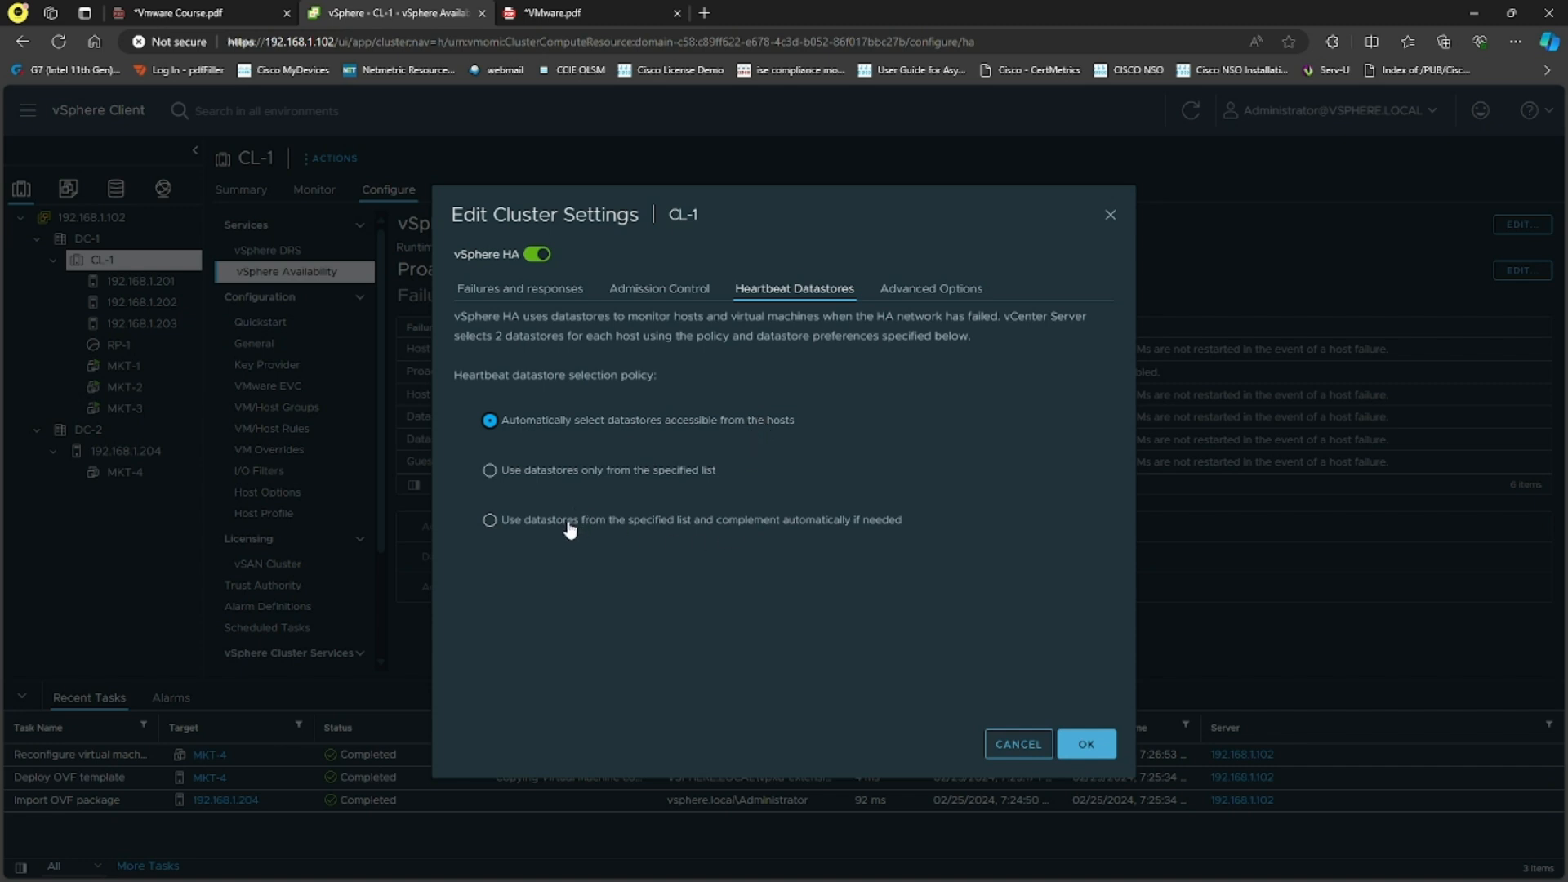
left_click_drag(573, 521, 579, 521)
left_click(490, 521)
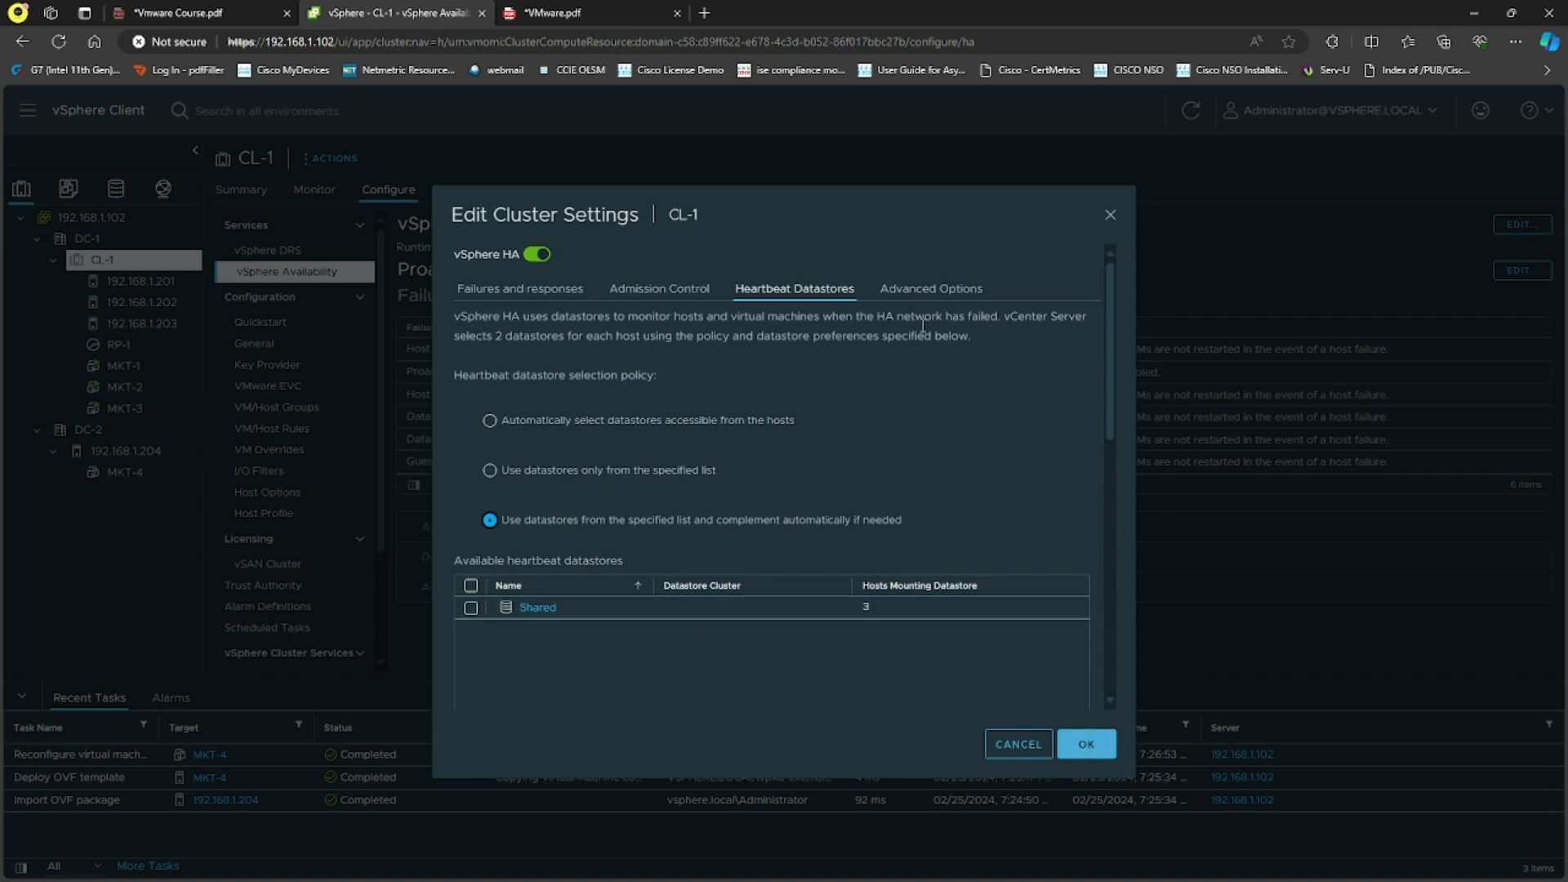
Step: Look over Advanced Options, then apply the CL-1 cluster settings with OK
left_click(935, 293)
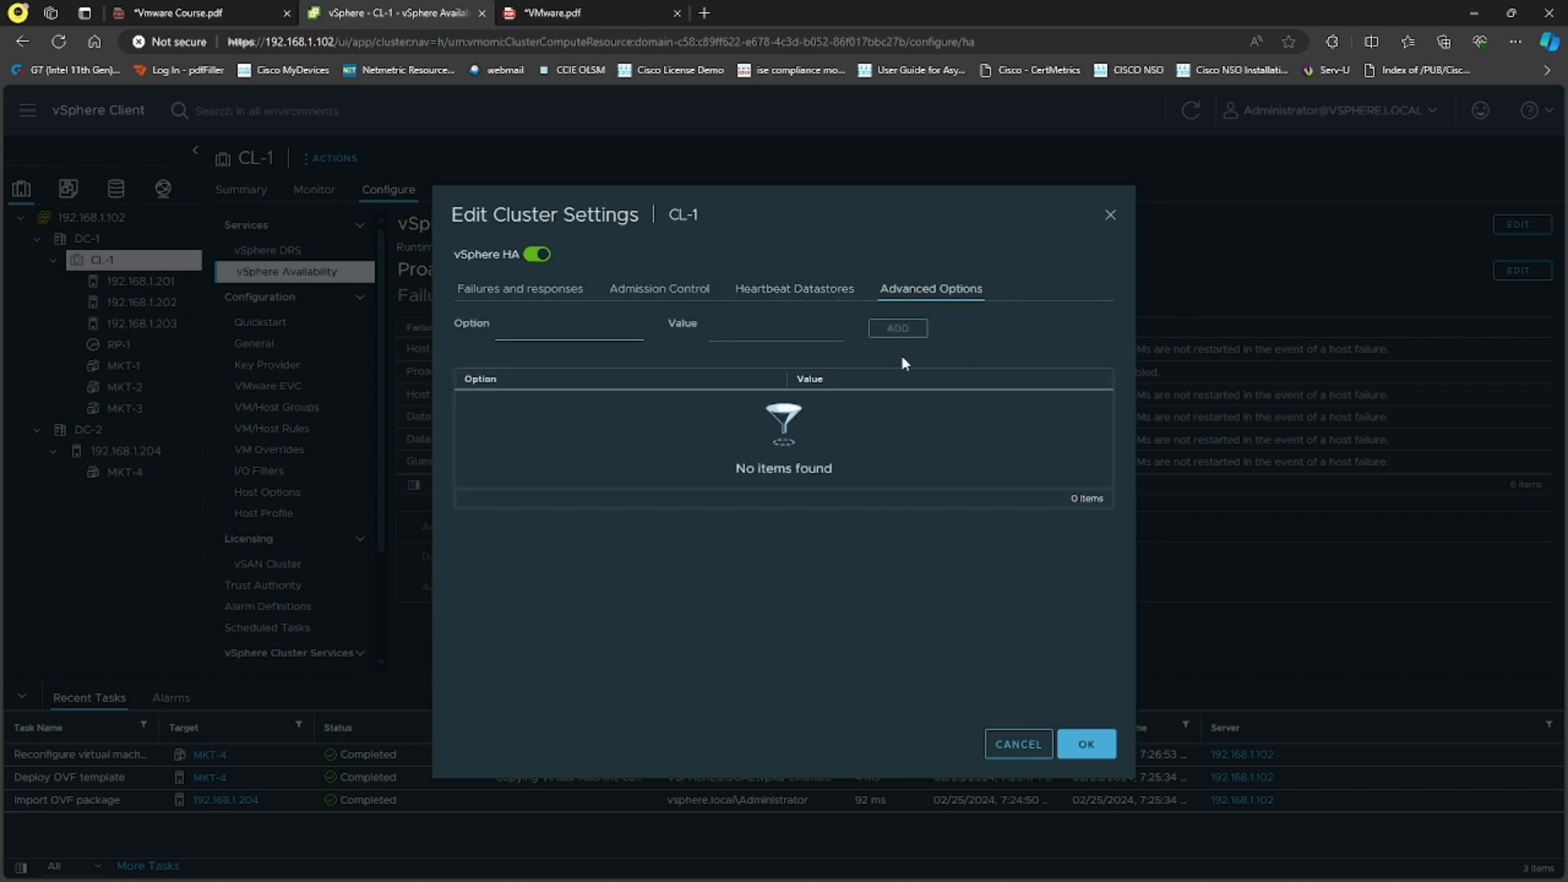
left_click(803, 299)
left_click(1088, 740)
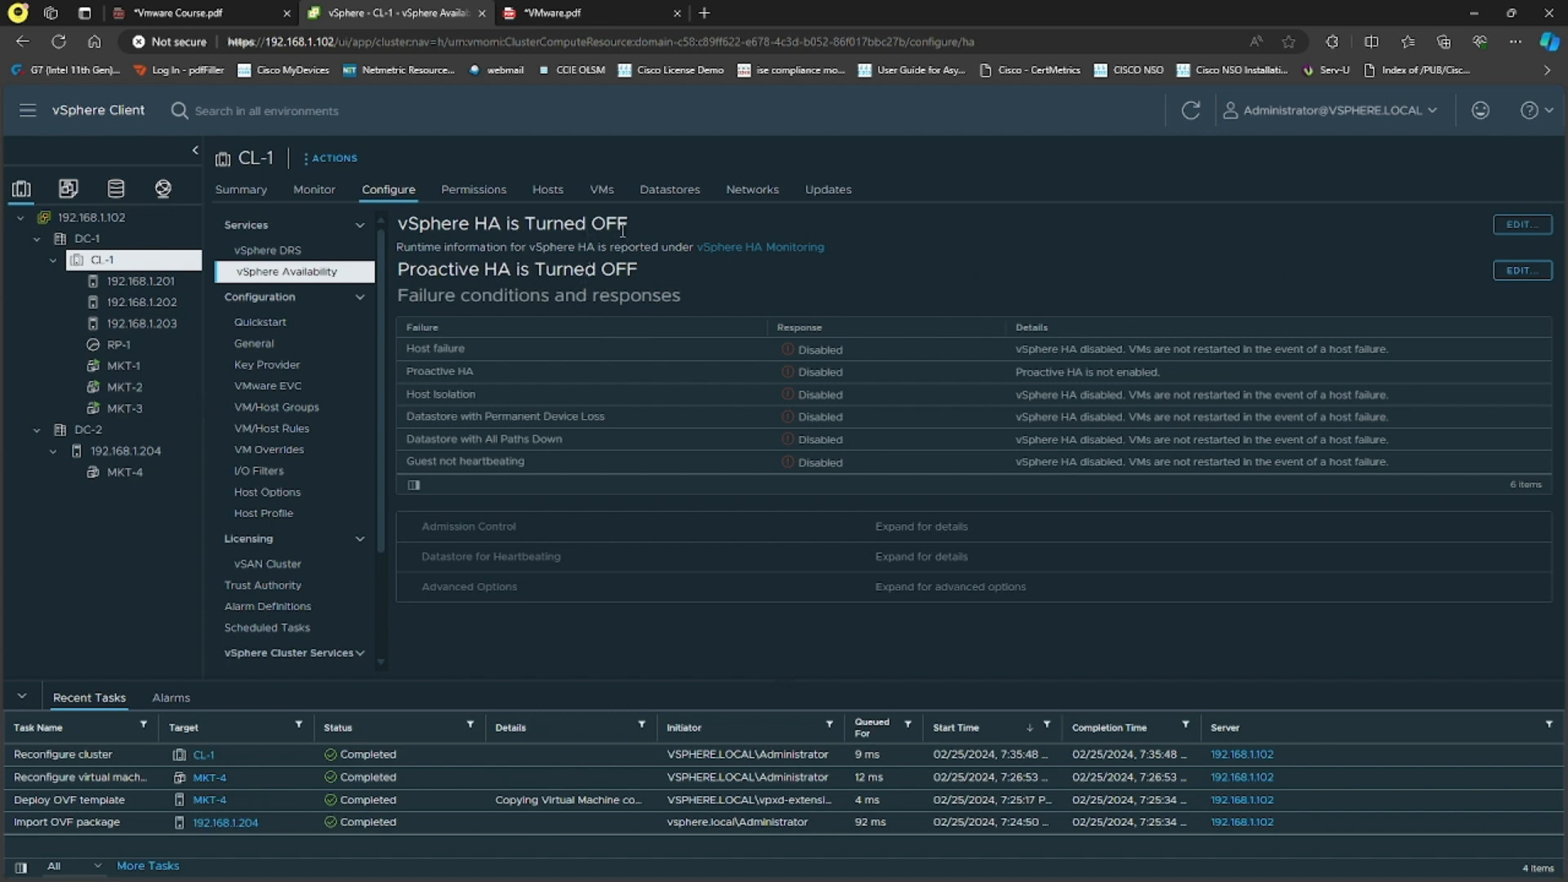
Step: Check the Reconfigure cluster task, then reopen the vSphere HA settings and switch HA on
left_click(364, 755)
left_click(1517, 231)
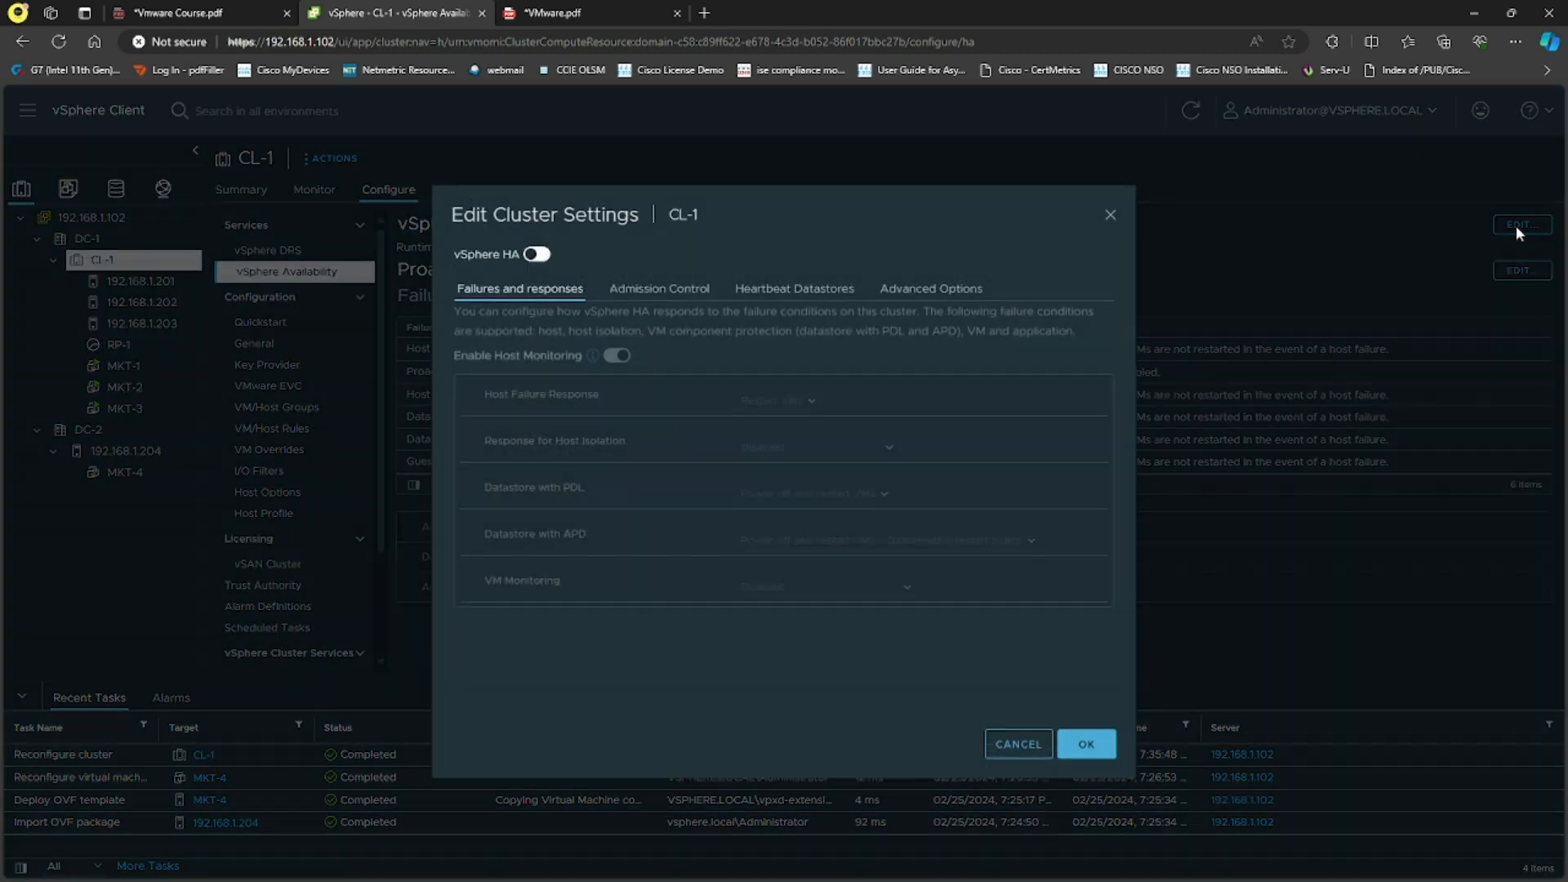
left_click(536, 254)
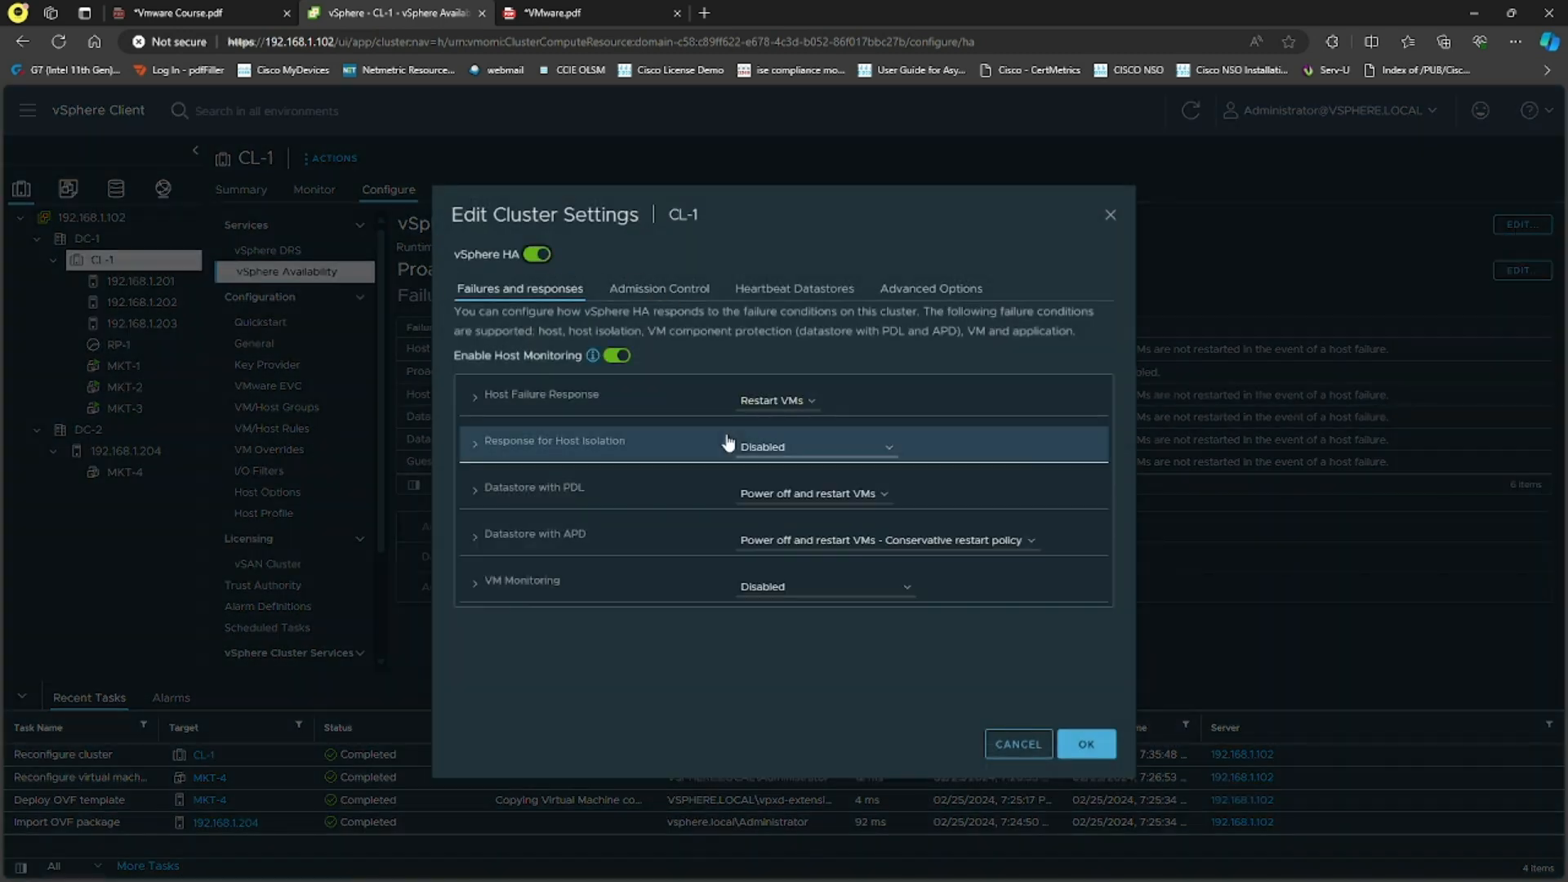
Step: Apply vSphere HA on CL-1 and widen the Initiator column in Recent Tasks
left_click(1088, 744)
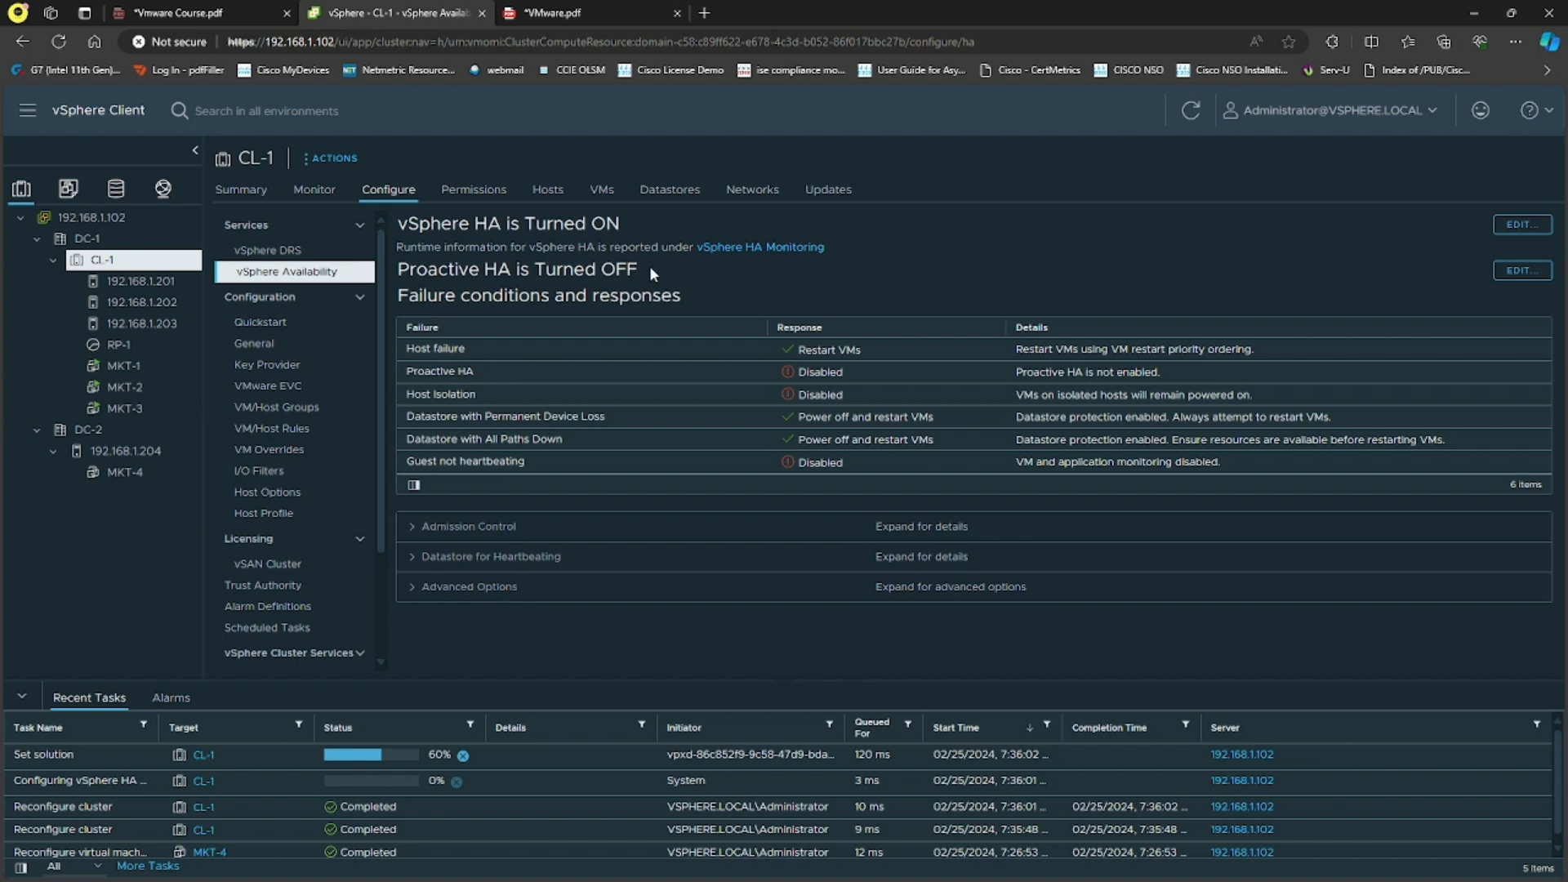
left_click_drag(539, 269, 645, 271)
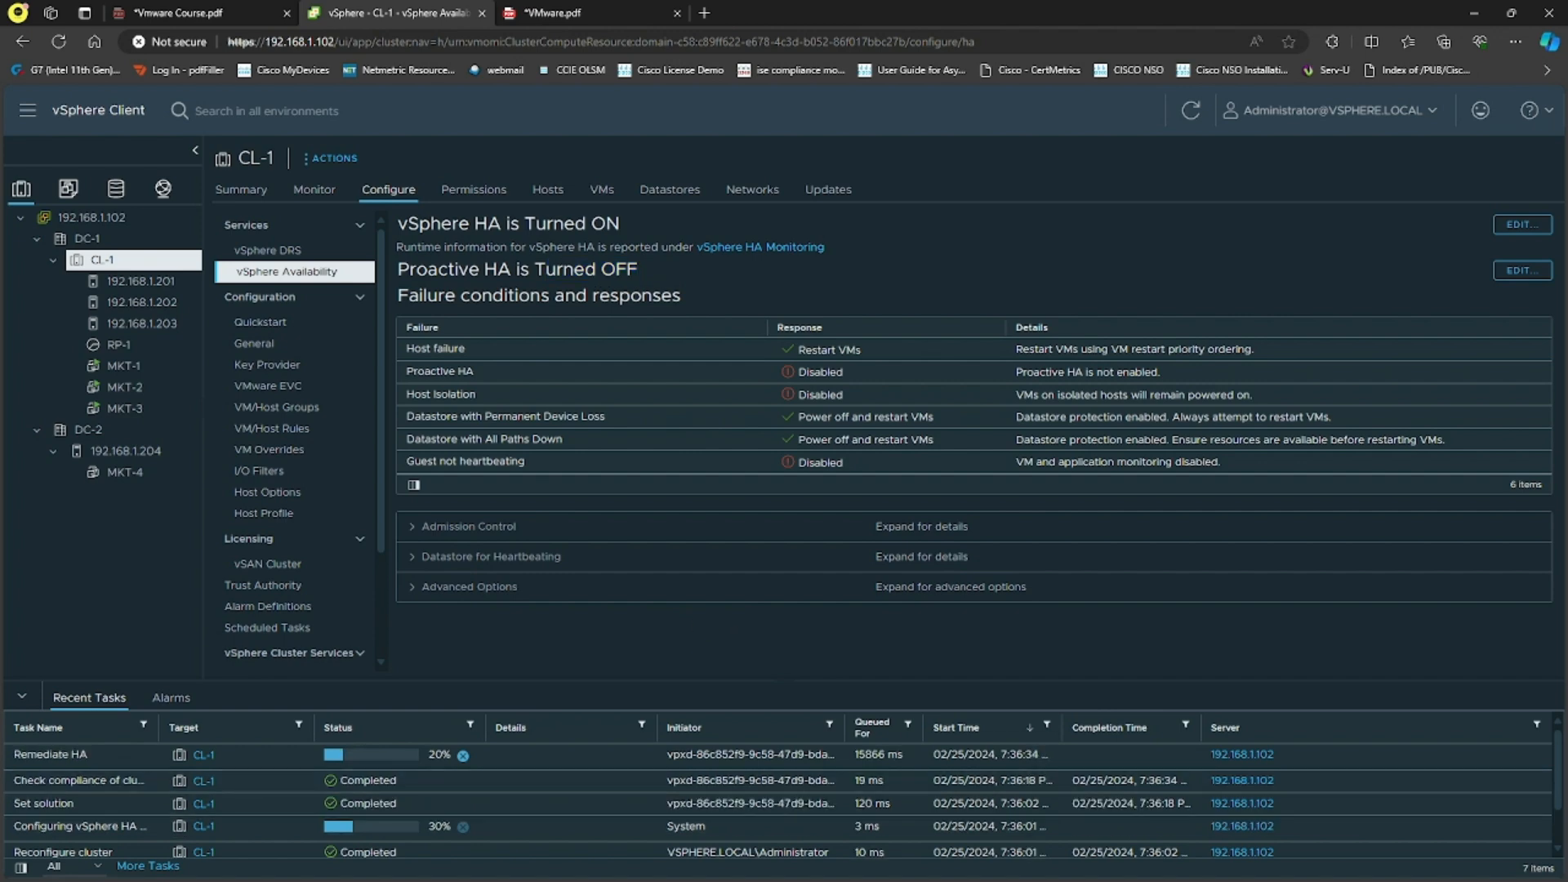
scroll(593, 817, "down", 1)
scroll(585, 813, "up", 2)
left_click_drag(843, 727, 1021, 725)
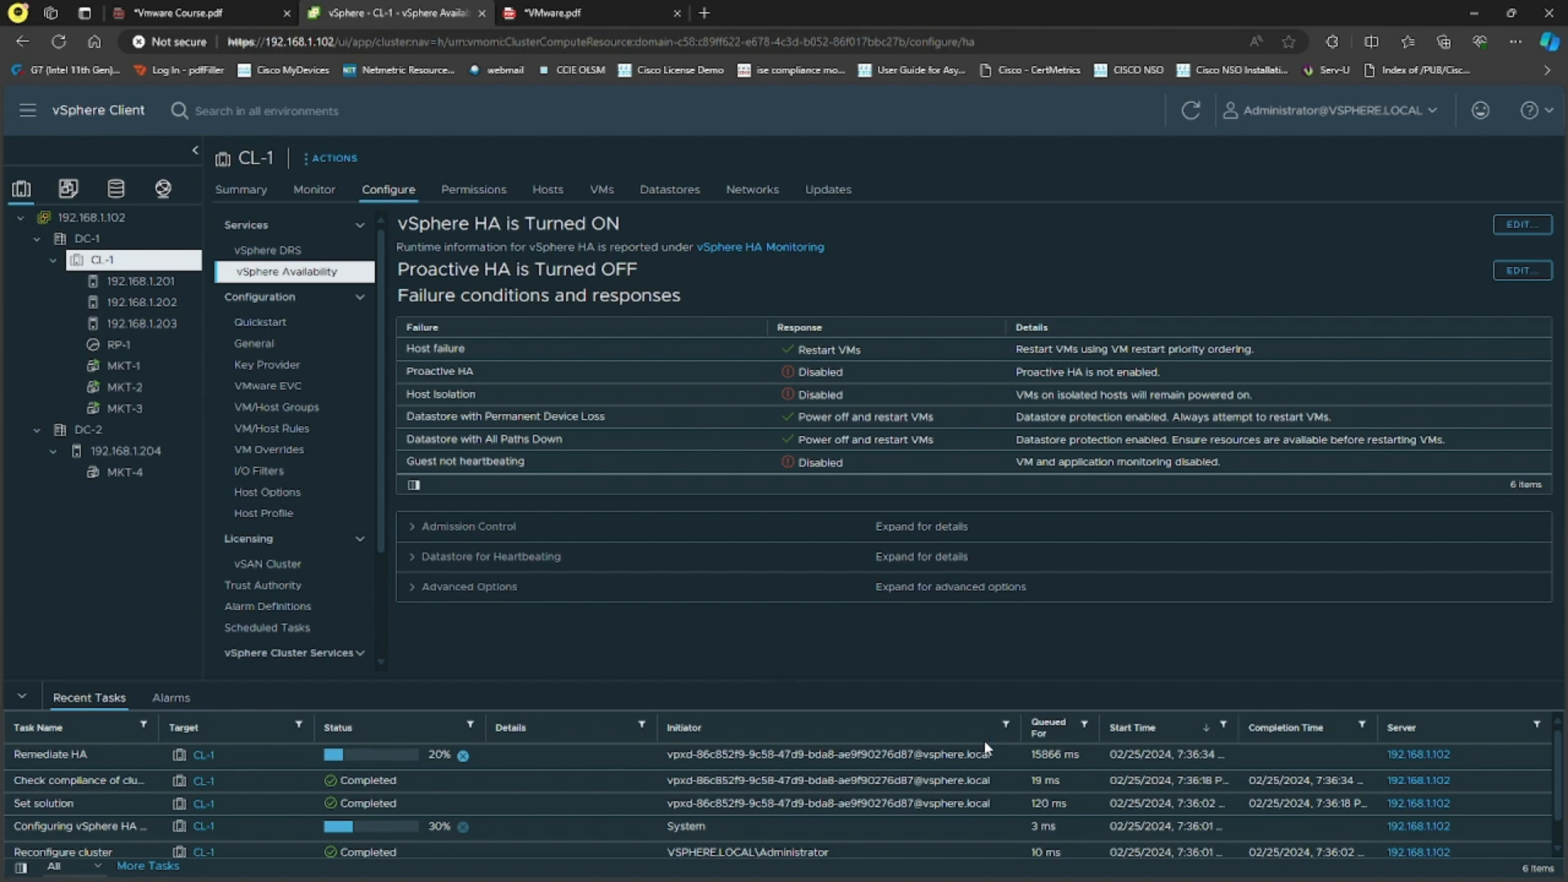
Step: Open CL-1's Proactive HA settings and switch Proactive HA on
left_click(1521, 272)
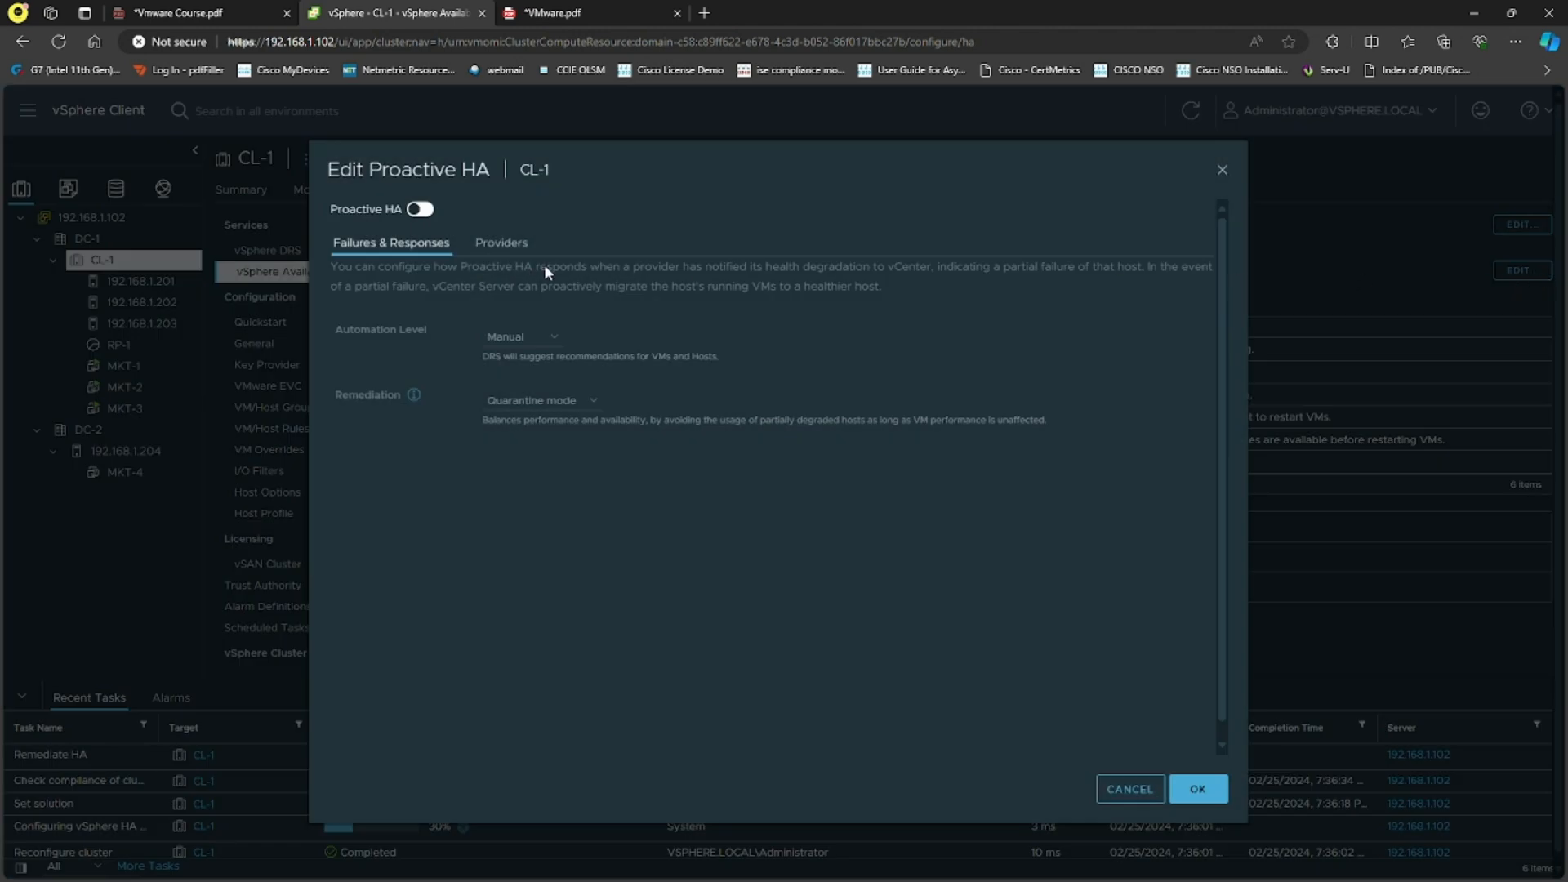
left_click(421, 209)
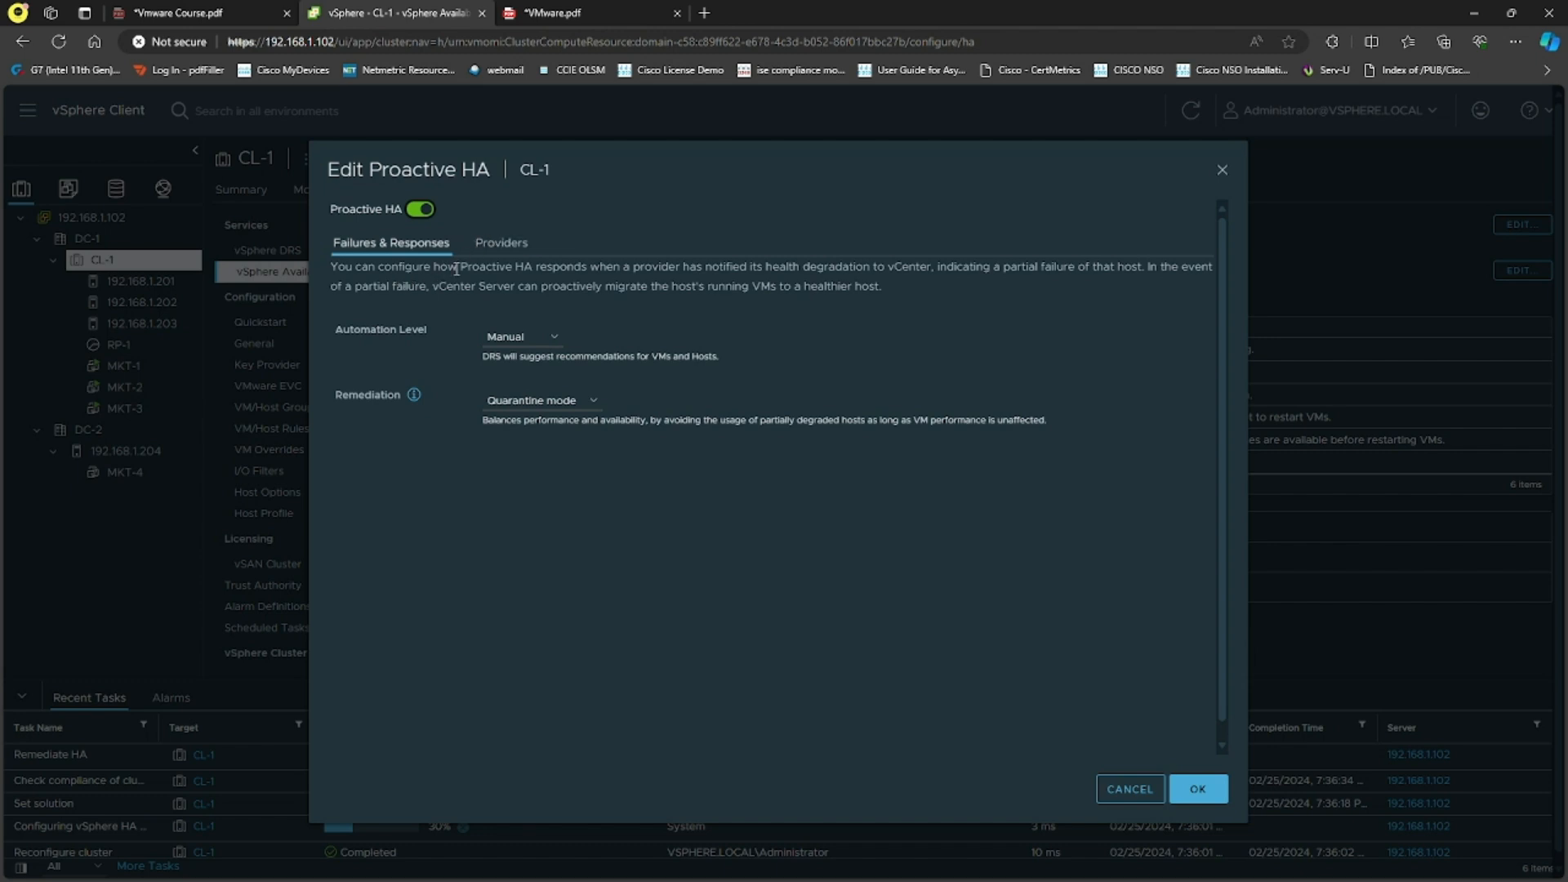
left_click_drag(459, 270, 685, 282)
mouse_move(788, 274)
left_mouse_down()
mouse_move(856, 286)
mouse_move(927, 269)
left_mouse_up()
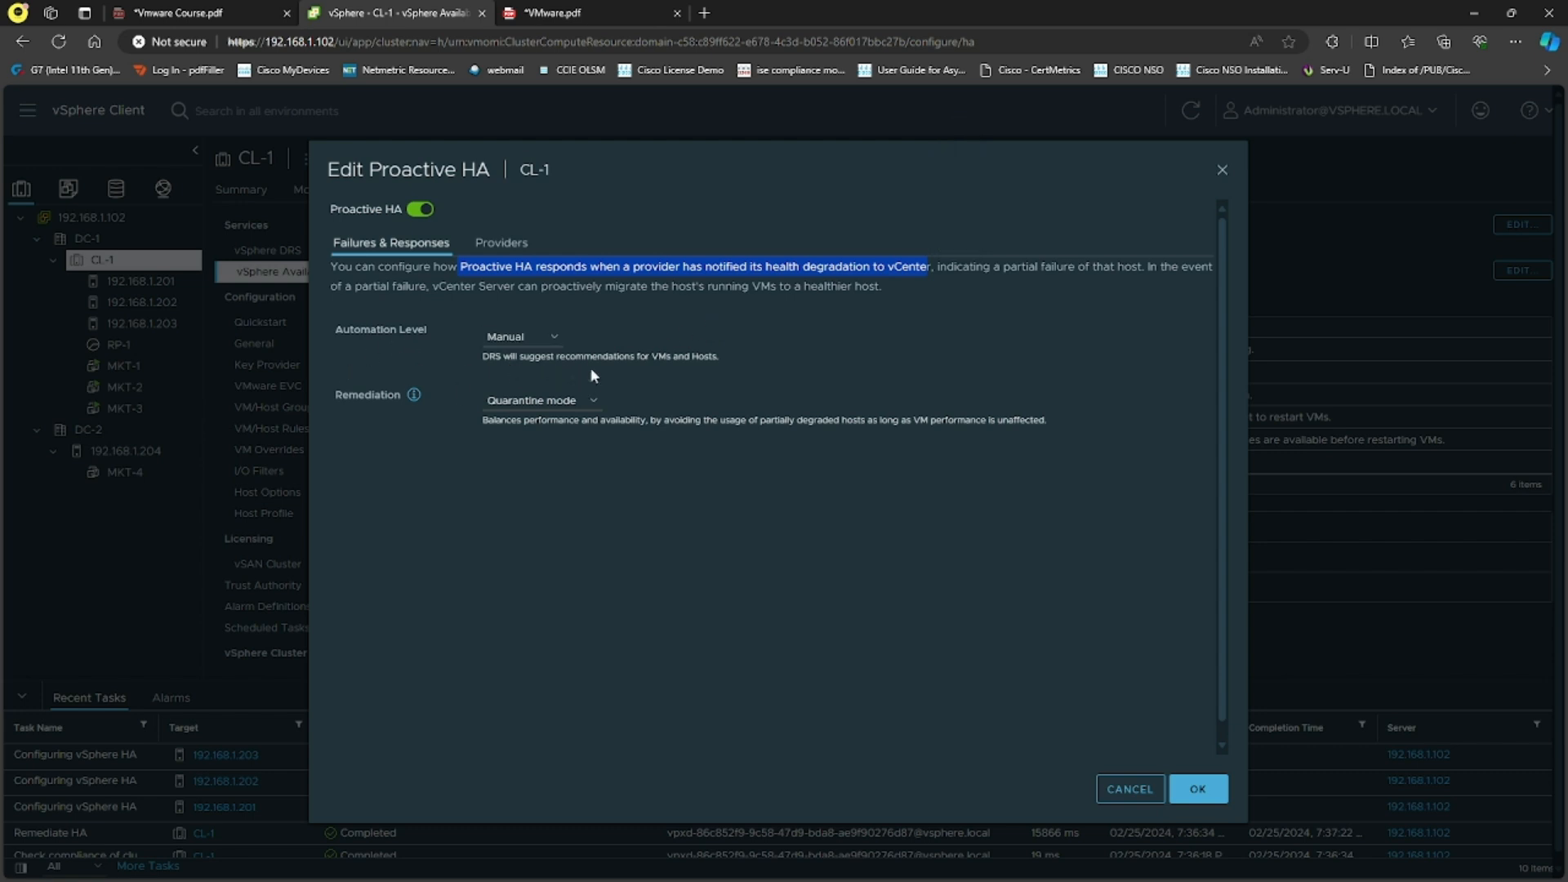
Step: Try the Automated automation level, then set it back to Manual with Quarantine mode remediation
left_click(543, 339)
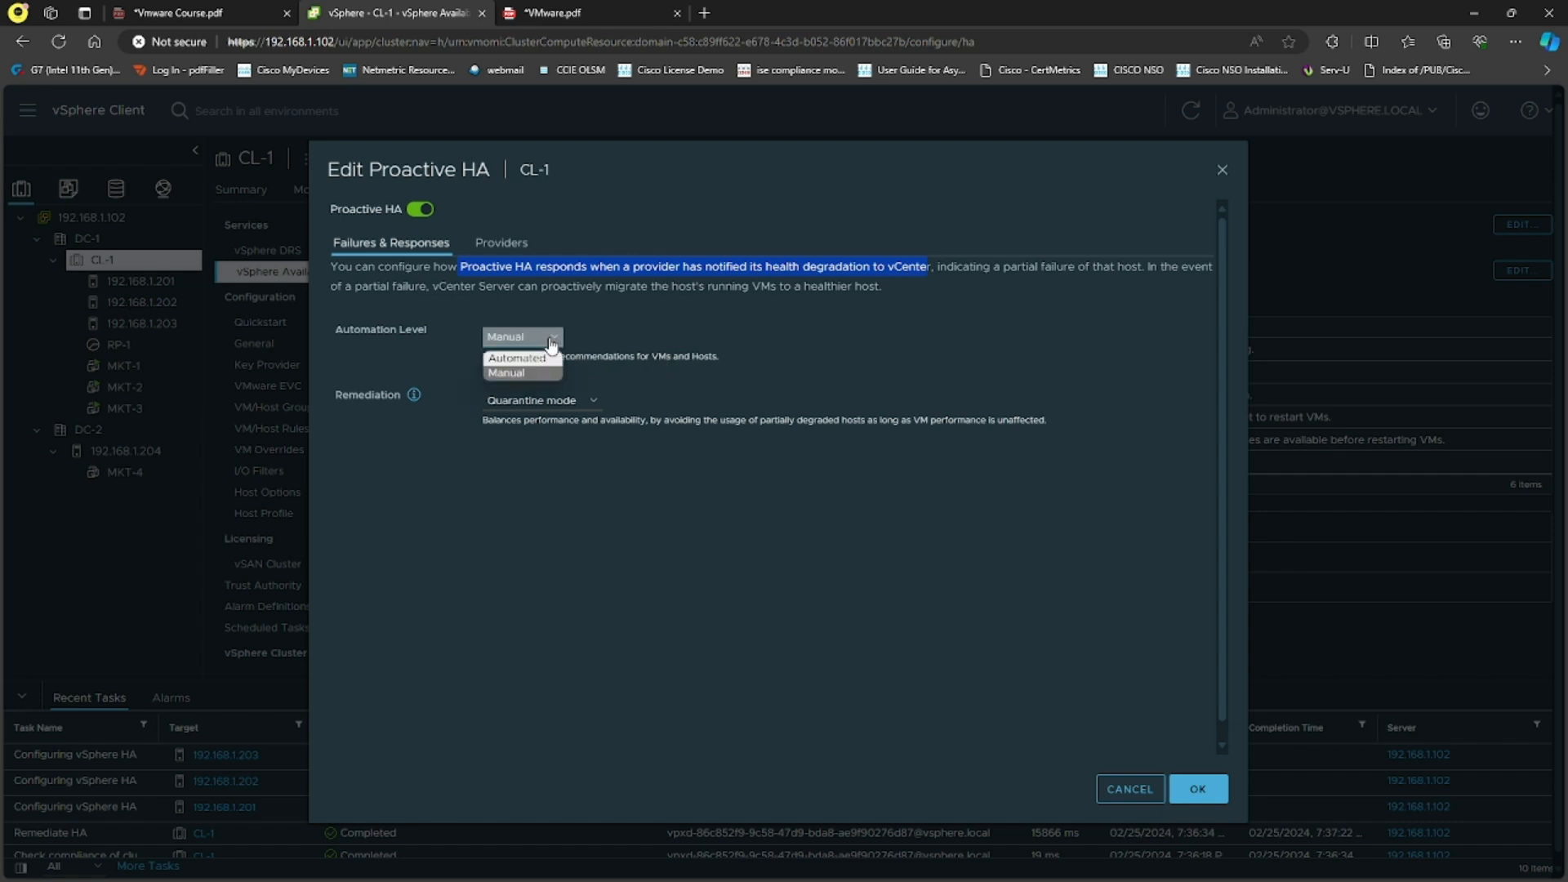
left_click(547, 357)
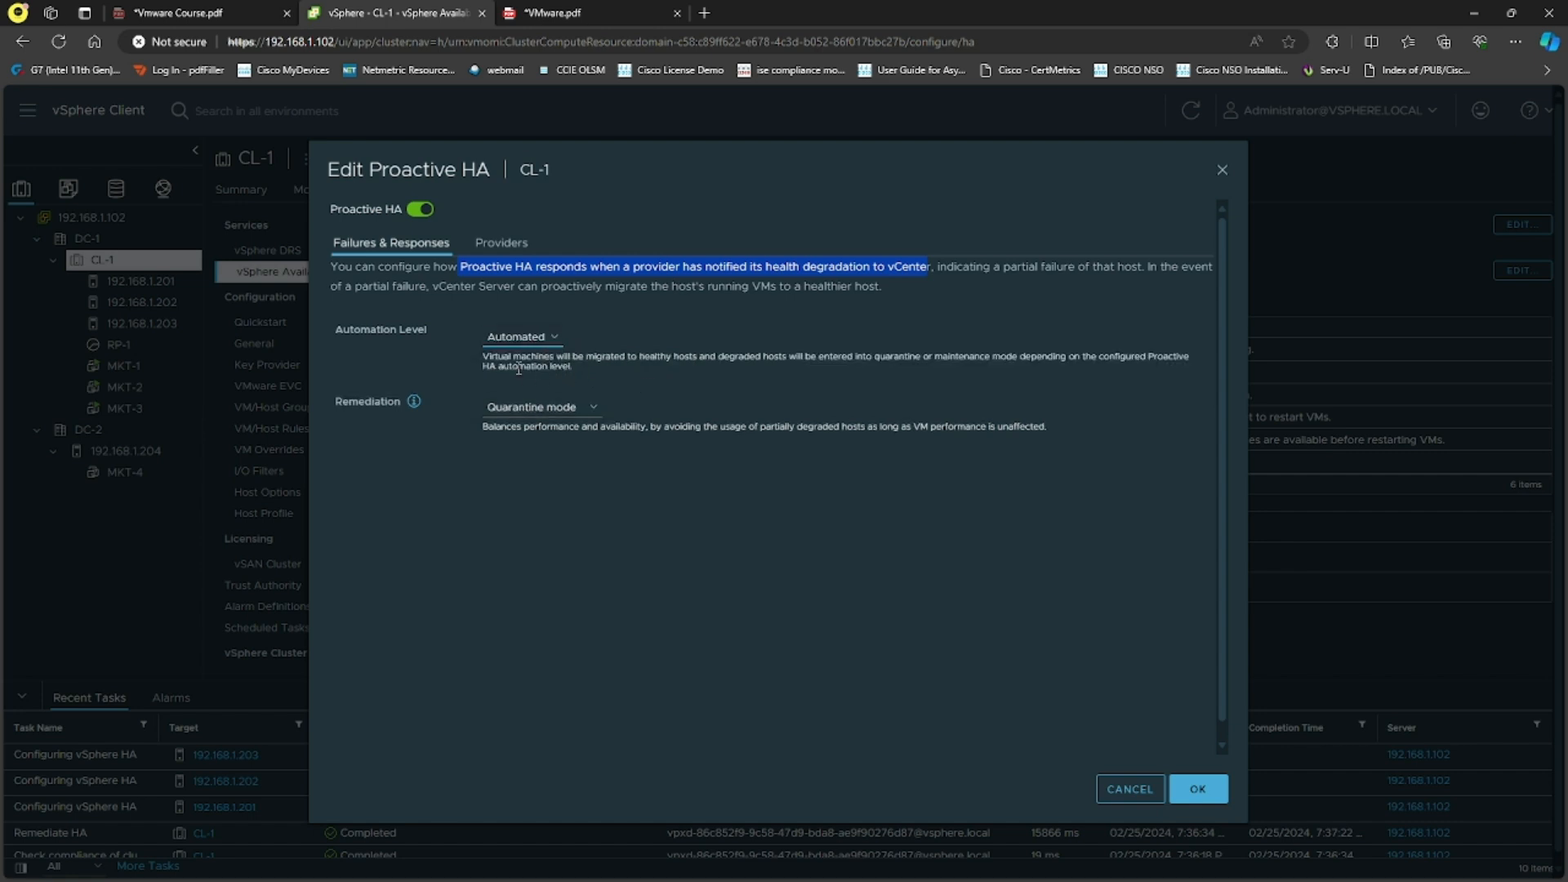
left_click_drag(482, 357, 675, 358)
left_click(684, 375)
left_click(523, 336)
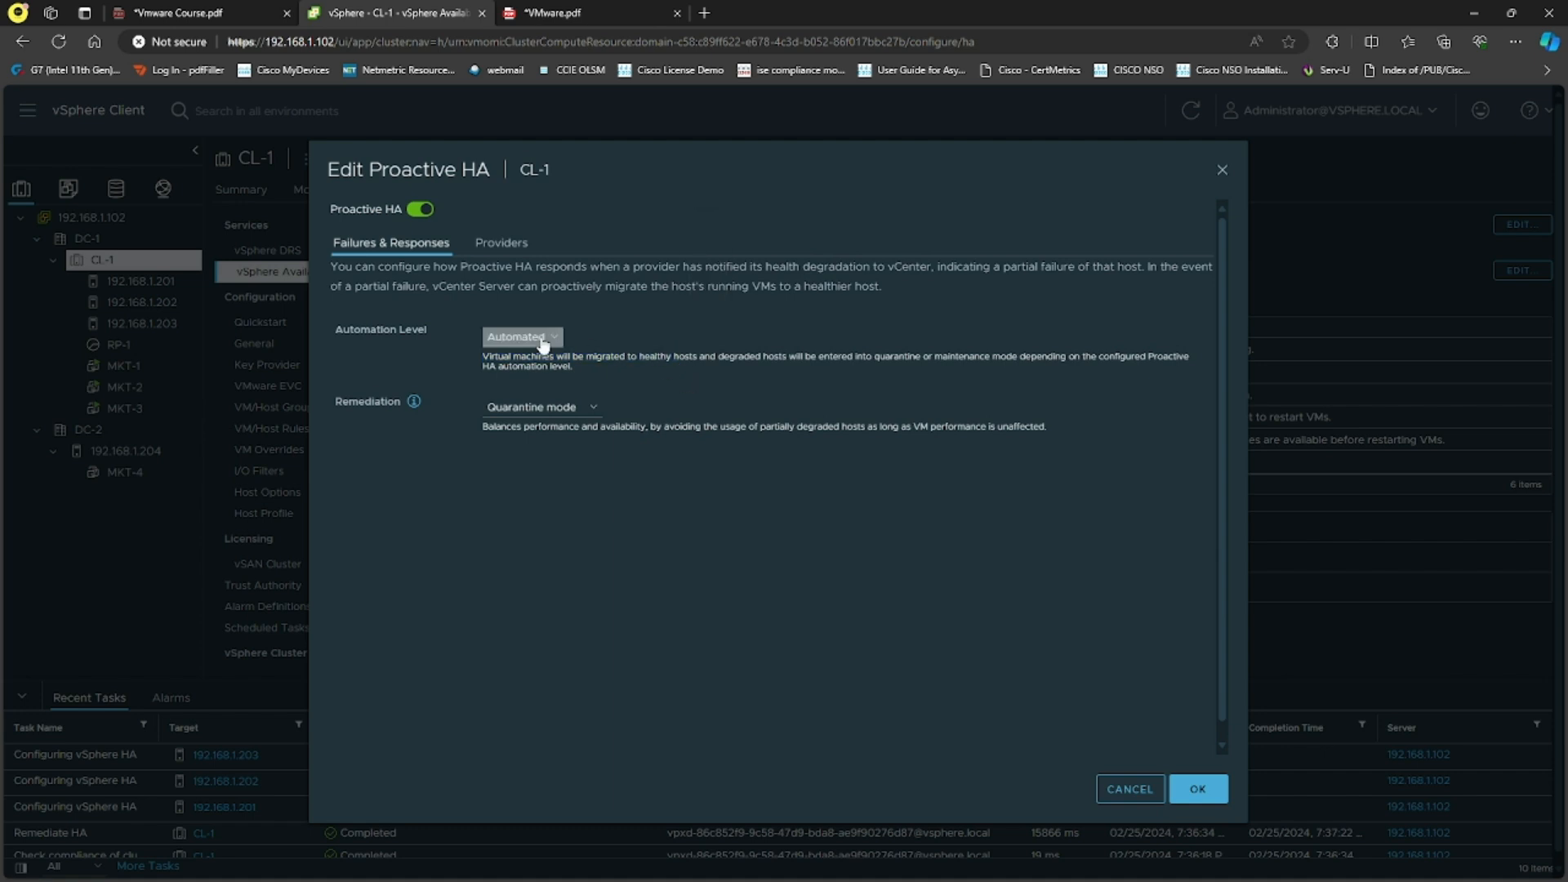
left_click(536, 371)
left_click_drag(483, 357, 515, 368)
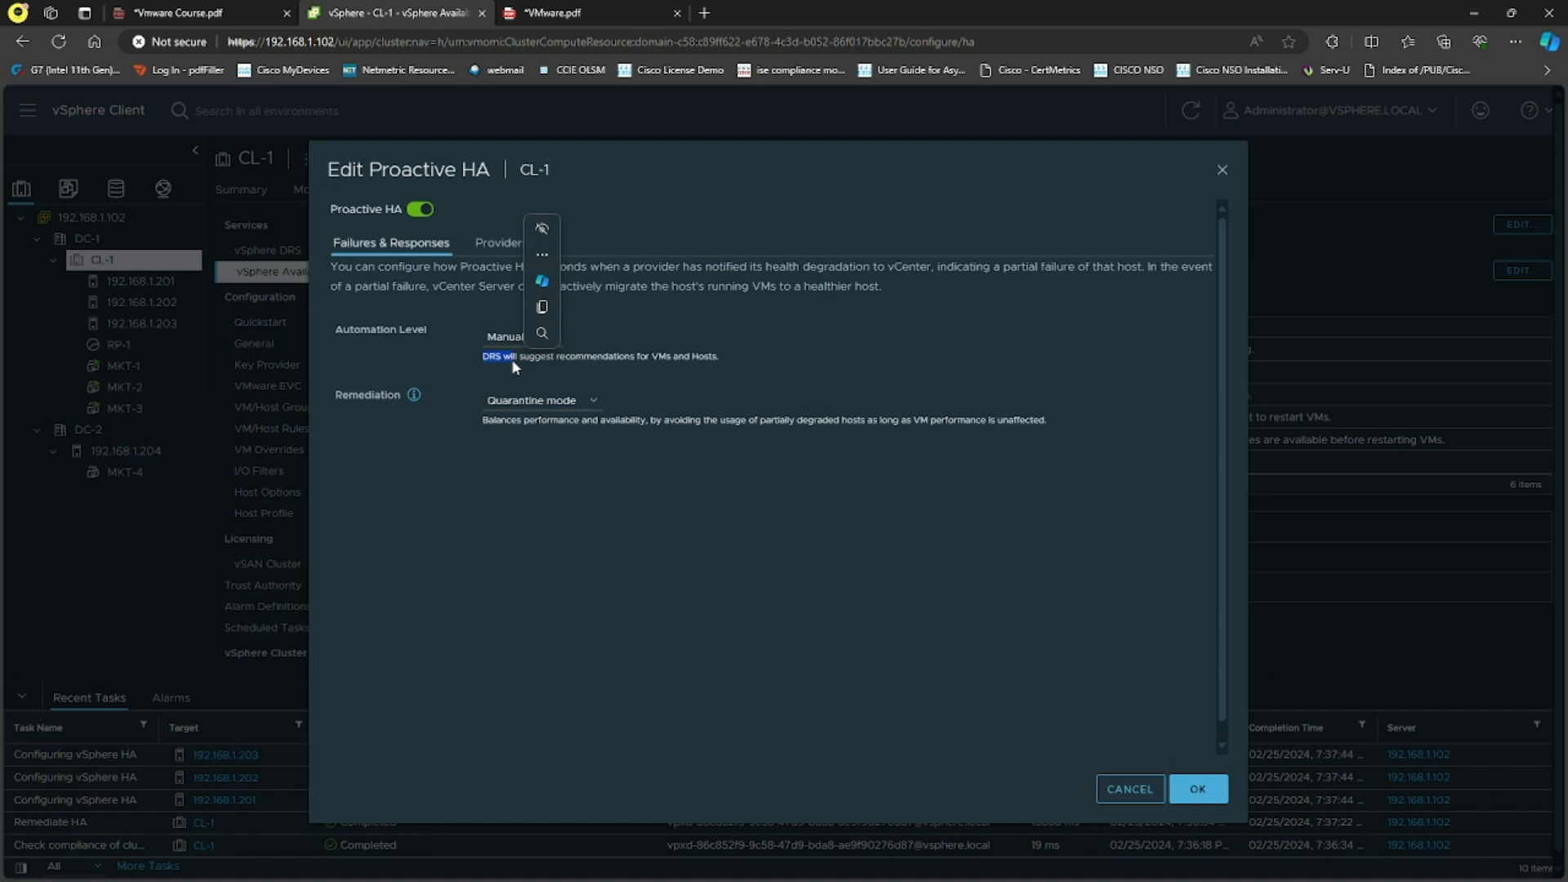
left_click(611, 376)
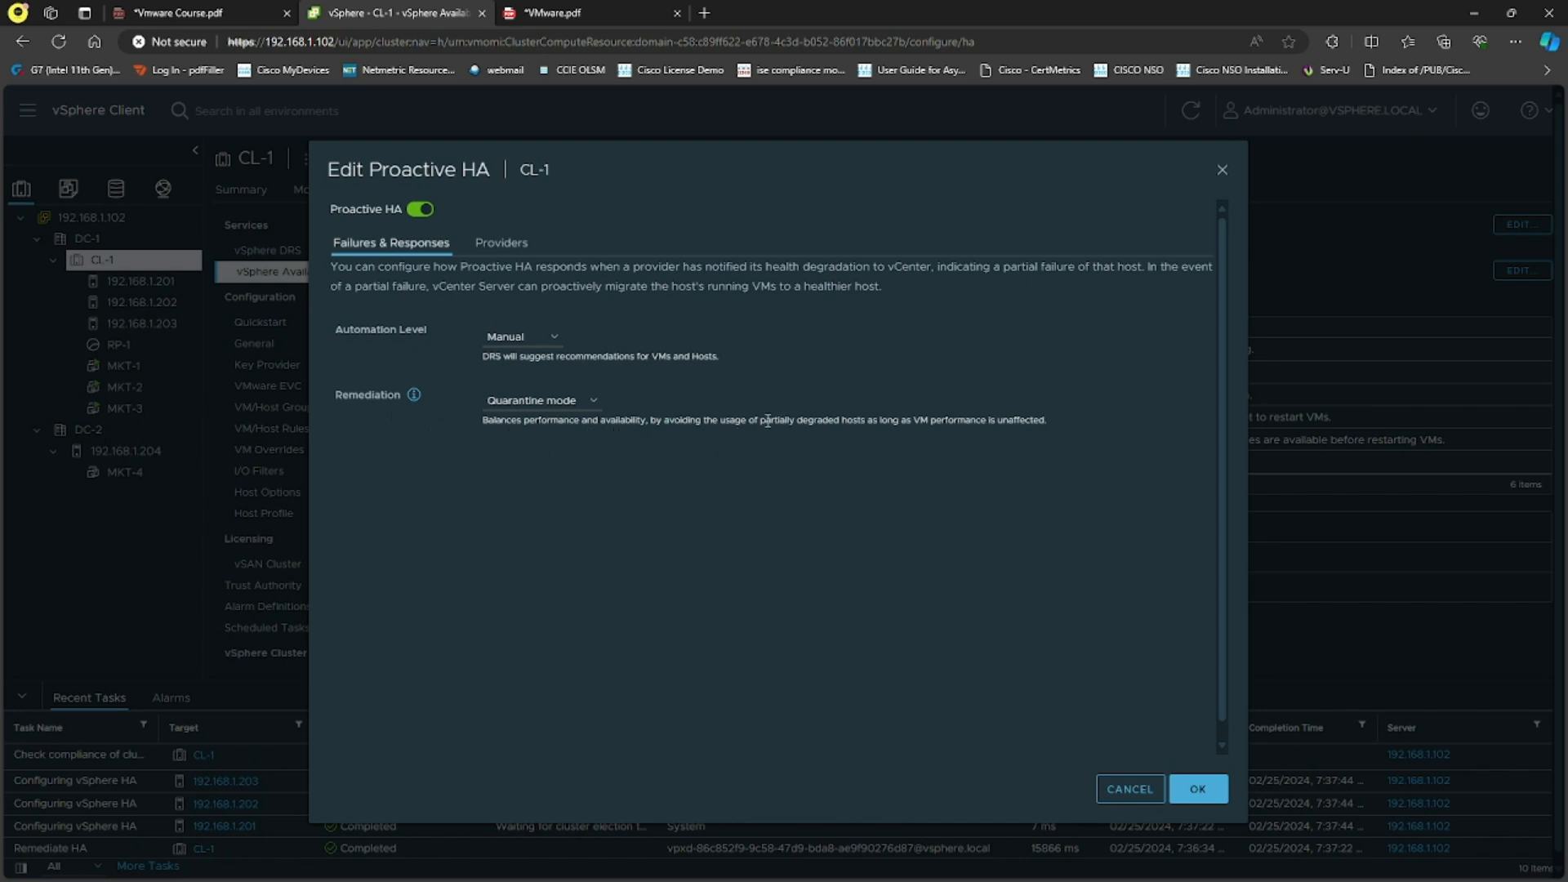
Step: Try Mixed and Maintenance modes, then set CL-1's Proactive HA remediation to Quarantine mode
left_click_drag(759, 420, 817, 415)
left_click(572, 405)
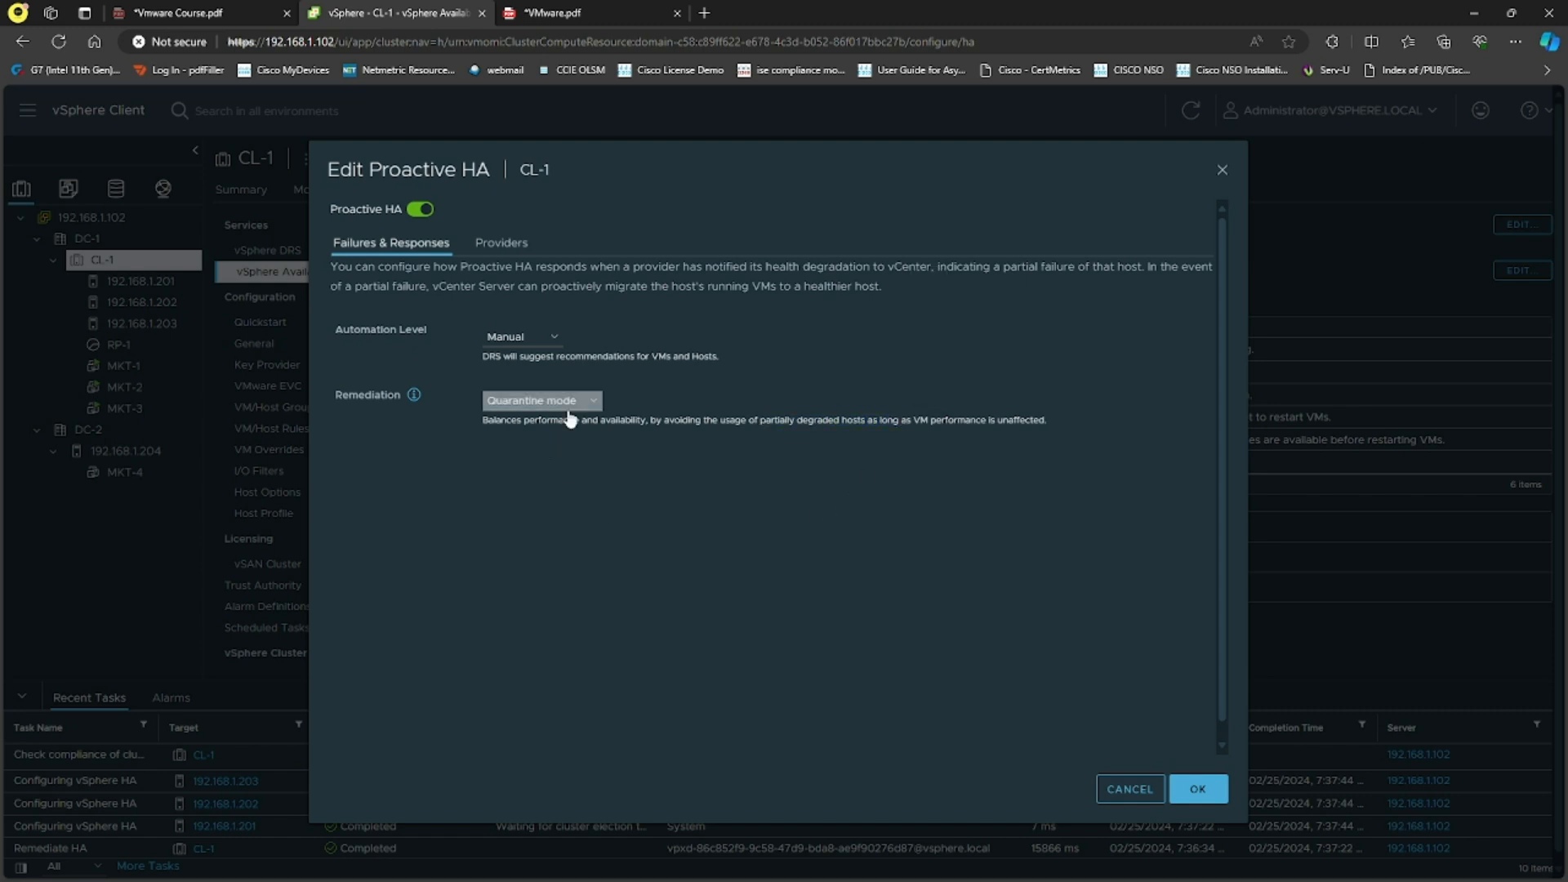
left_click(591, 403)
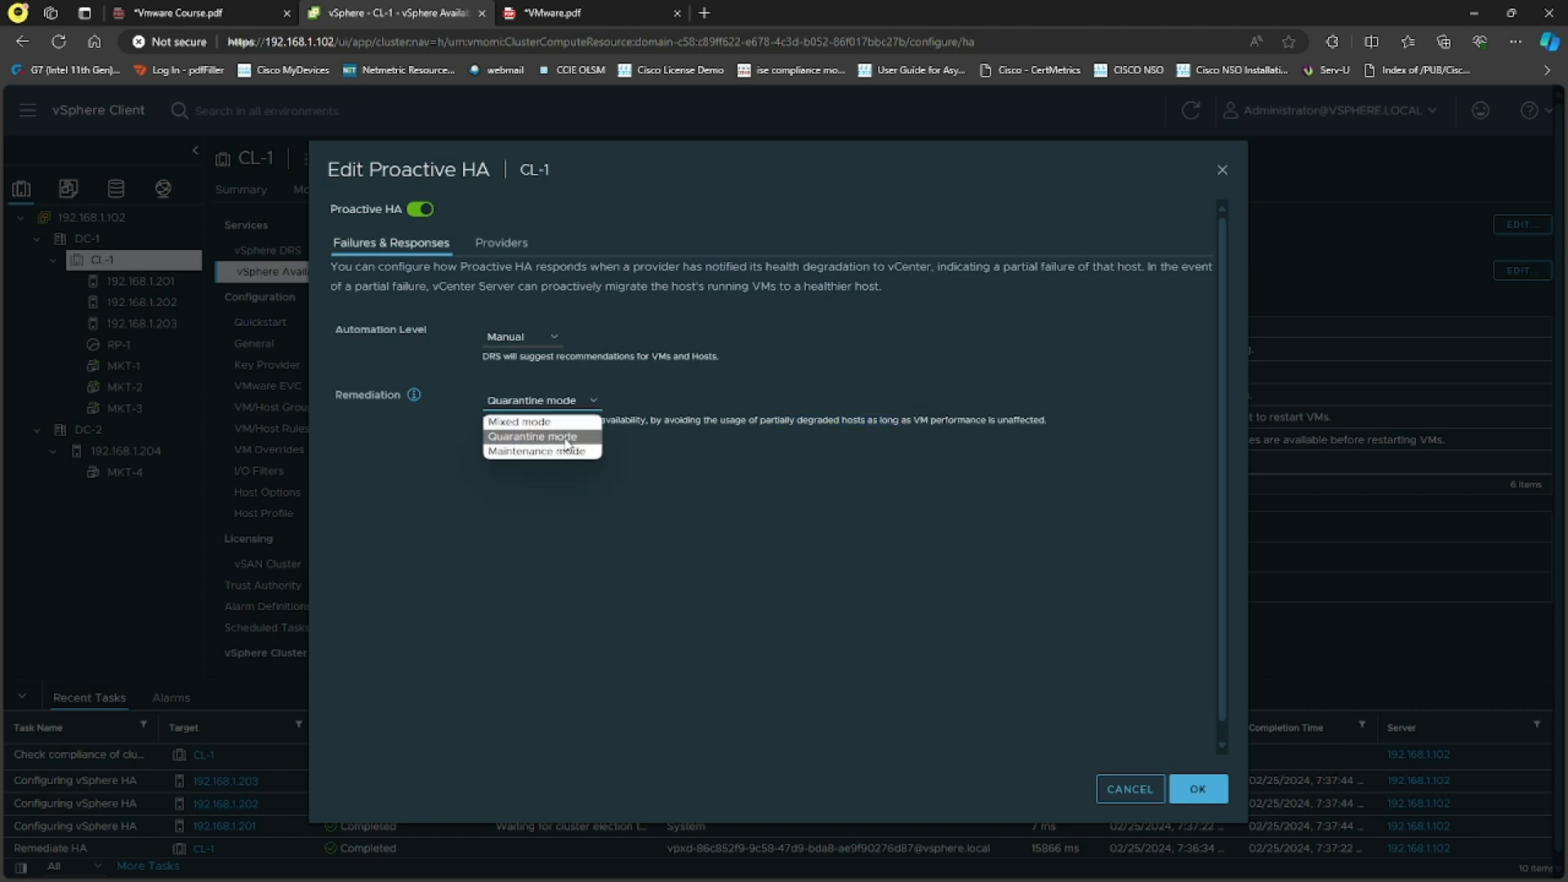
left_click(539, 421)
left_click(572, 404)
left_click(559, 454)
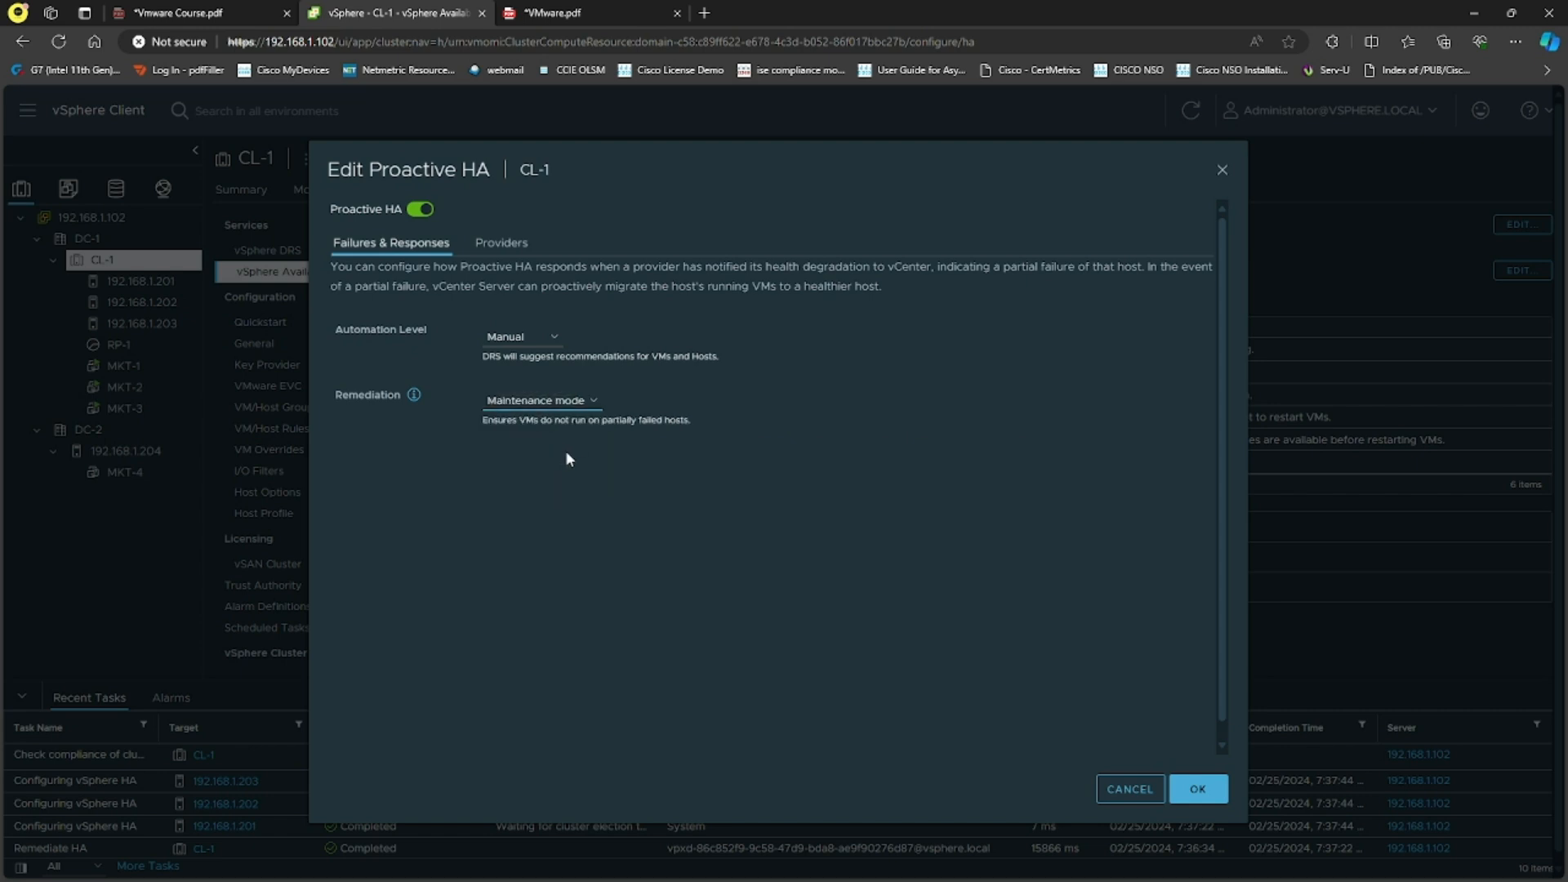
left_click(572, 402)
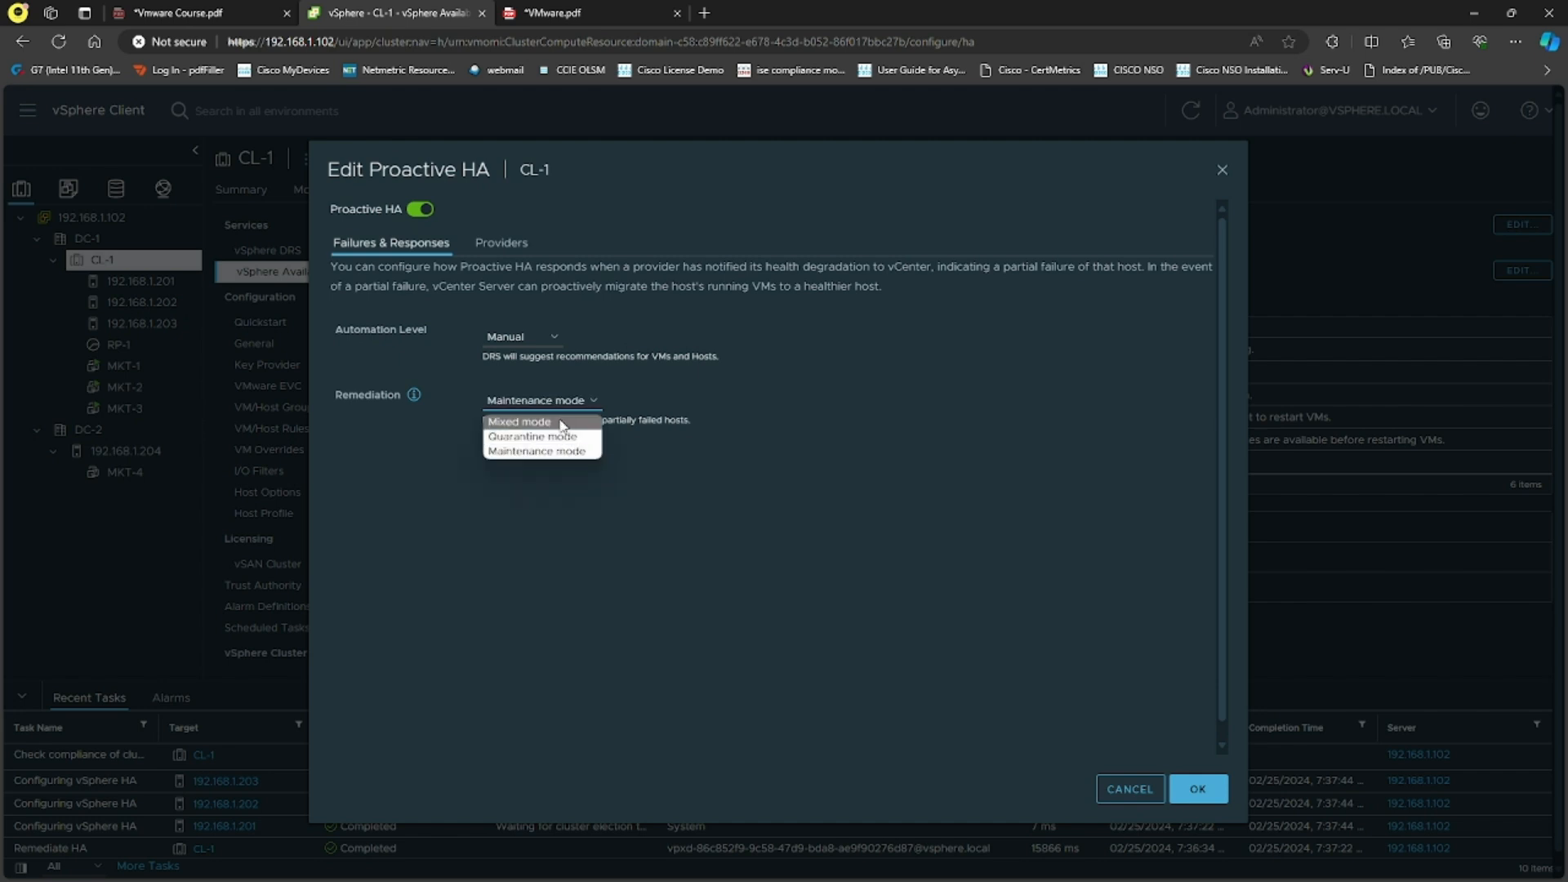
left_click(549, 436)
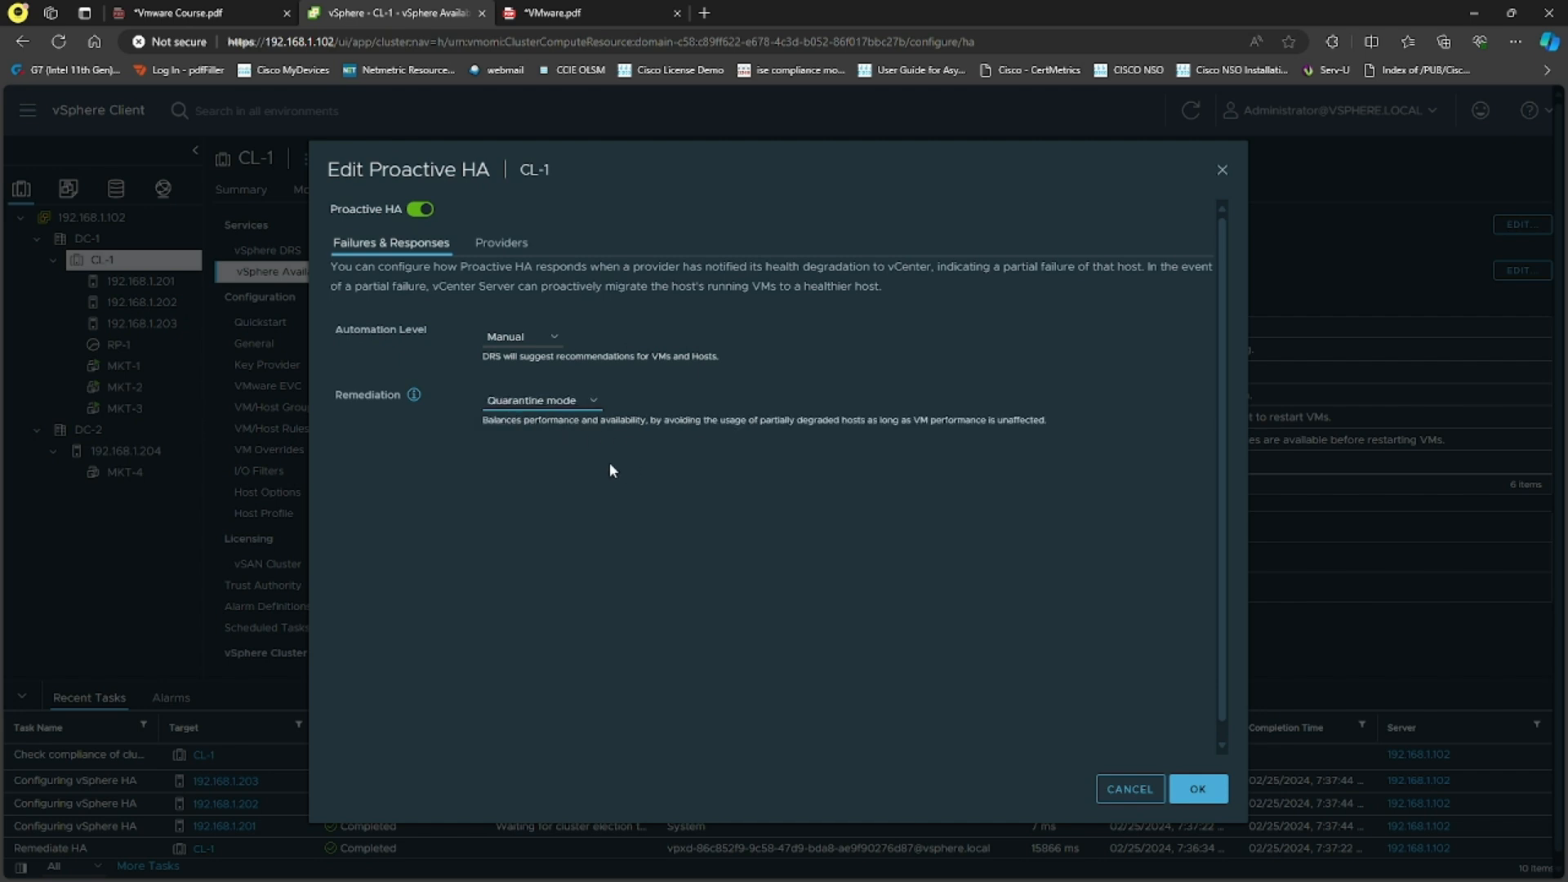
Step: Review the Proactive HA providers, then return to the Failures and Responses settings
left_click_drag(916, 421, 1048, 422)
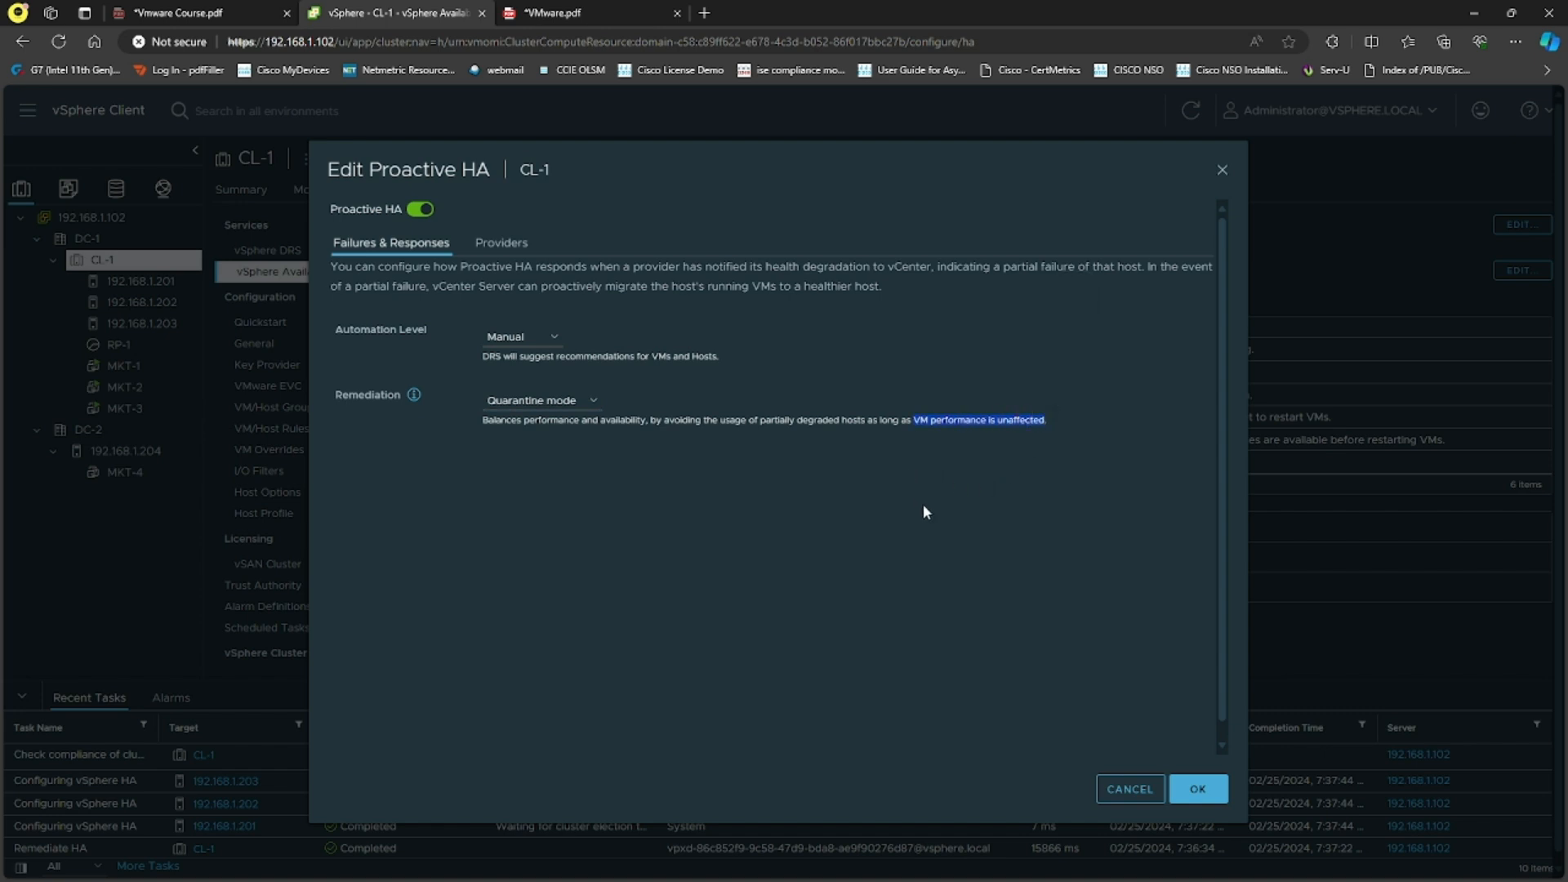
left_click(502, 242)
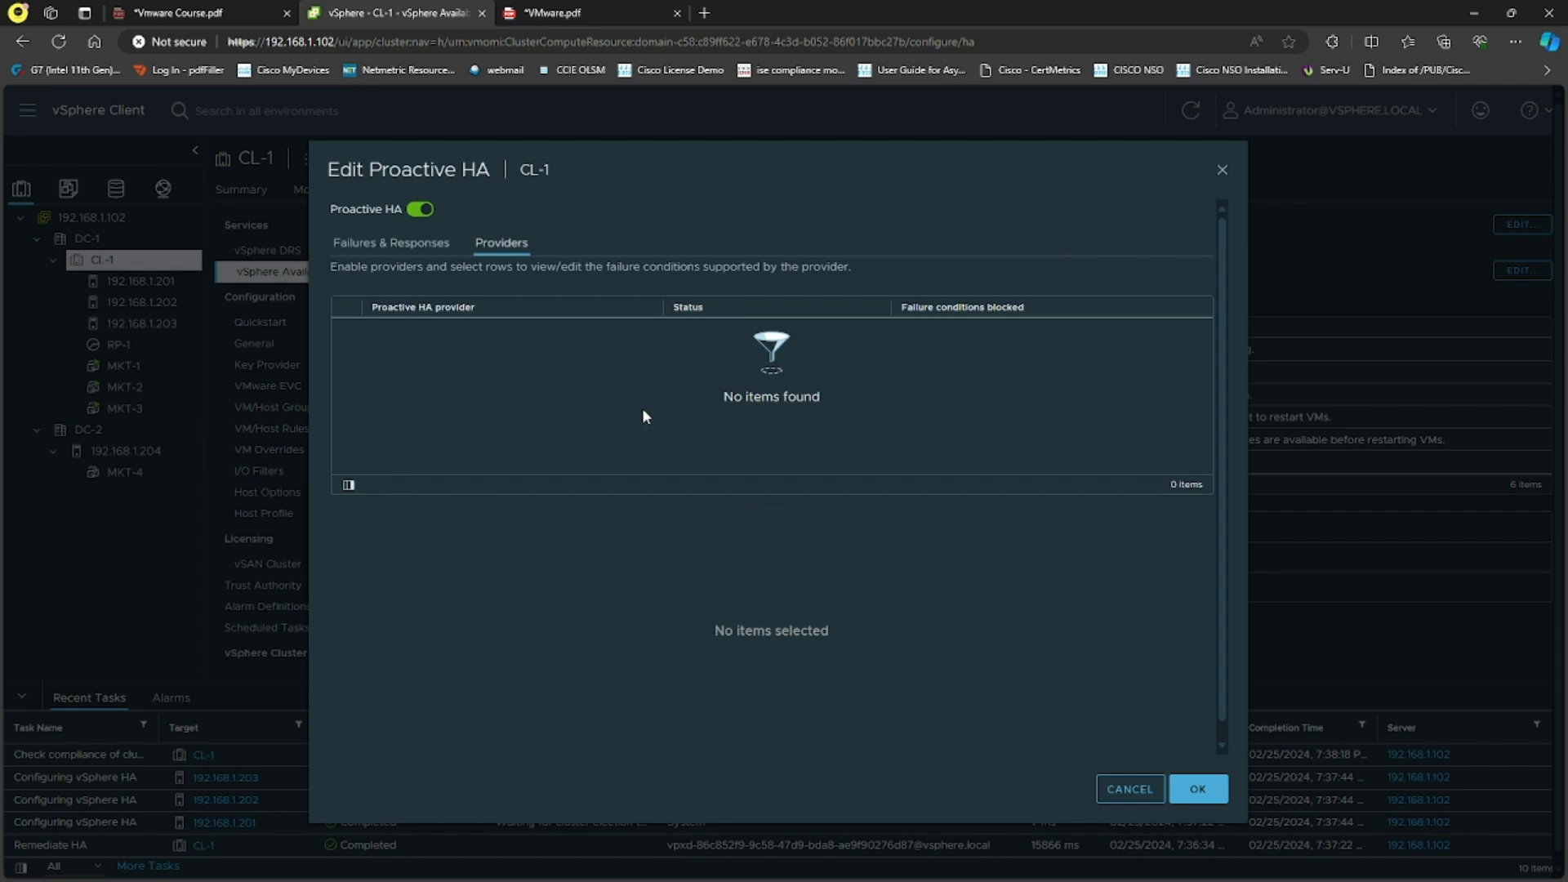
left_click(391, 243)
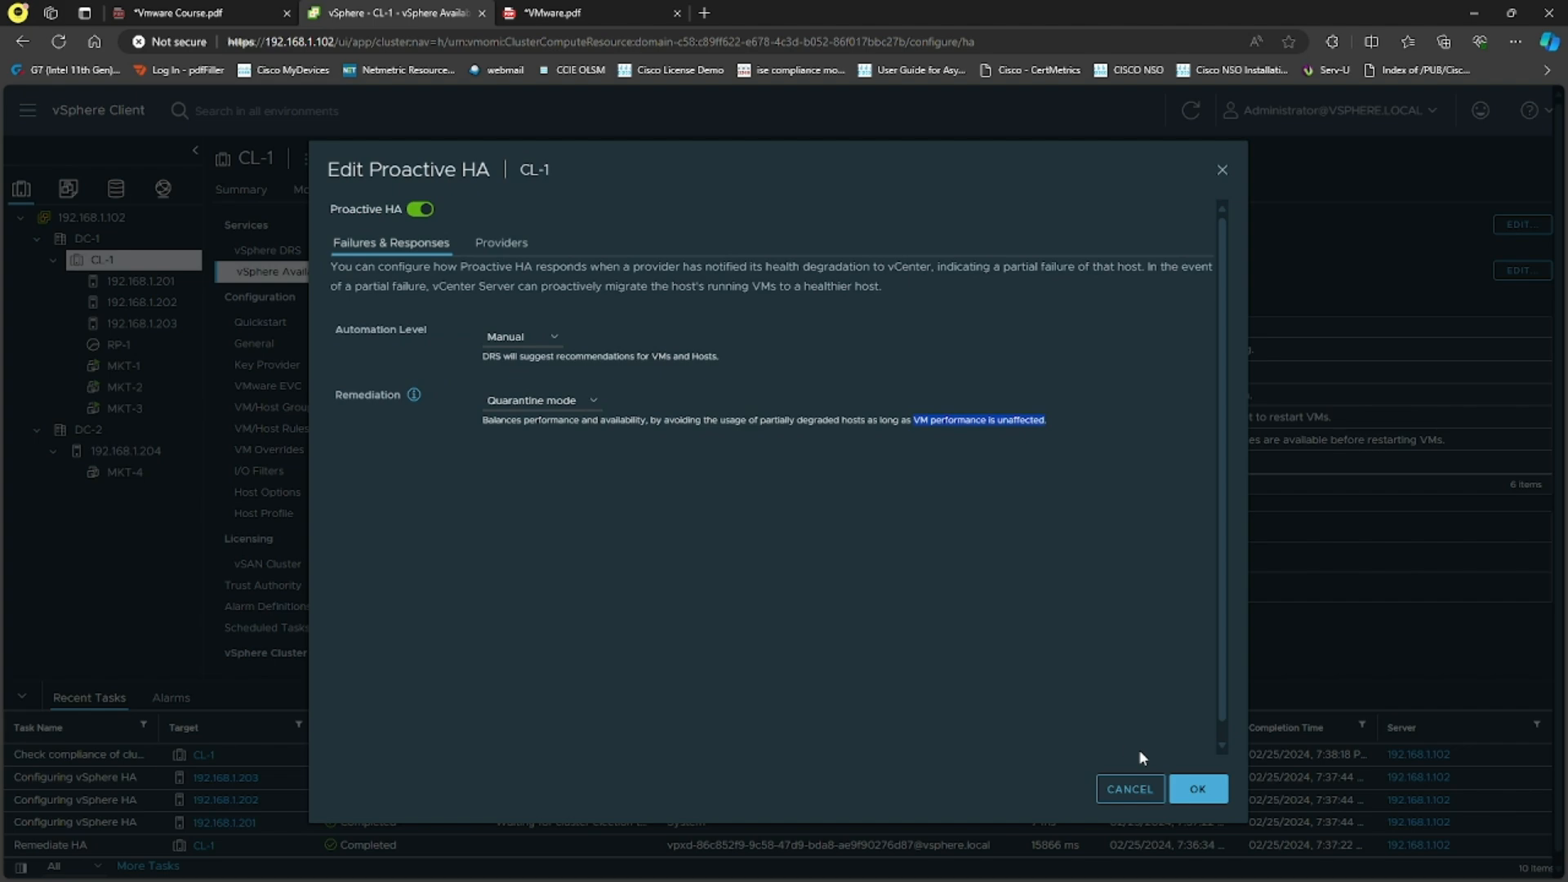
Step: Apply the Proactive HA settings with OK so CL-1 shows Proactive HA on with a Manual response
left_click(1193, 789)
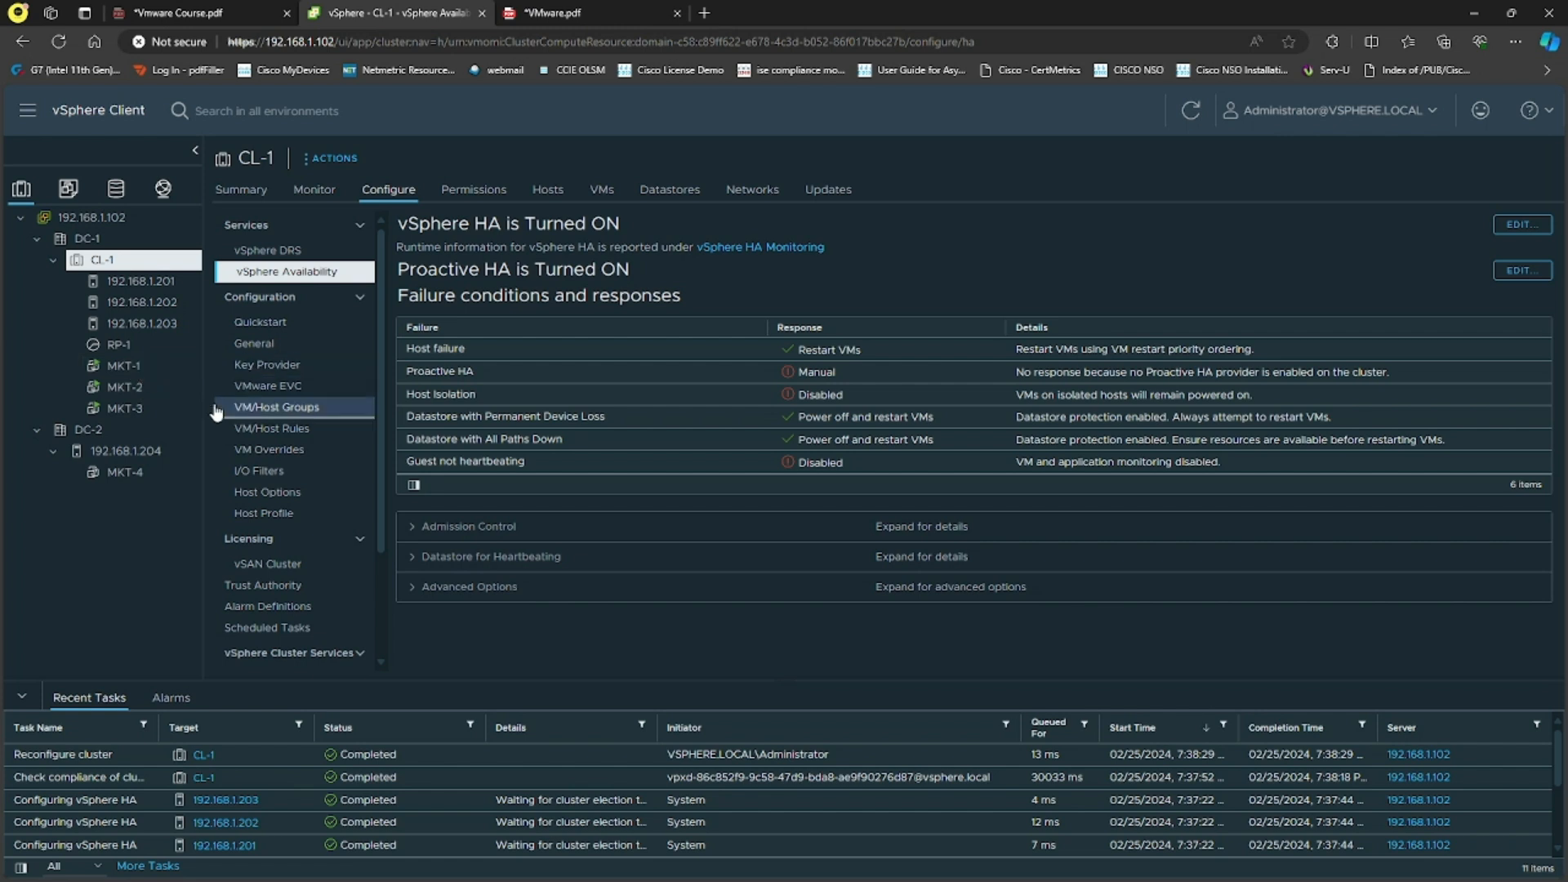
Step: Start an OVF deployment into CL-1 using the local file chr-7.8beta2.ova
right_click(120, 263)
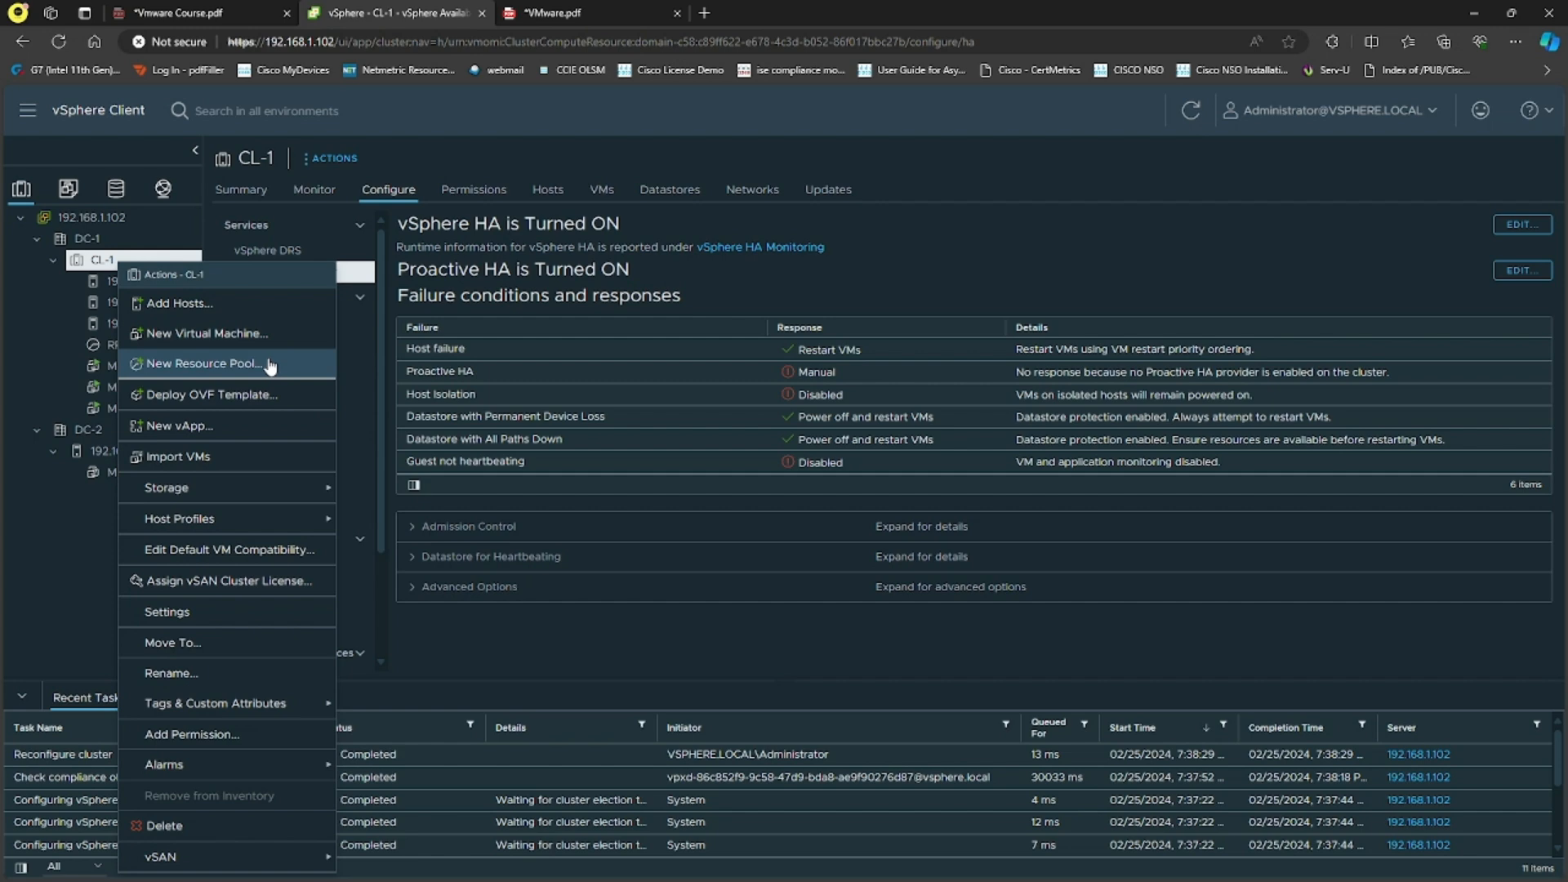
left_click(220, 395)
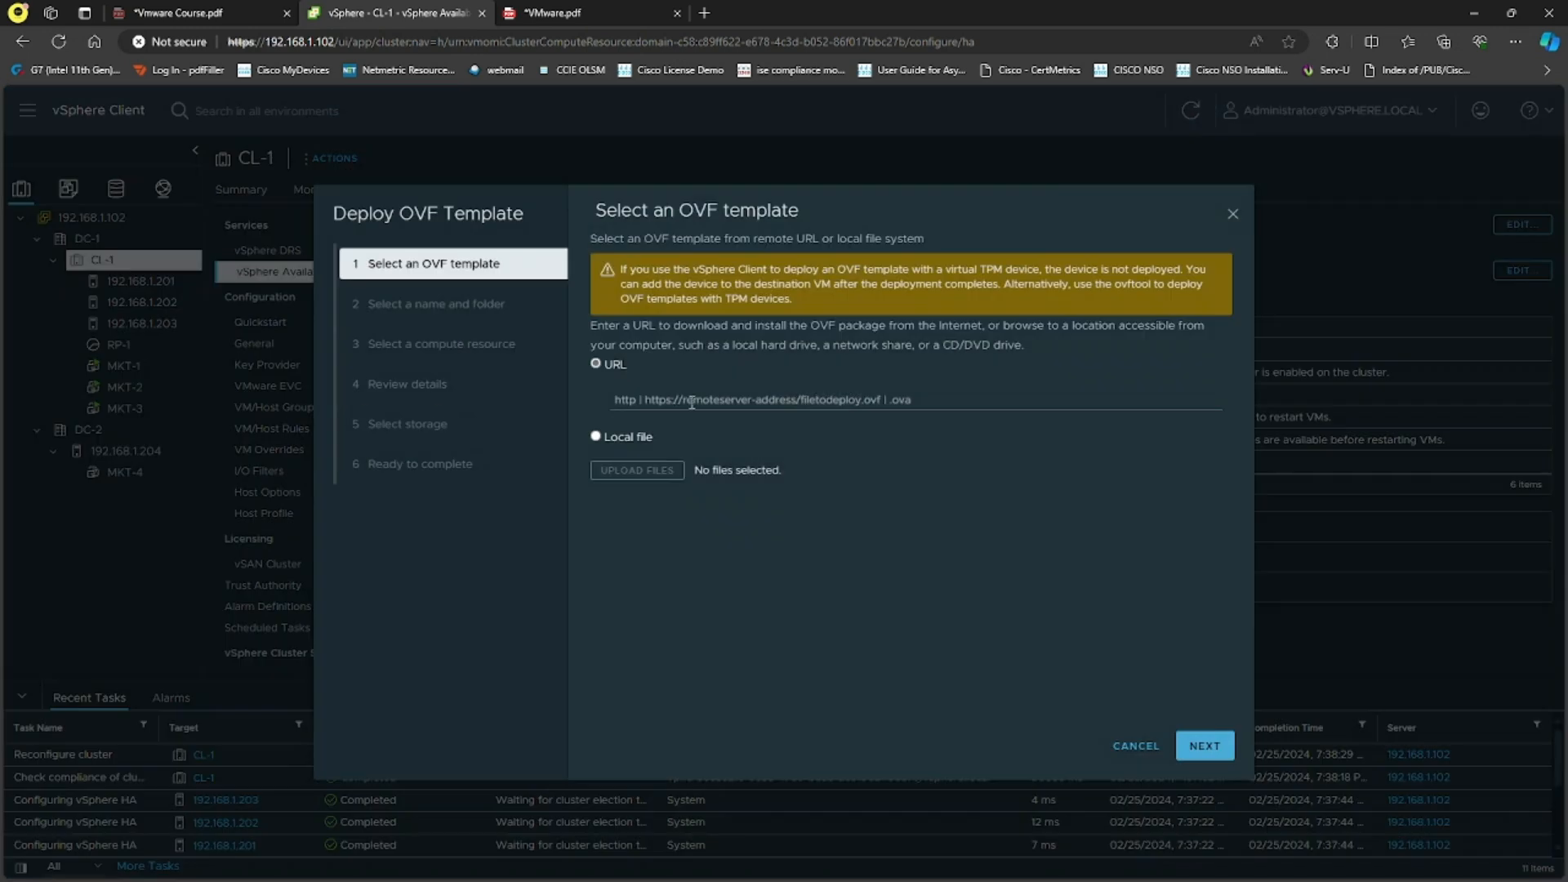
left_click(627, 464)
left_click(635, 499)
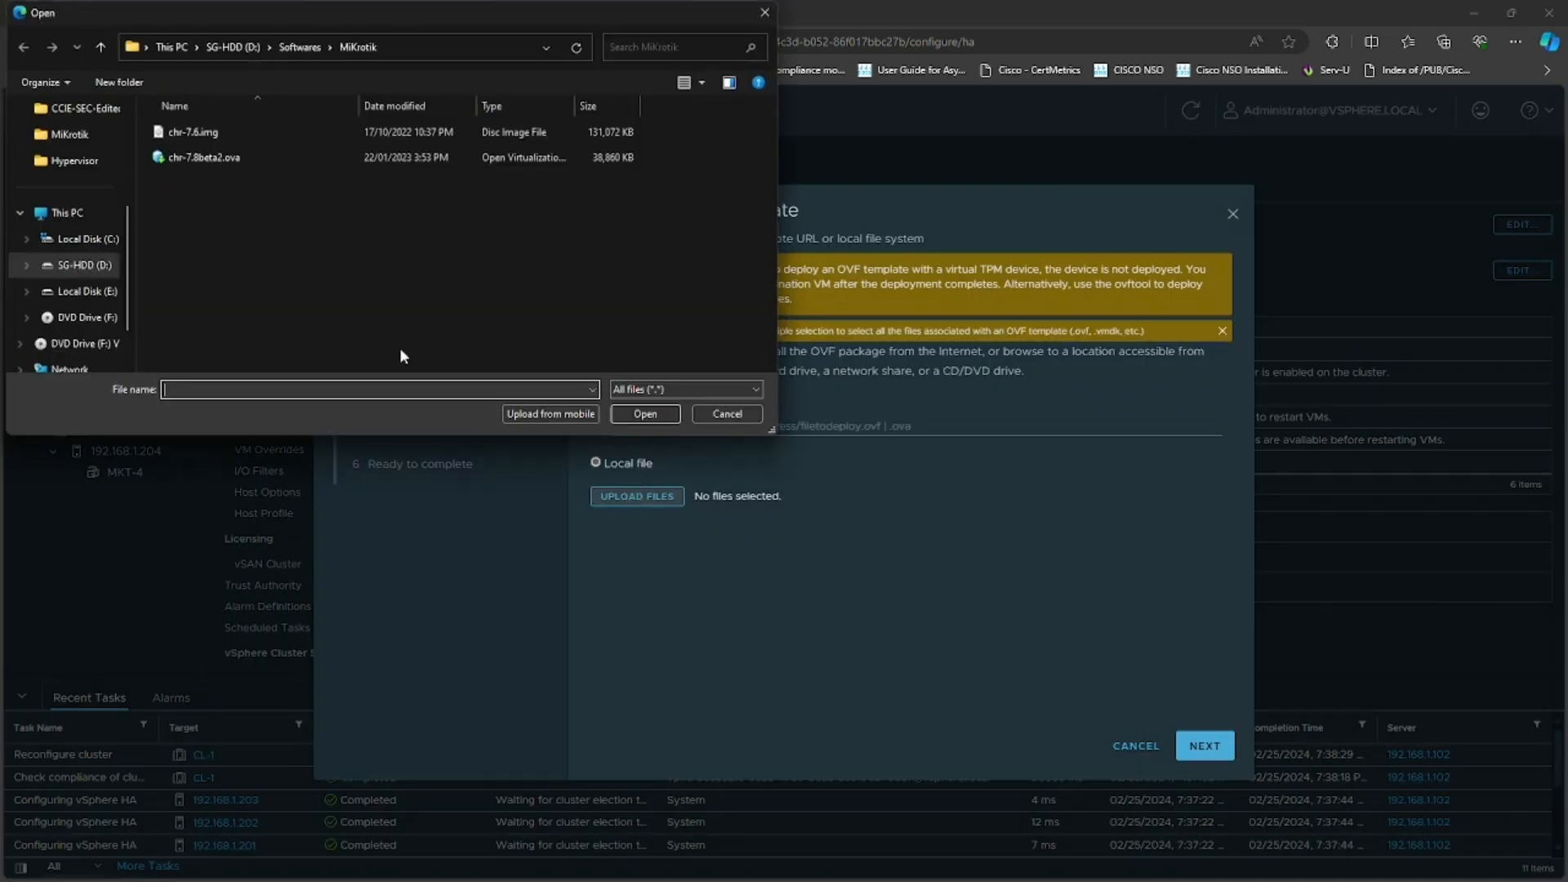
left_click(280, 164)
left_click(735, 504)
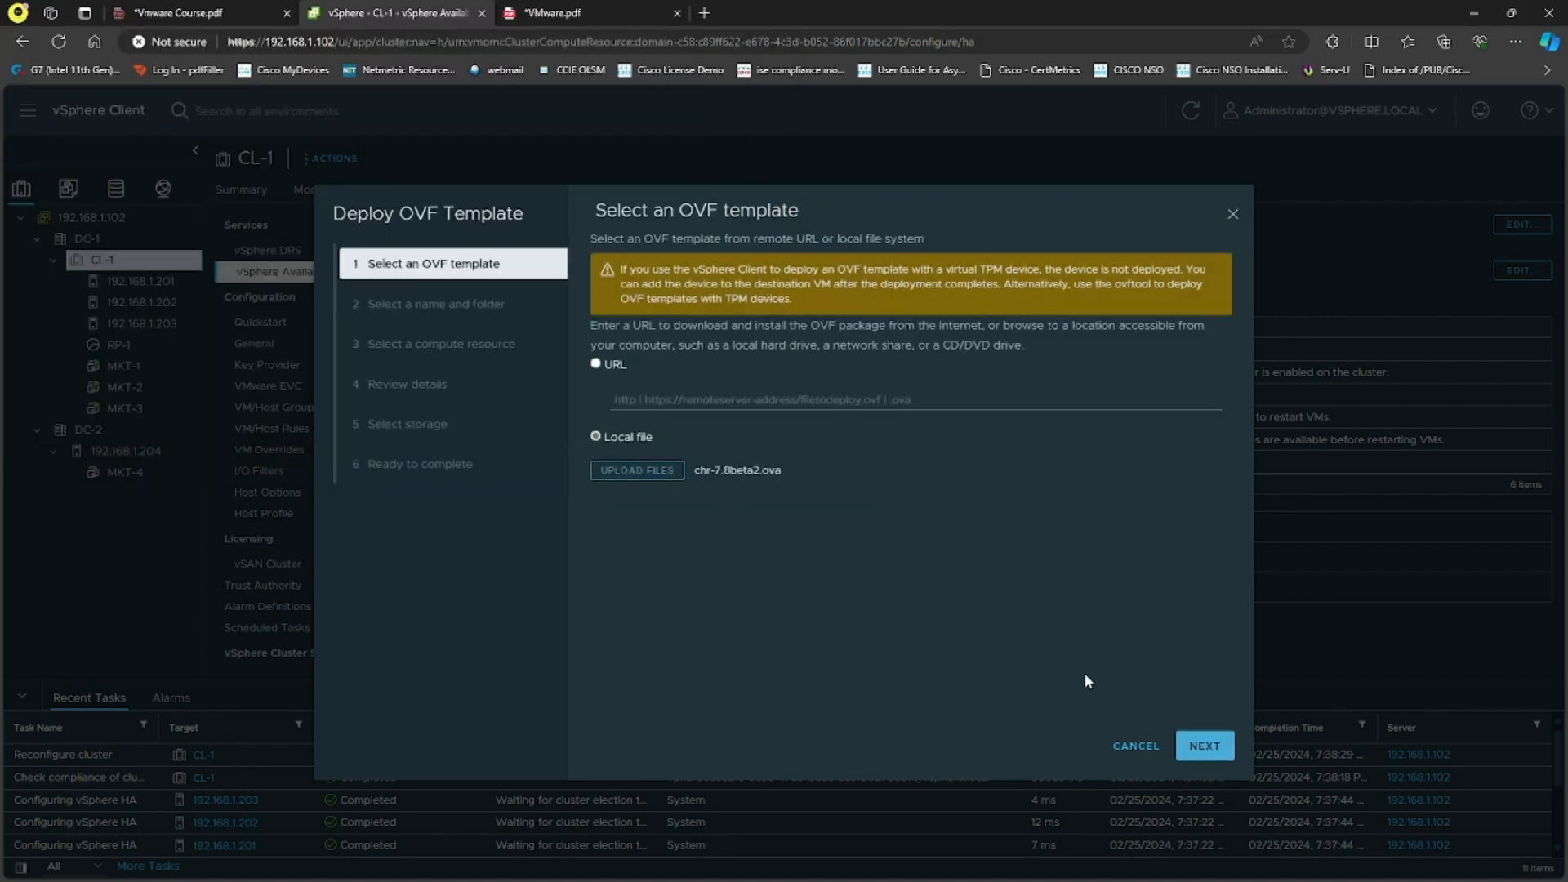
left_click(1205, 746)
Step: Name the VM MKT-DRS in DC-1, pick CL-1 as compute resource, and pass the template review
left_click_drag(827, 291, 696, 284)
type("MK")
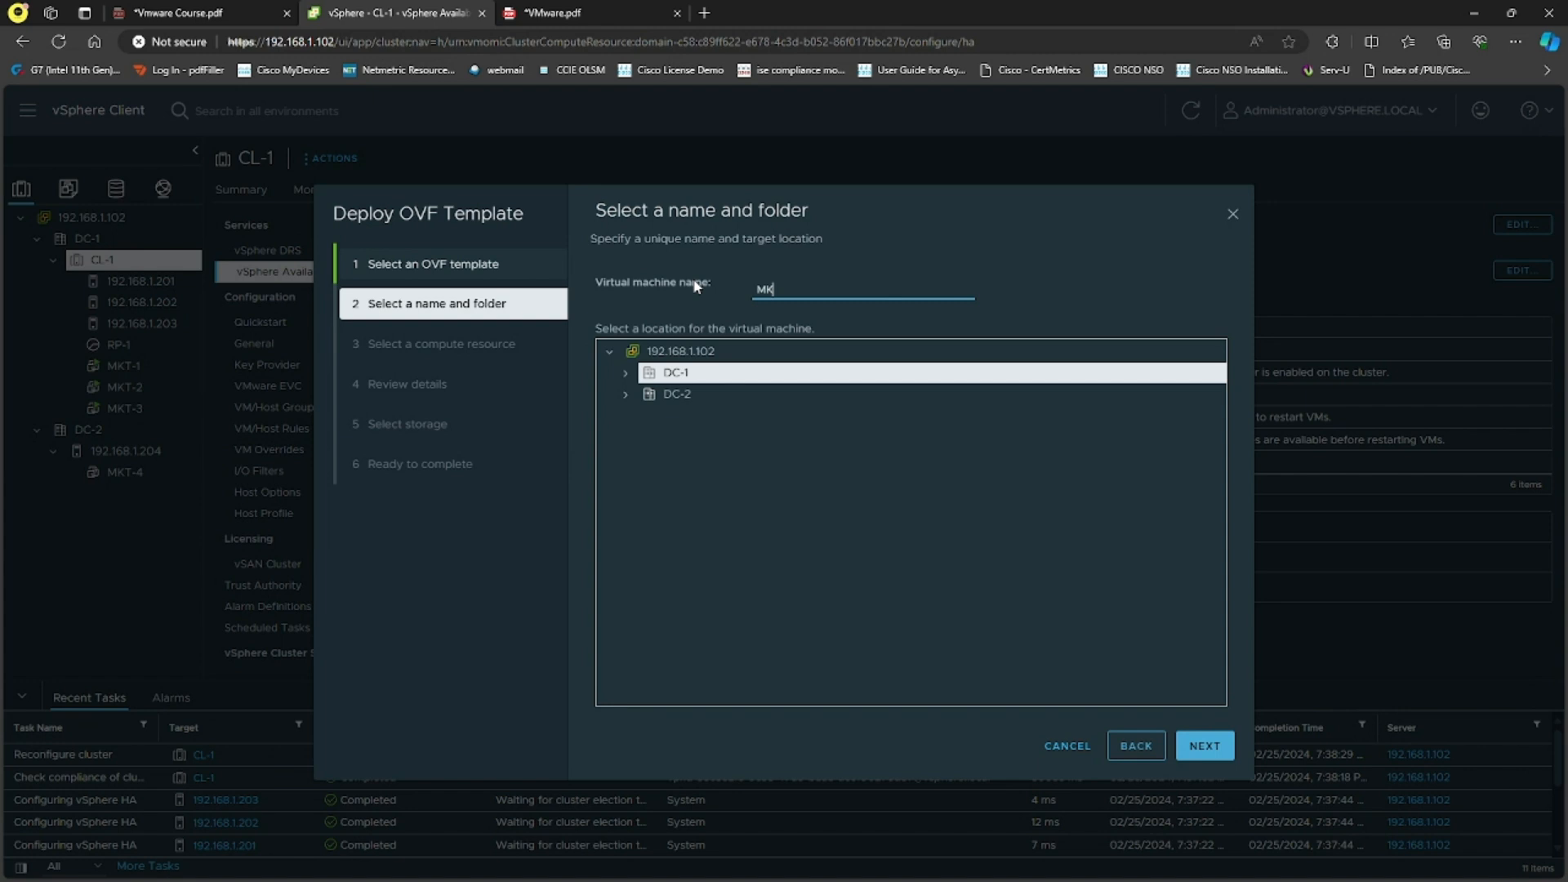
type("T-DRS")
left_click(673, 375)
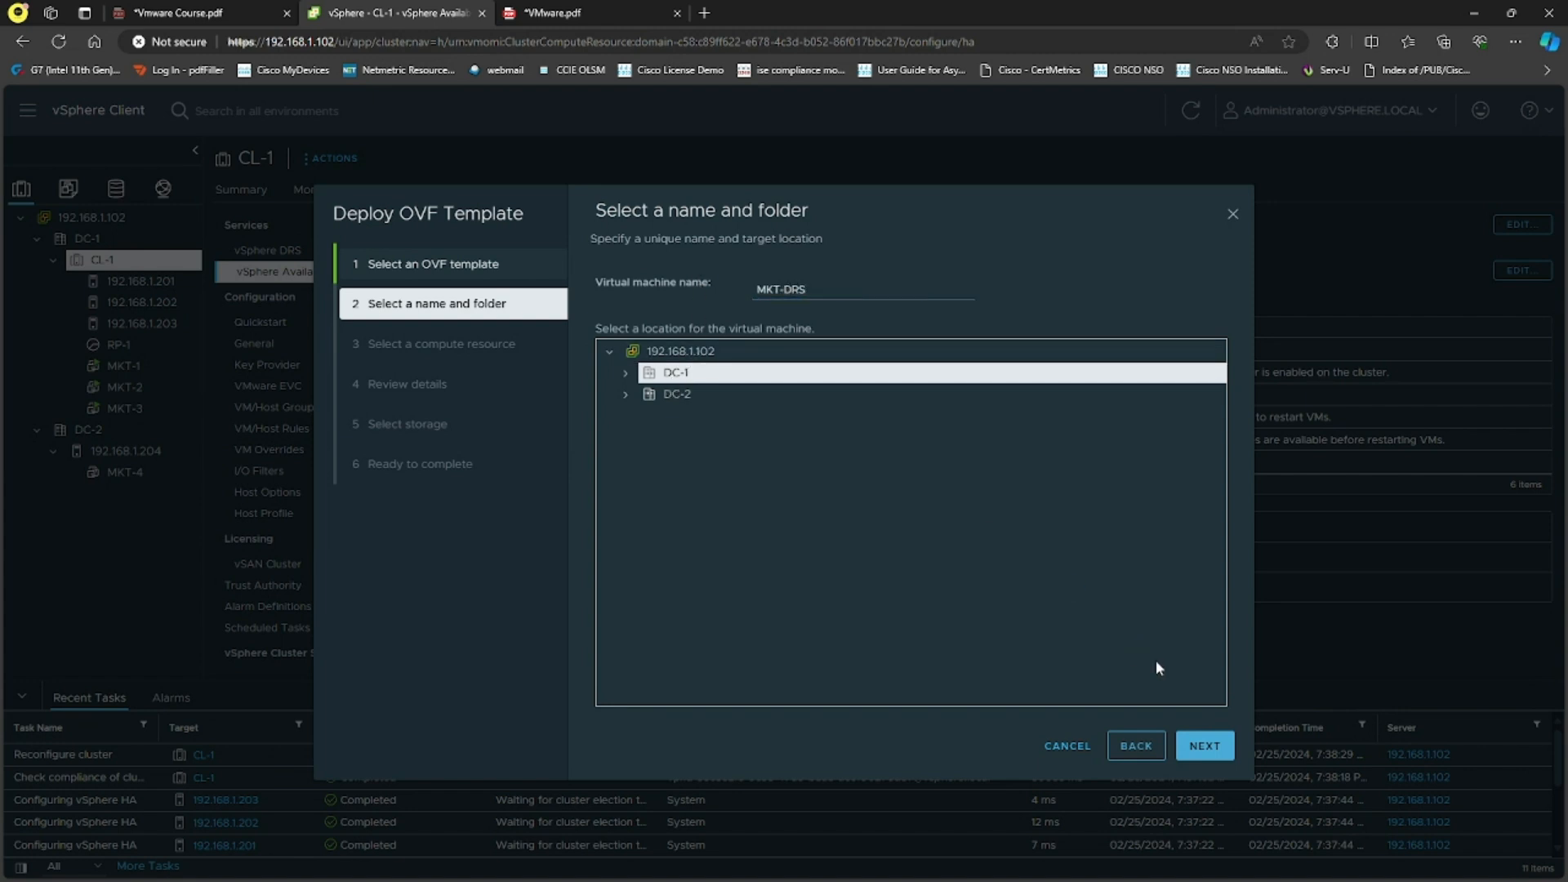
left_click(1205, 745)
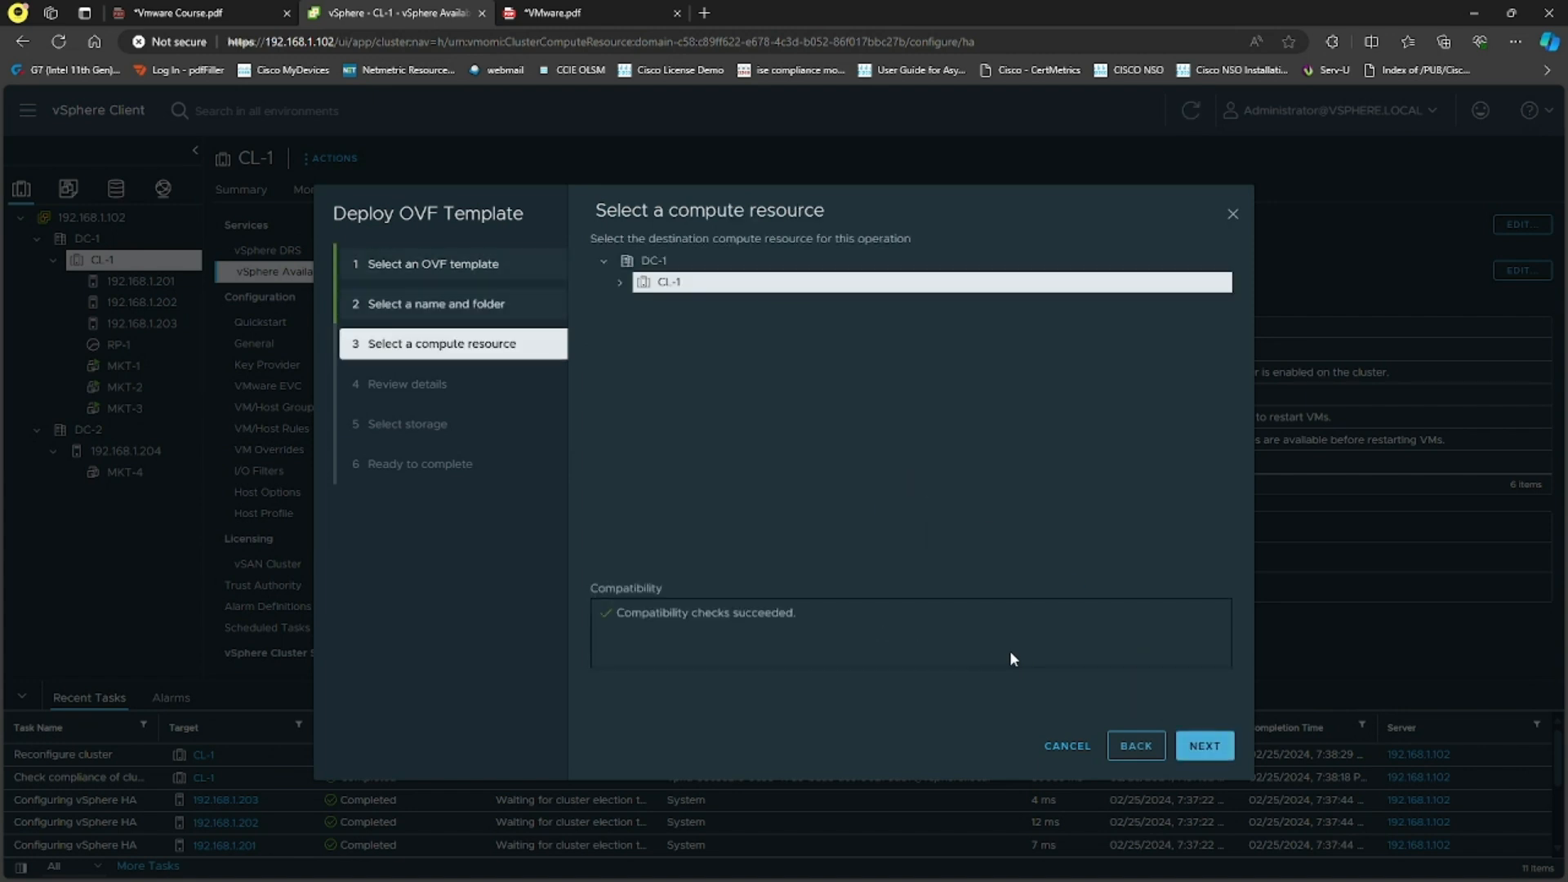
left_click(620, 283)
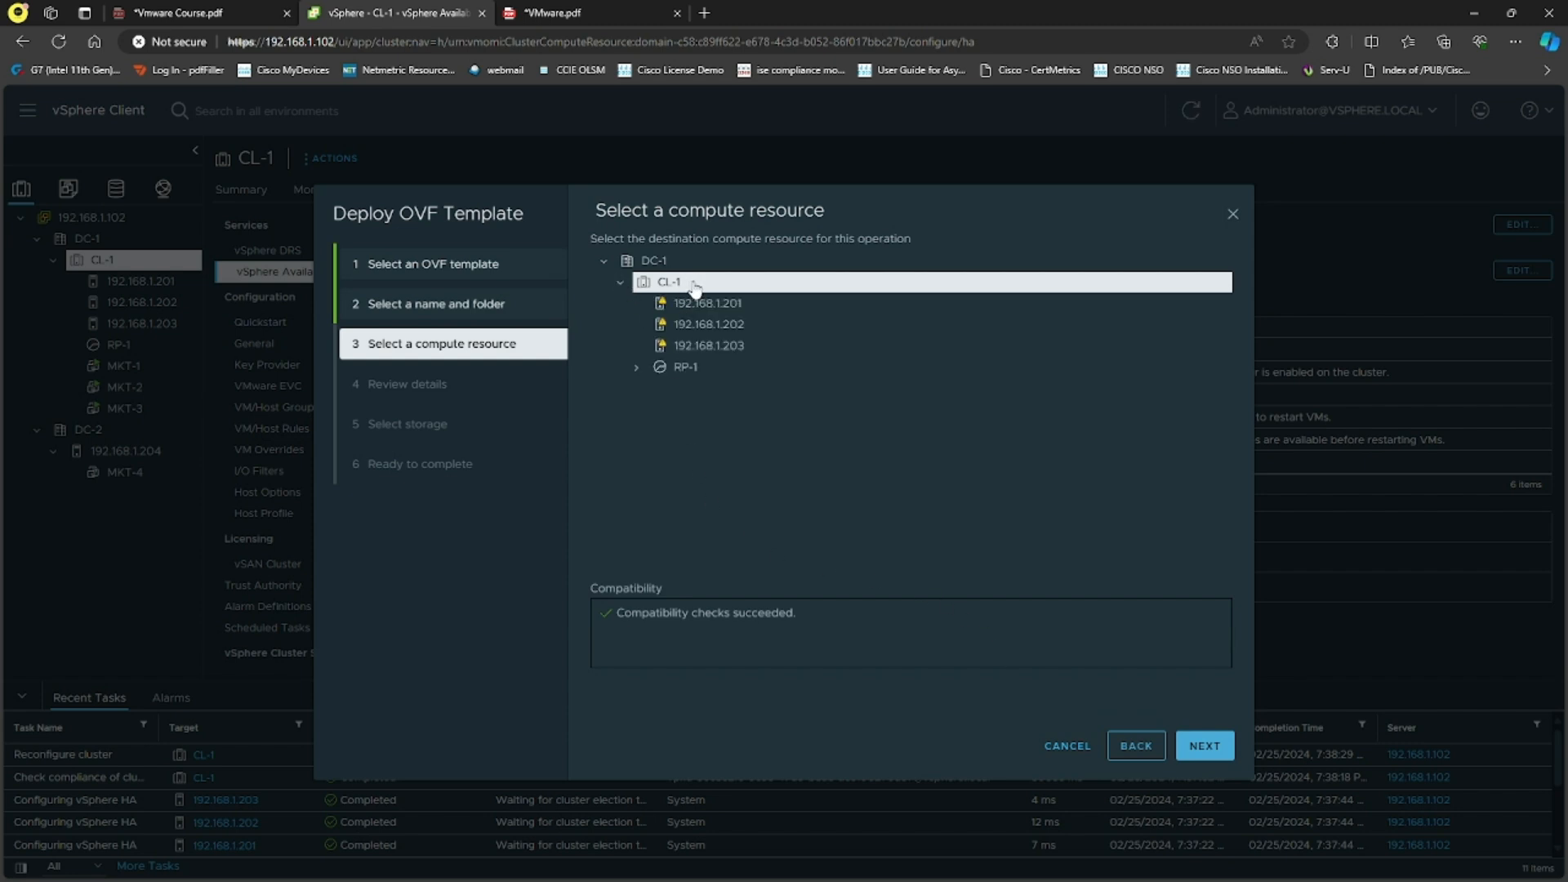
left_click(1207, 744)
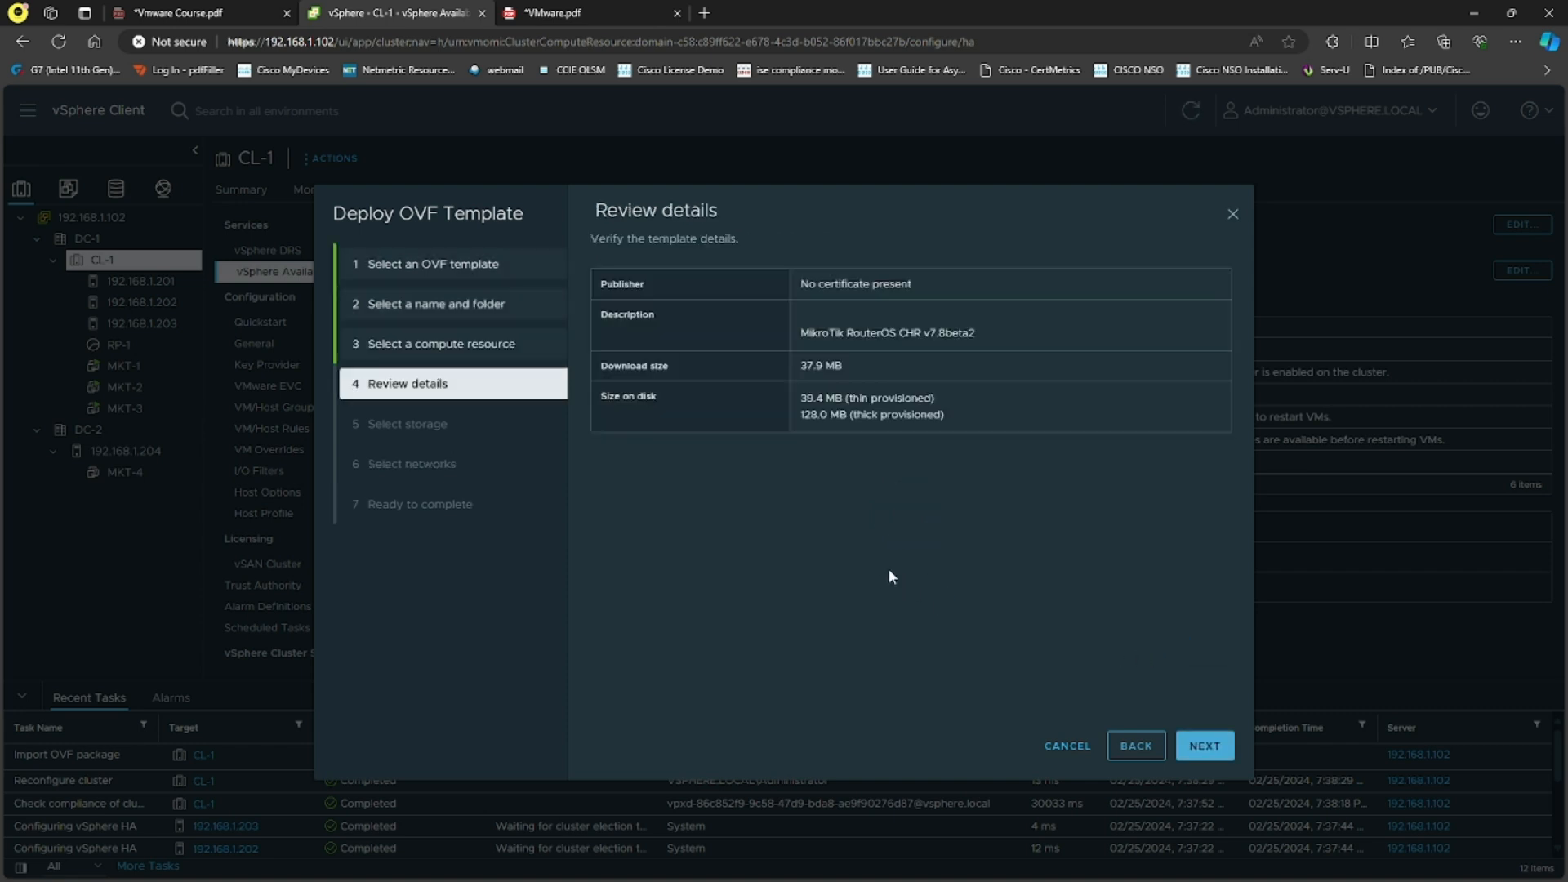
left_click(1213, 750)
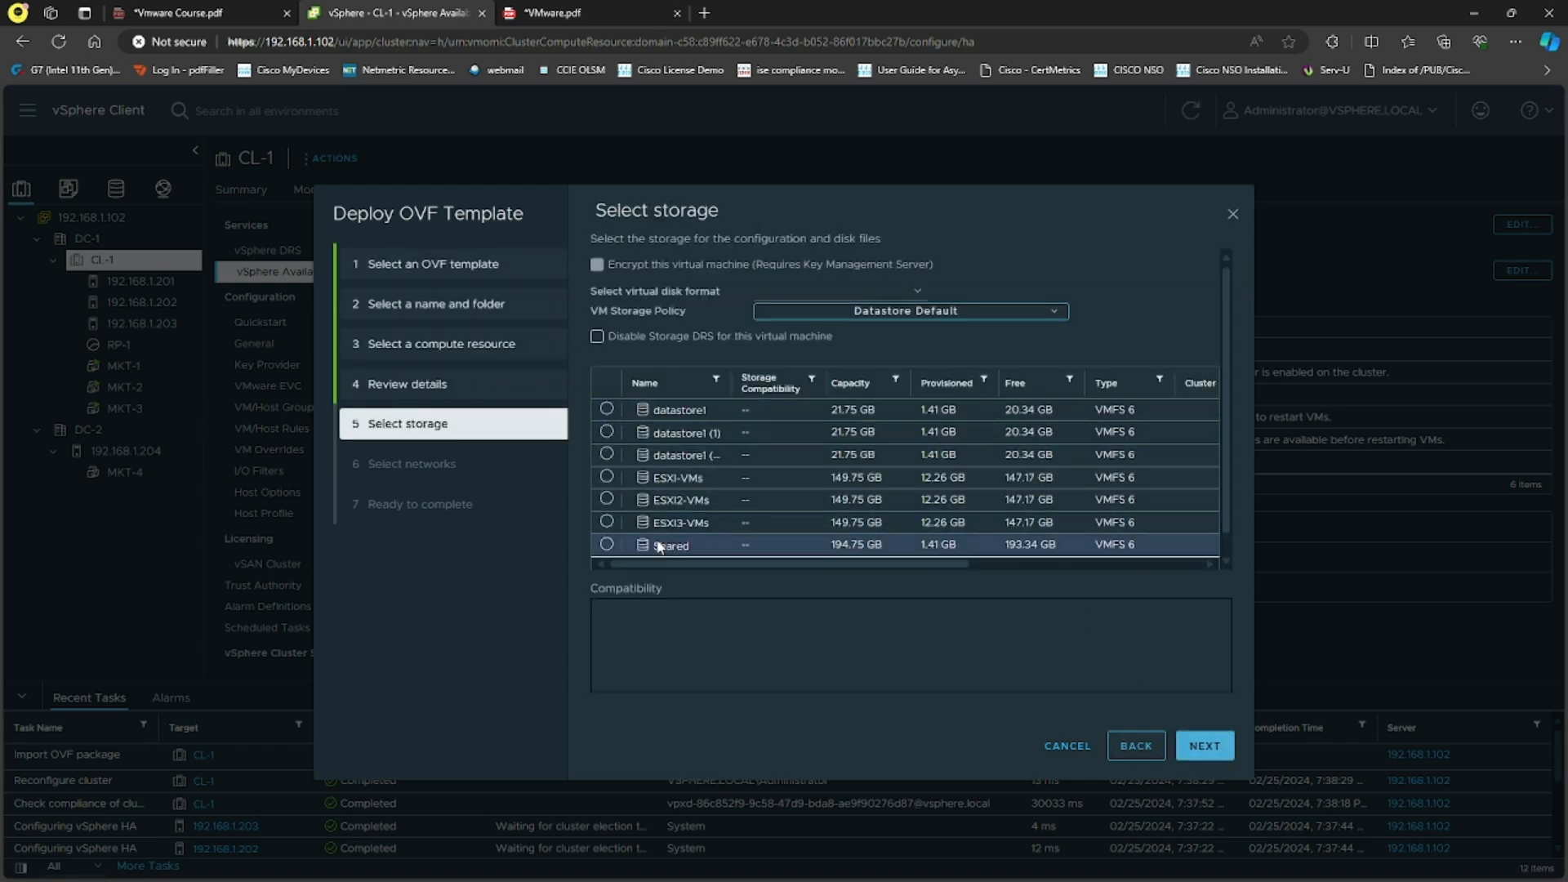
Step: Place MKT-DRS on the Shared datastore with Thin Provision and VM Network, finish, and view its summary
left_click(606, 544)
left_click(836, 292)
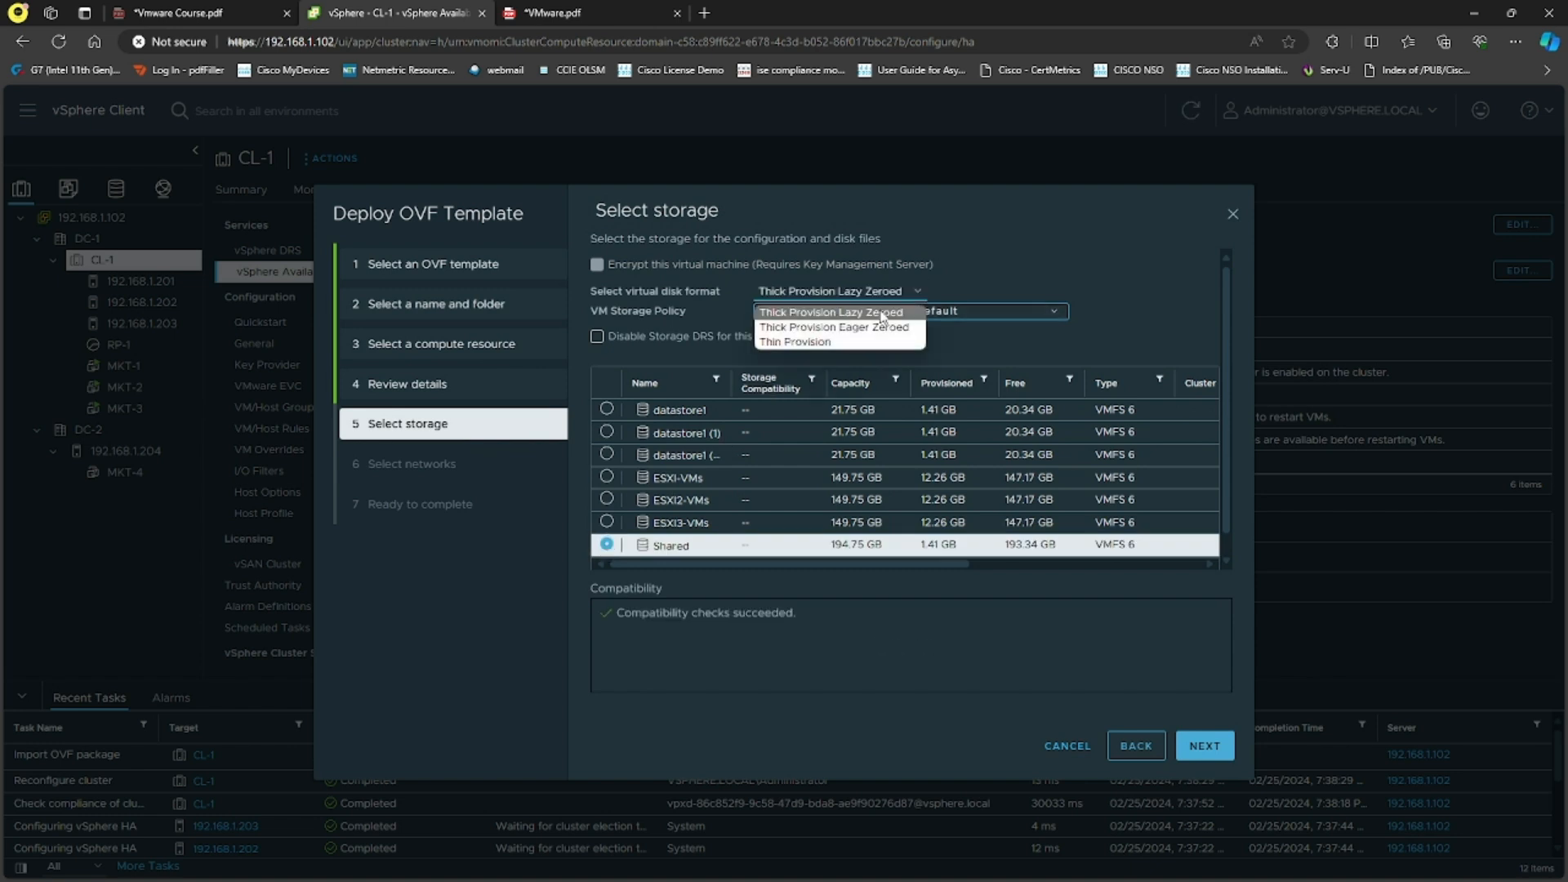
left_click(800, 341)
left_click(1190, 743)
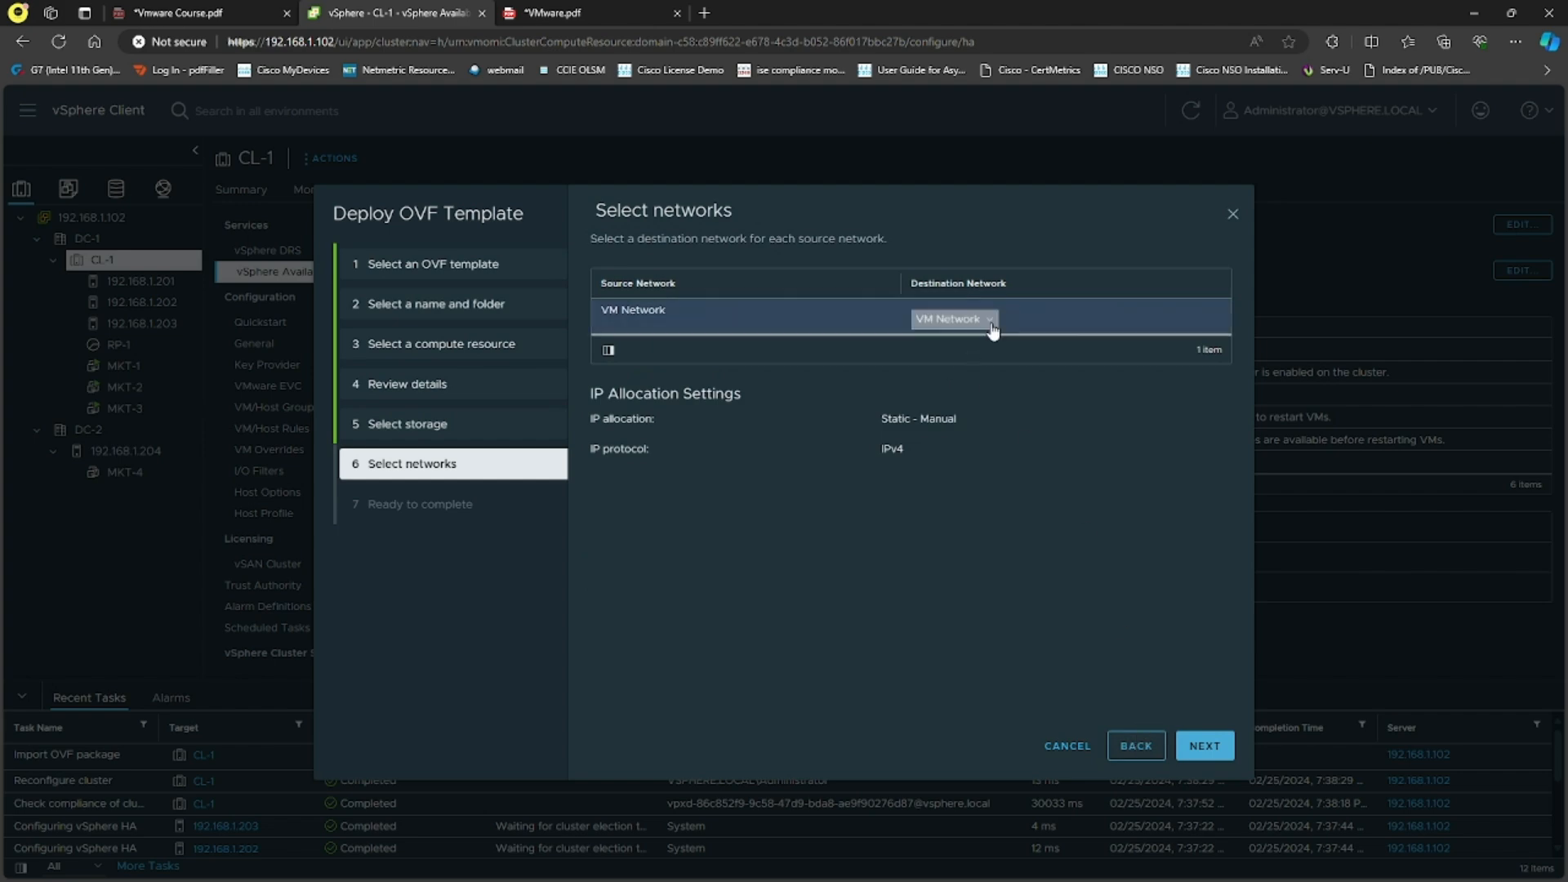
left_click(1199, 745)
left_click(1200, 745)
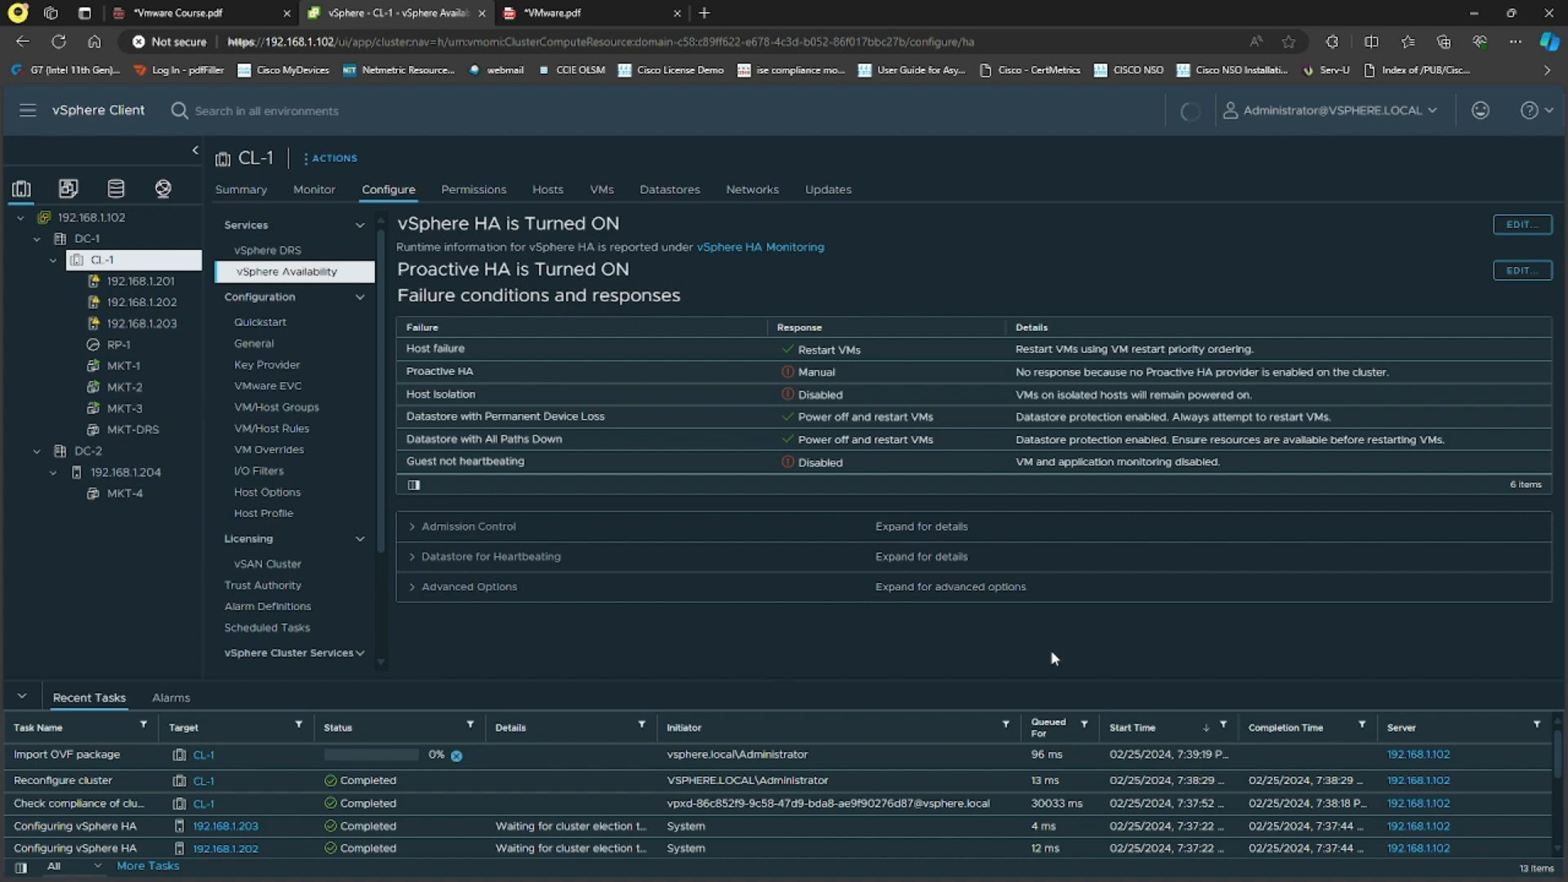
left_click(128, 430)
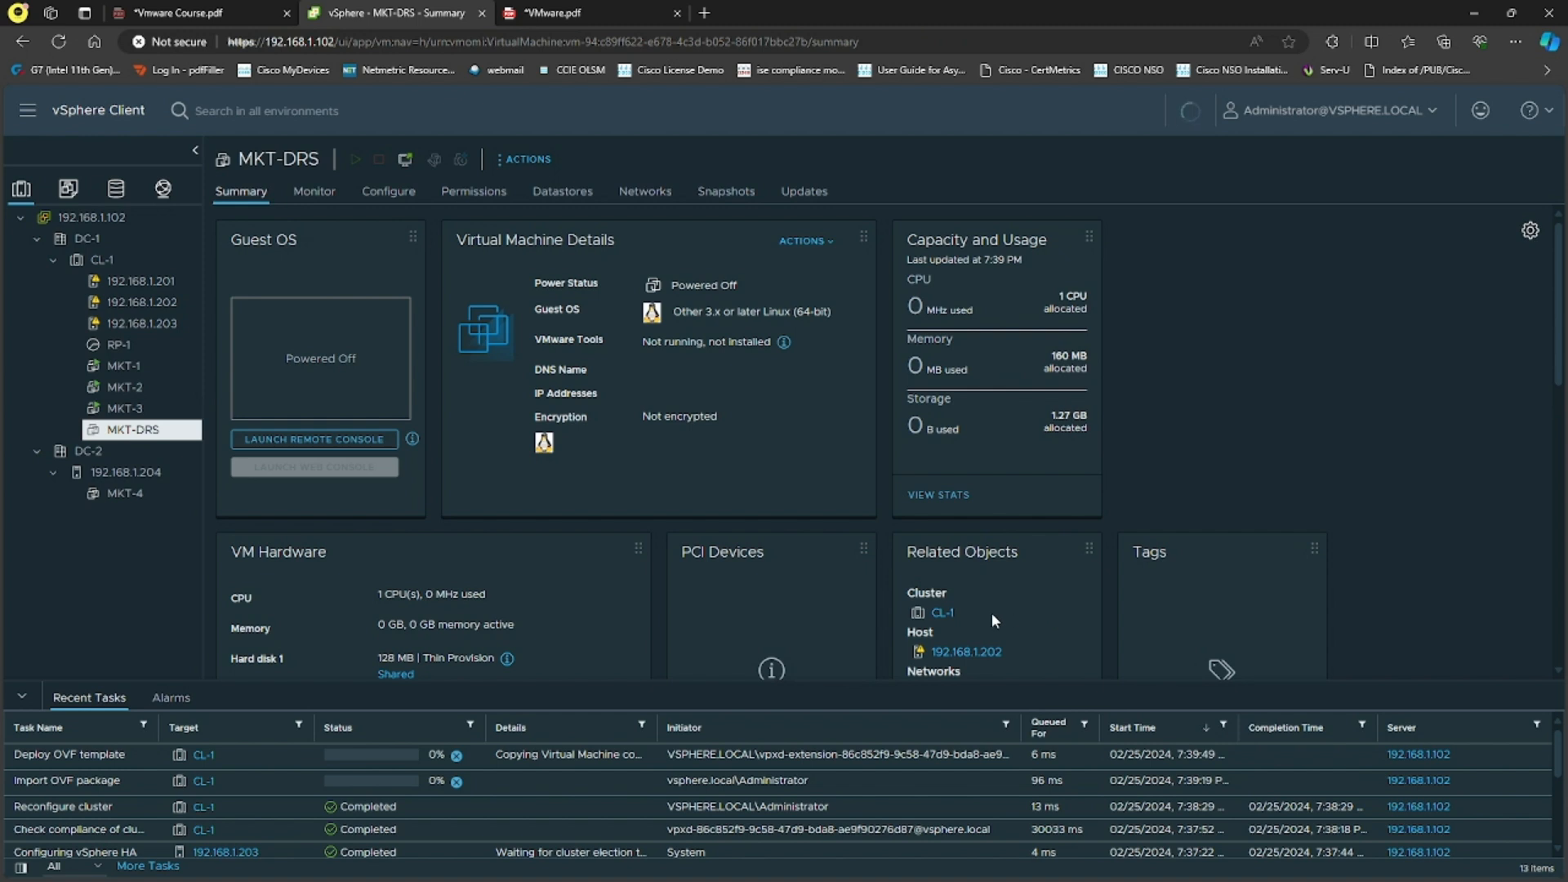
Step: Confirm under Related Objects that MKT-DRS runs on host 192.168.1.202
left_click_drag(1009, 653, 933, 654)
left_click(1300, 474)
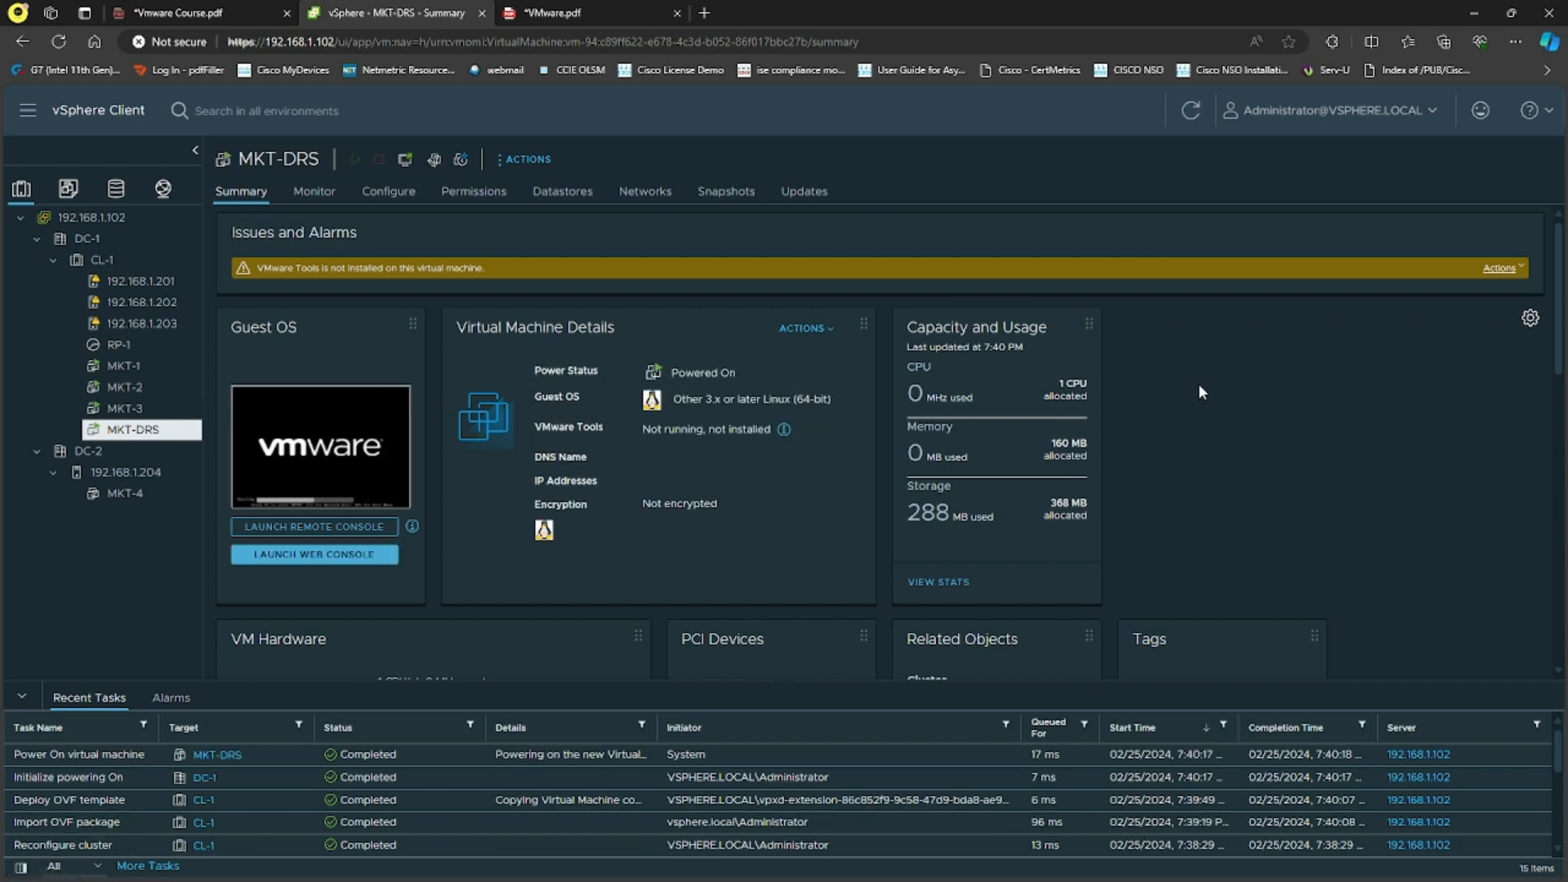
Step: Launch MKT-DRS's web console in a new tab and check its boot progress before returning to the summary
left_click(361, 467)
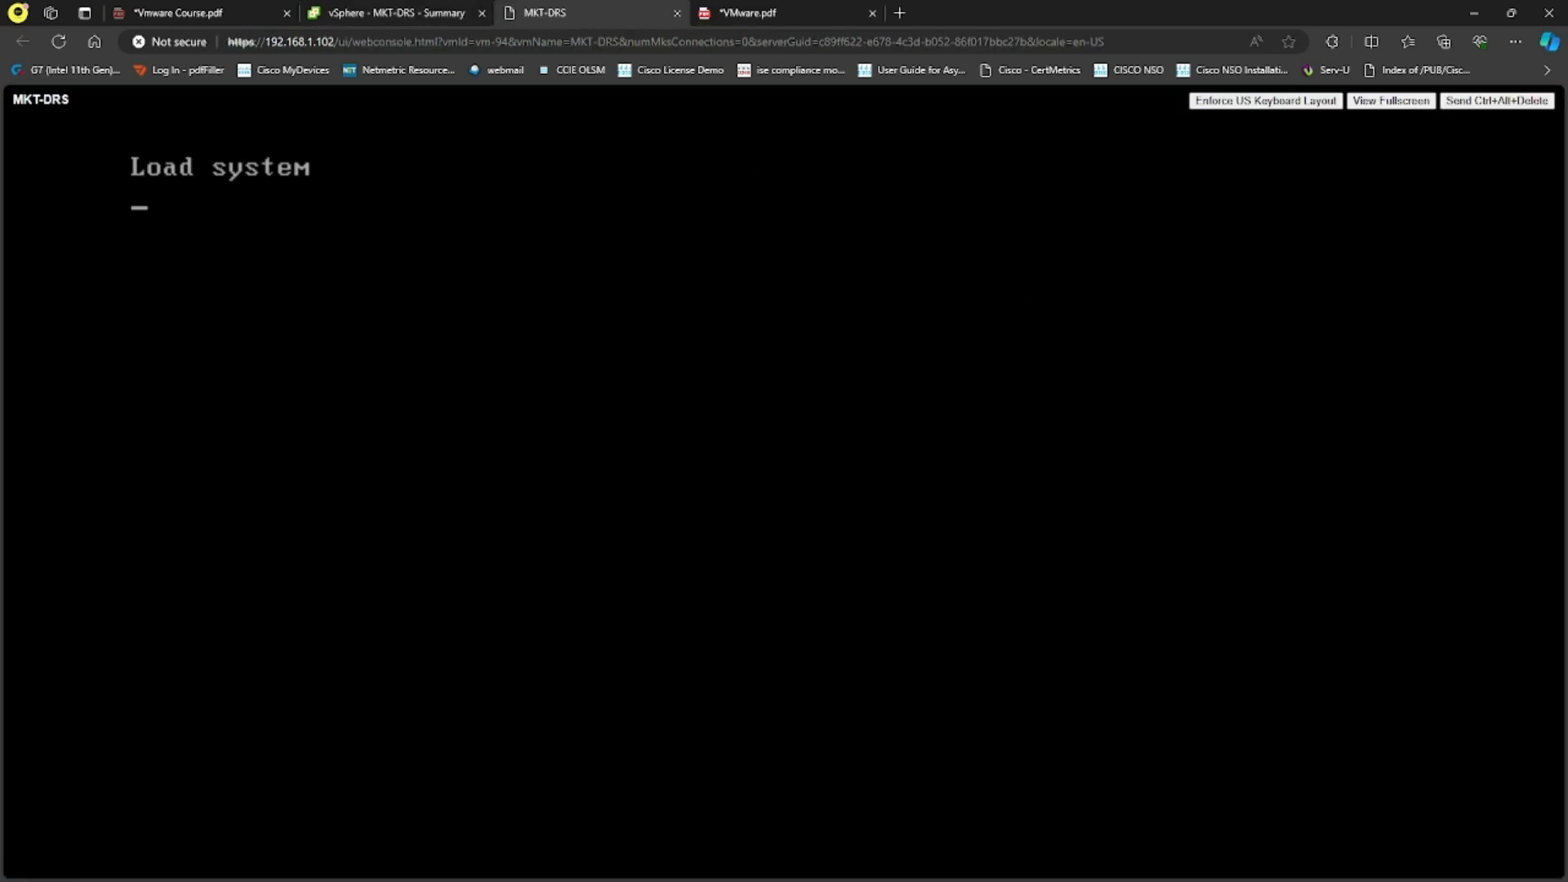
left_click(433, 10)
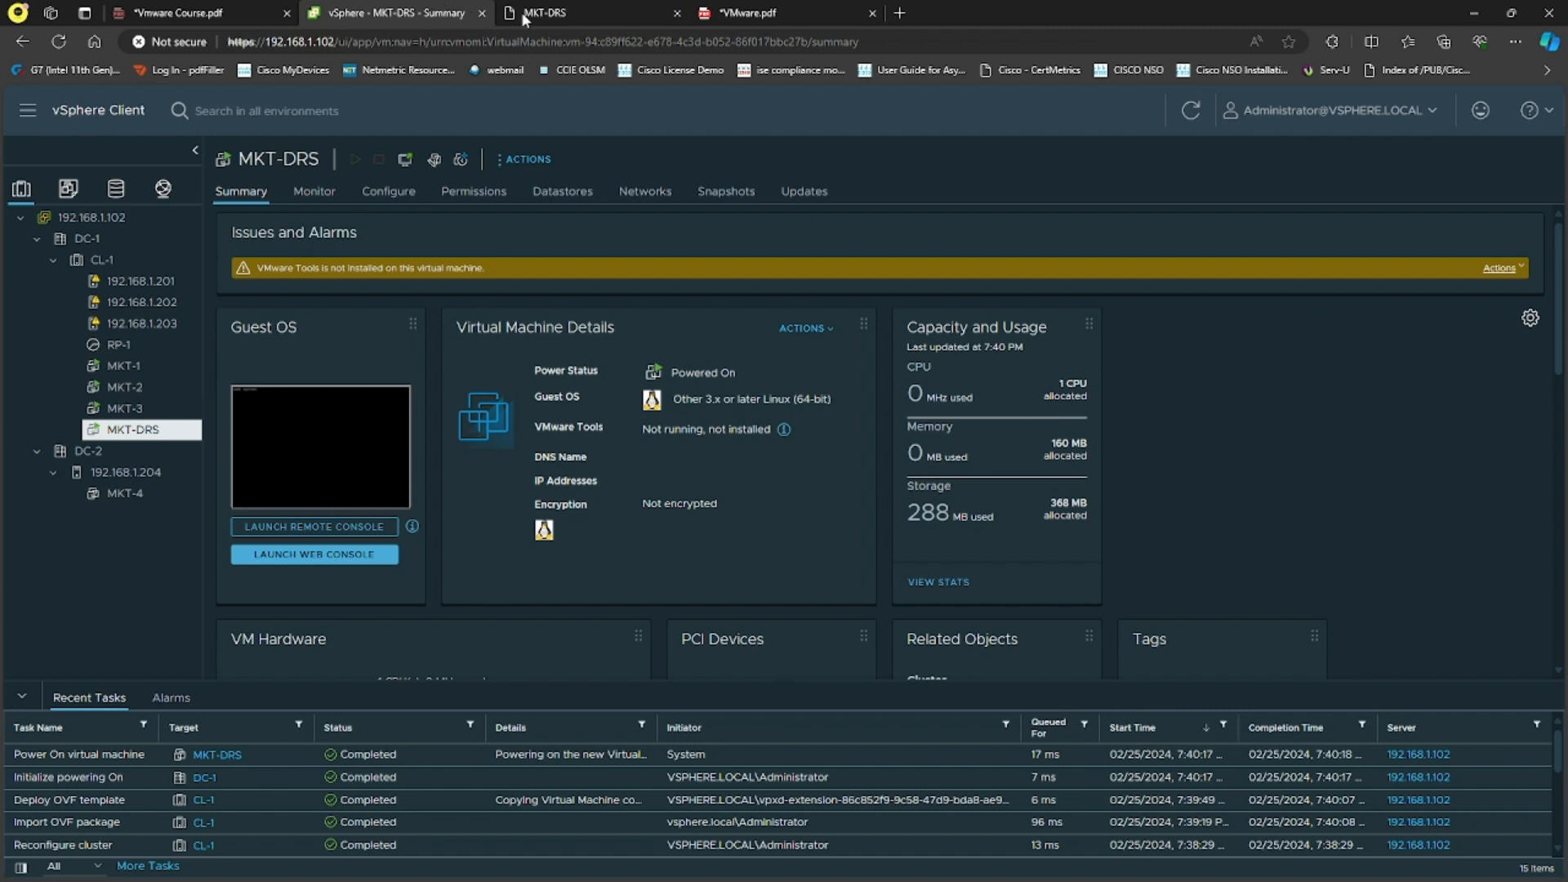
left_click(553, 16)
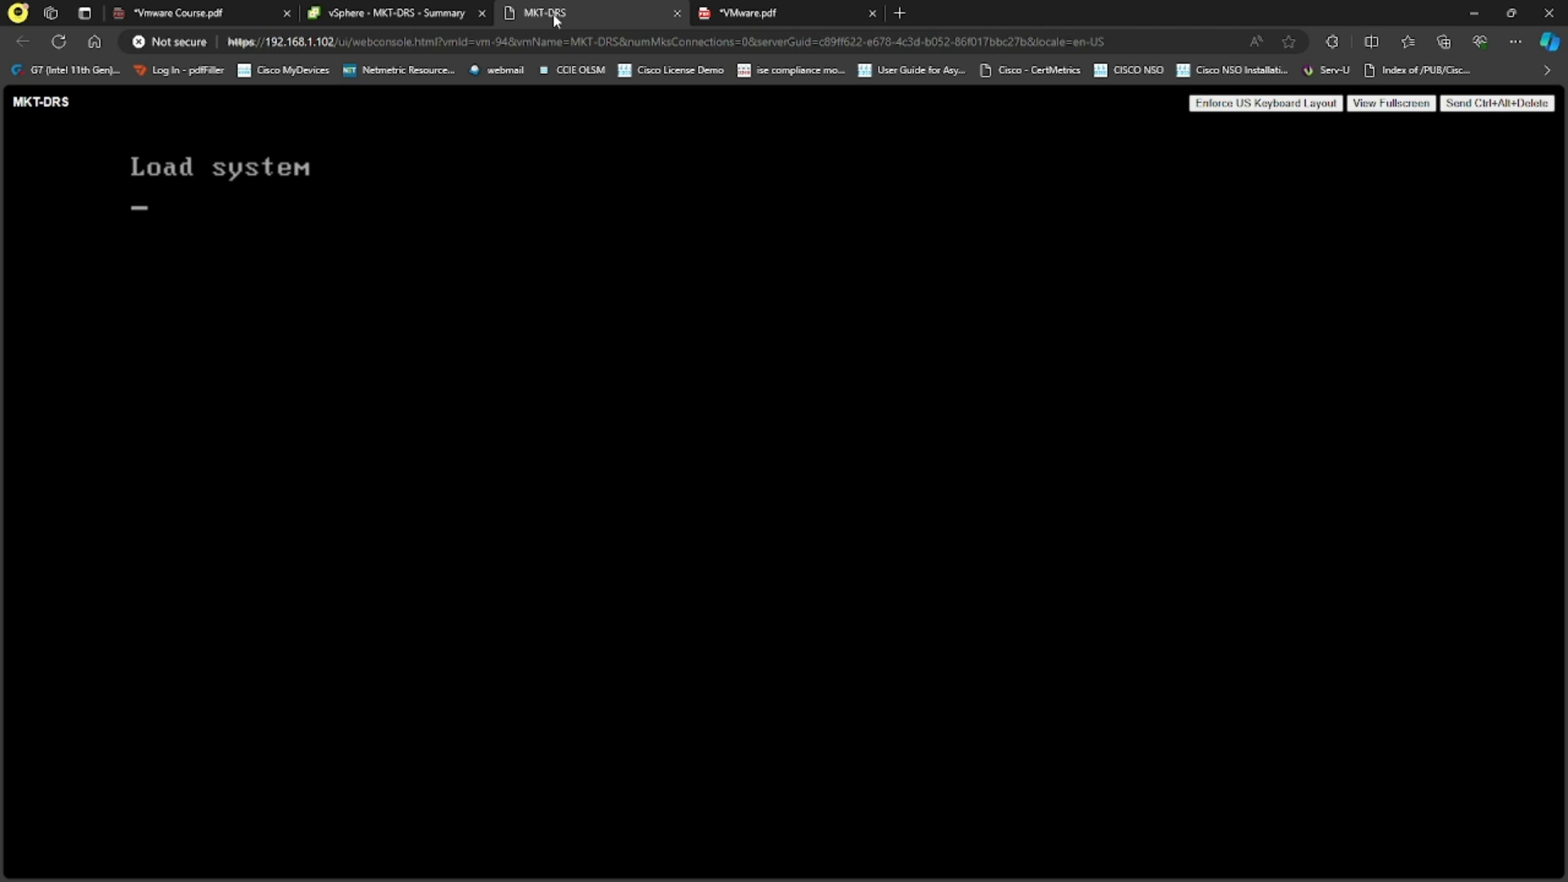
left_click(404, 12)
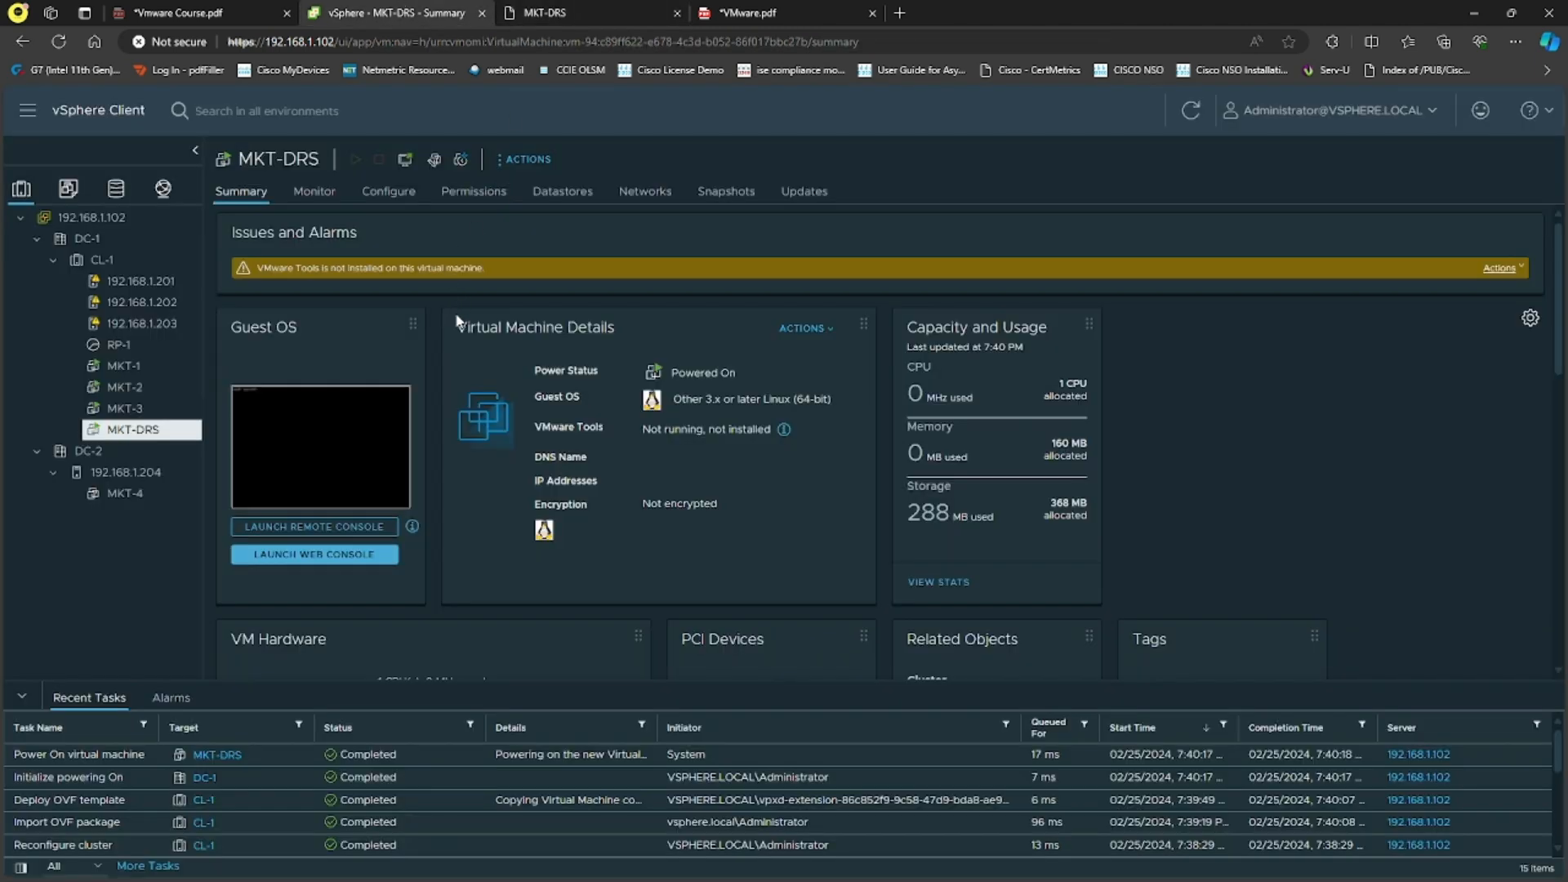
left_click(588, 5)
left_click(359, 10)
Step: Start the VMware Tools installation on MKT-DRS and log in to its router console as admin
left_click(1521, 270)
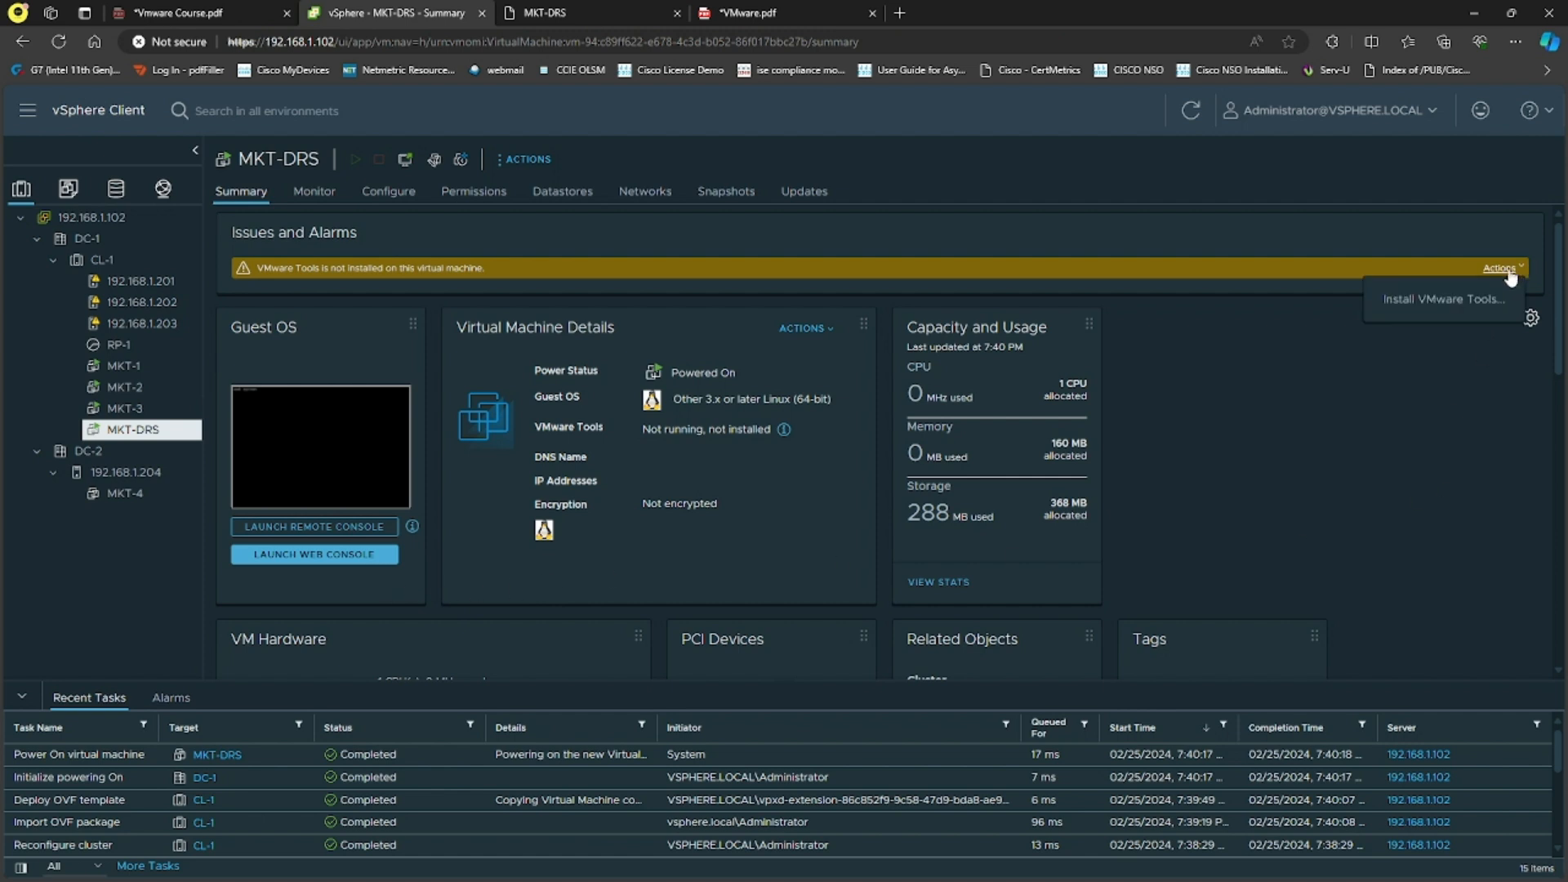
left_click(1462, 303)
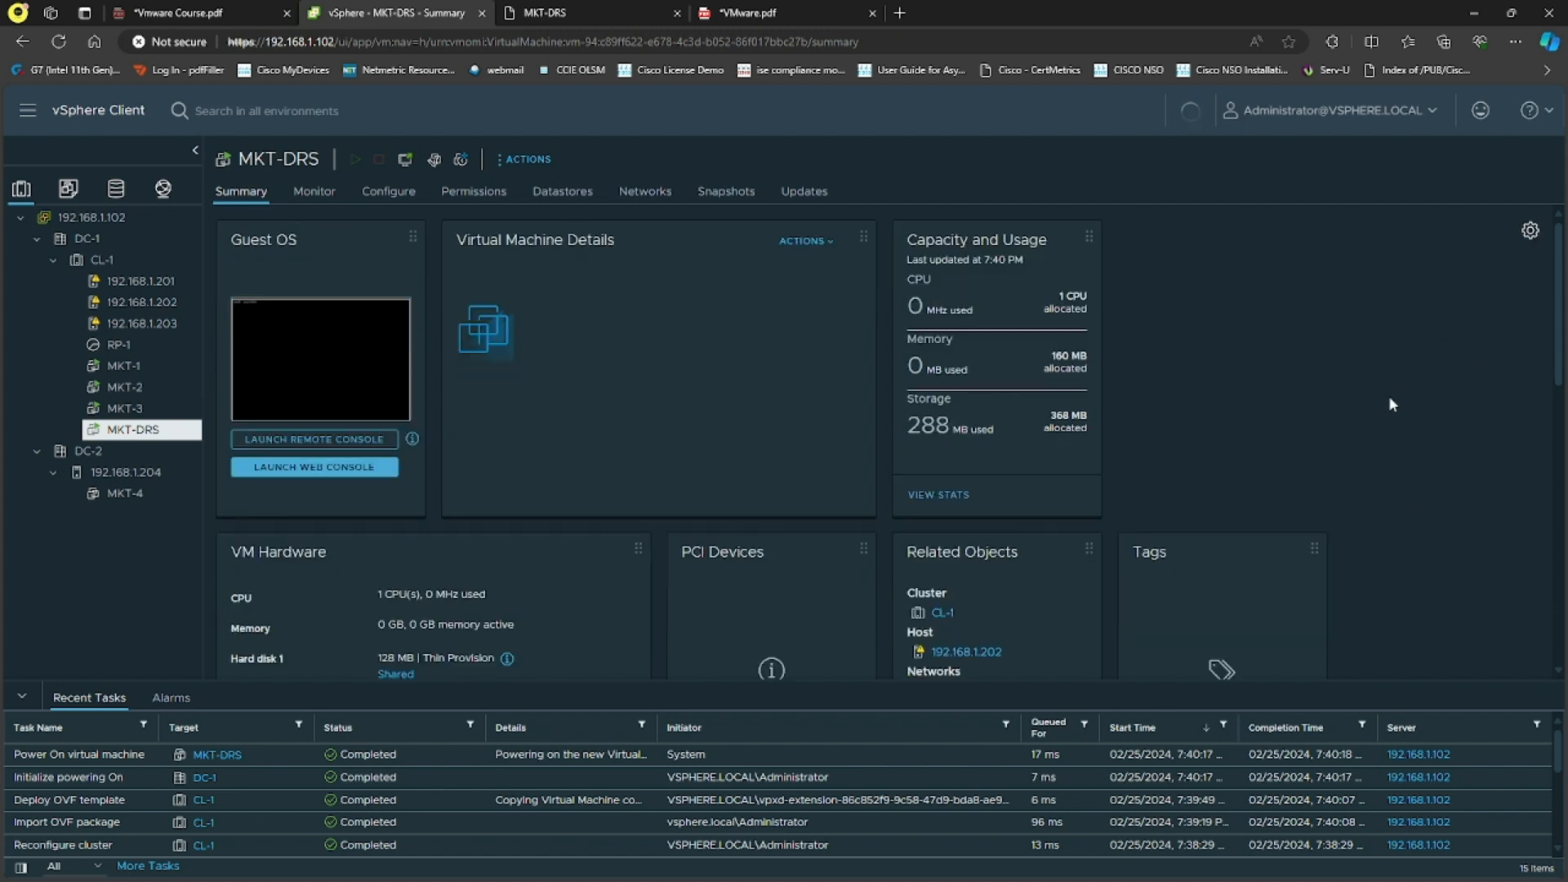
left_click(578, 10)
type("a")
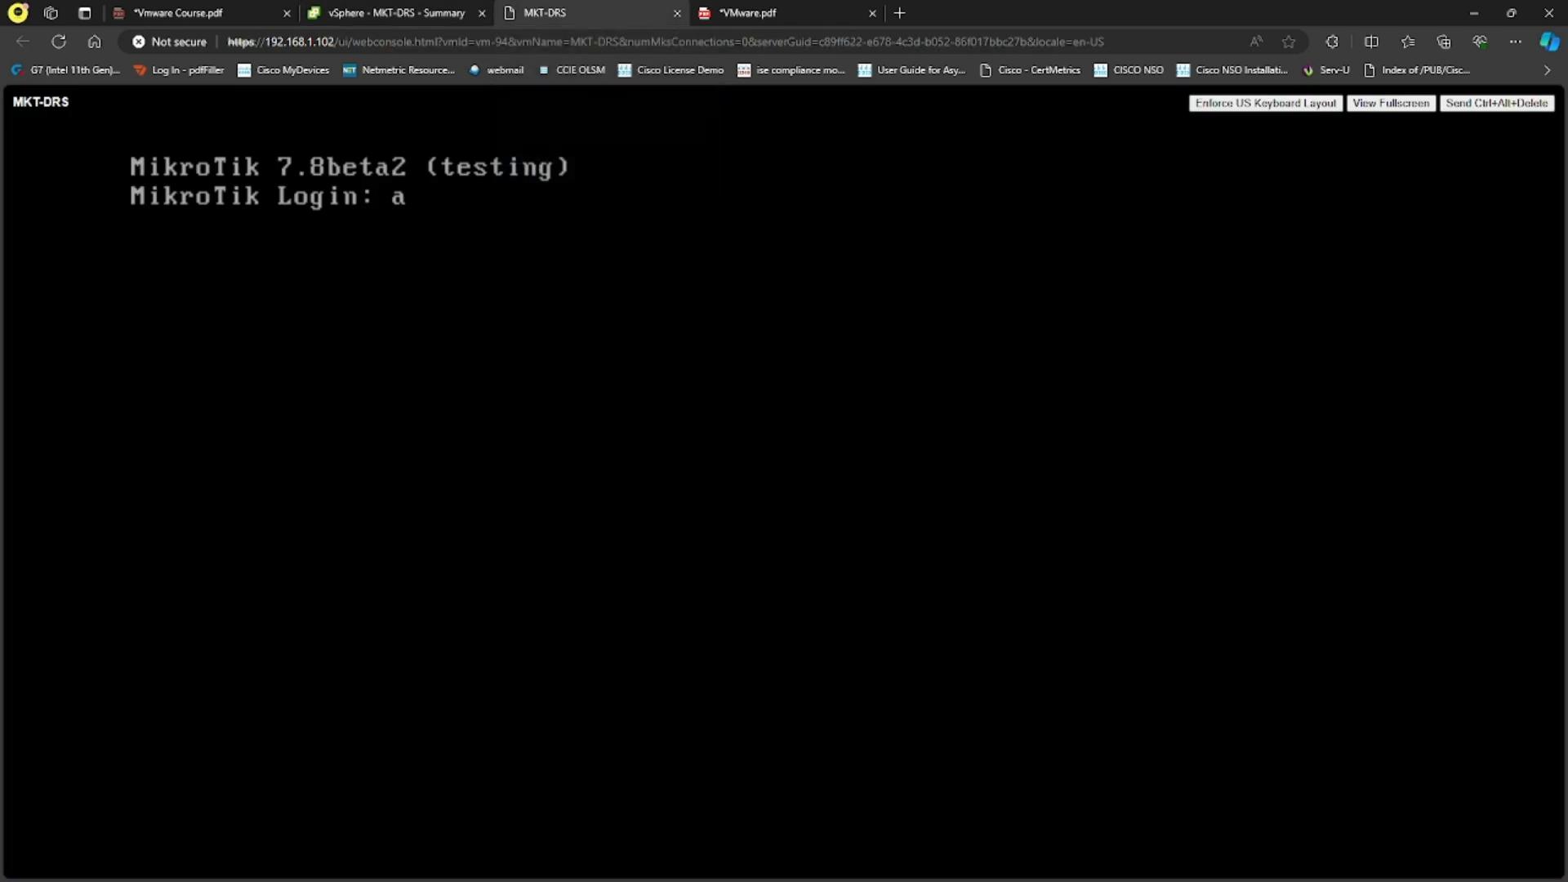
type("dmin")
key("Return")
key("Return")
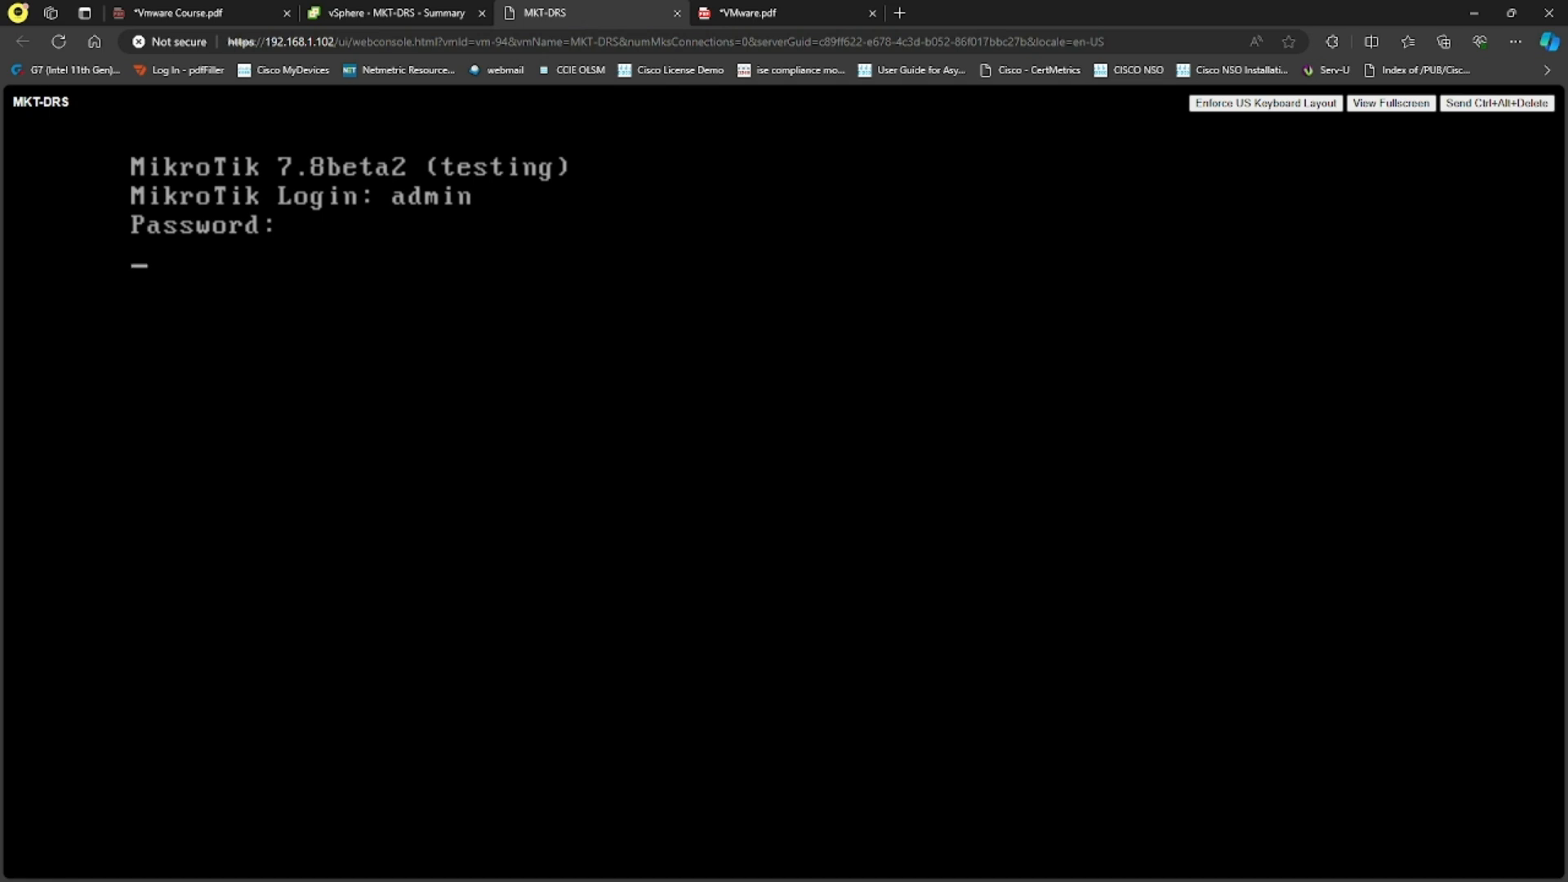
Step: Decline the license, enter and confirm a new admin password, and return to the MKT-DRS summary
type("n")
key("Return")
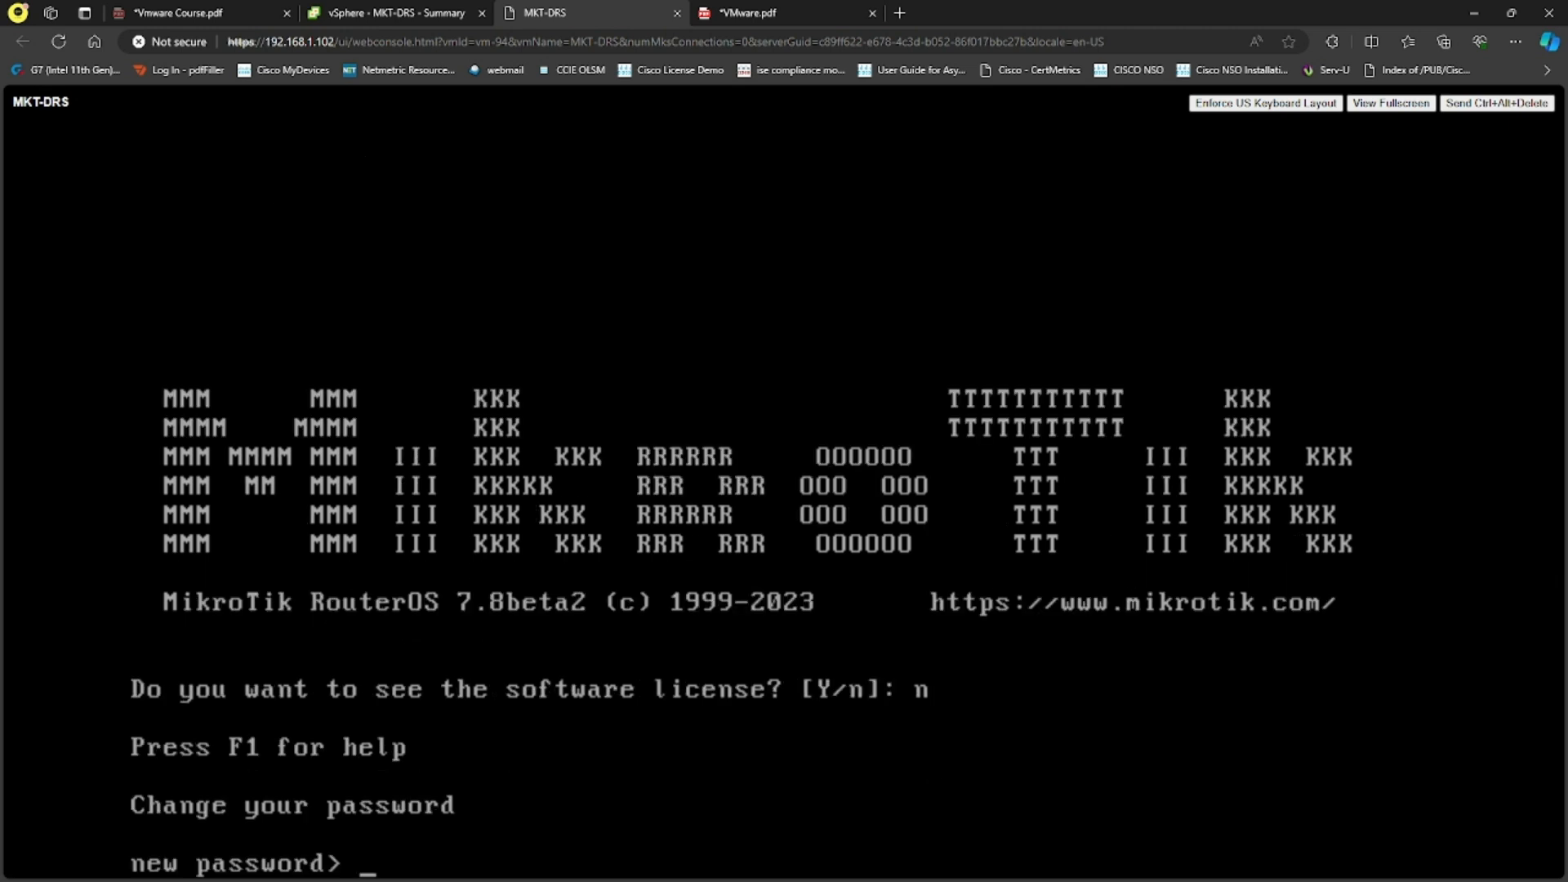
type("********")
key("Return")
type("*******")
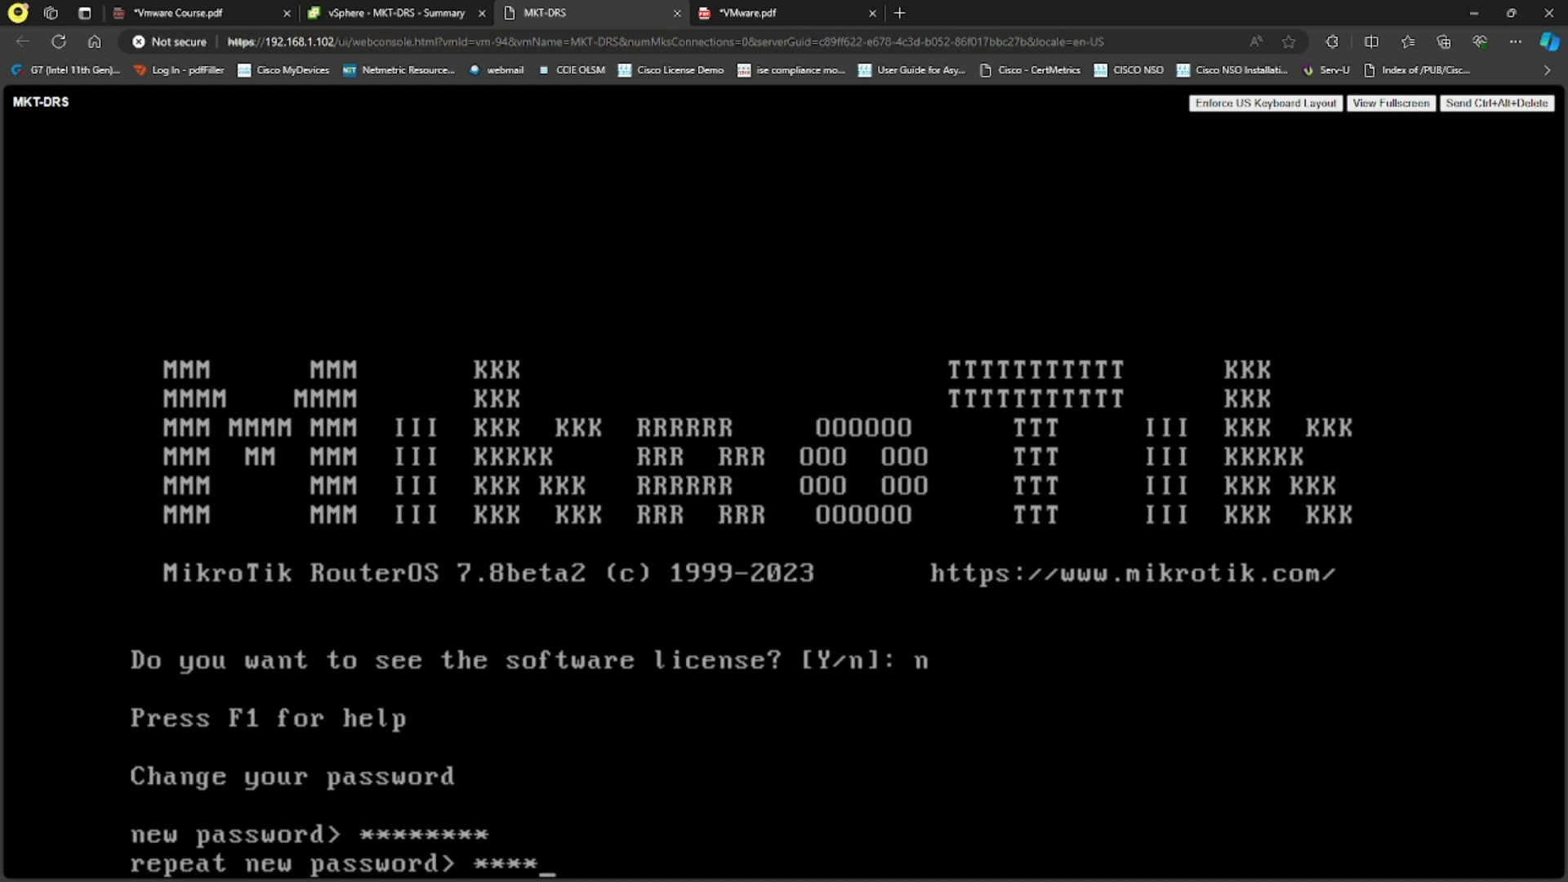
type("*")
key("Return")
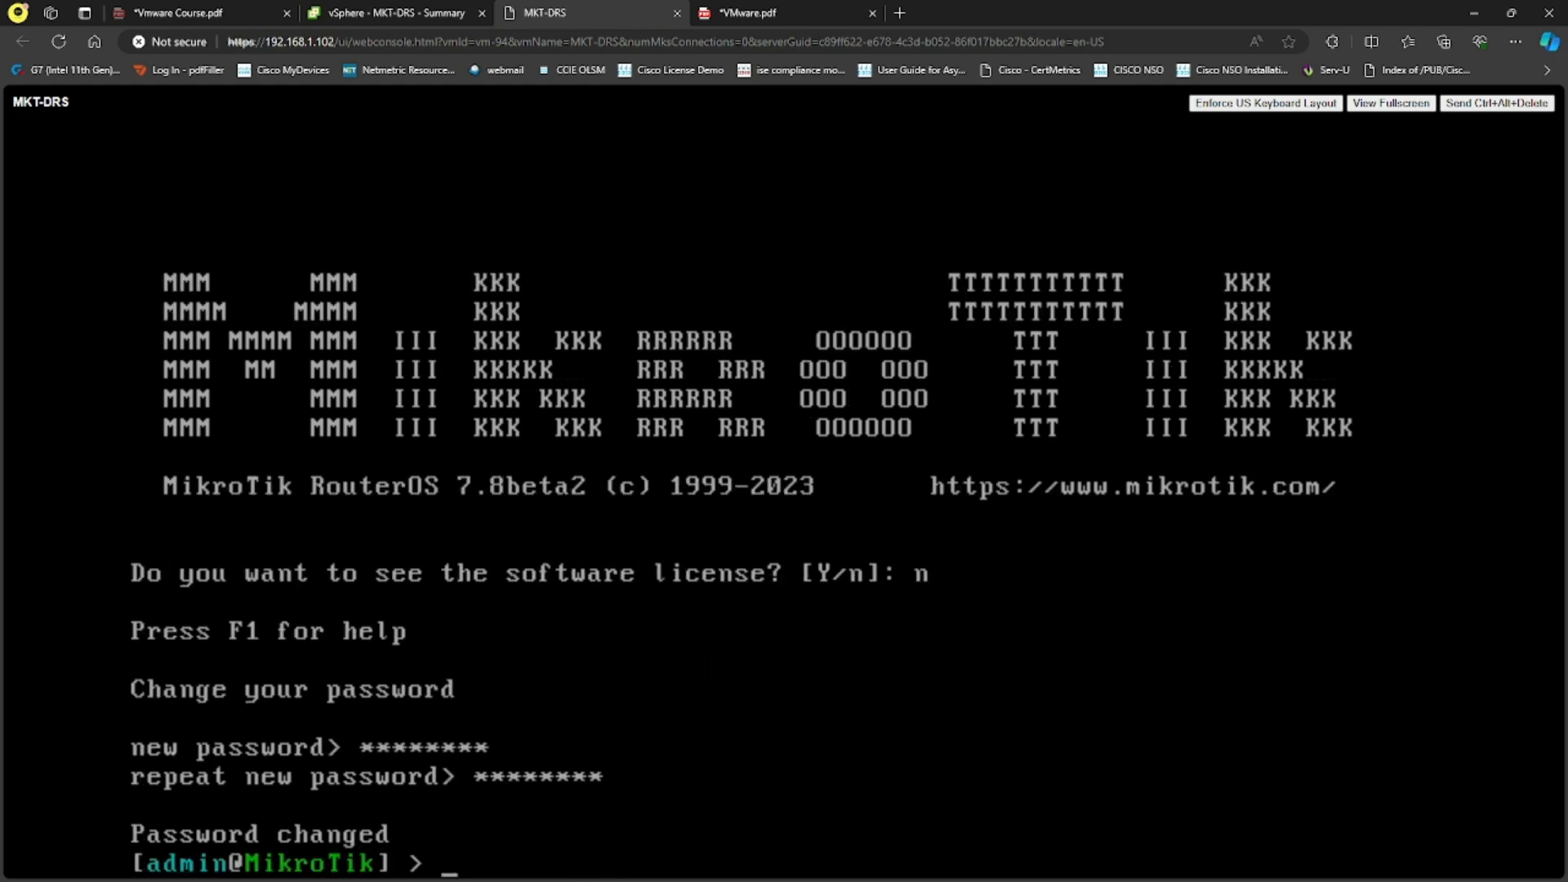
left_click(359, 12)
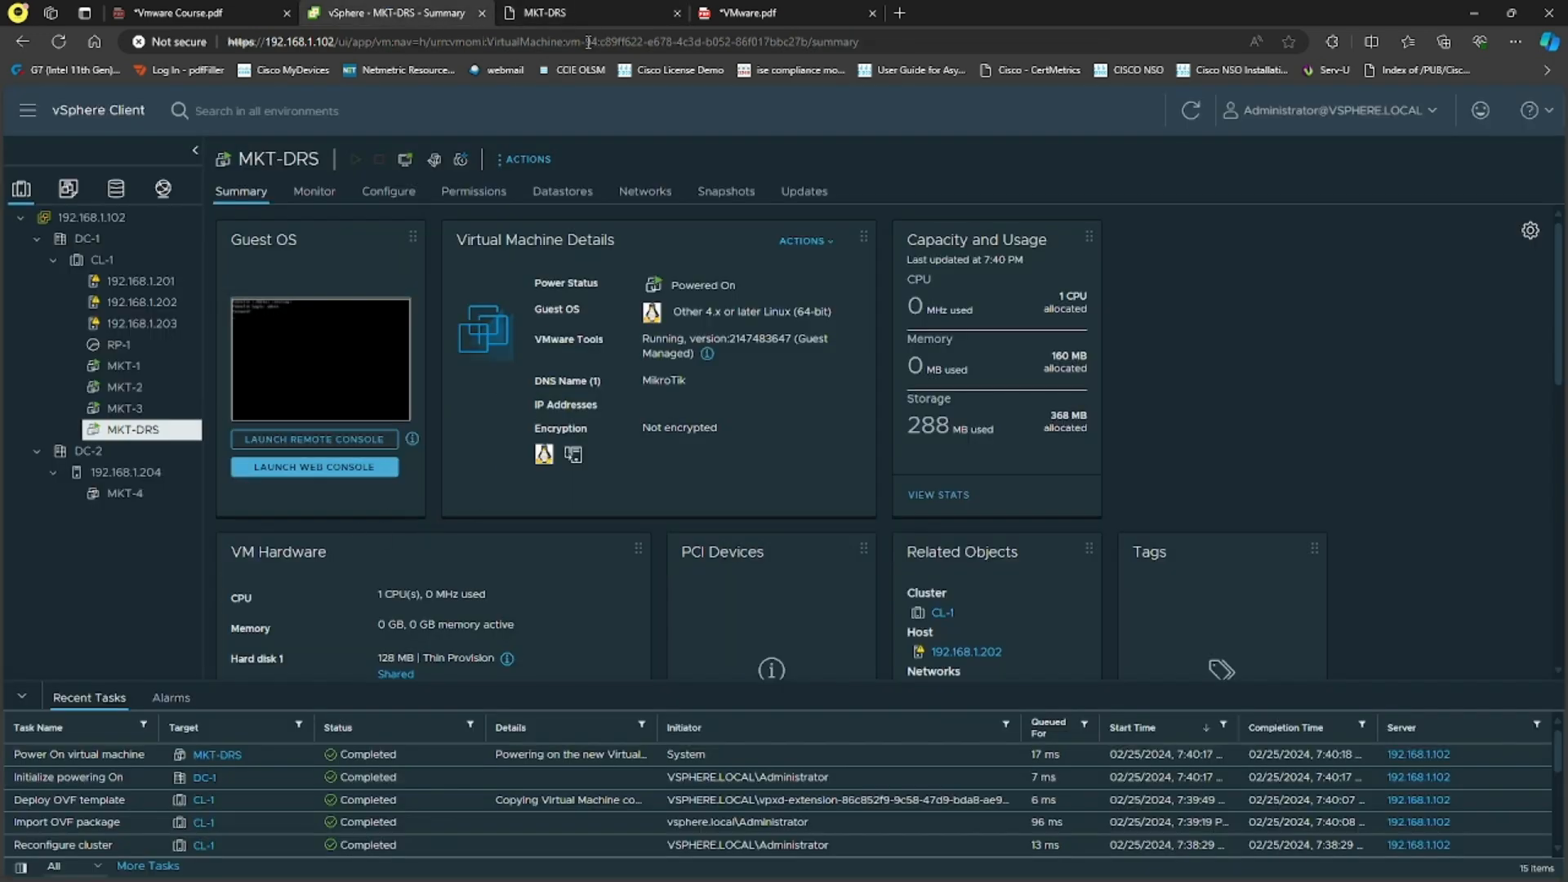
Step: Close the MKT-DRS console tab, power off the ESXI2 machine in VMware Workstation, and minimize Workstation
left_click(678, 13)
key("alt+Tab")
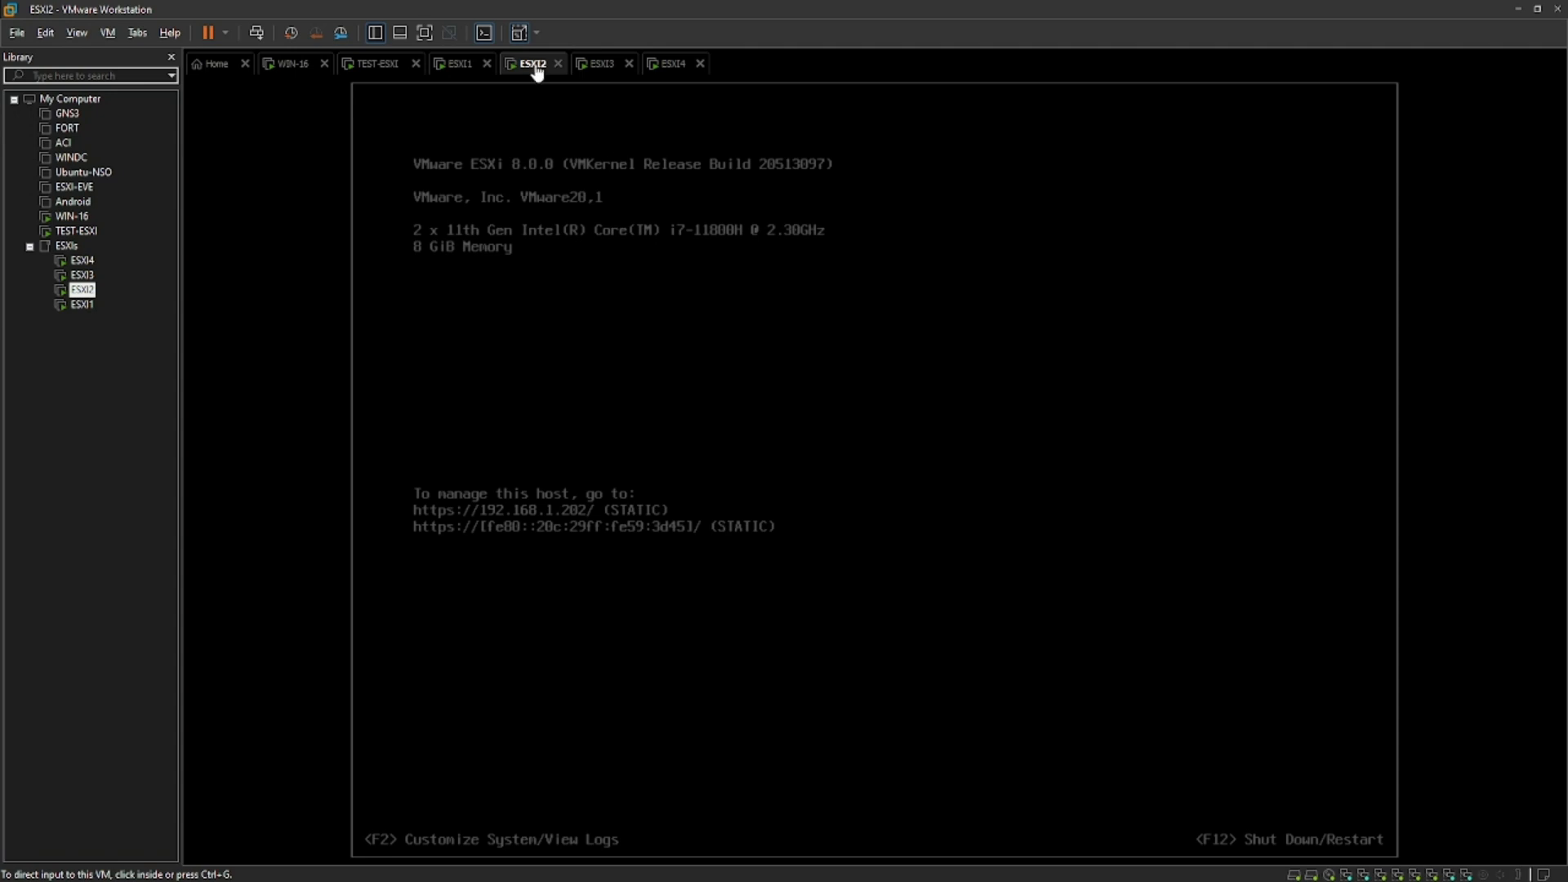
right_click(537, 74)
mouse_move(601, 99)
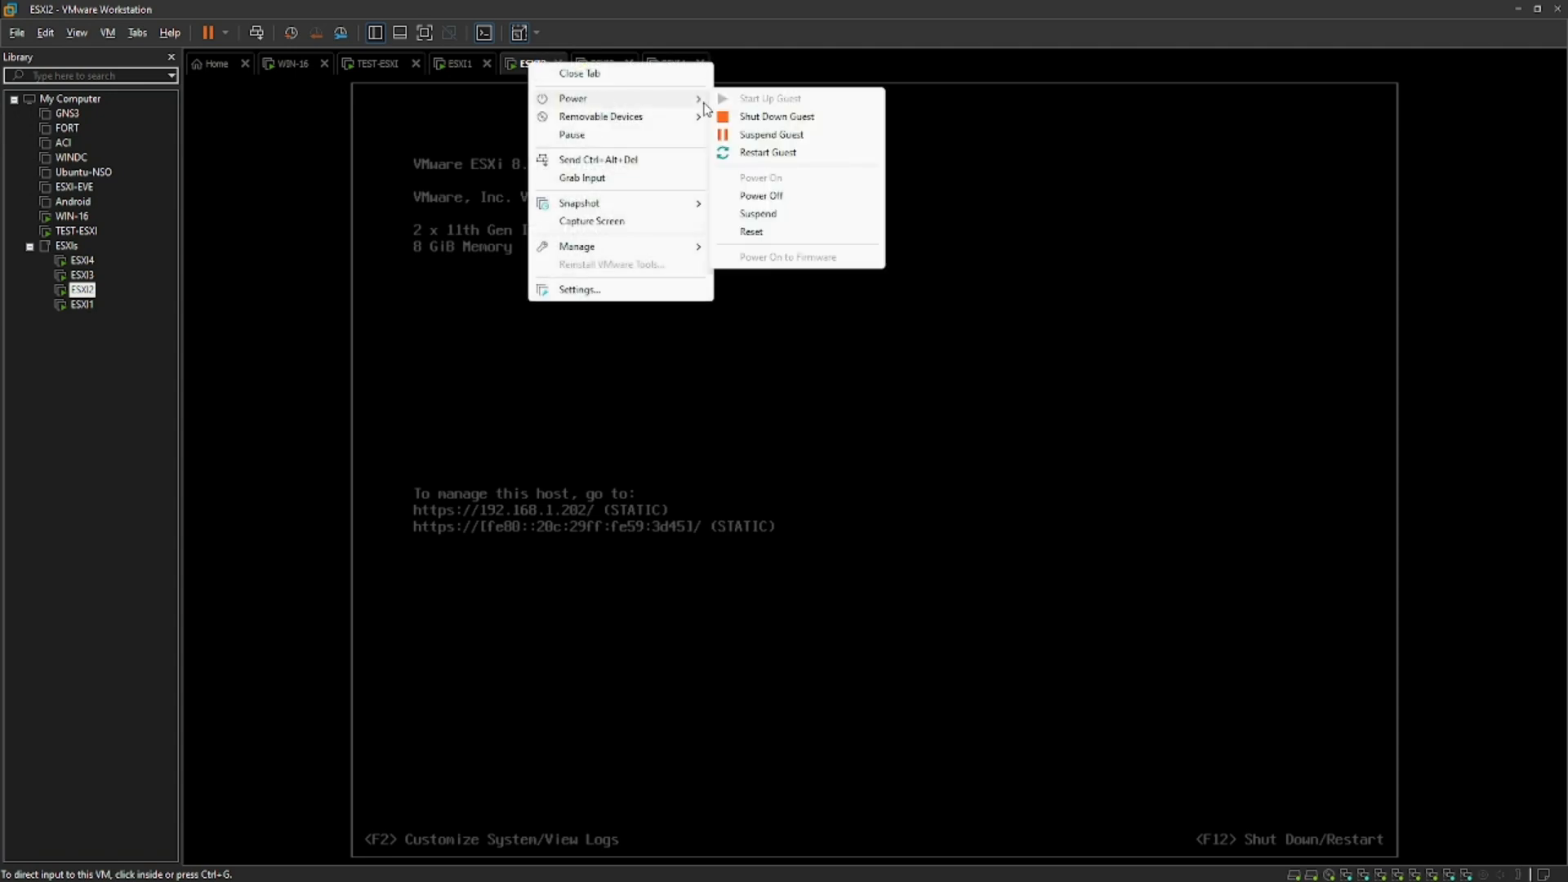
left_click(794, 203)
left_click(798, 492)
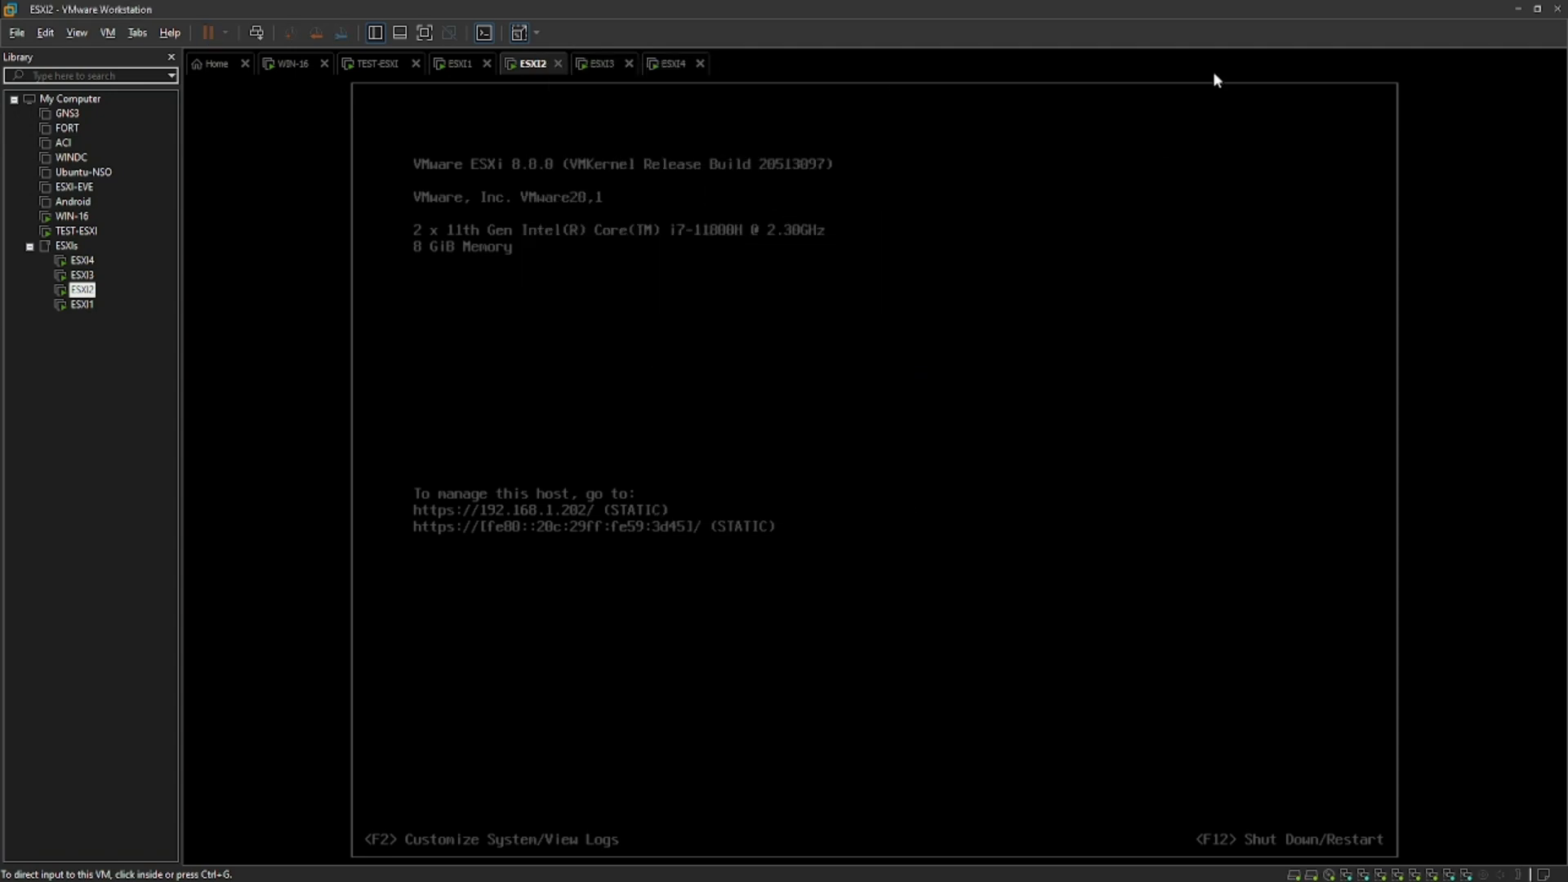
left_click(1517, 8)
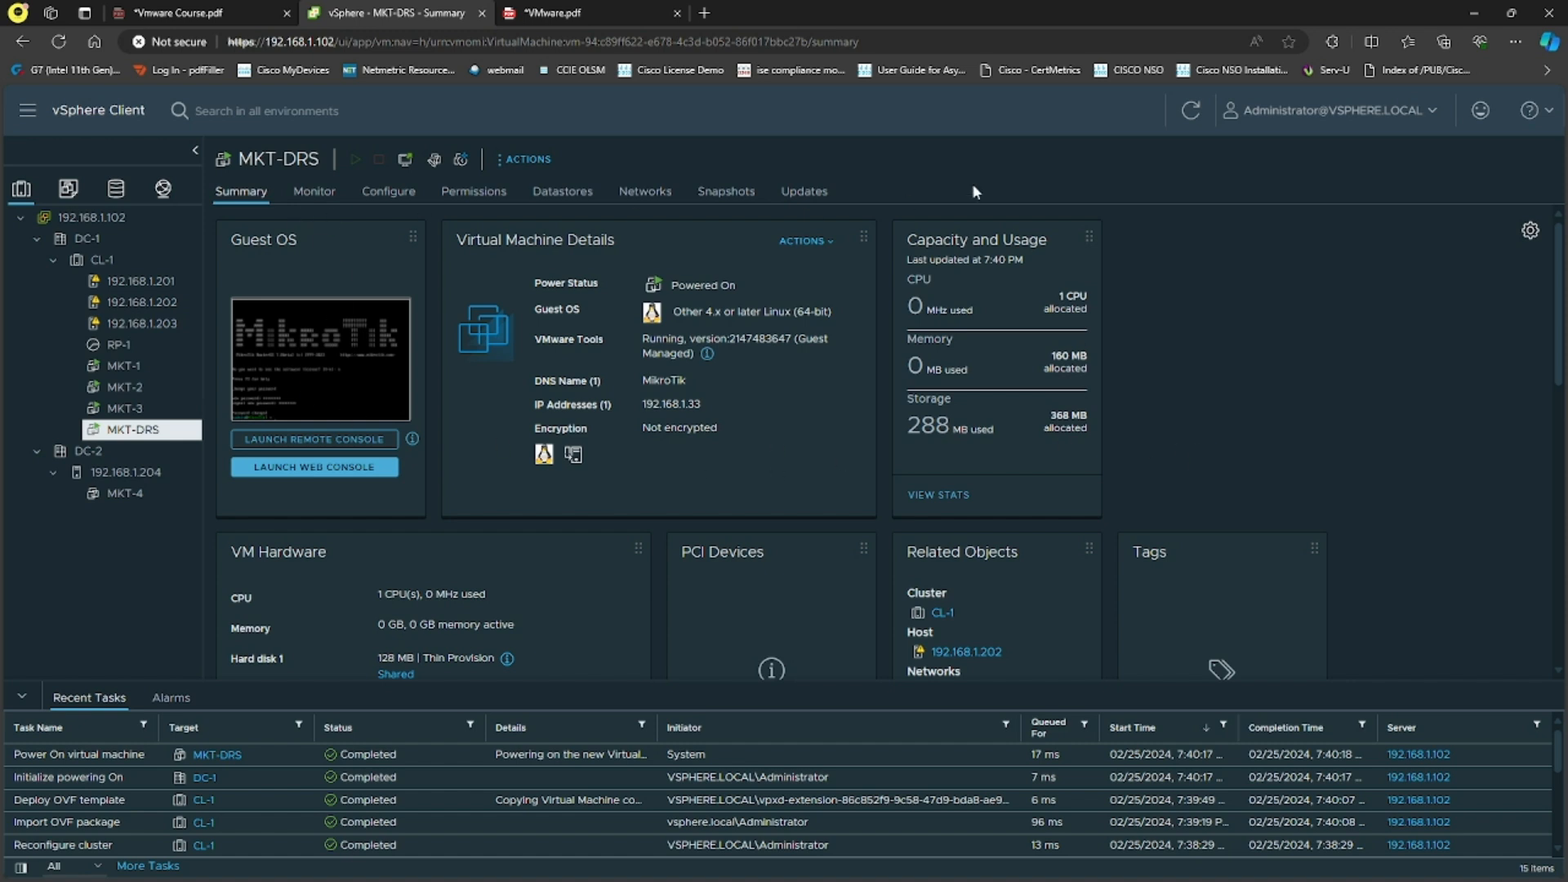
Step: Refresh the MKT-DRS summary, briefly open and close its web console, and widen the inventory panel
left_click(1210, 119)
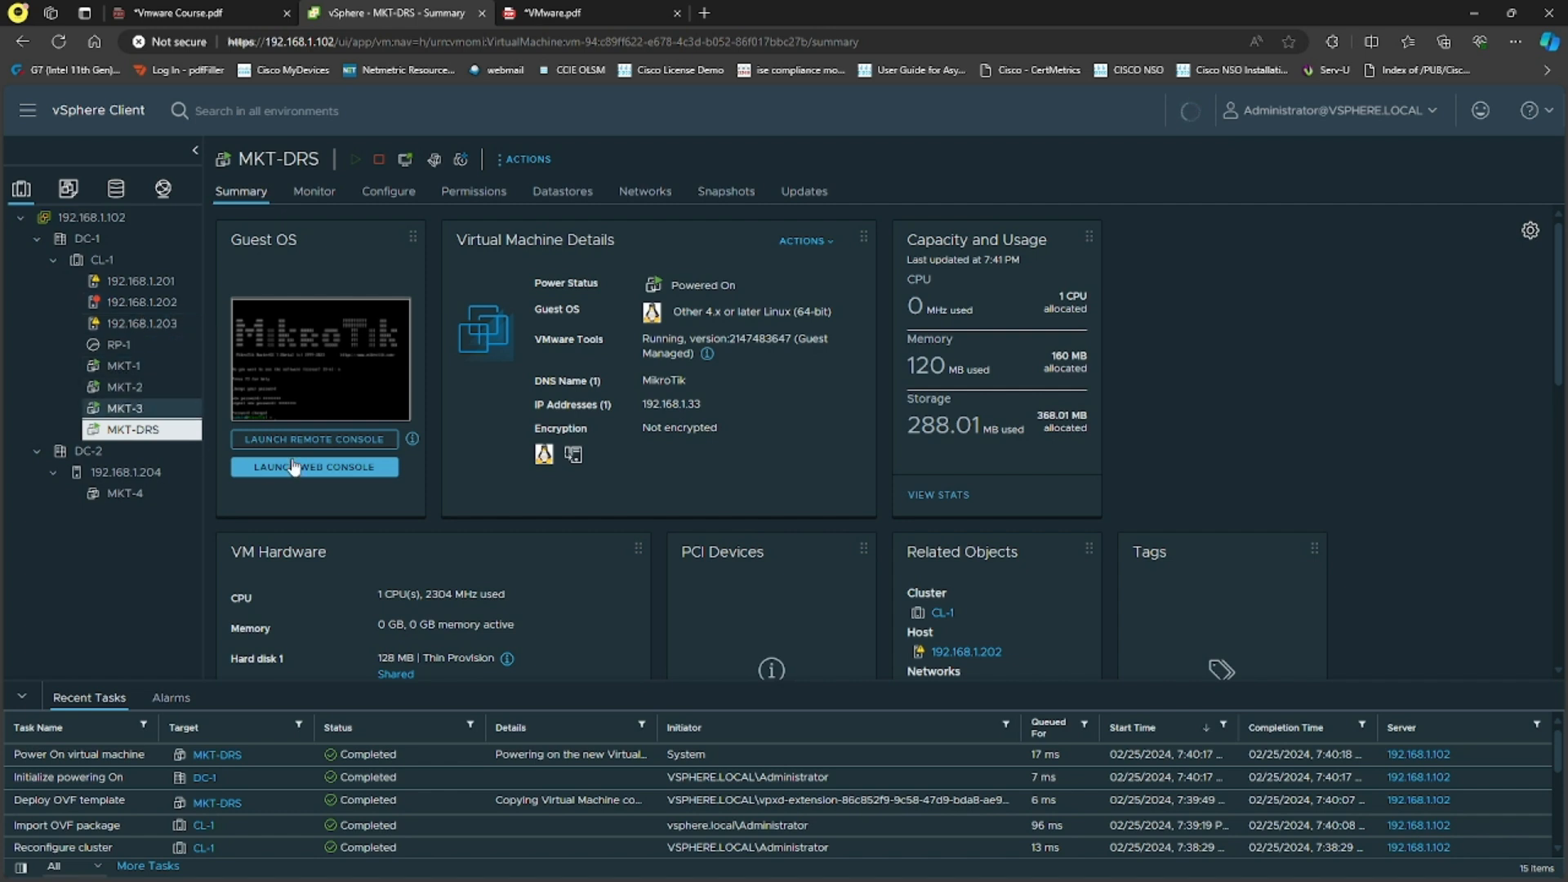
left_click(363, 381)
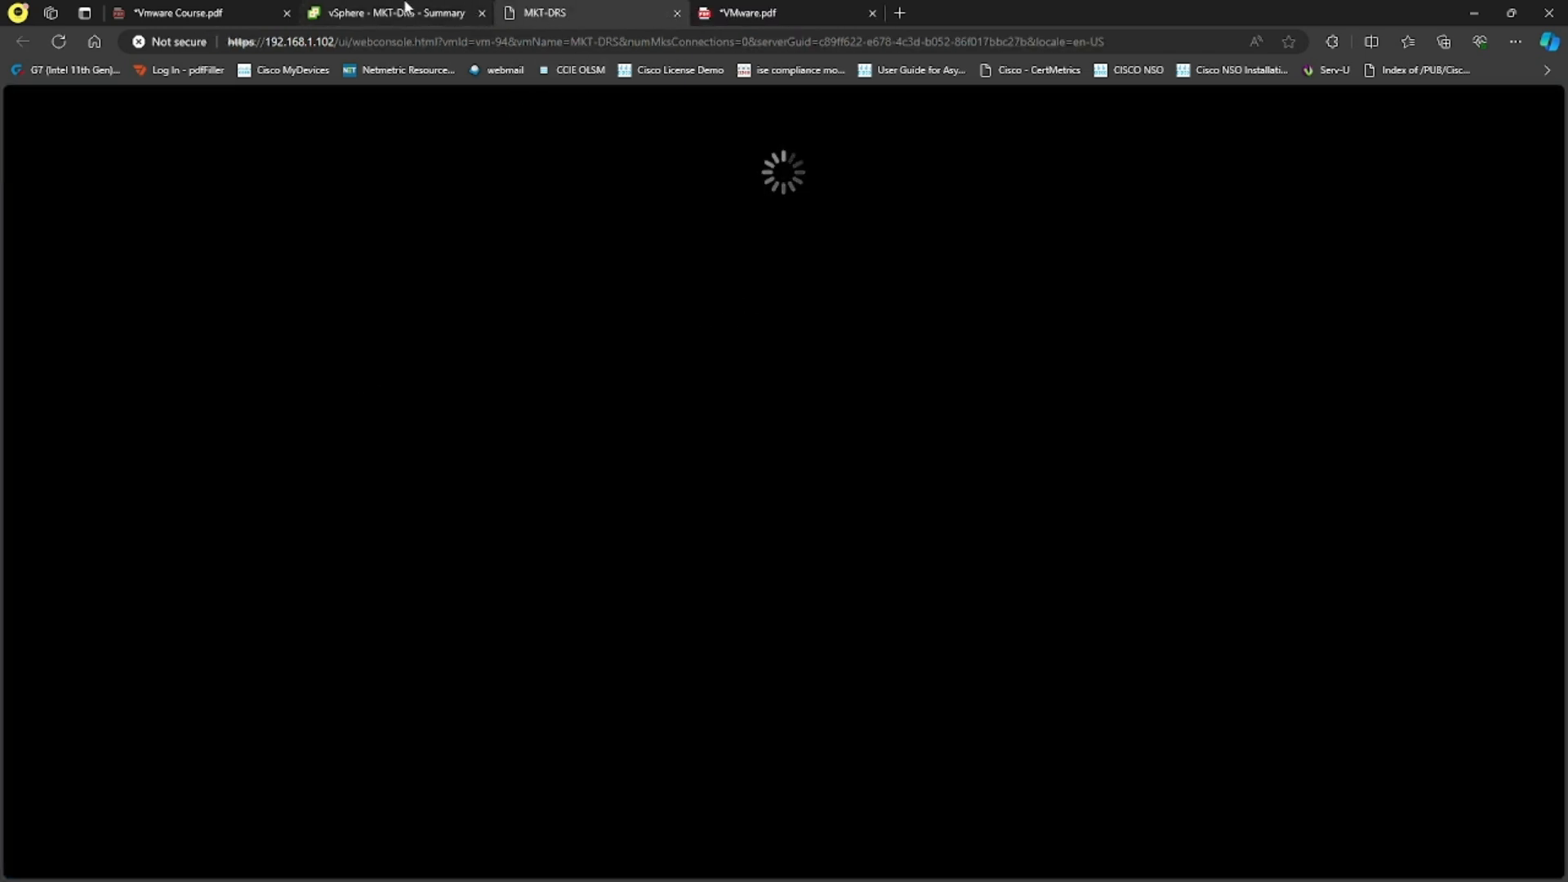
left_click(406, 8)
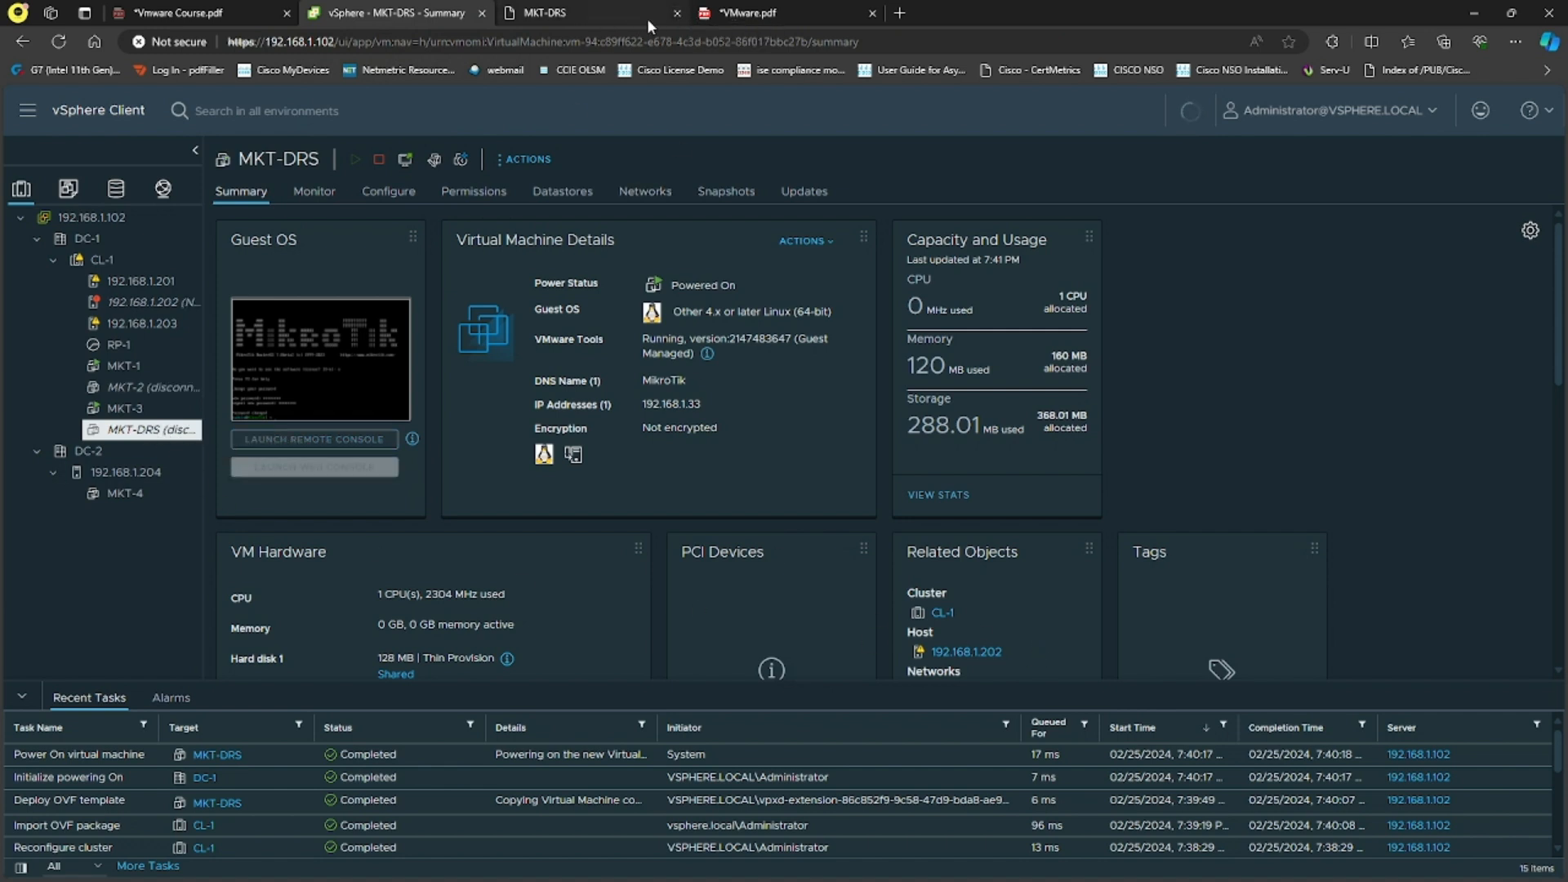
left_click(677, 13)
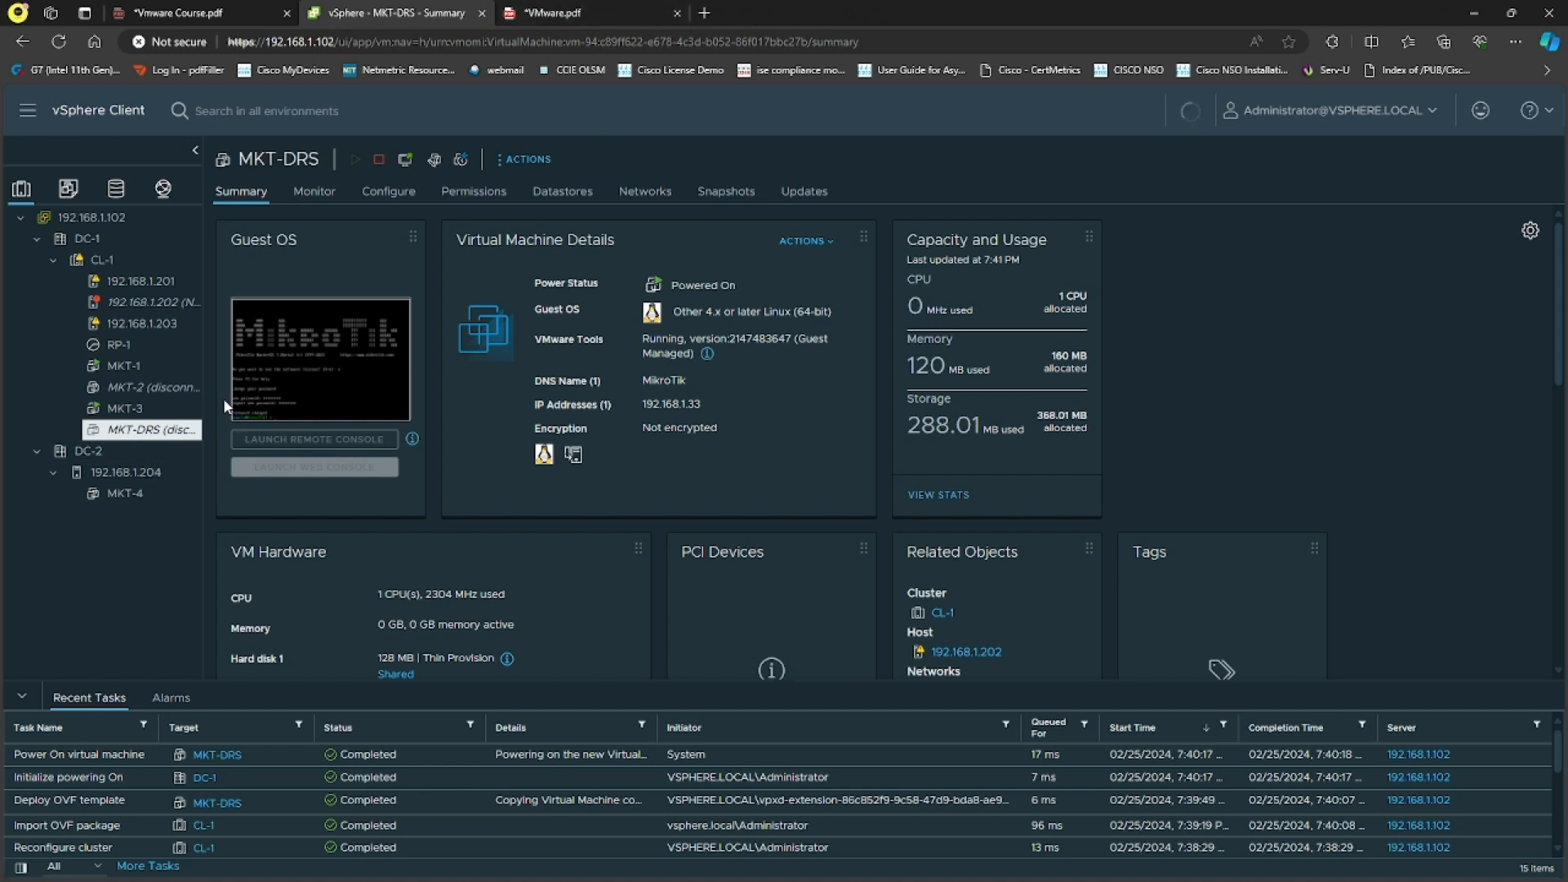
left_click_drag(200, 398, 268, 398)
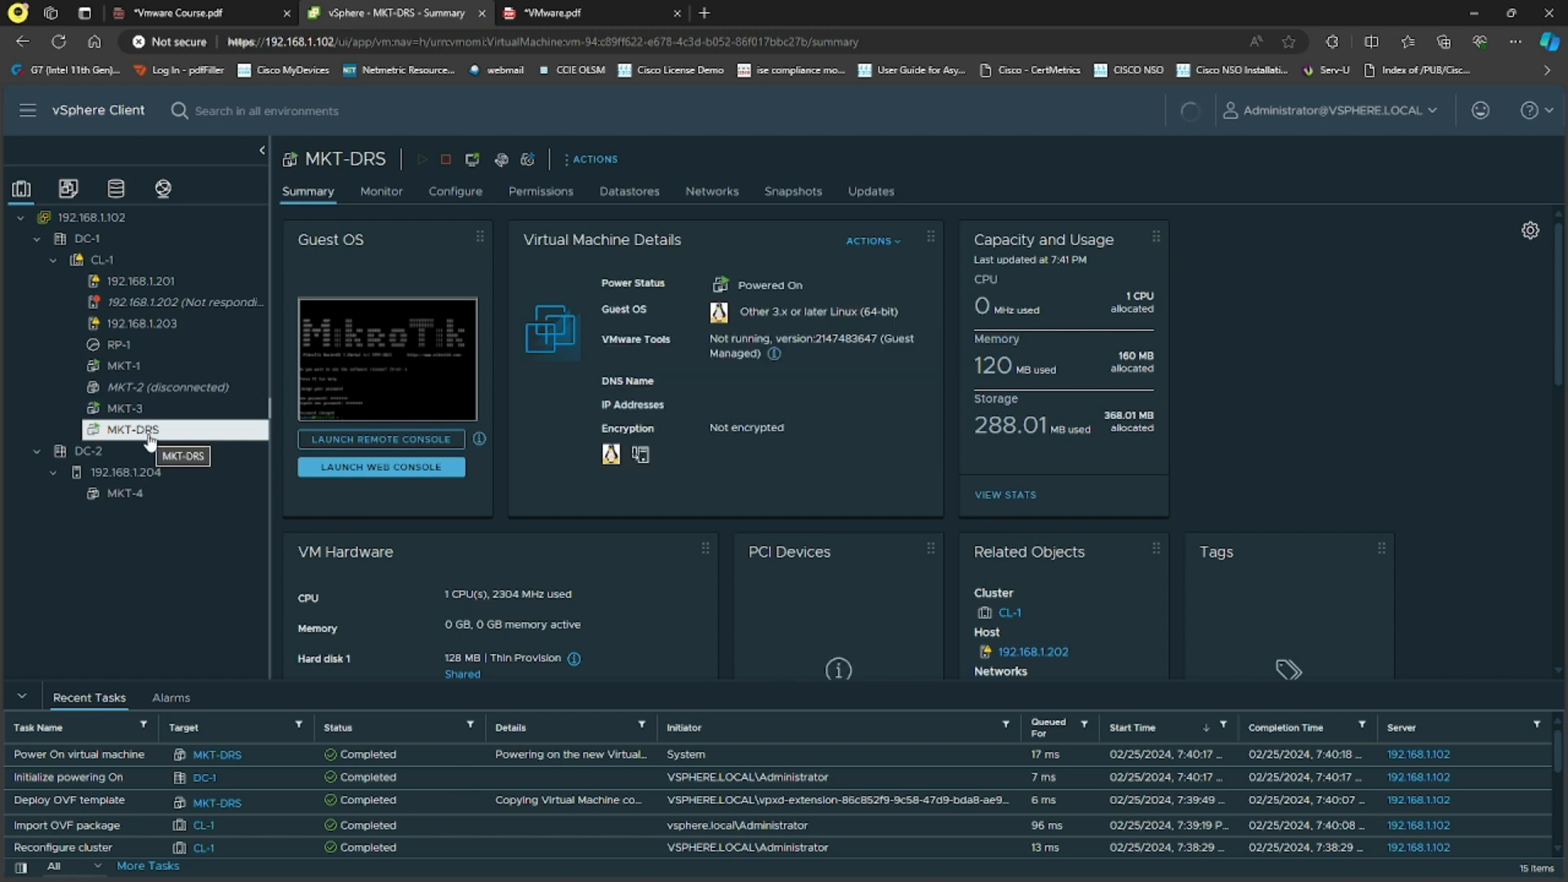
Step: Open the MKT-DRS console and follow its reboot while switching back to the summary
left_click(390, 380)
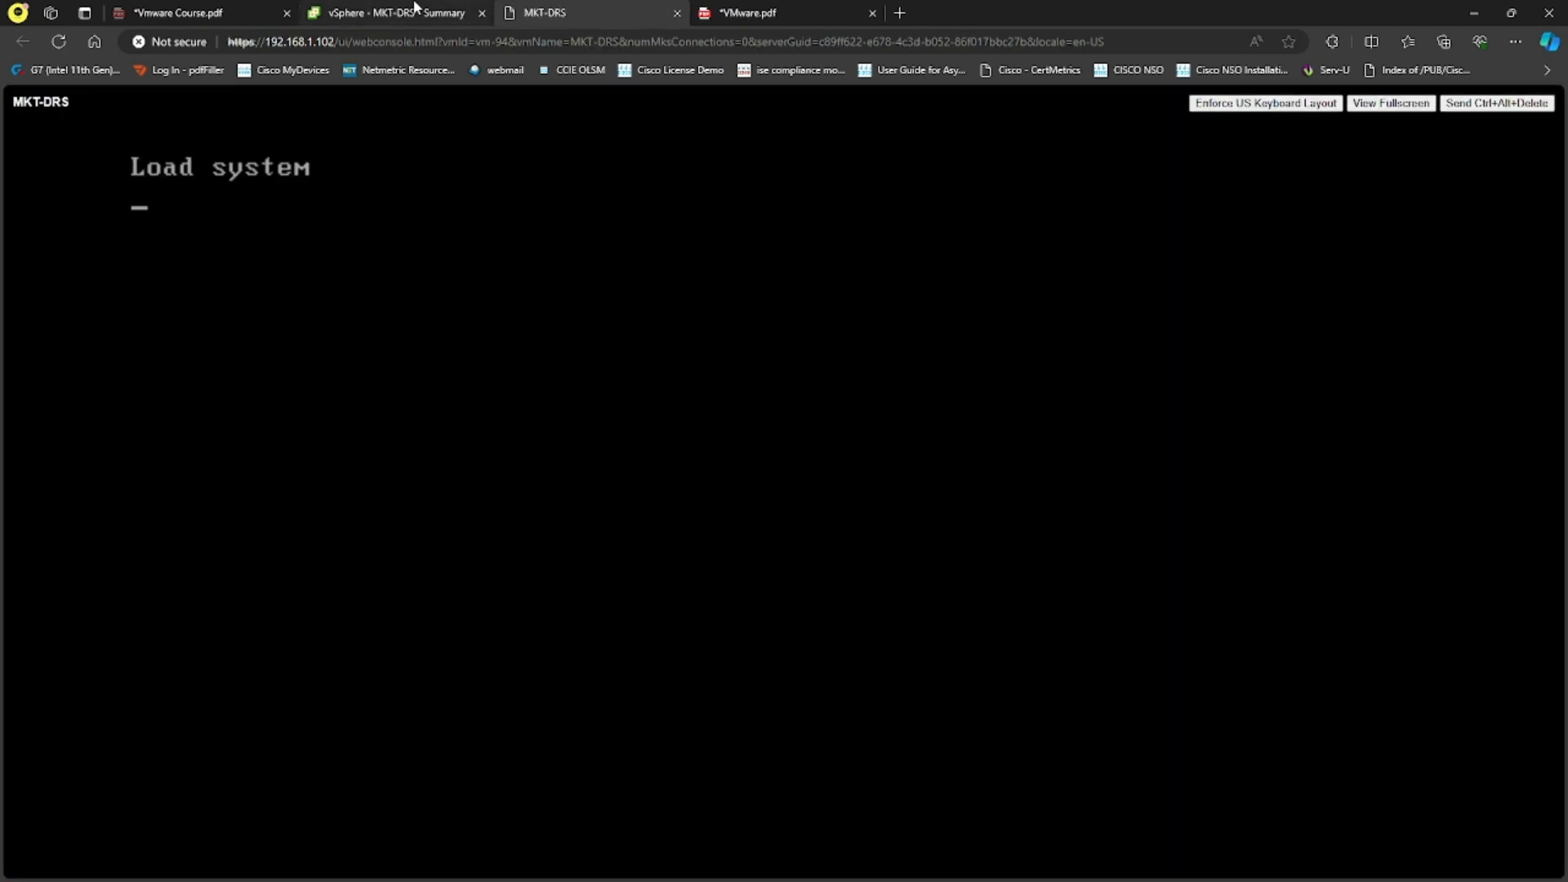
left_click(416, 9)
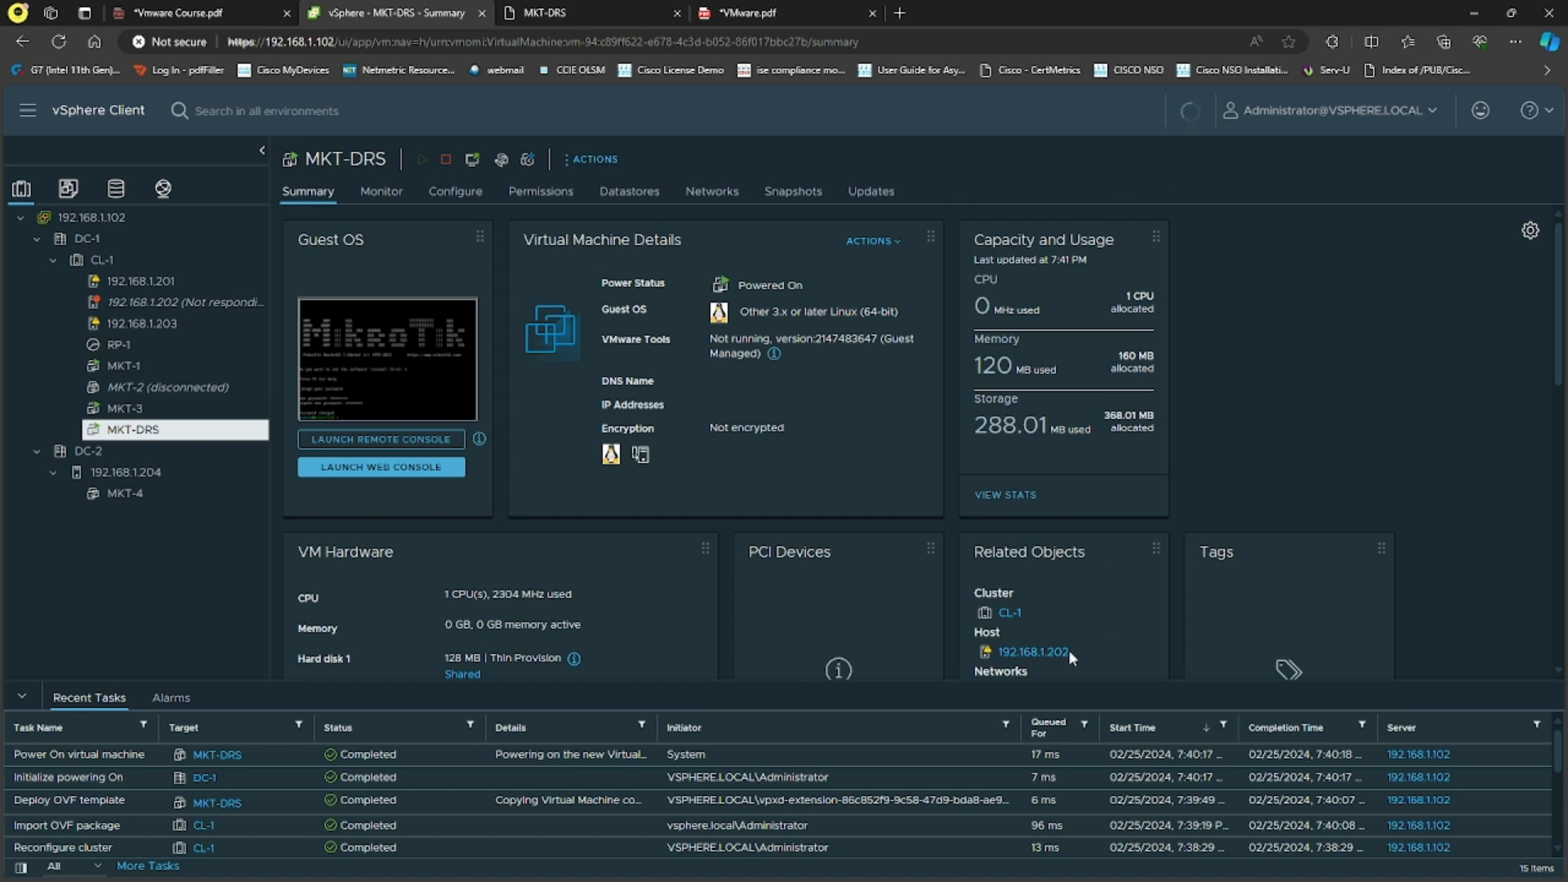
left_click_drag(1069, 651, 998, 651)
scroll(1213, 458, "down", 2)
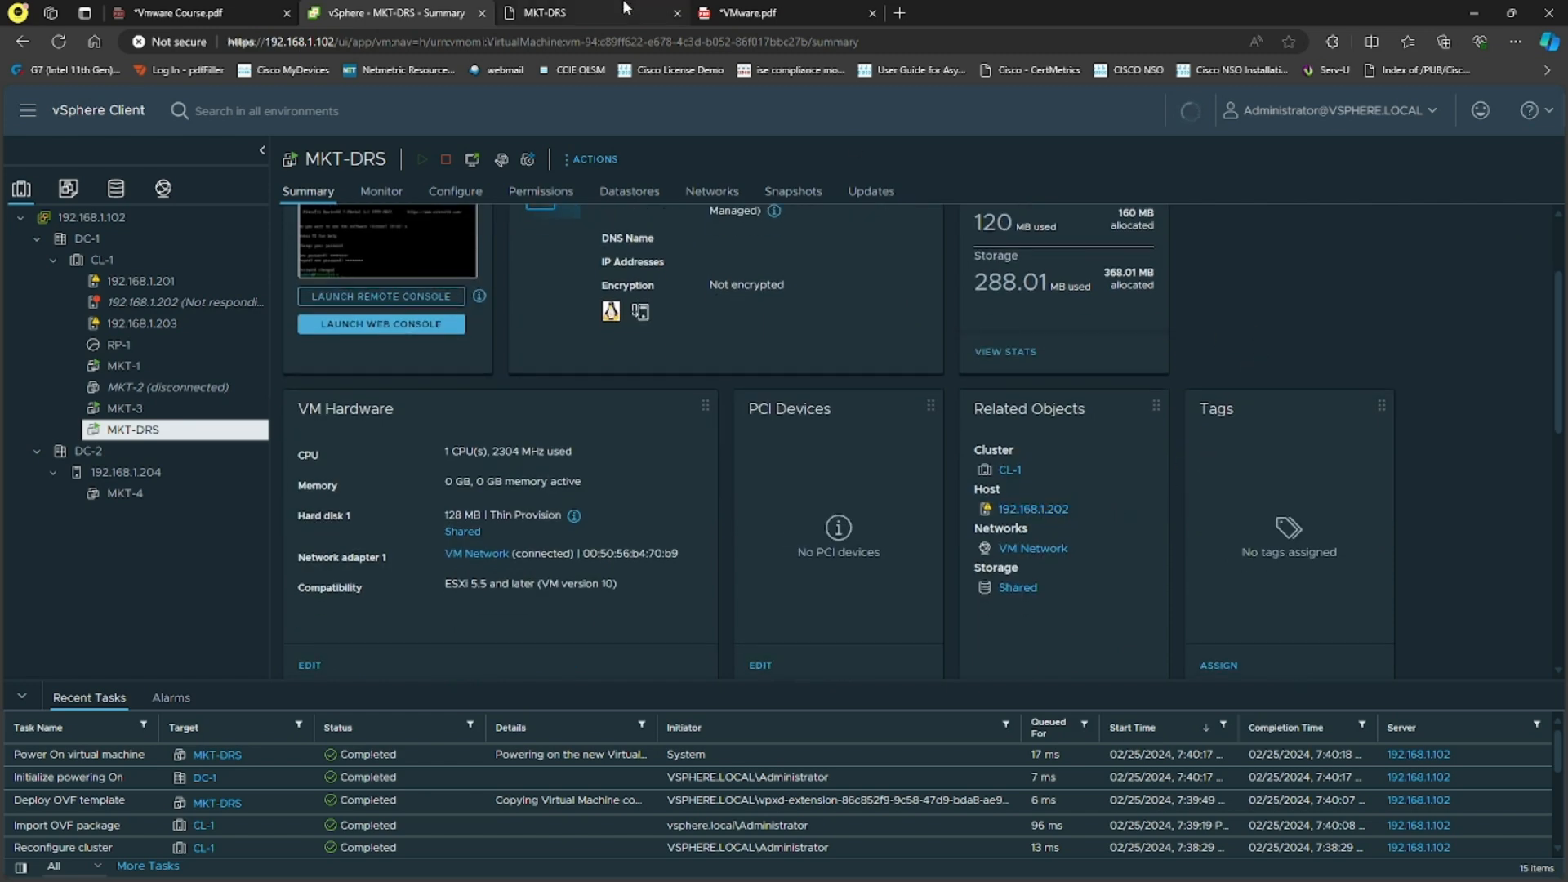
left_click(572, 12)
left_click(400, 10)
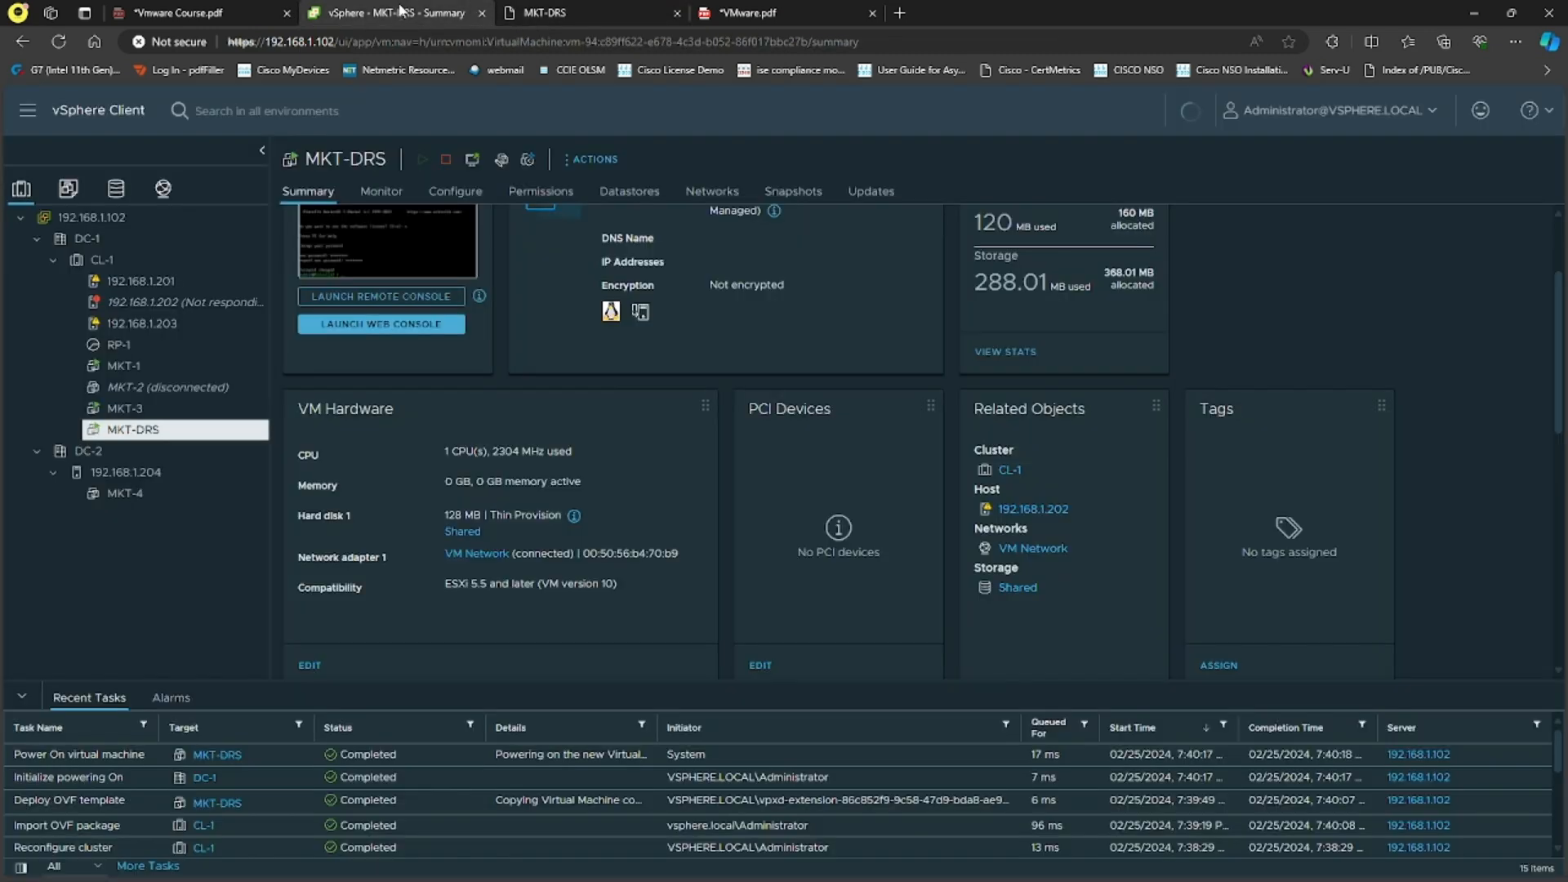
left_click(541, 12)
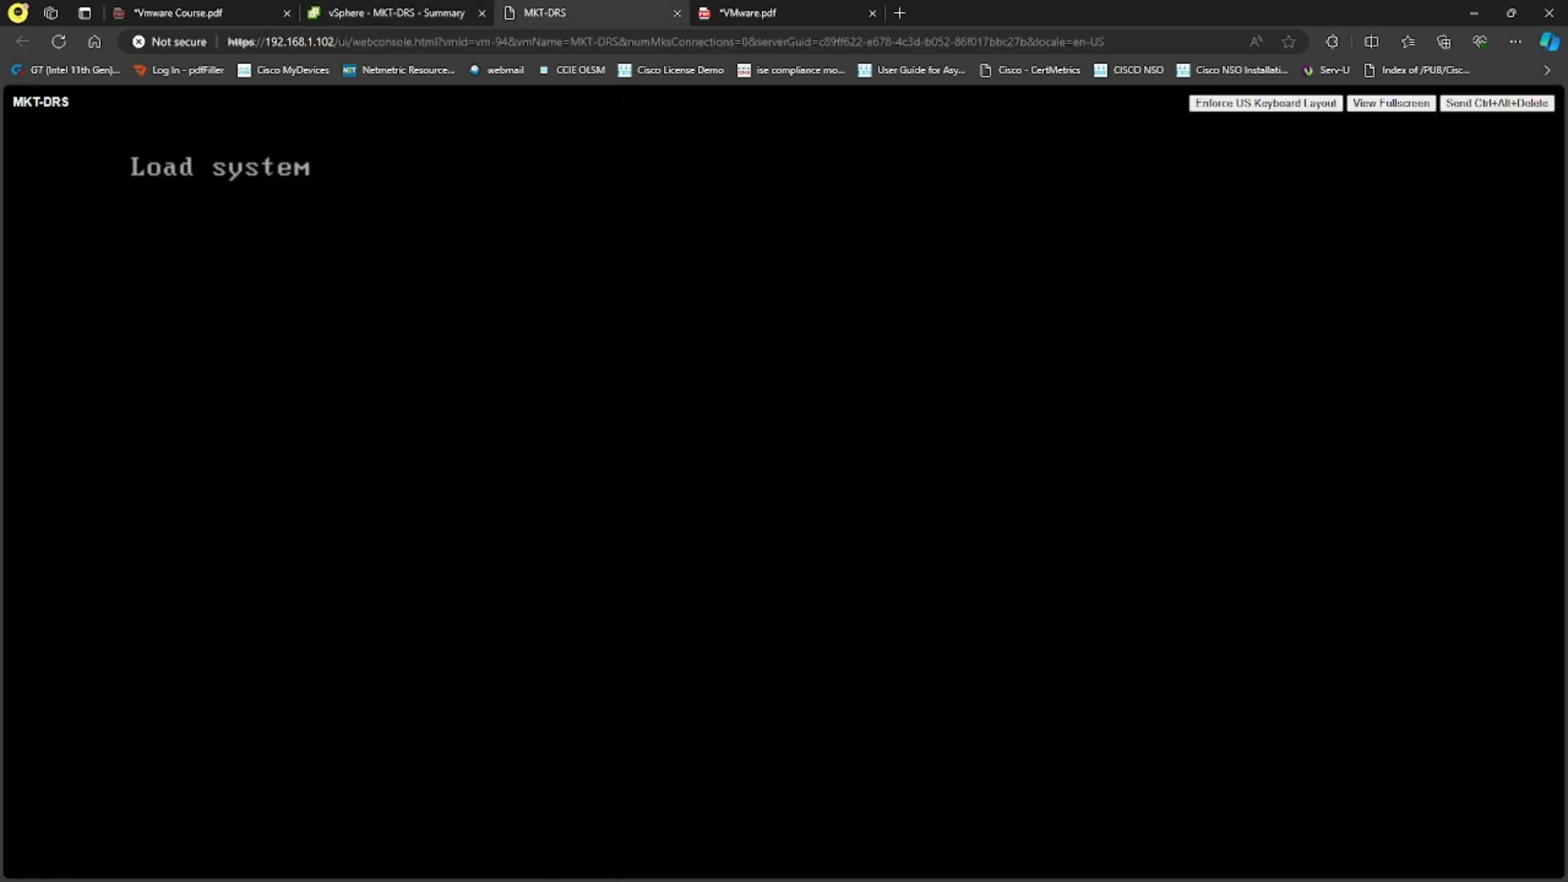
left_click(428, 8)
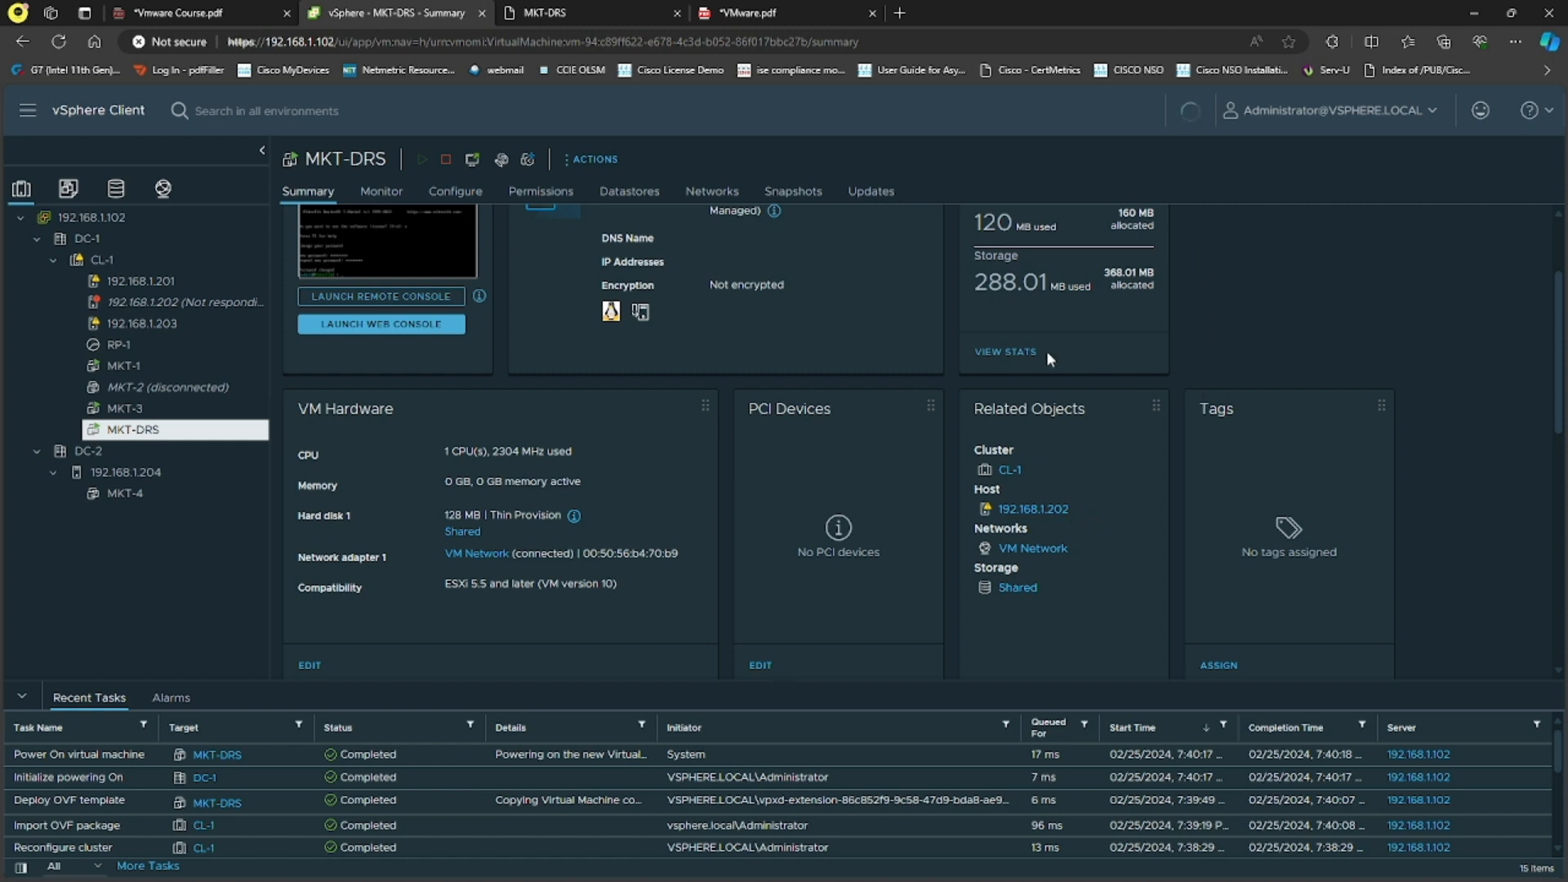
left_click(614, 8)
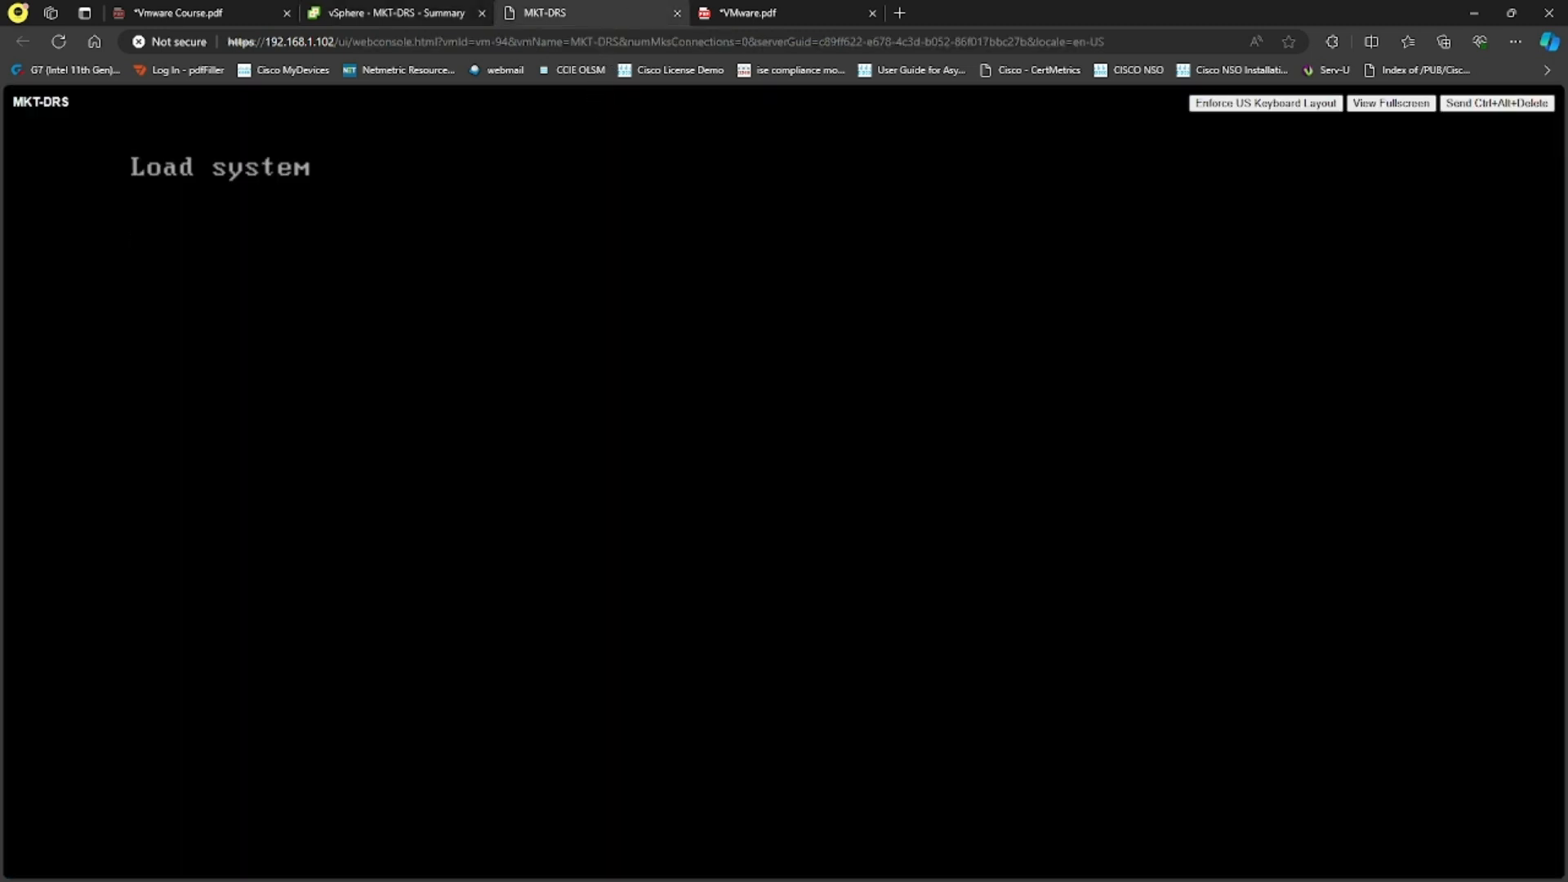
mouse_move(428, 12)
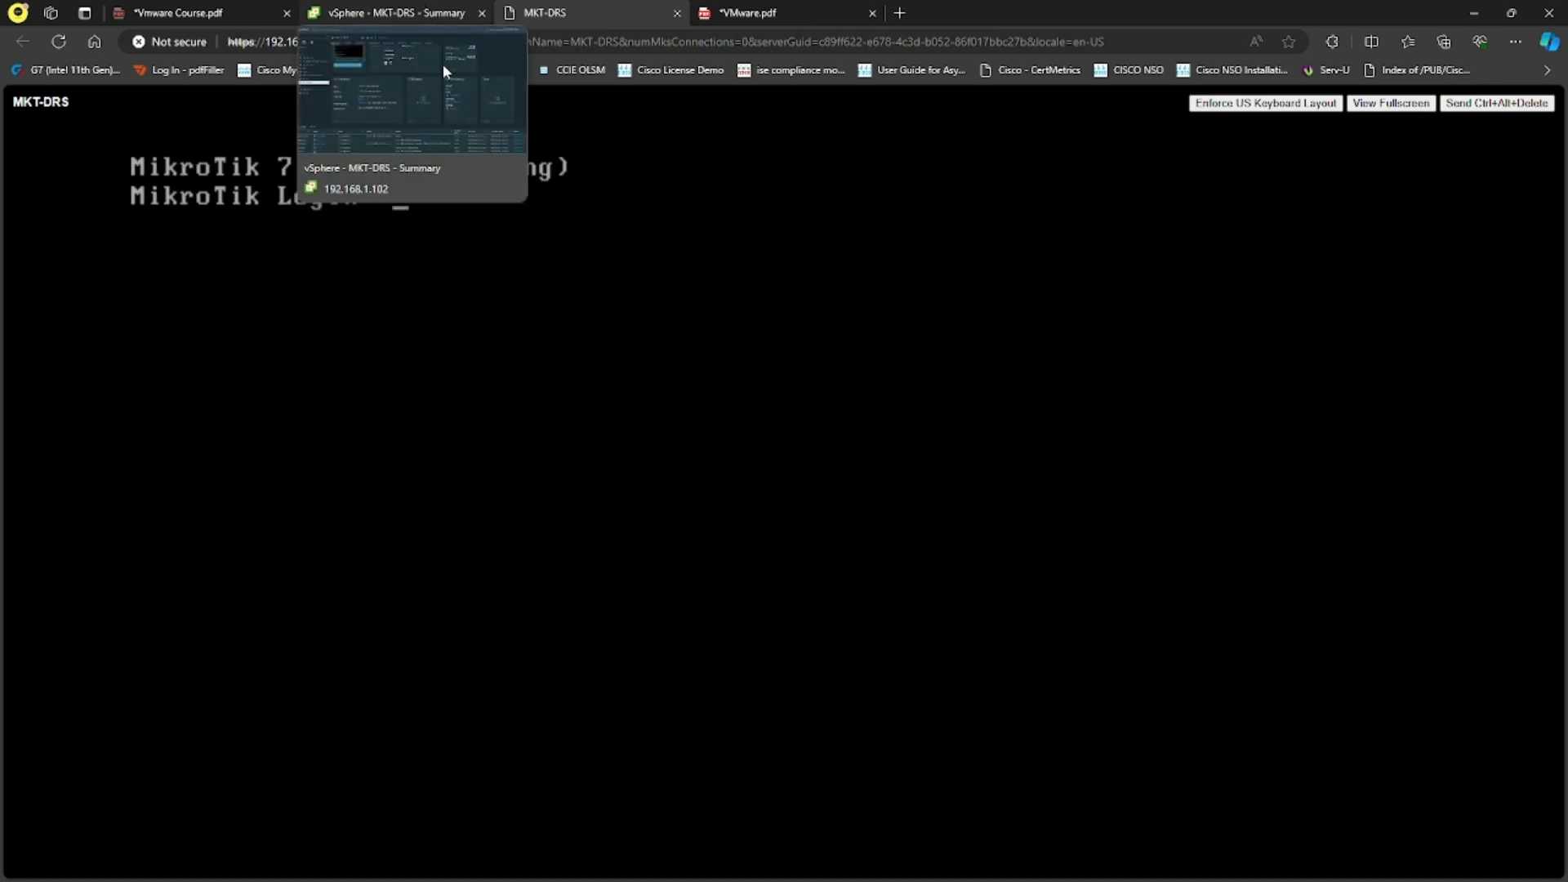
Step: Log in to the MikroTik router as admin, then close the console tab
type("admin")
key("Return")
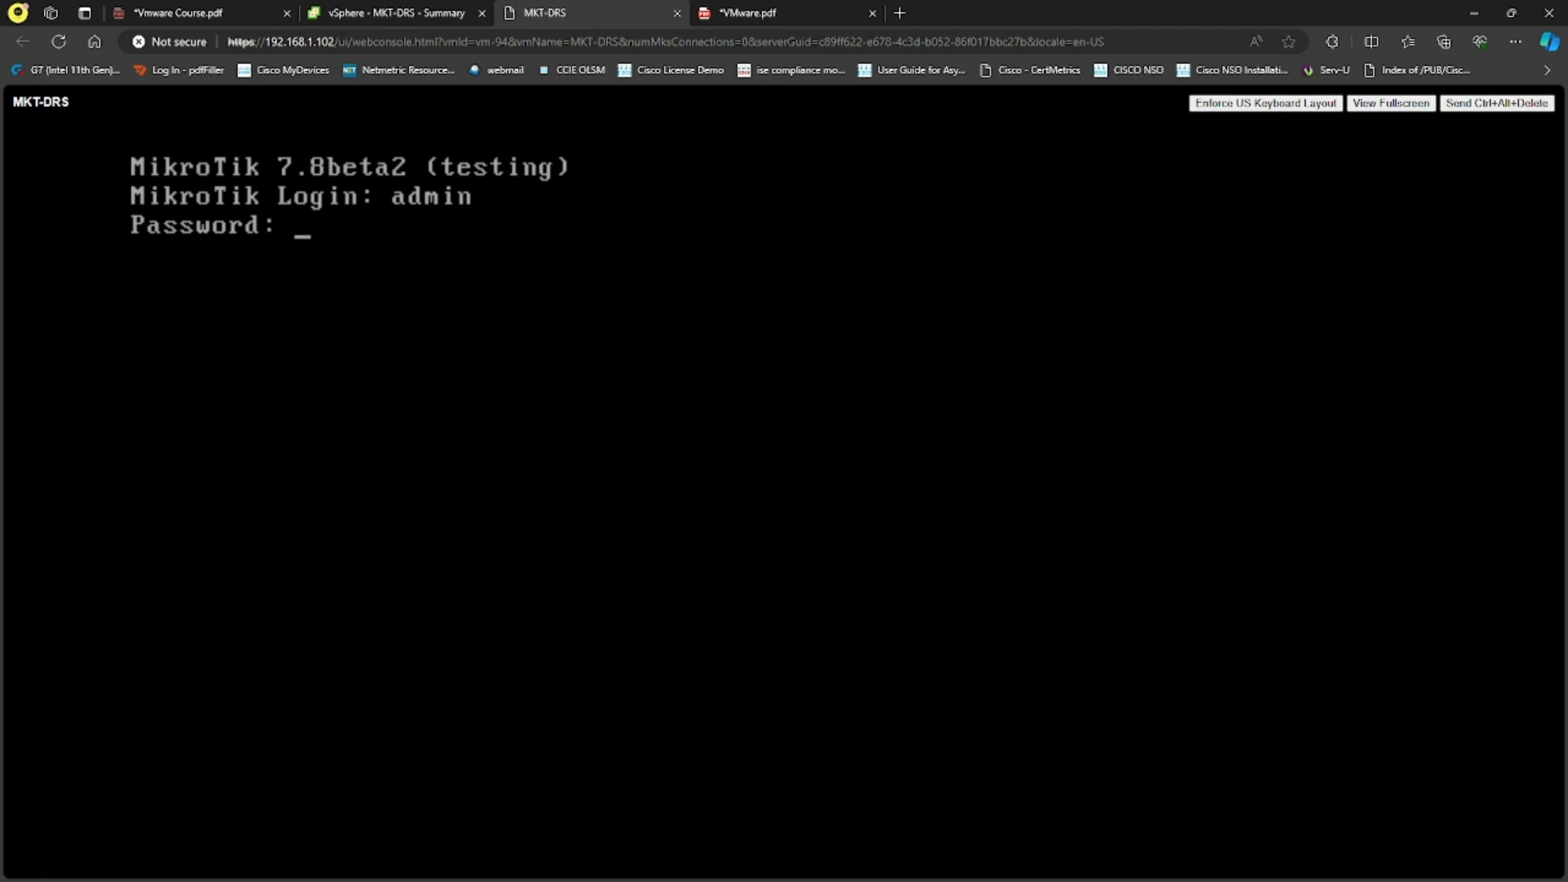
key("Return")
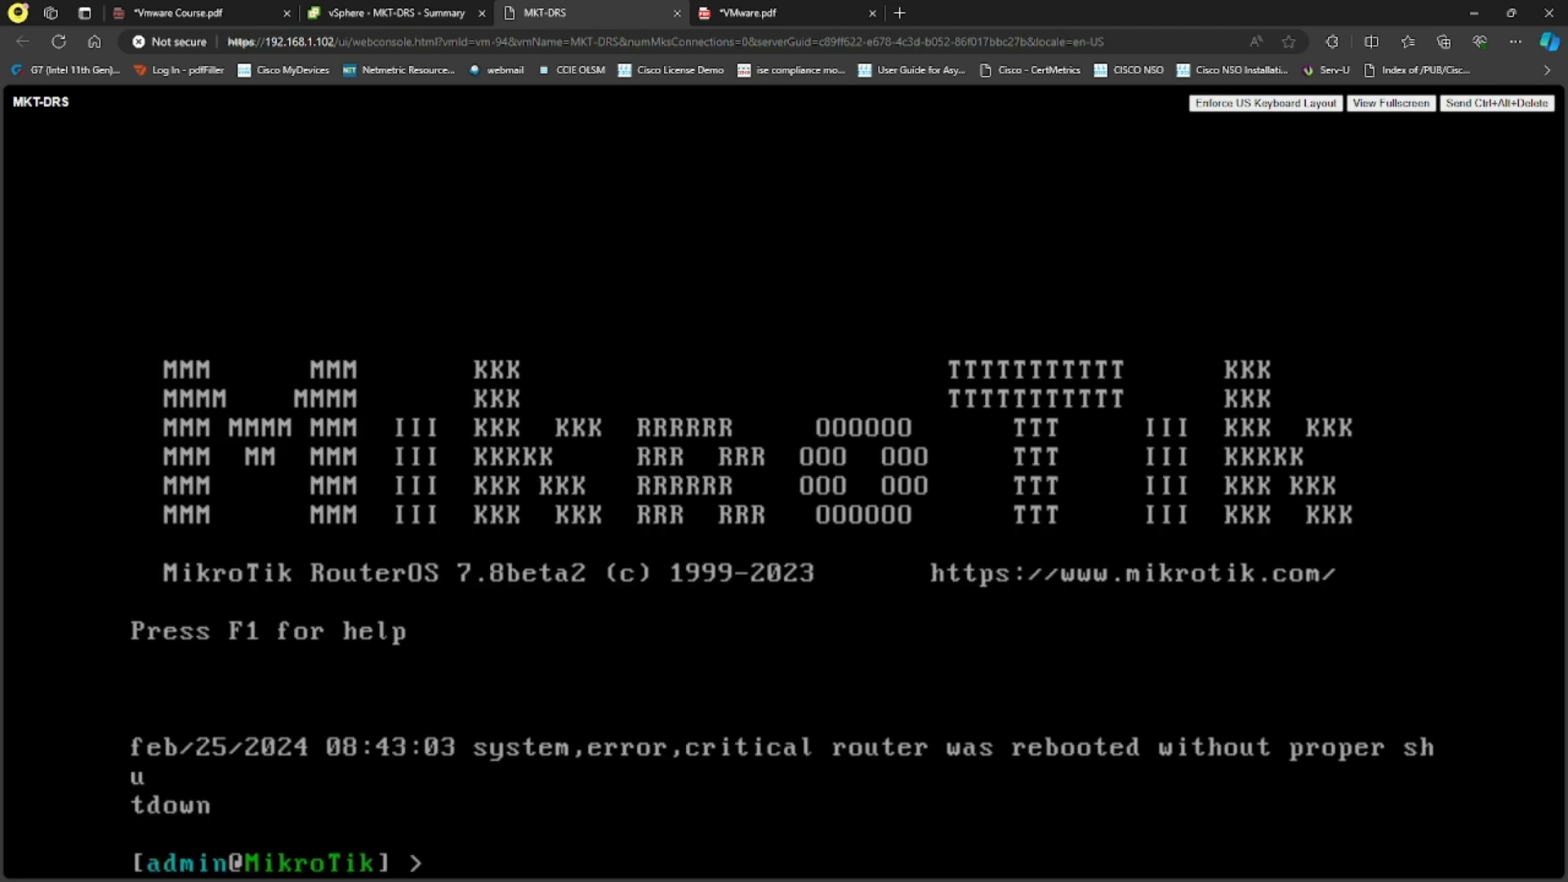
left_click(678, 13)
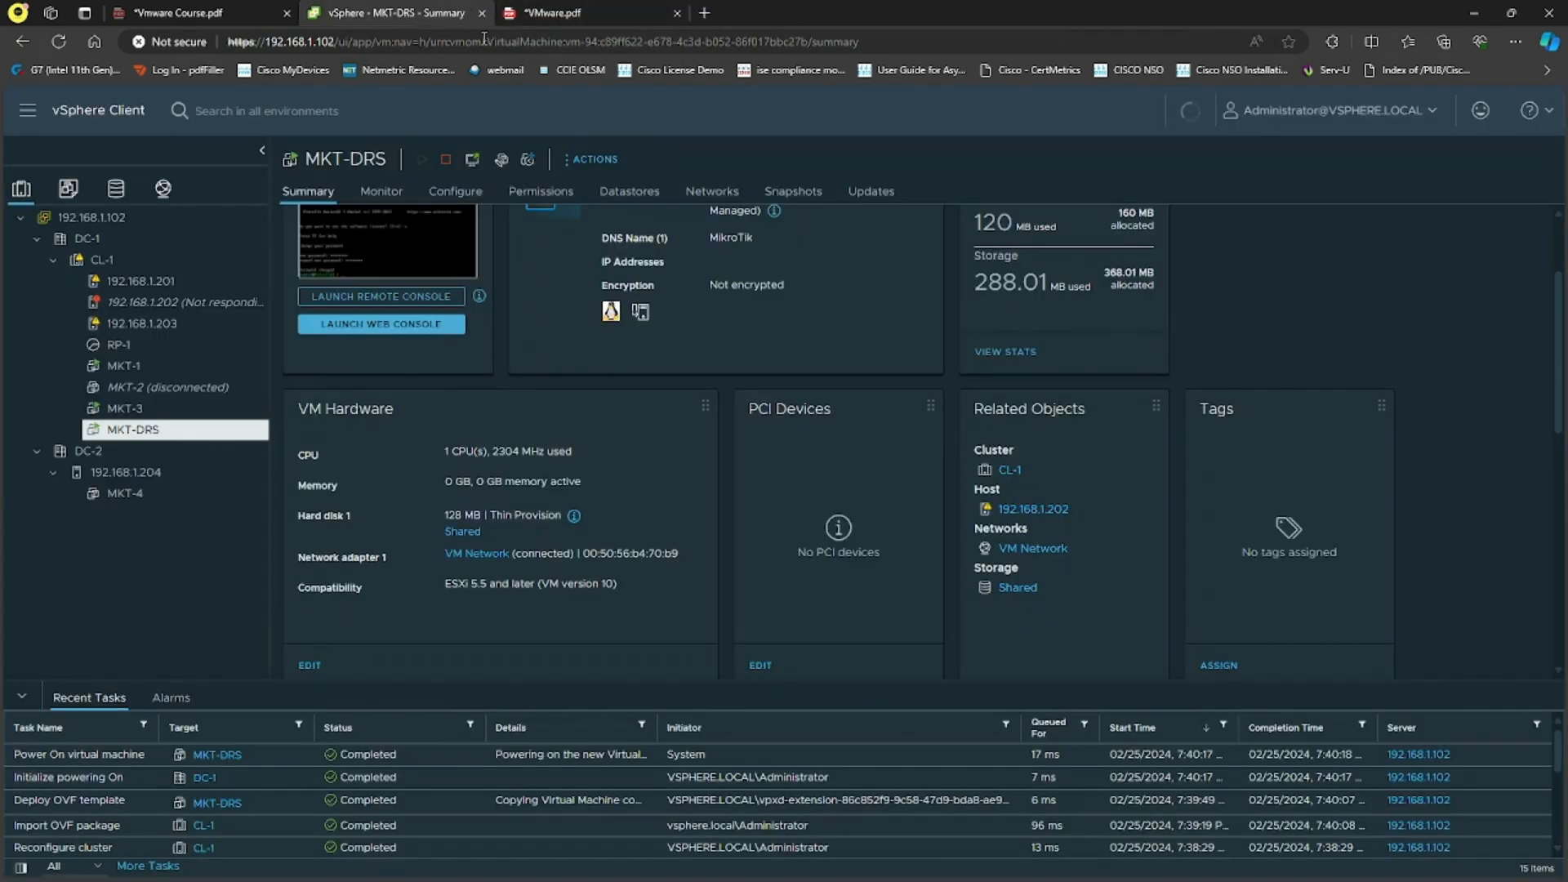
Step: Refresh the MKT-DRS summary so storage shows 290.13 MB used and 368.13 MB allocated
left_click_drag(1099, 517, 999, 512)
right_click(1005, 510)
left_click(1277, 271)
left_click(1190, 111)
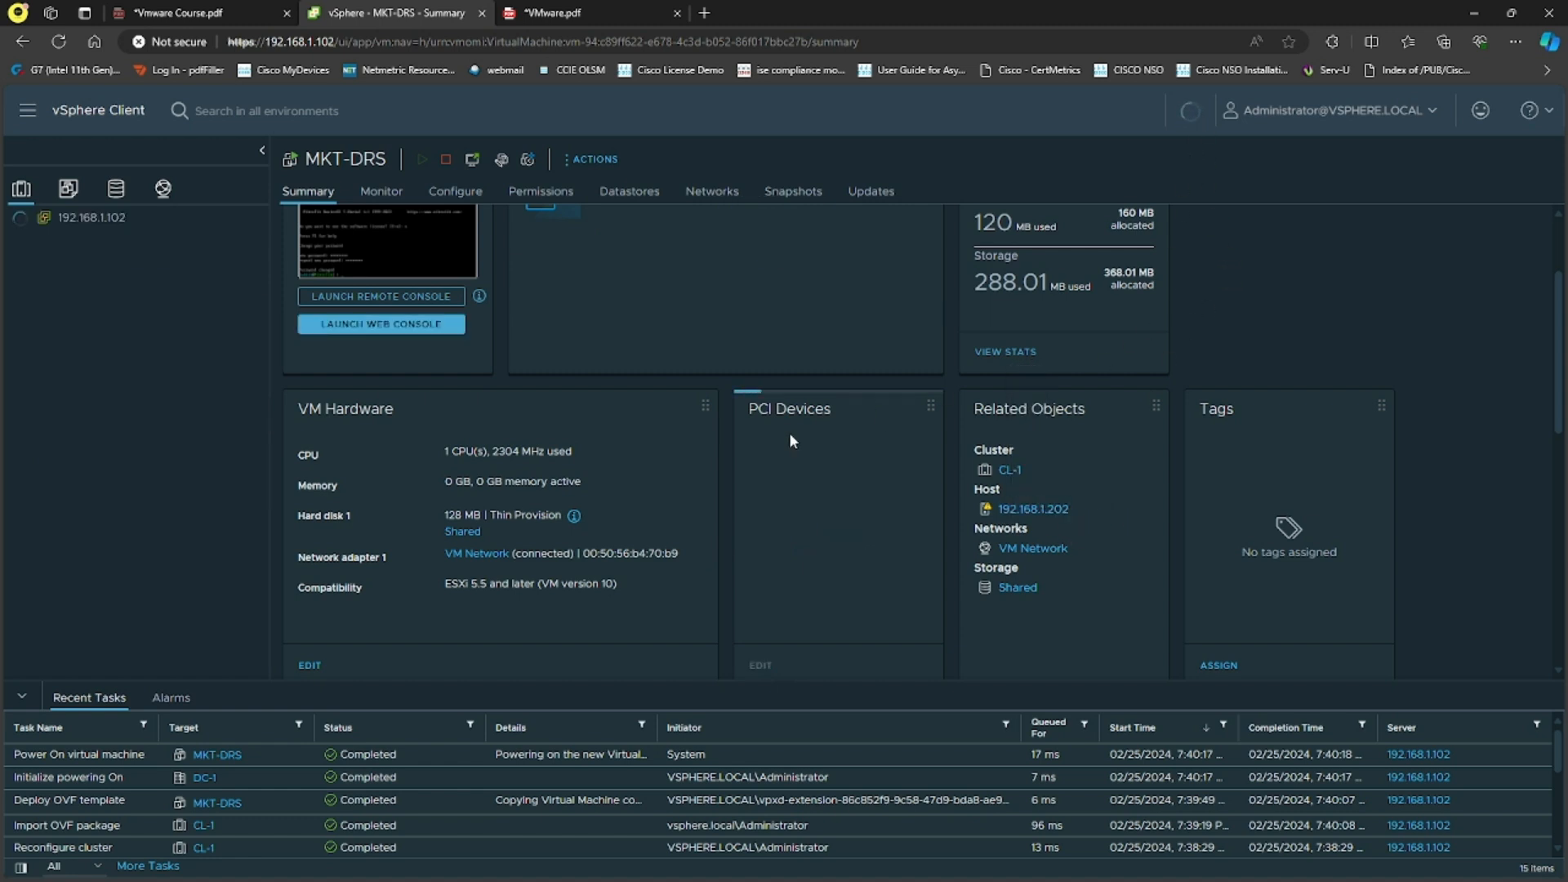
Step: In a new Edge tab, log in as root to the ESXi Host Client at 192.168.1.201
left_click(704, 13)
type("192.168.1")
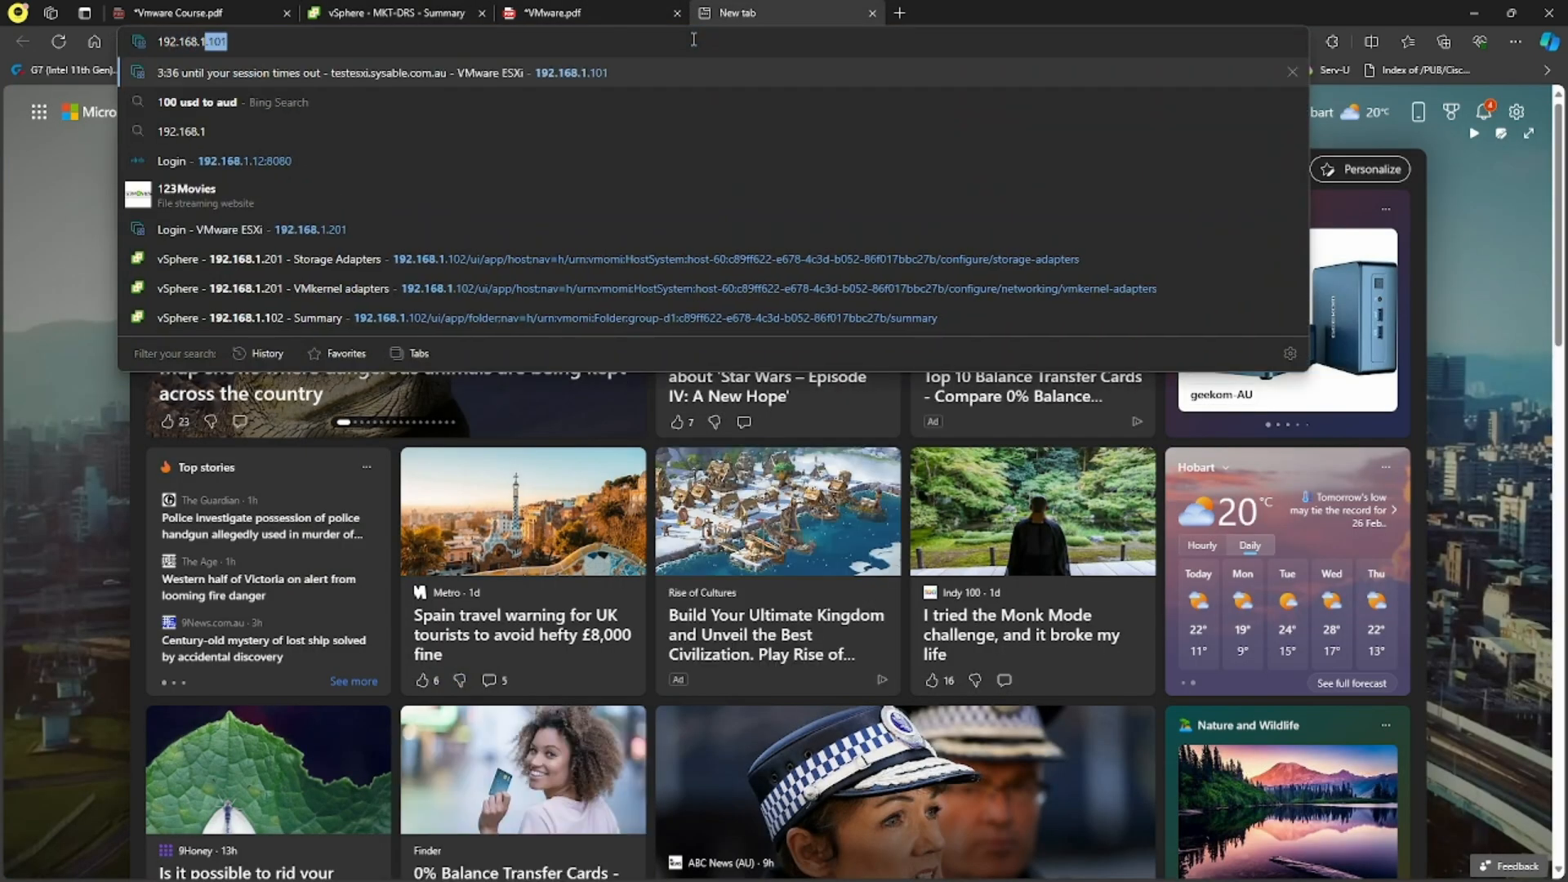
type(".201")
key("Return")
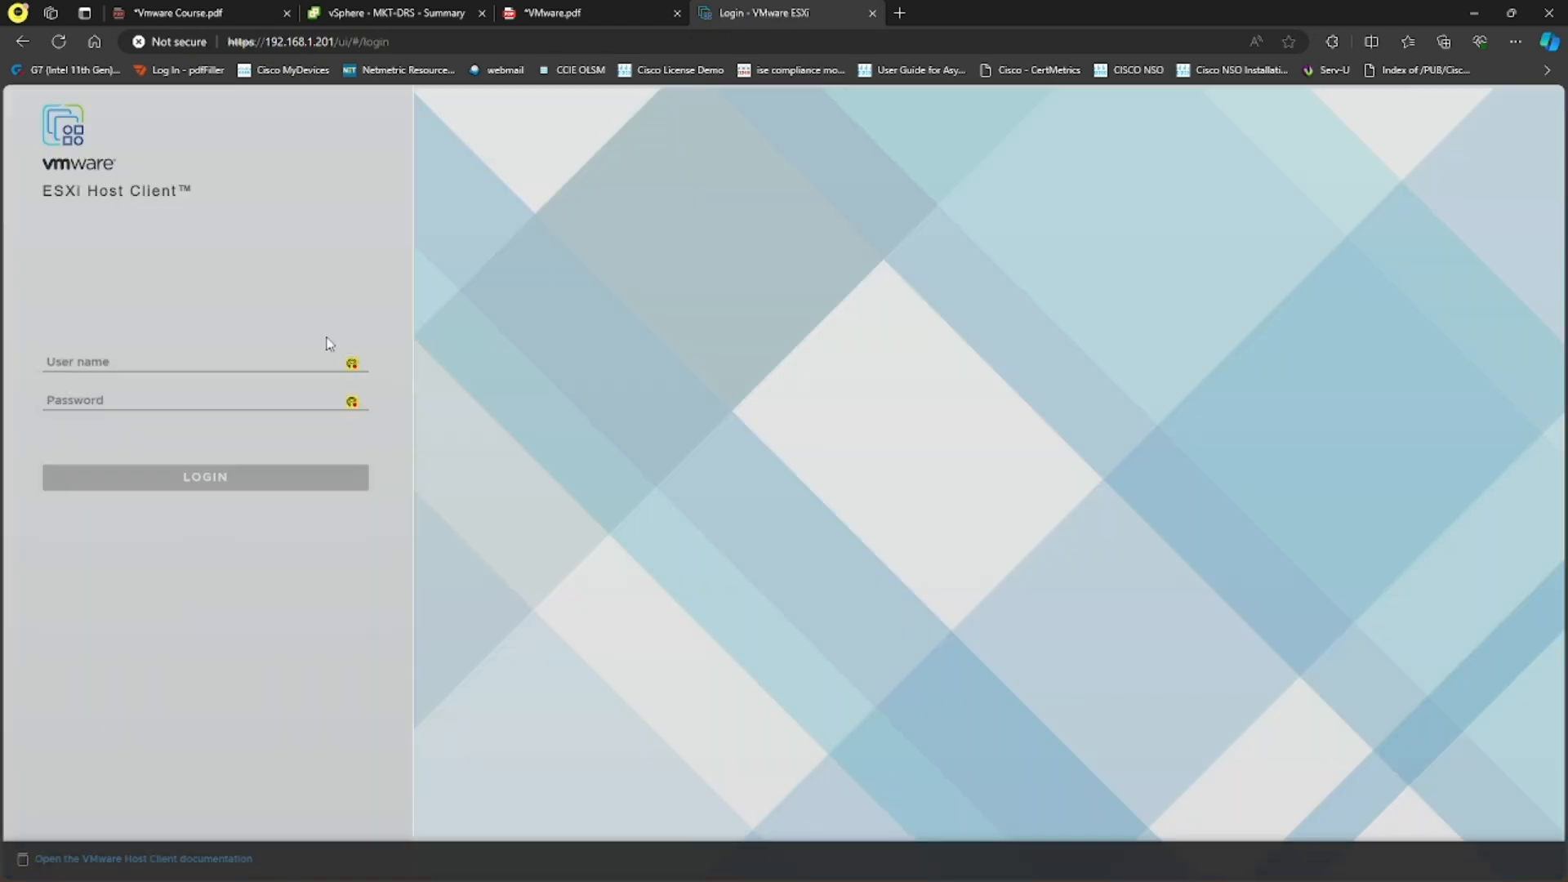
left_click(231, 360)
type("root")
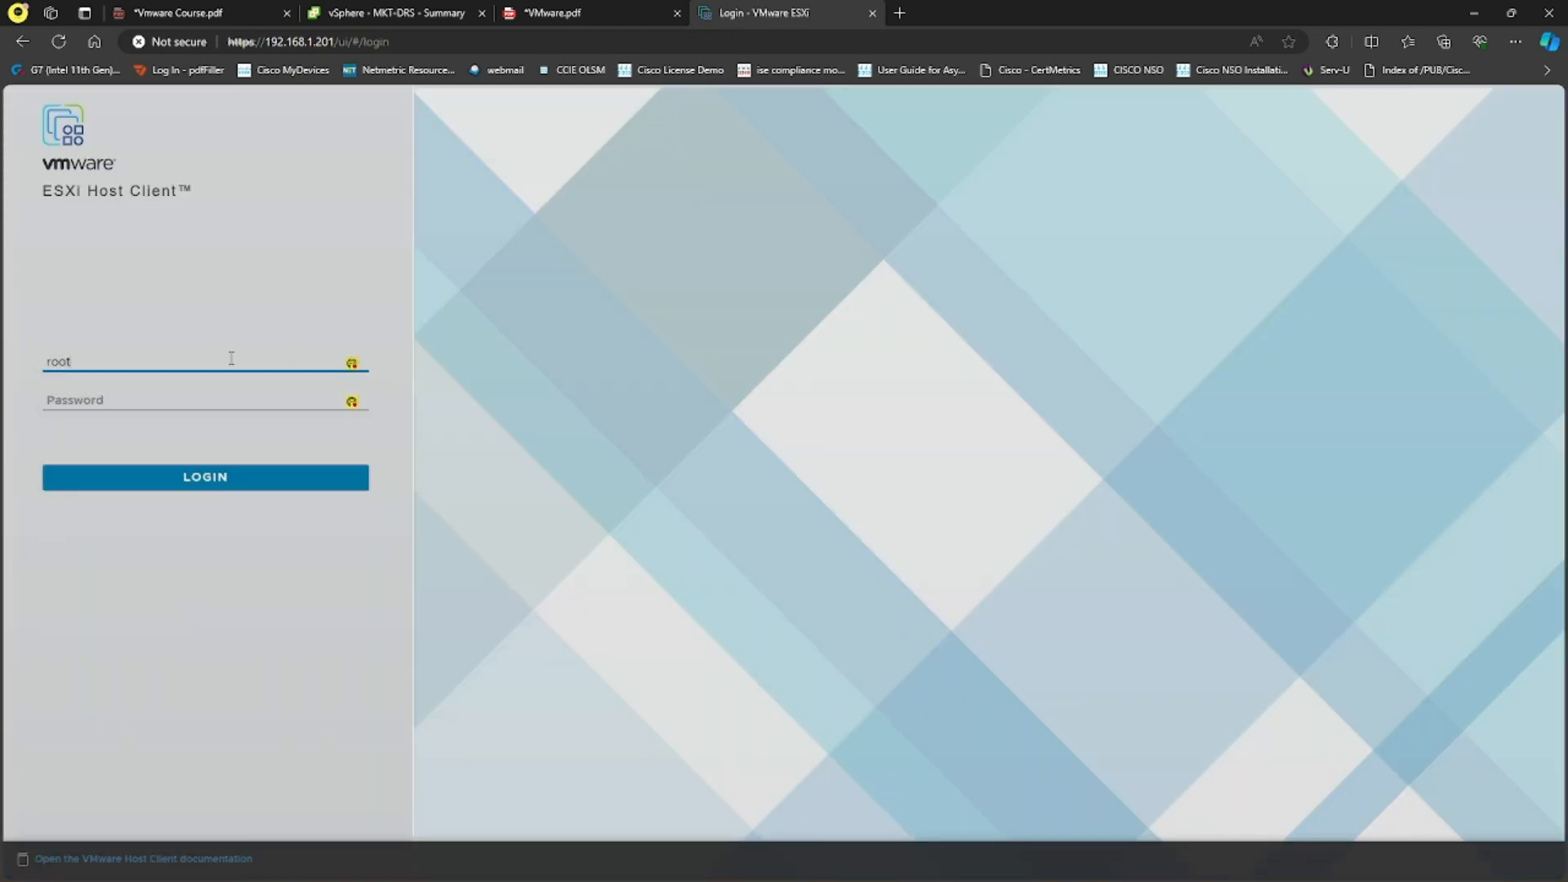
key("Tab")
type("•••••")
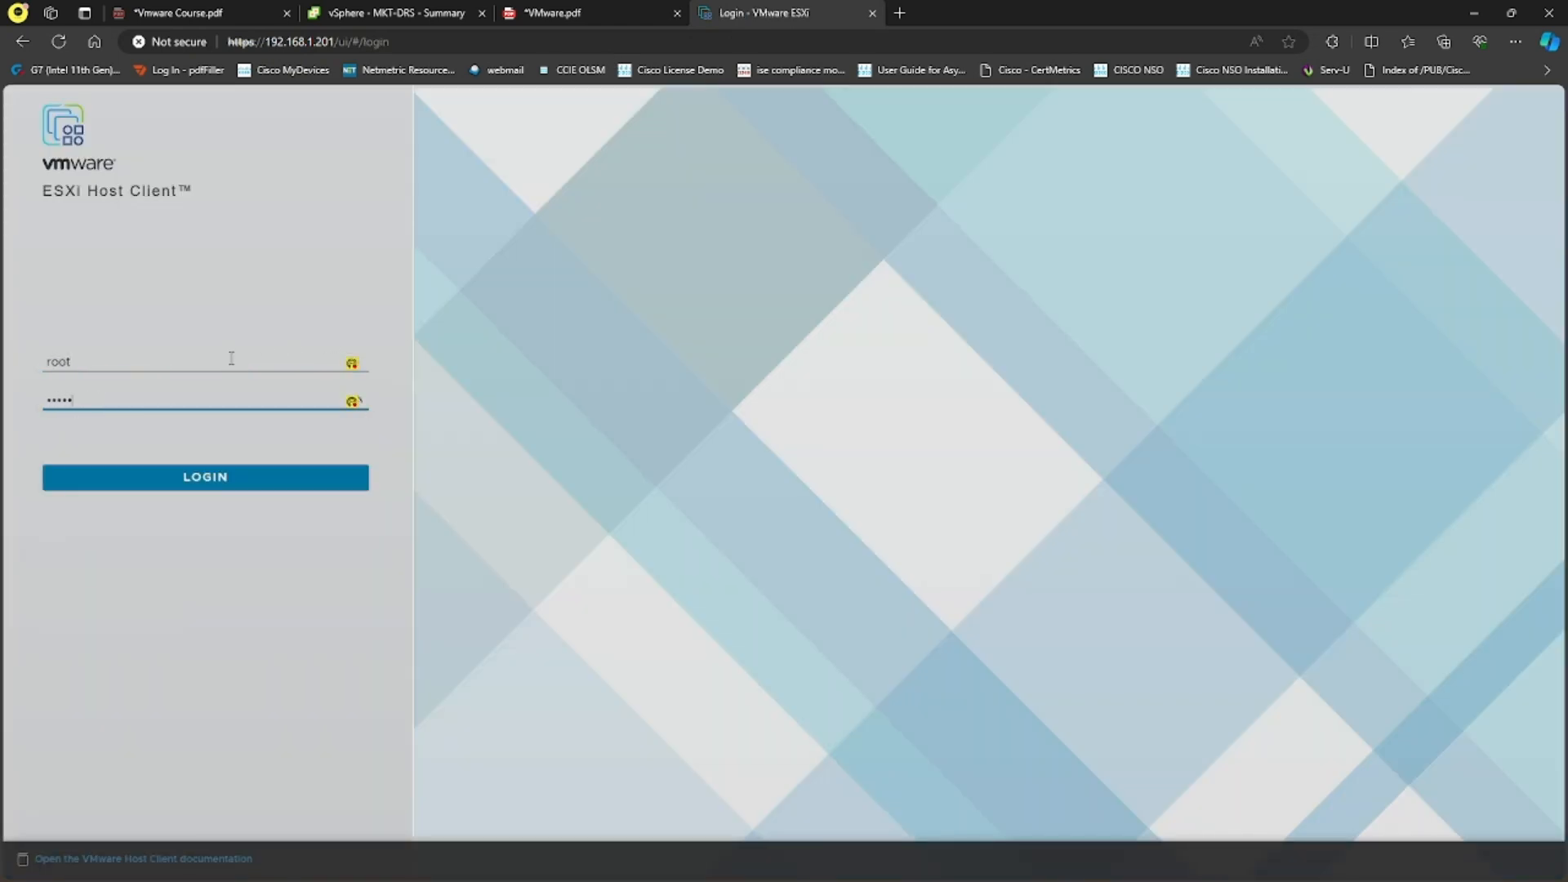
key("Return")
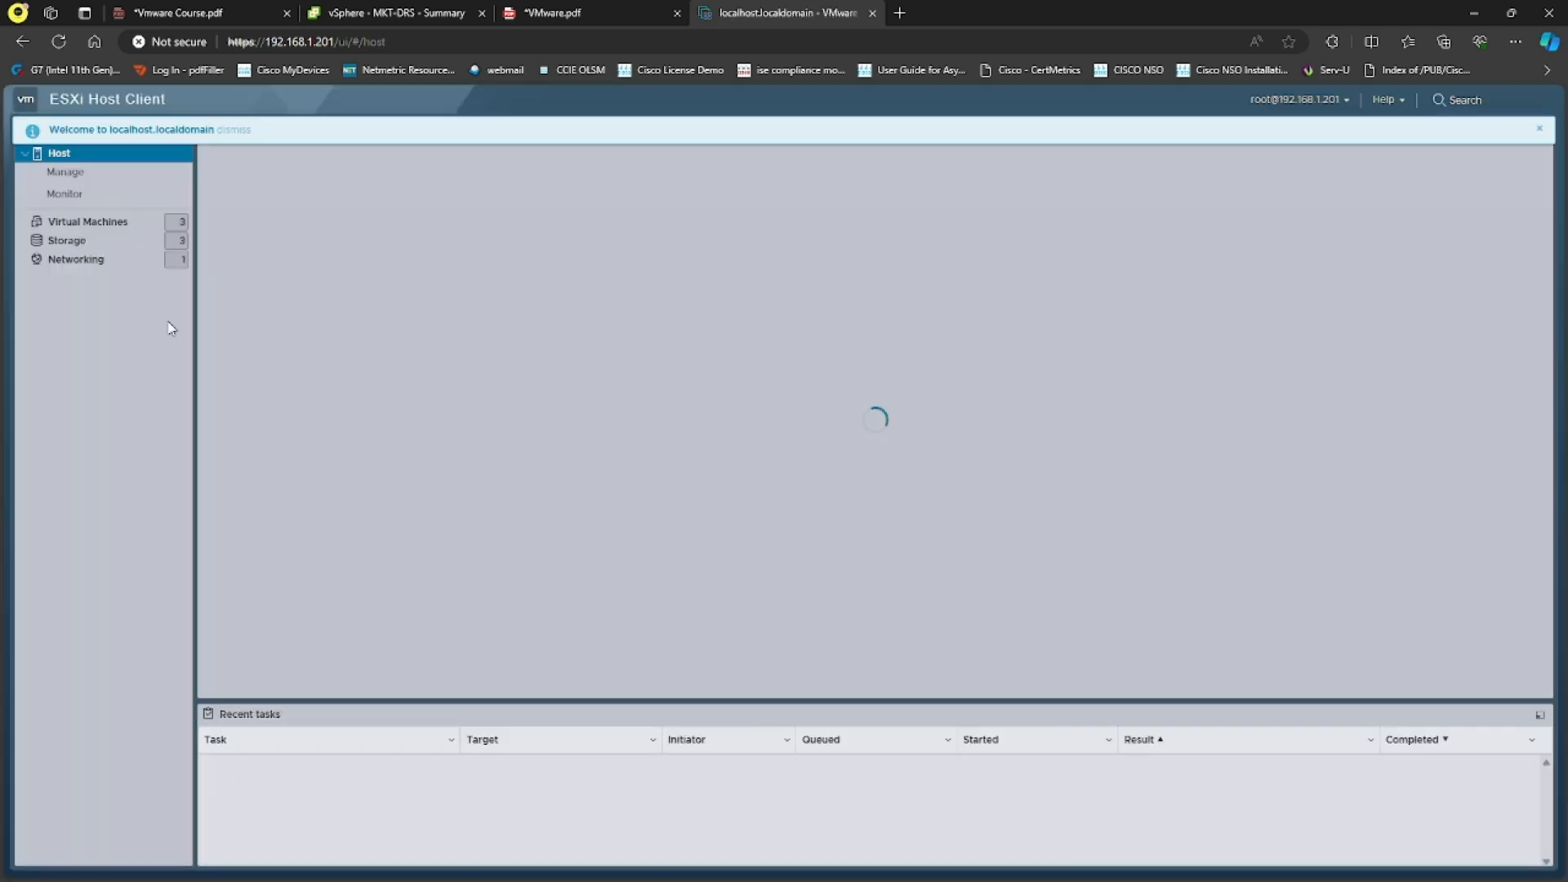
Step: Check the host's virtual machine list for MKT-DRS, then log out and close the tab
left_click(98, 222)
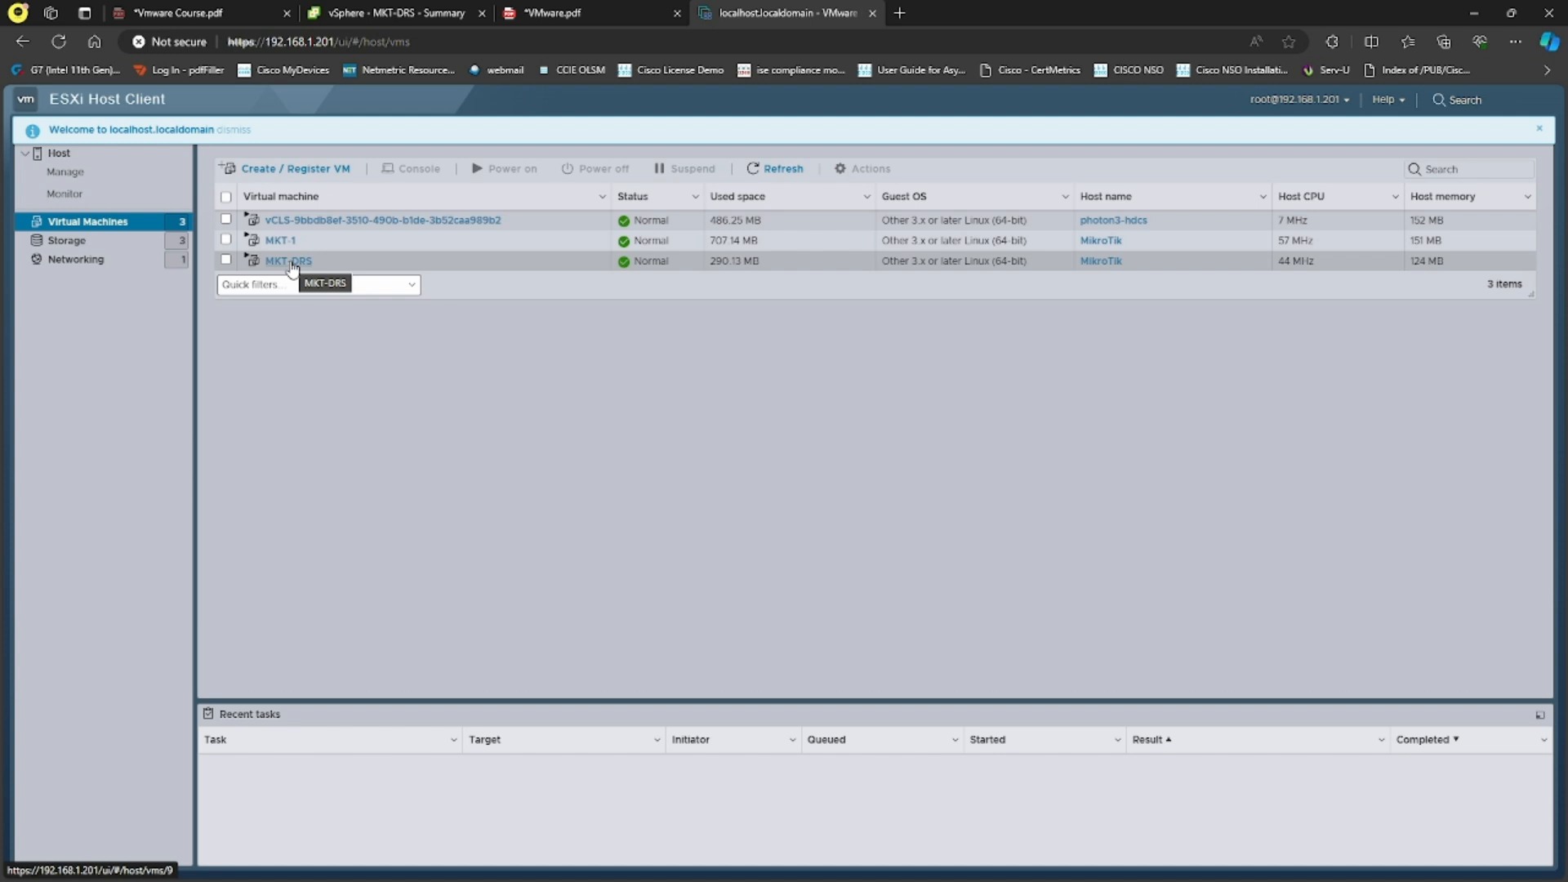
left_click(1306, 100)
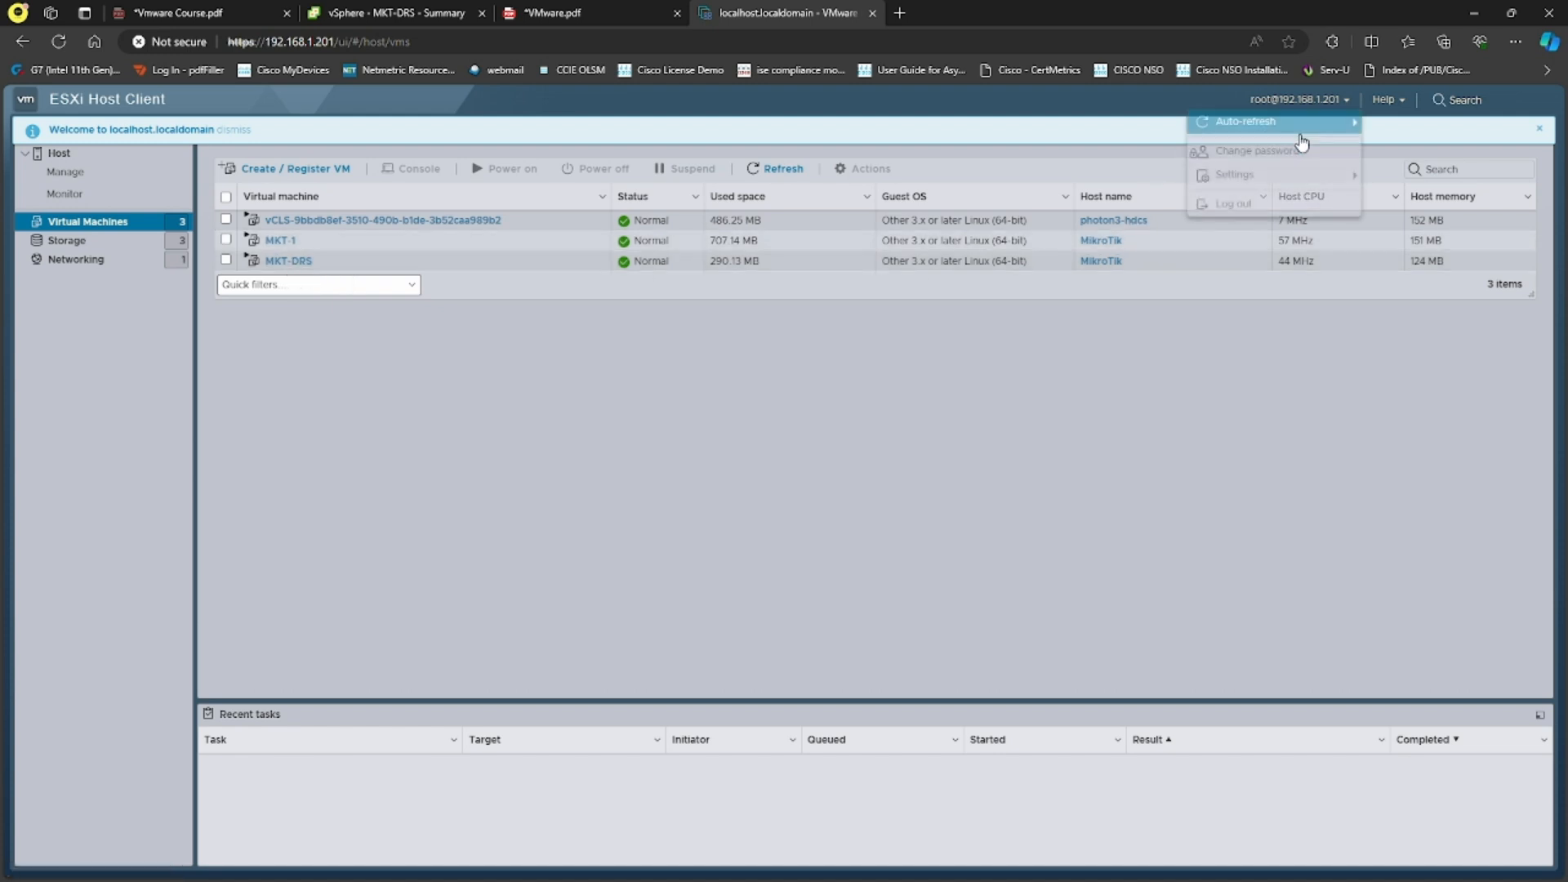
left_click(1233, 203)
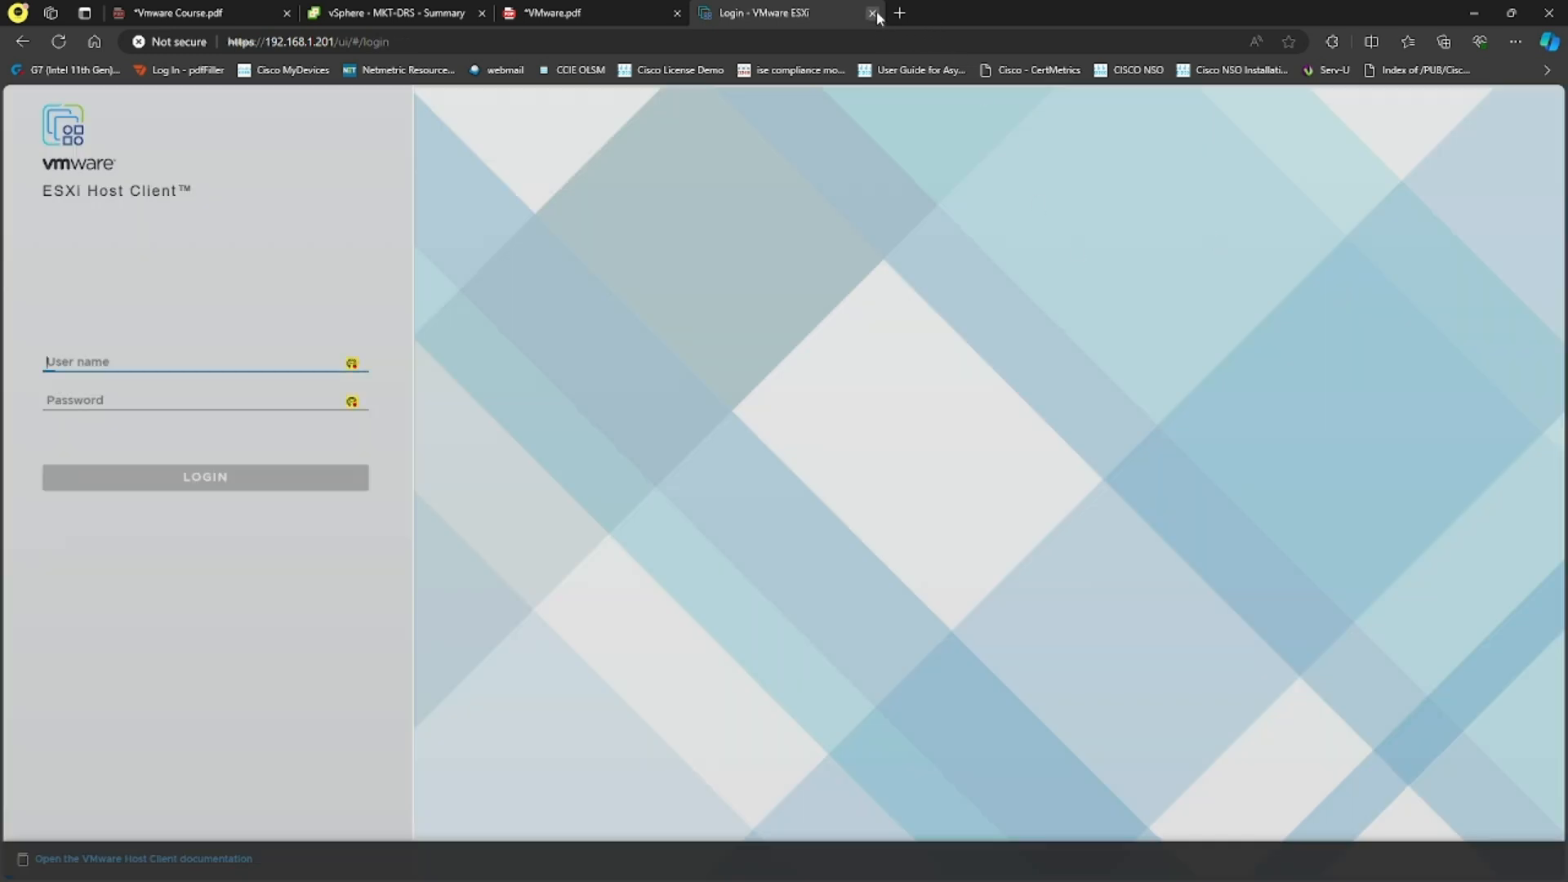
left_click(873, 13)
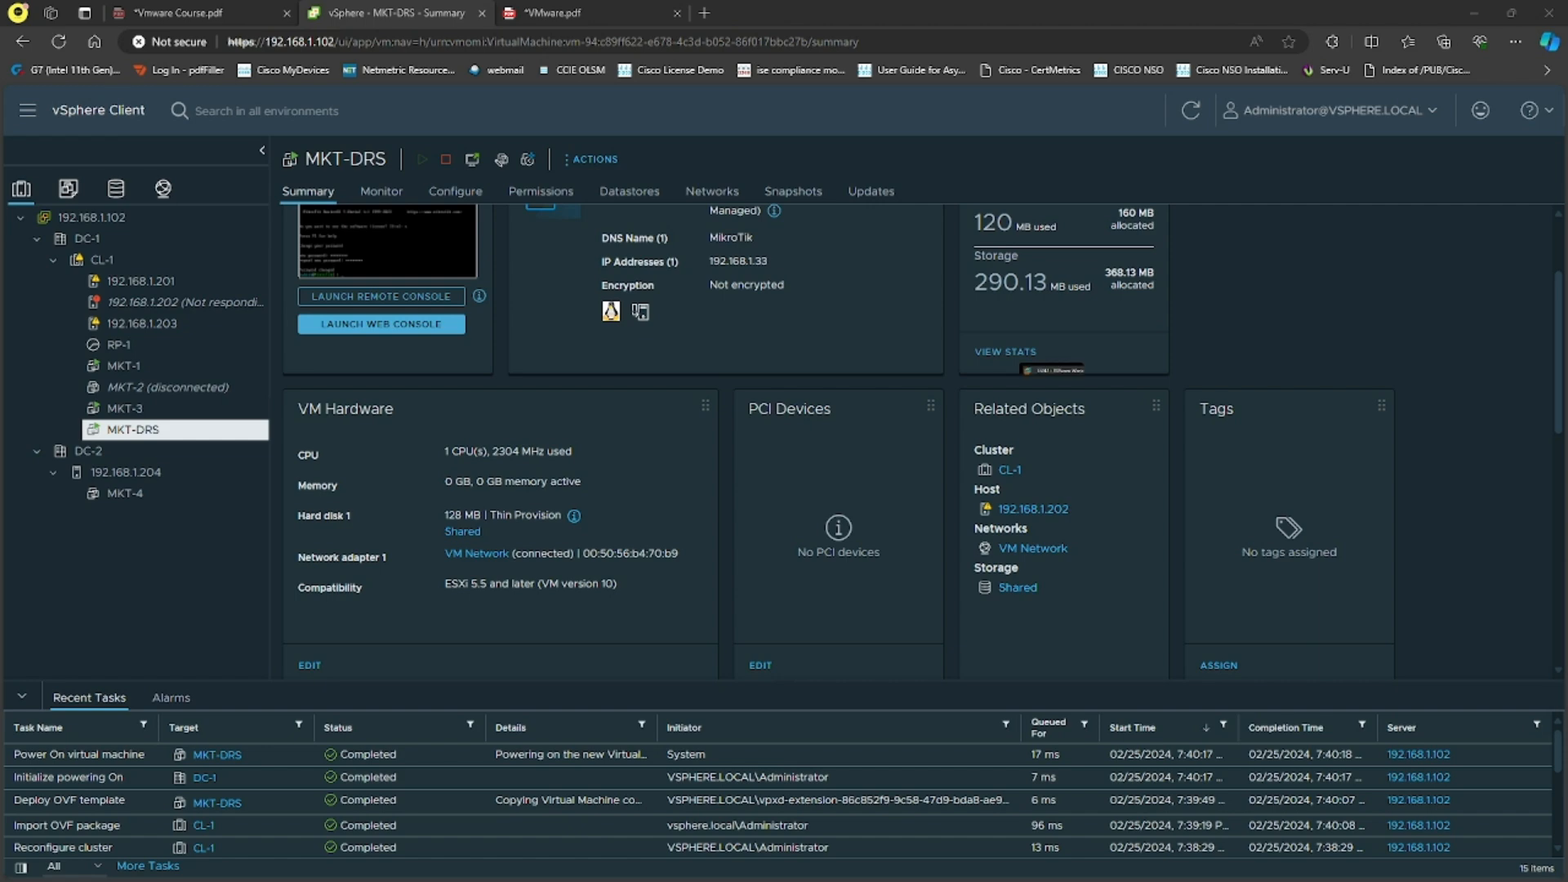
Step: Power on the ESXI2 virtual machine in VMware Workstation so ESXi boots
key("alt+Tab")
left_click(282, 124)
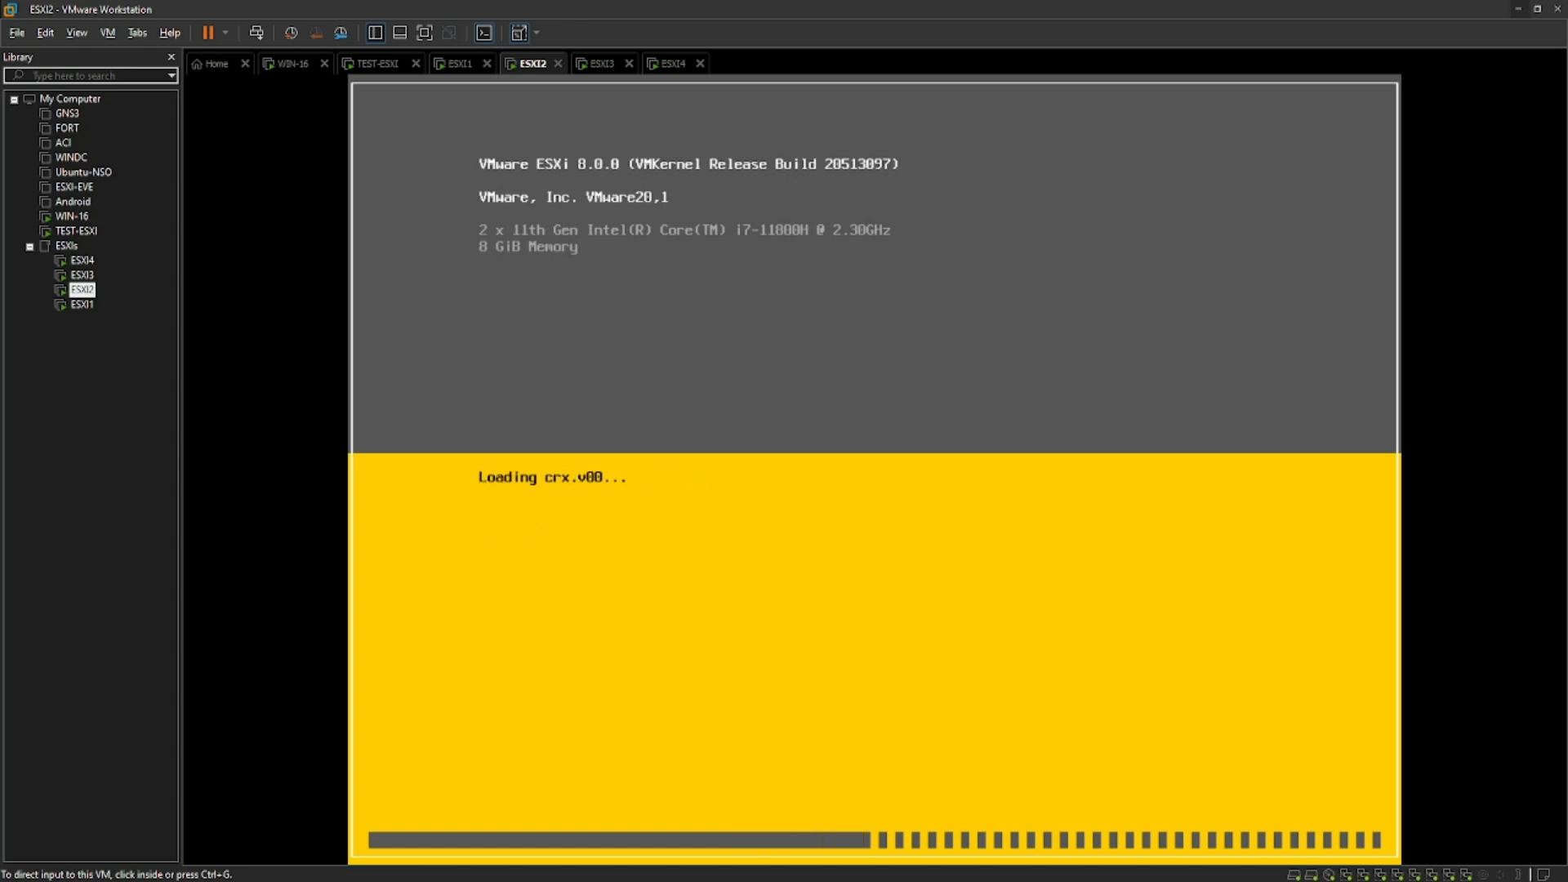
Step: Watch ESXI2 boot while viewing MKT-DRS in vSphere, then minimize Workstation and refresh vSphere
key("alt+Tab")
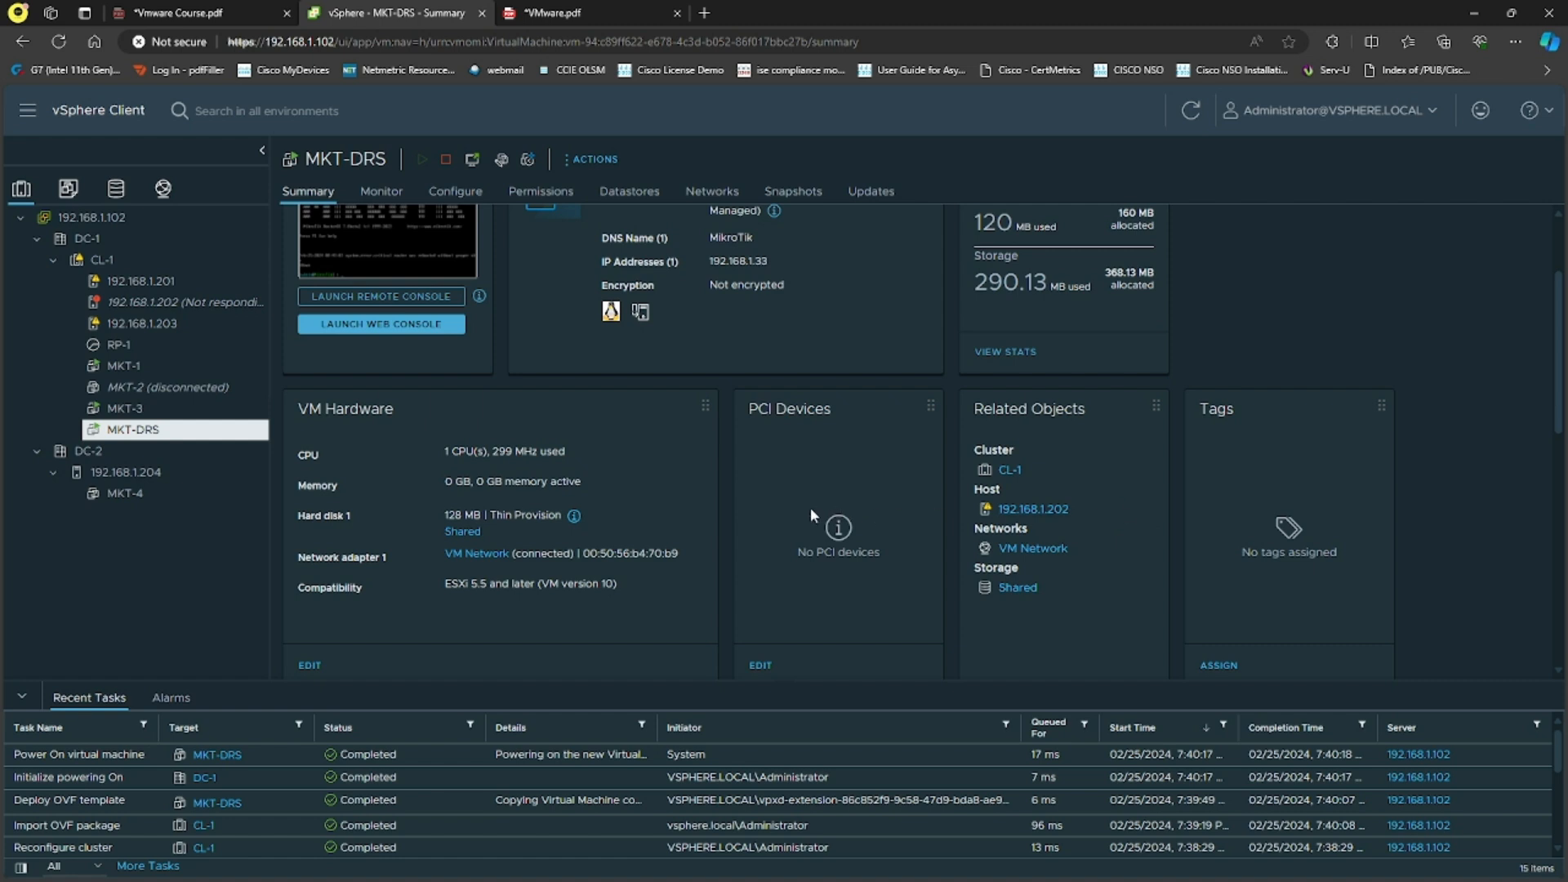
scroll(779, 500, "up", 1)
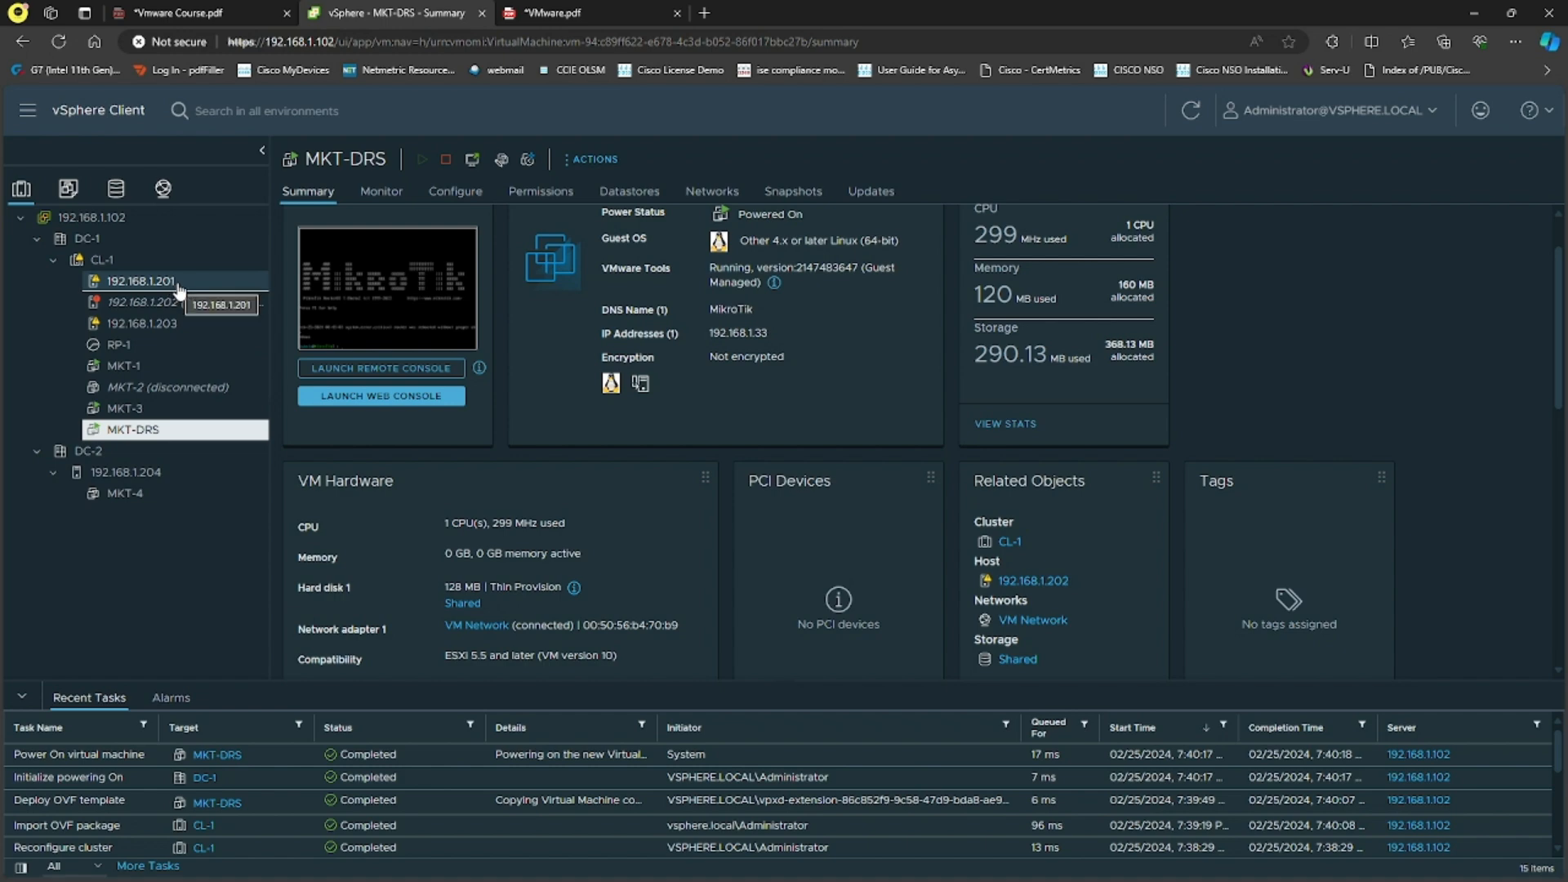
scroll(842, 375, "up", 1)
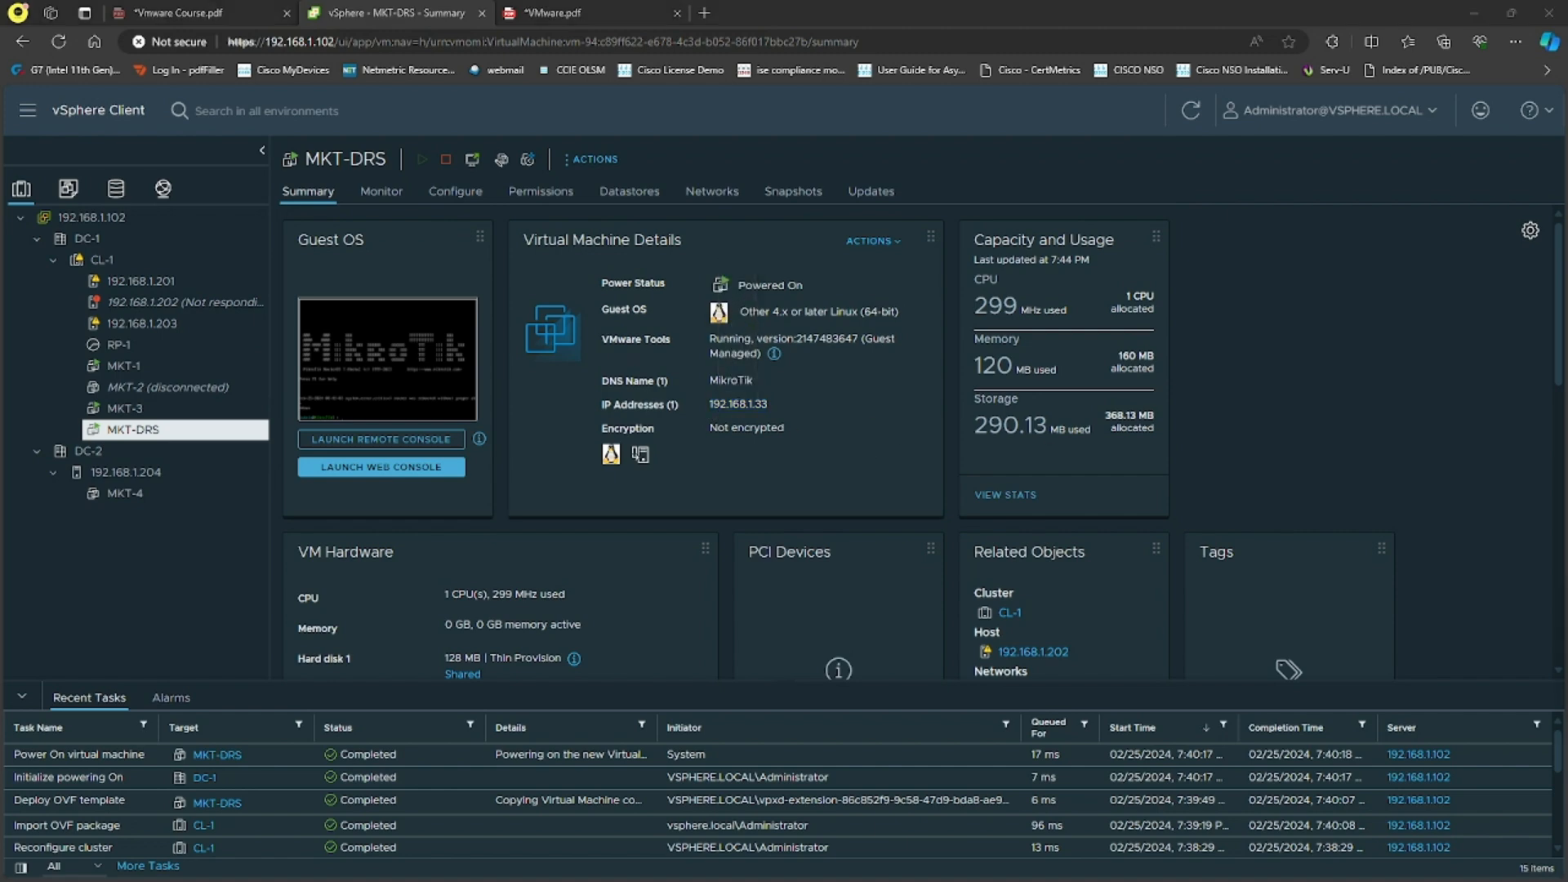
key("alt+Tab")
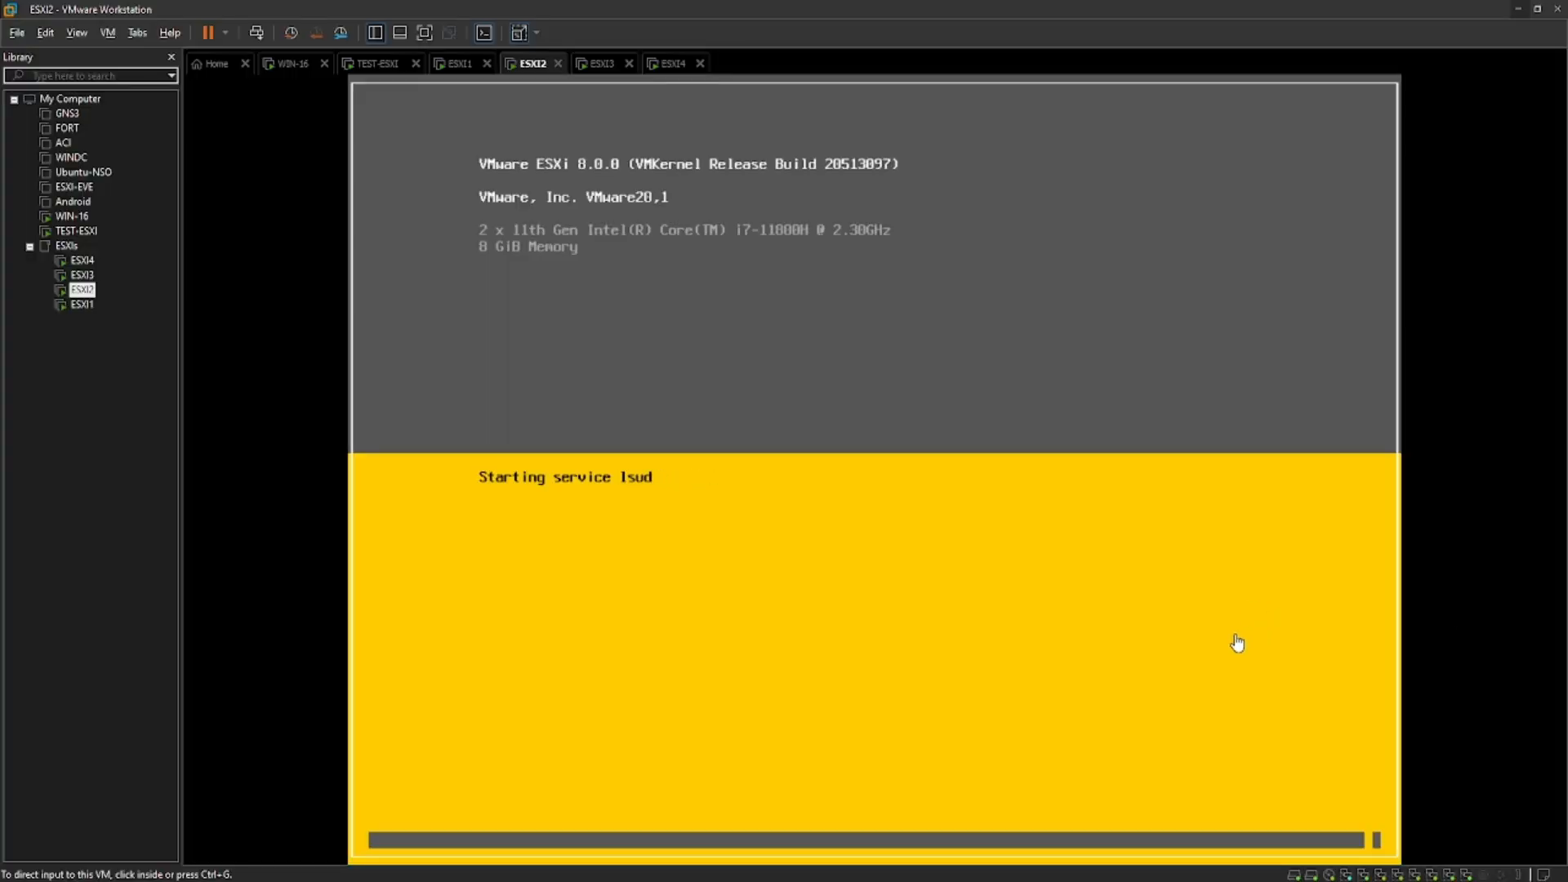
key("alt+Tab")
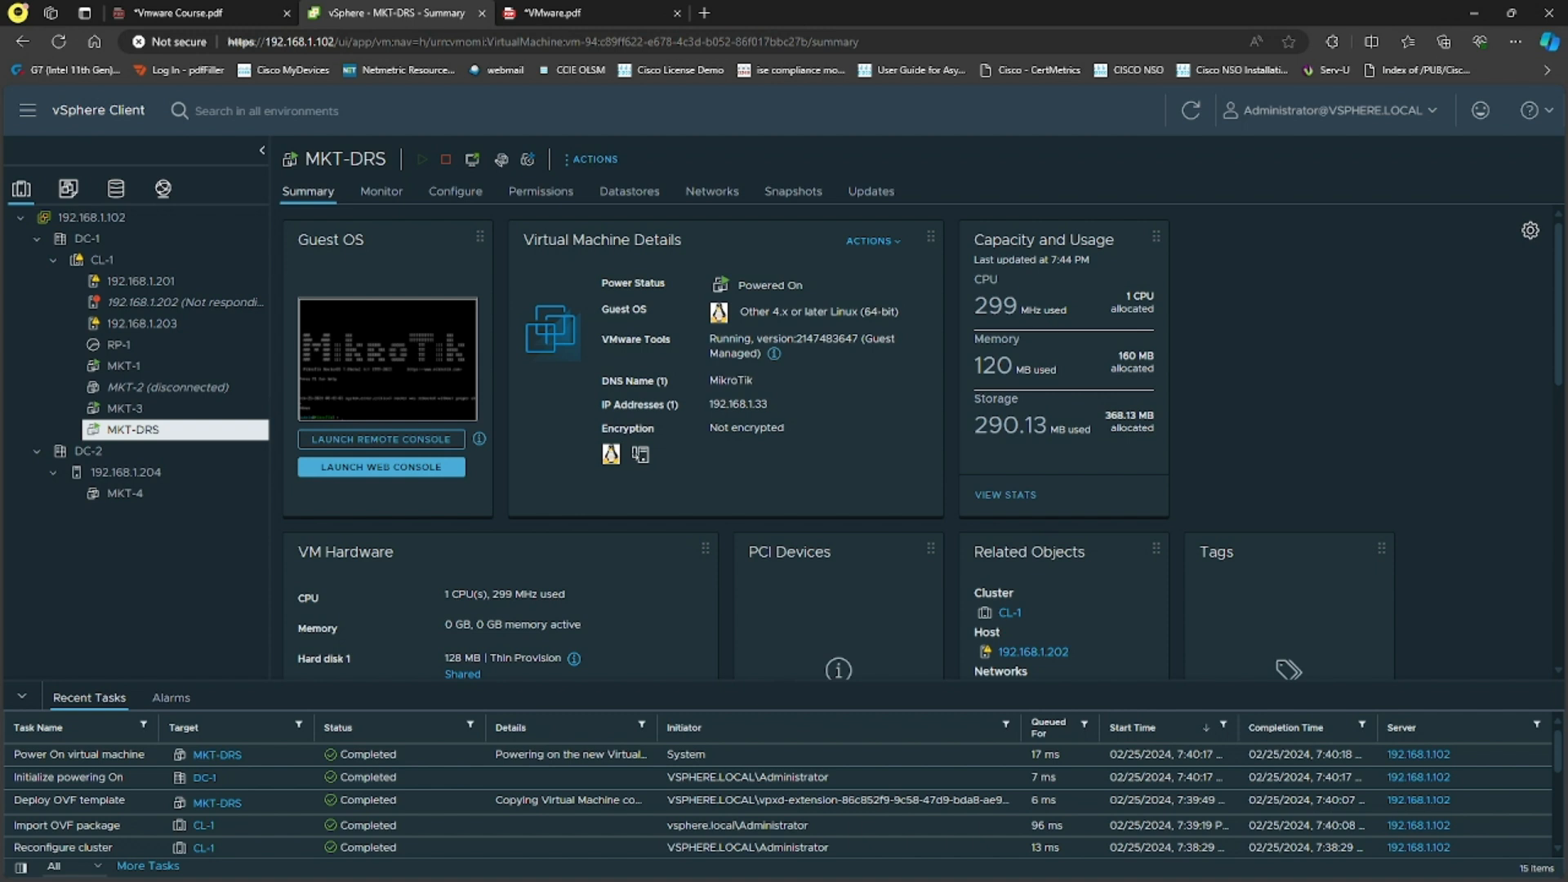
scroll(1217, 528, "down", 4)
scroll(1239, 487, "up", 4)
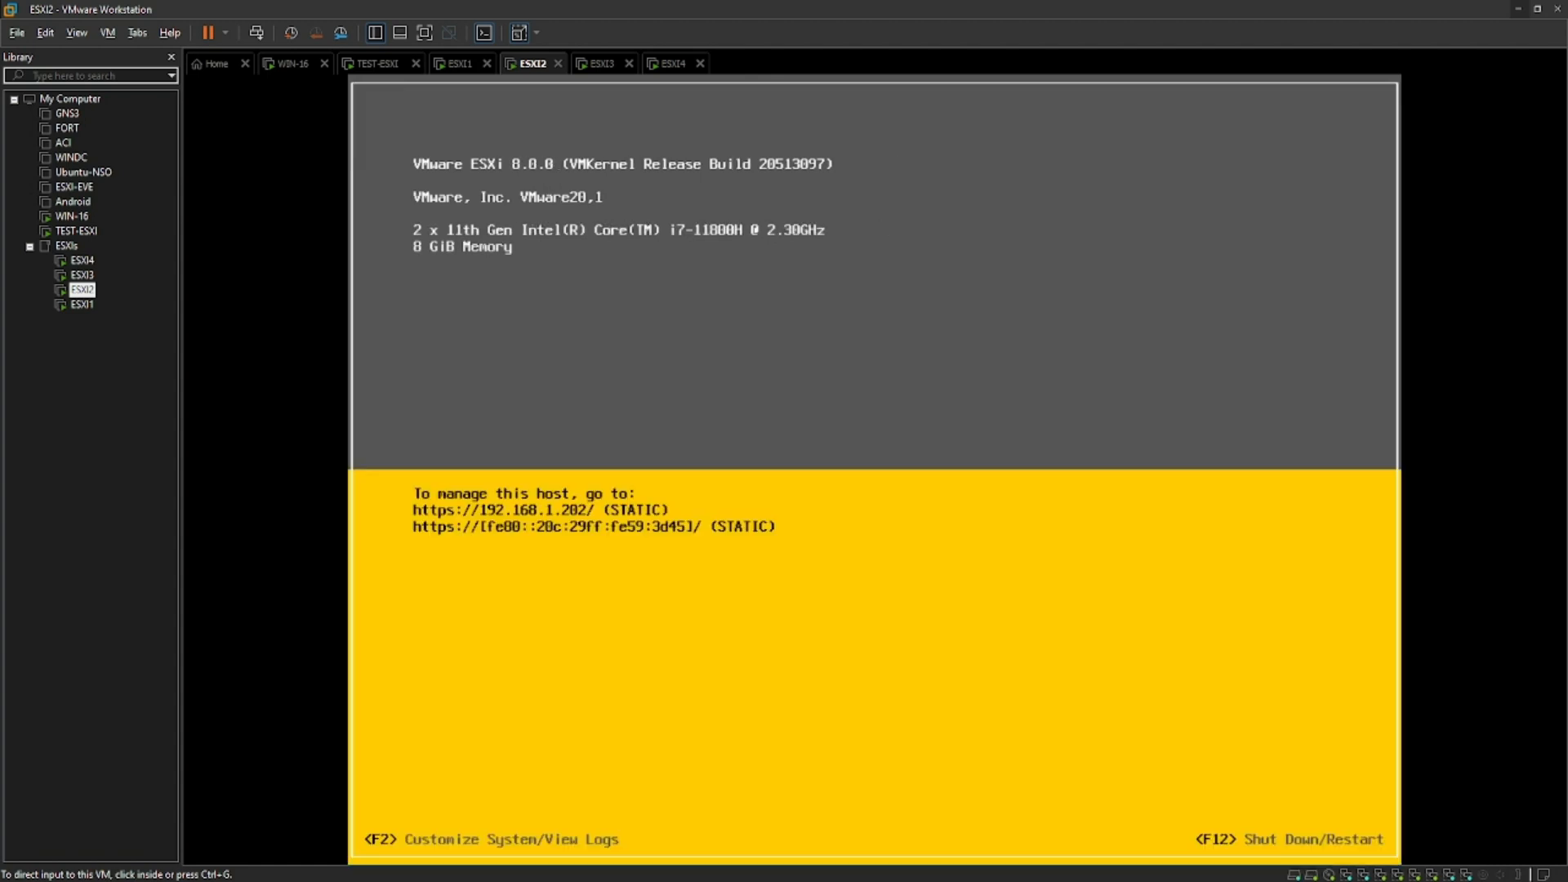
left_click(1518, 8)
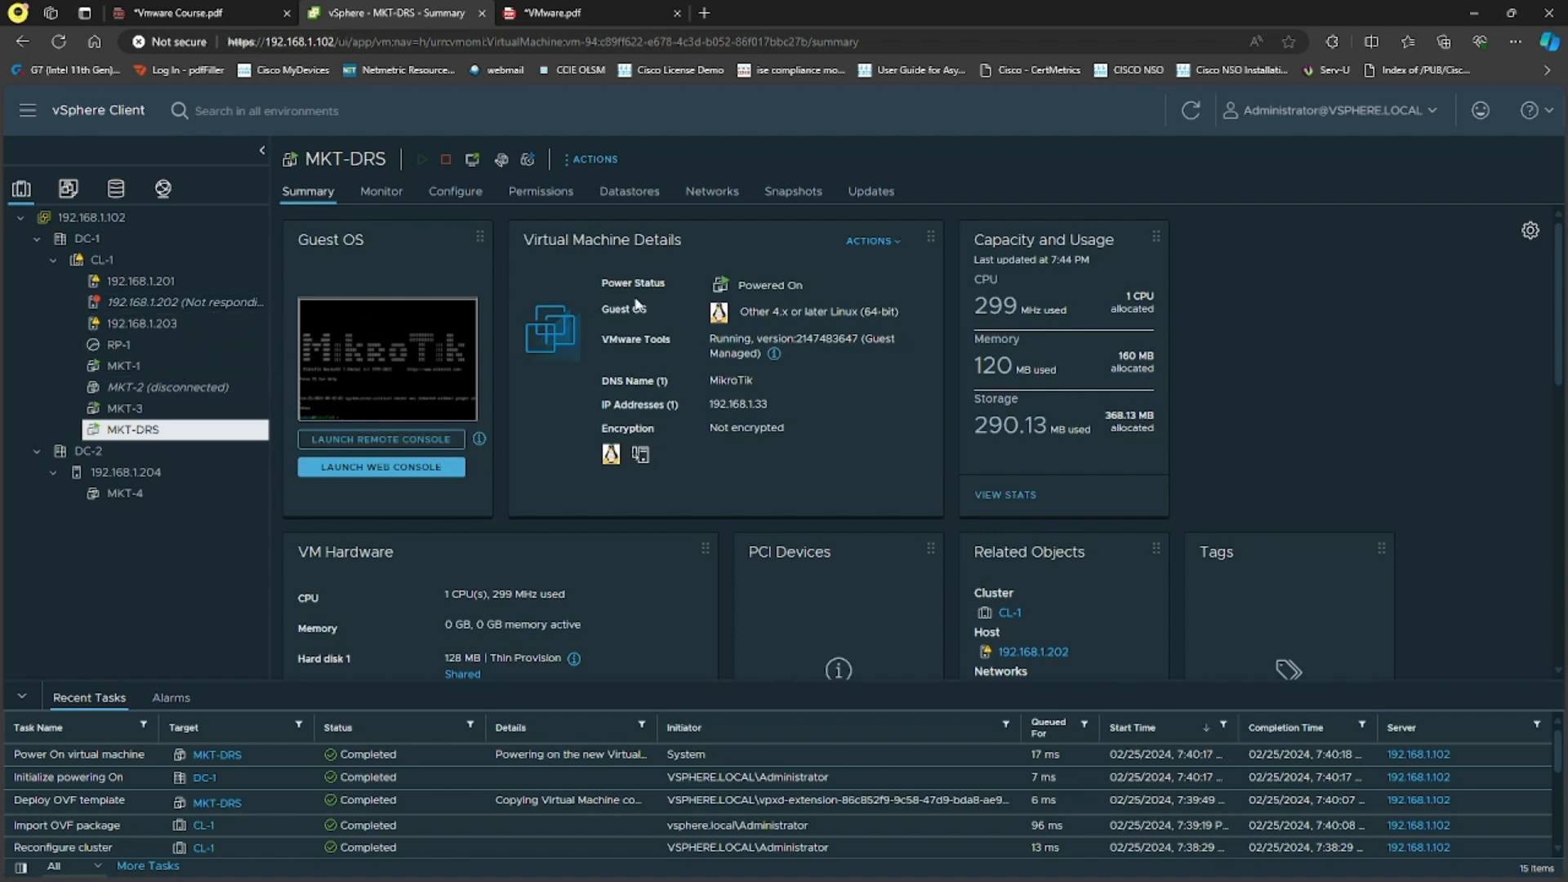
left_click(1190, 111)
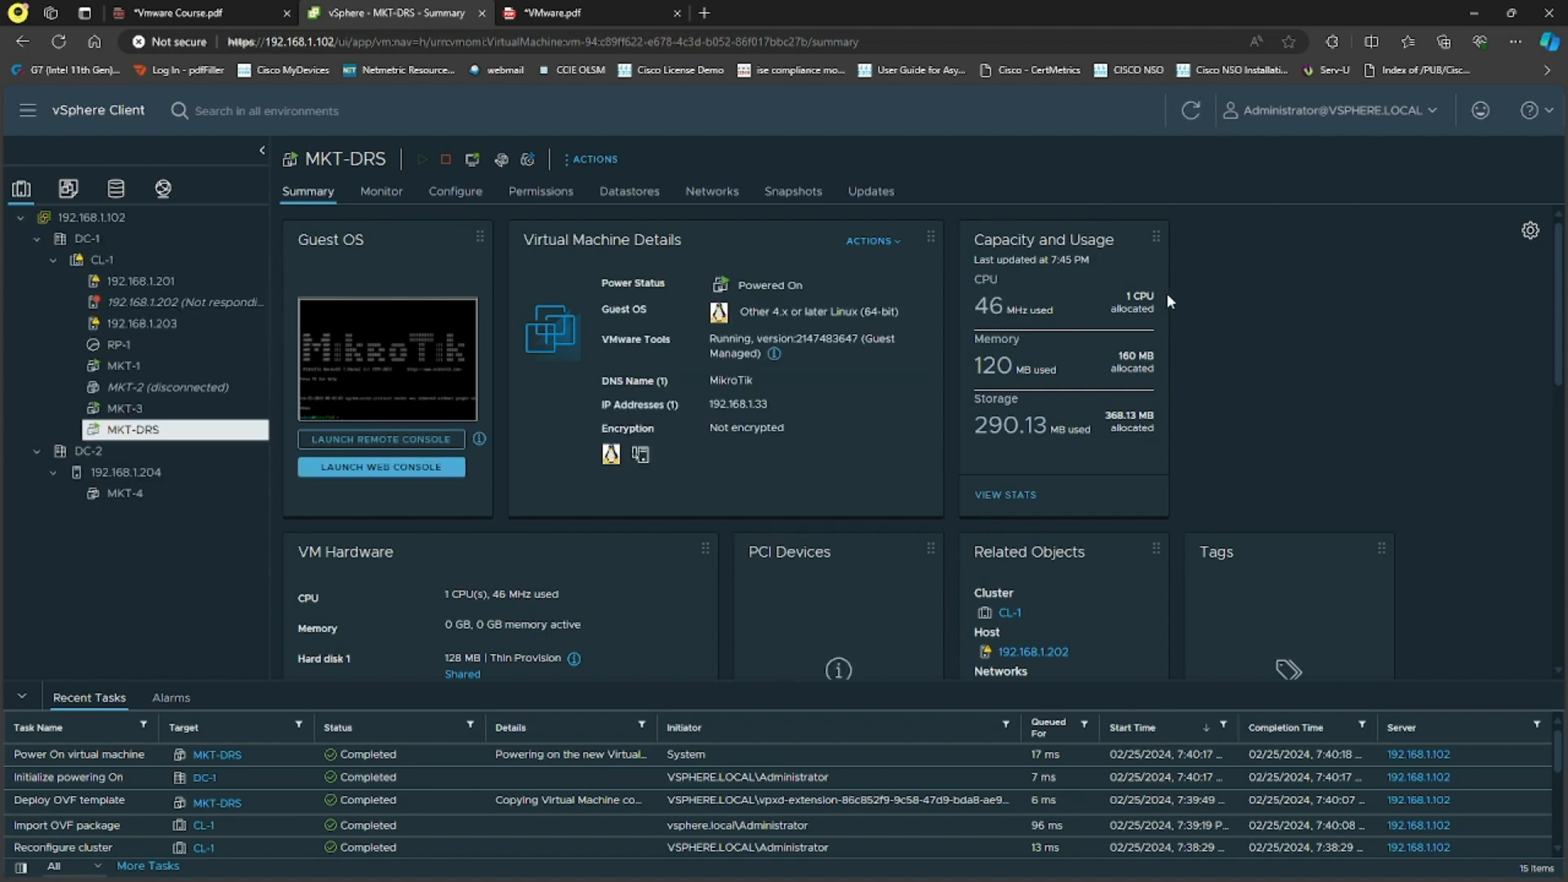
Step: Start reconnecting host 192.168.1.202, cancel, refresh, and open its Summary showing Connected
right_click(217, 309)
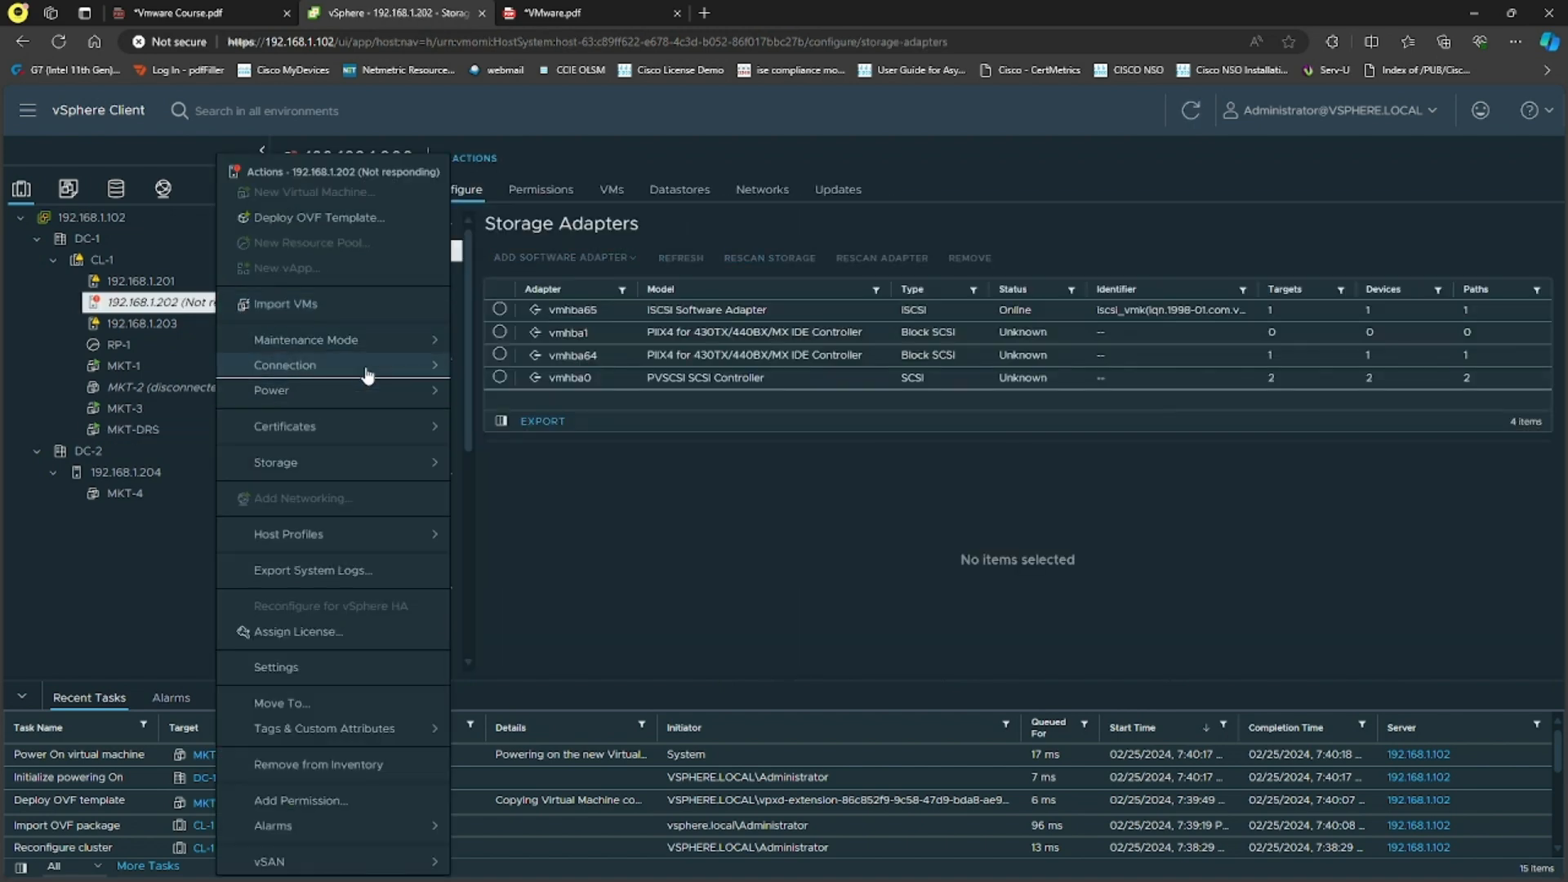
mouse_move(425, 366)
left_click(526, 382)
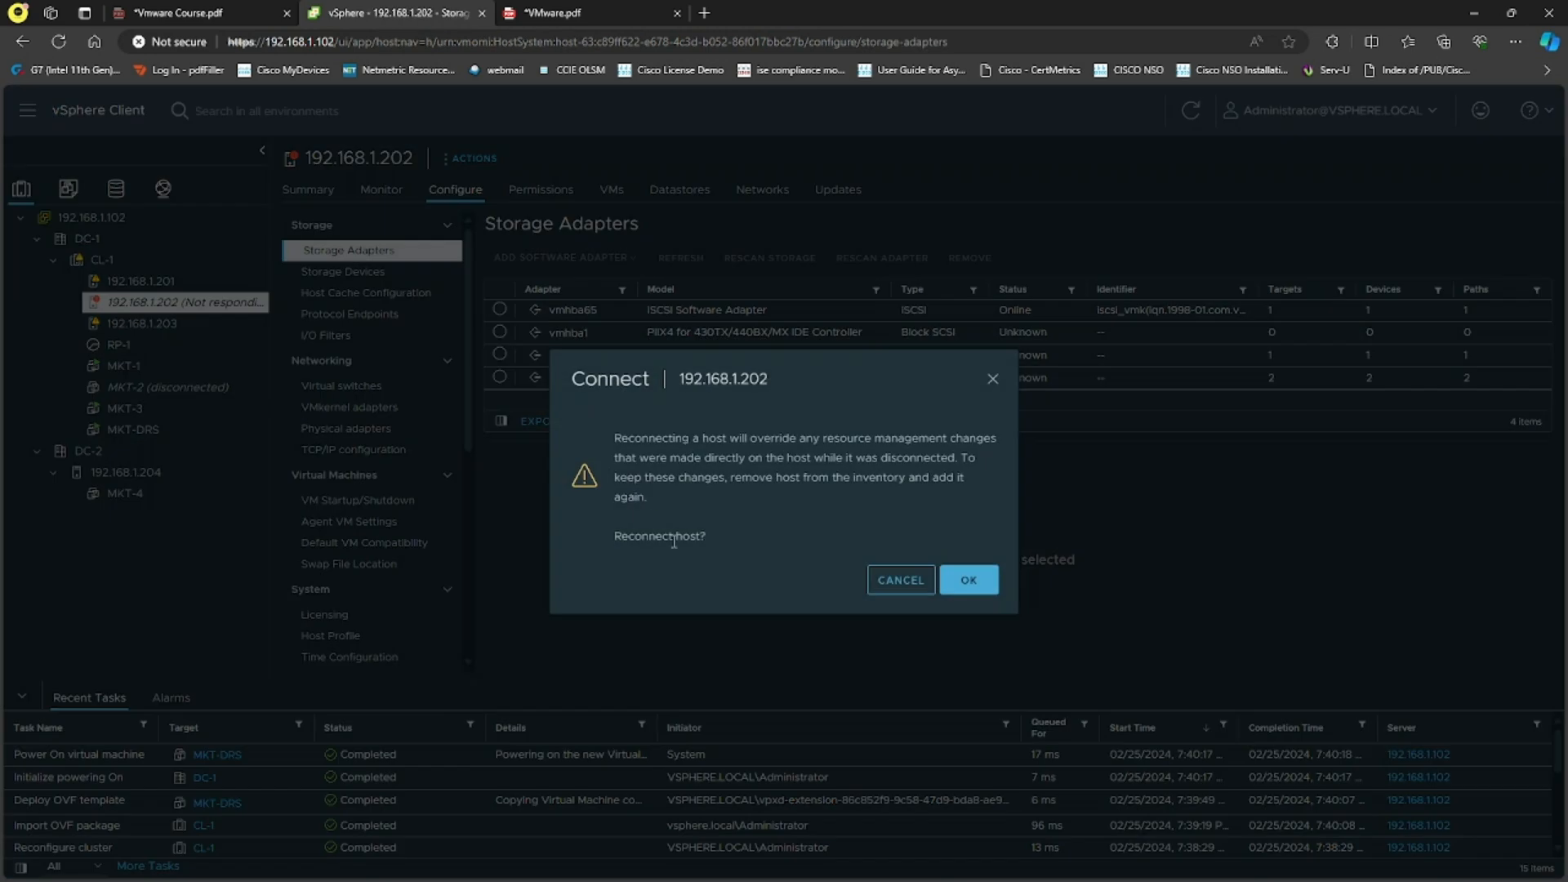
left_click(907, 581)
left_click(1191, 110)
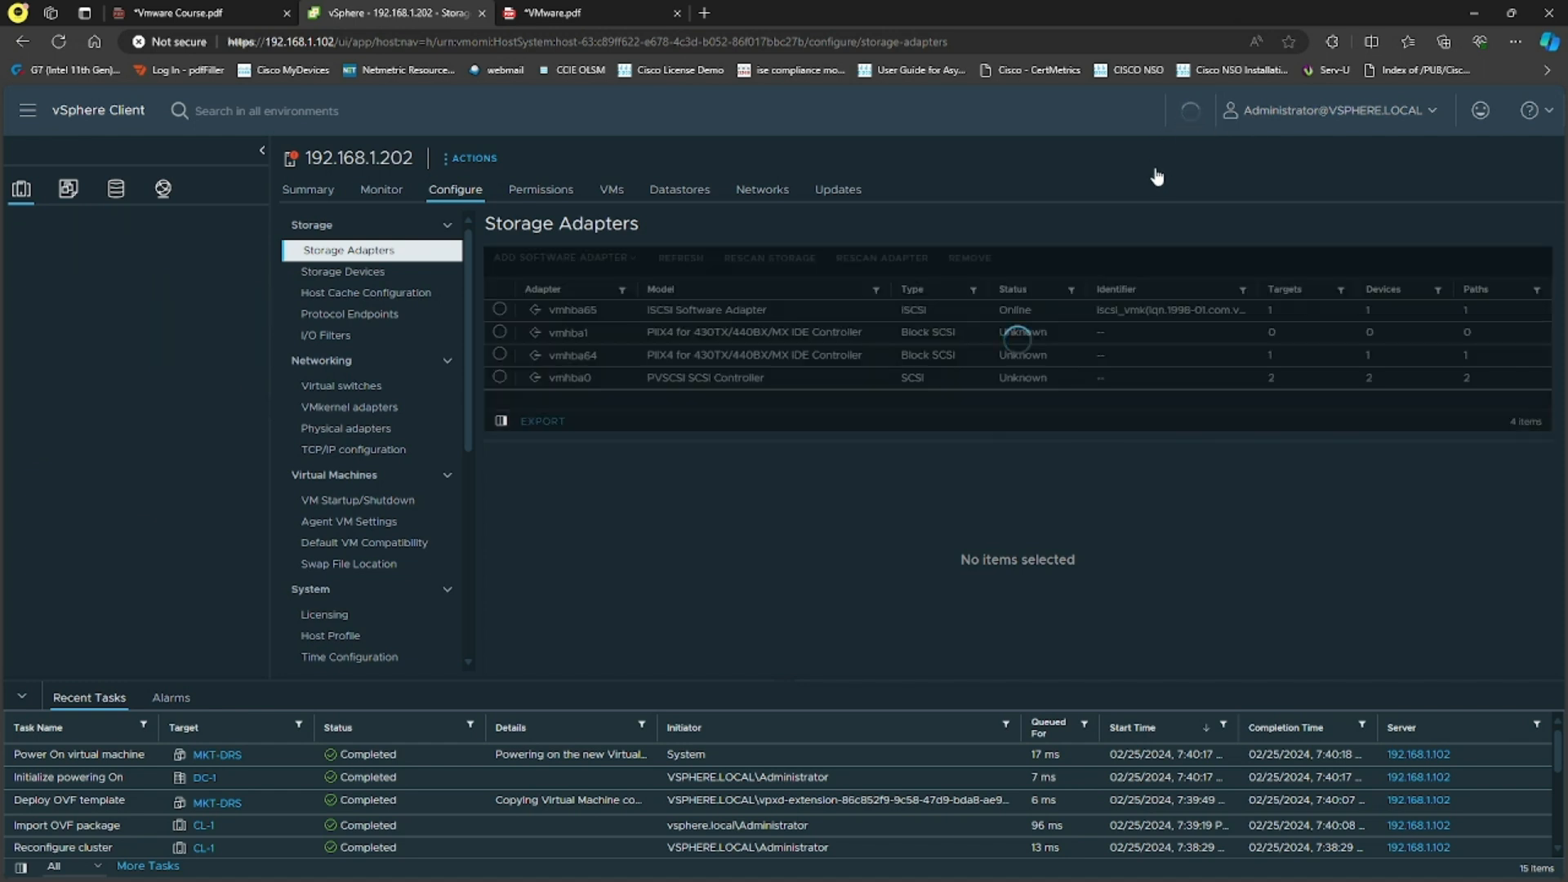
left_click(309, 191)
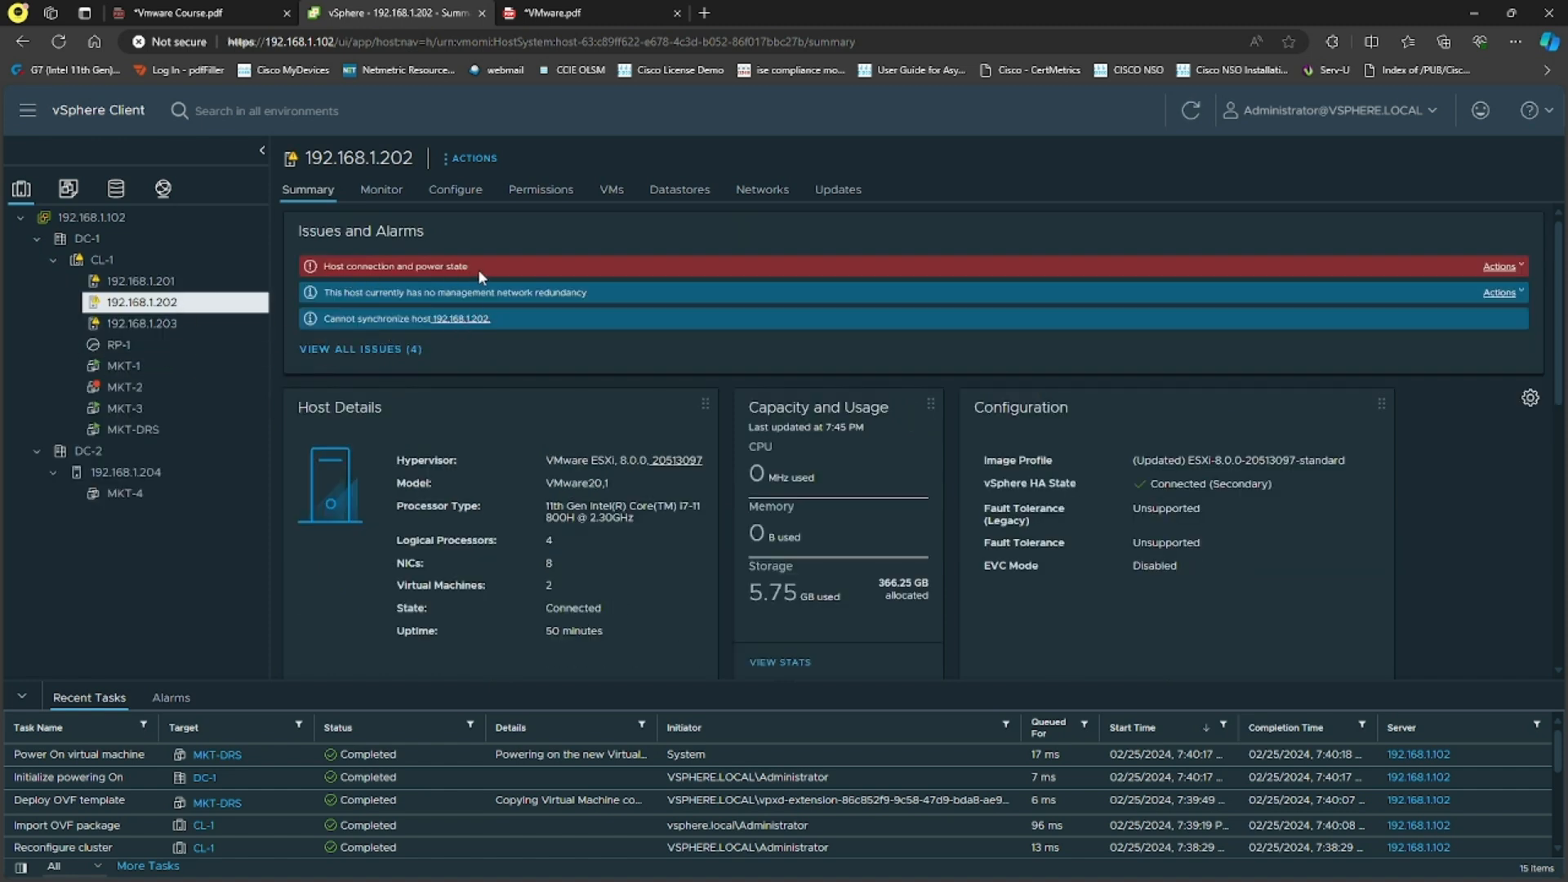
Step: Reset the red Host connection and power state alarm to green and inspect the redundancy warning
left_click_drag(381, 267, 1518, 274)
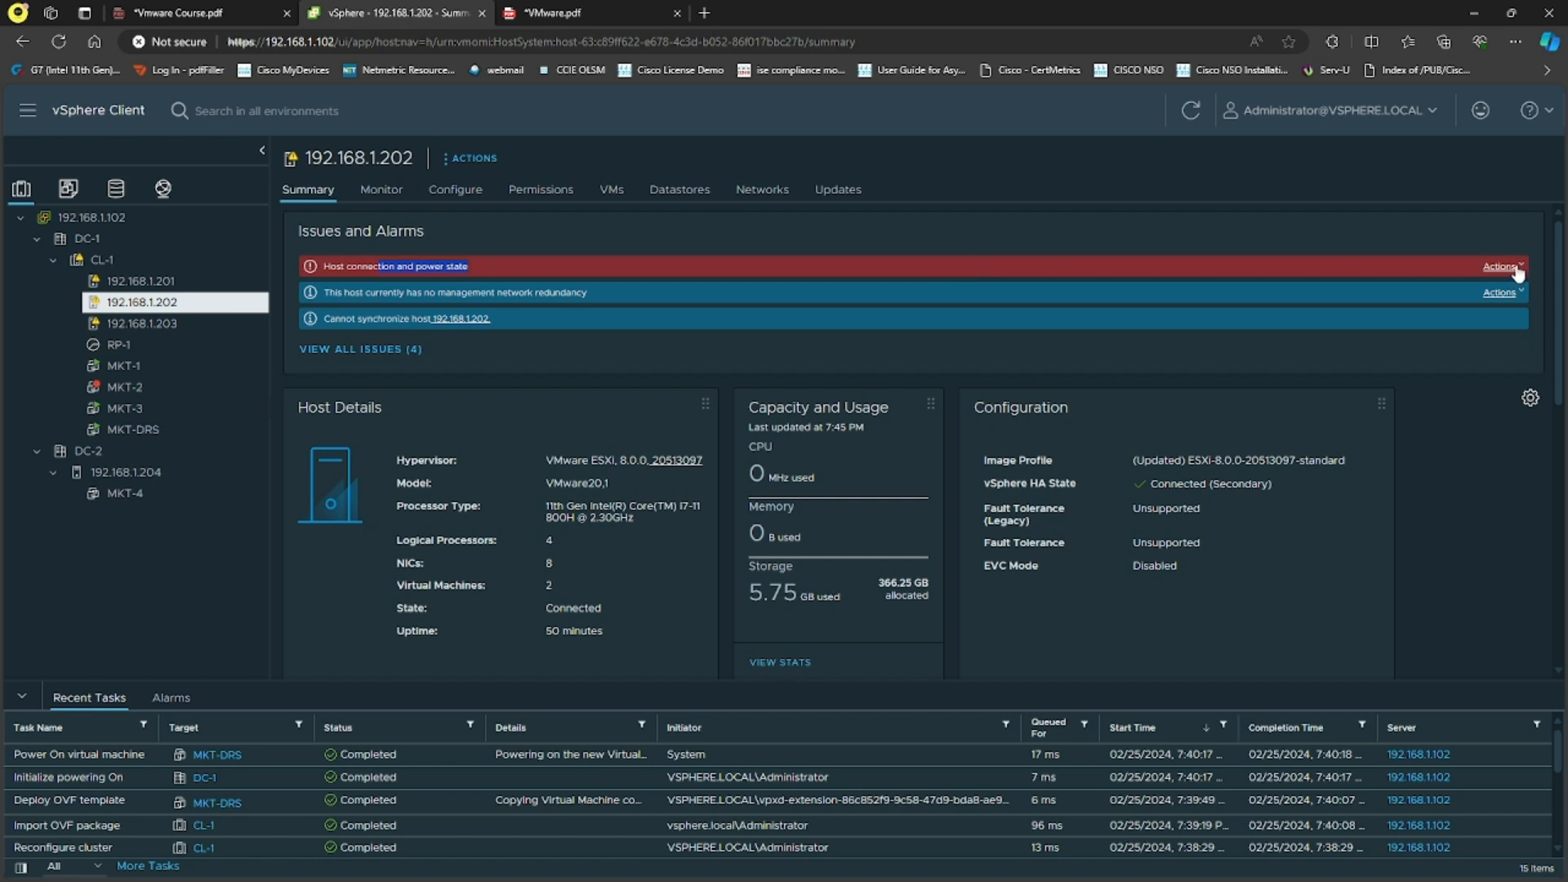
left_click(1516, 270)
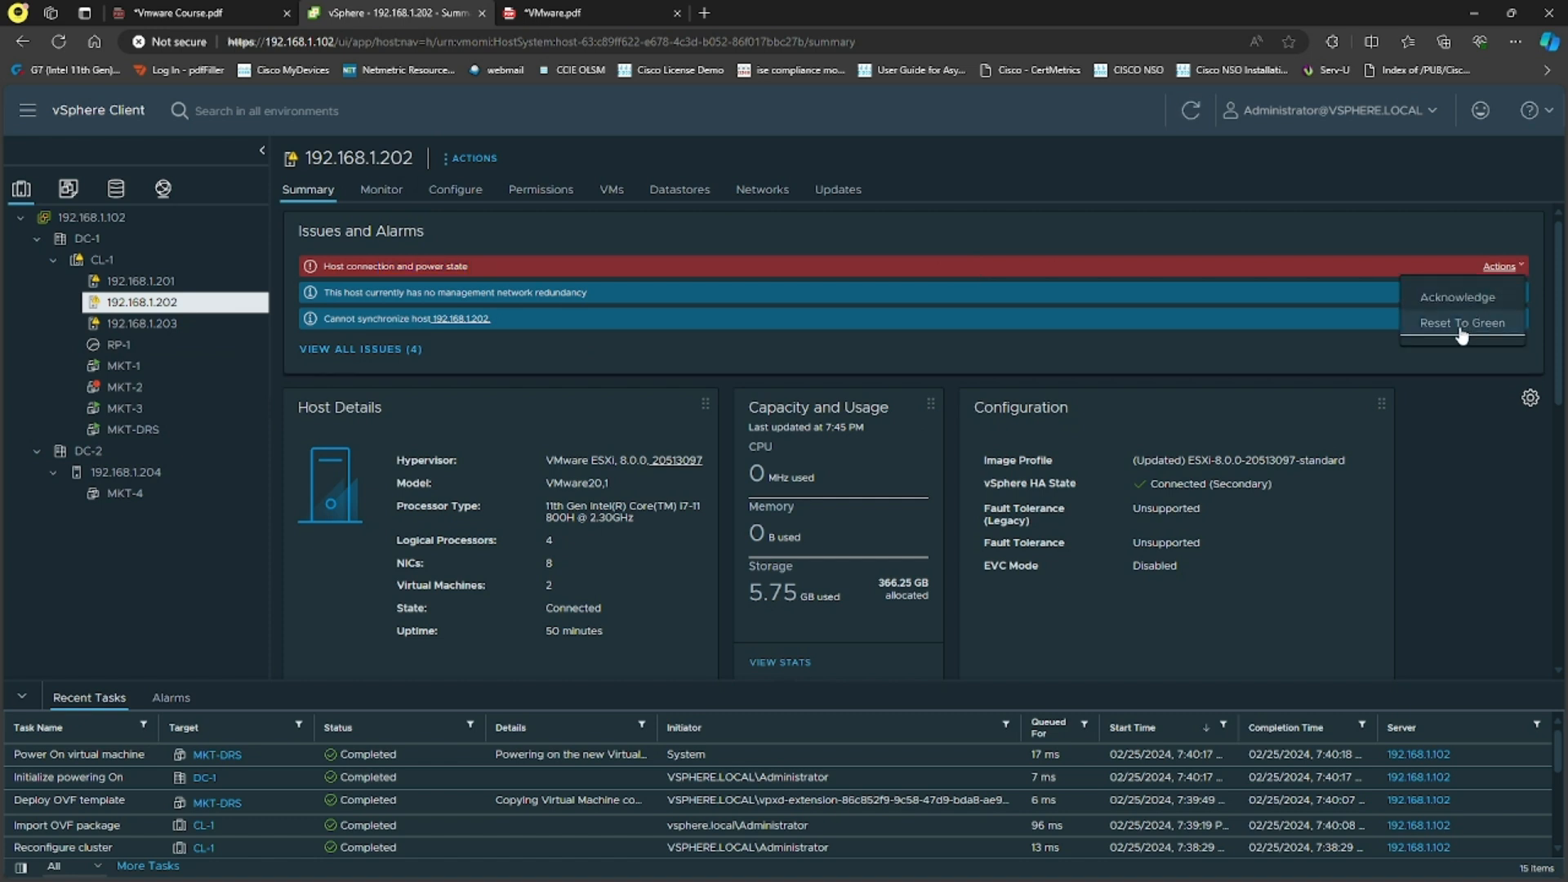
left_click(1462, 324)
left_click(1513, 271)
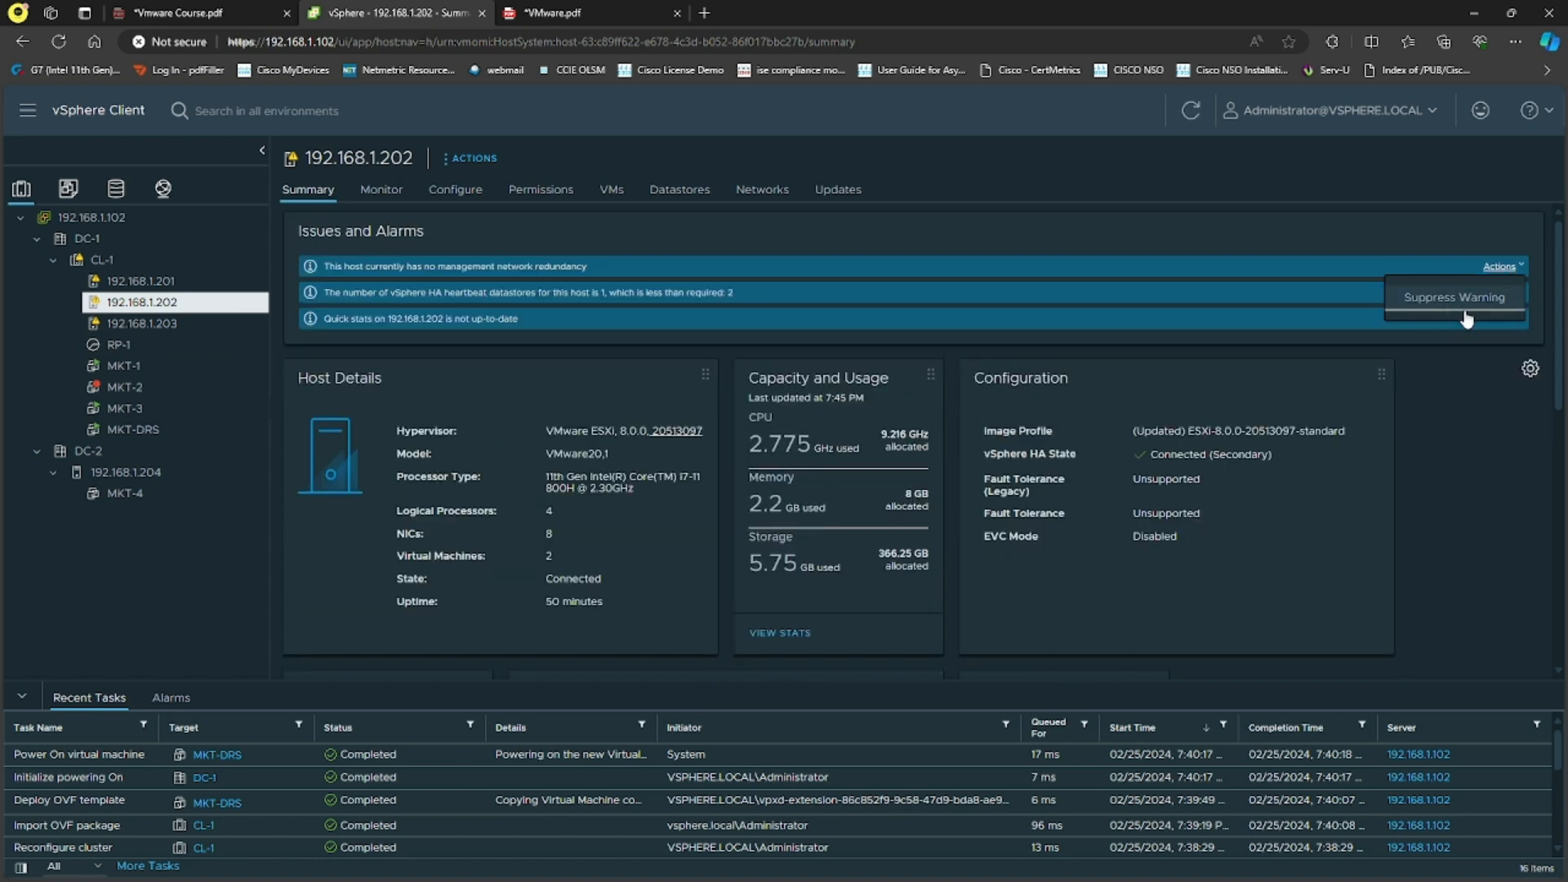
left_click(1470, 299)
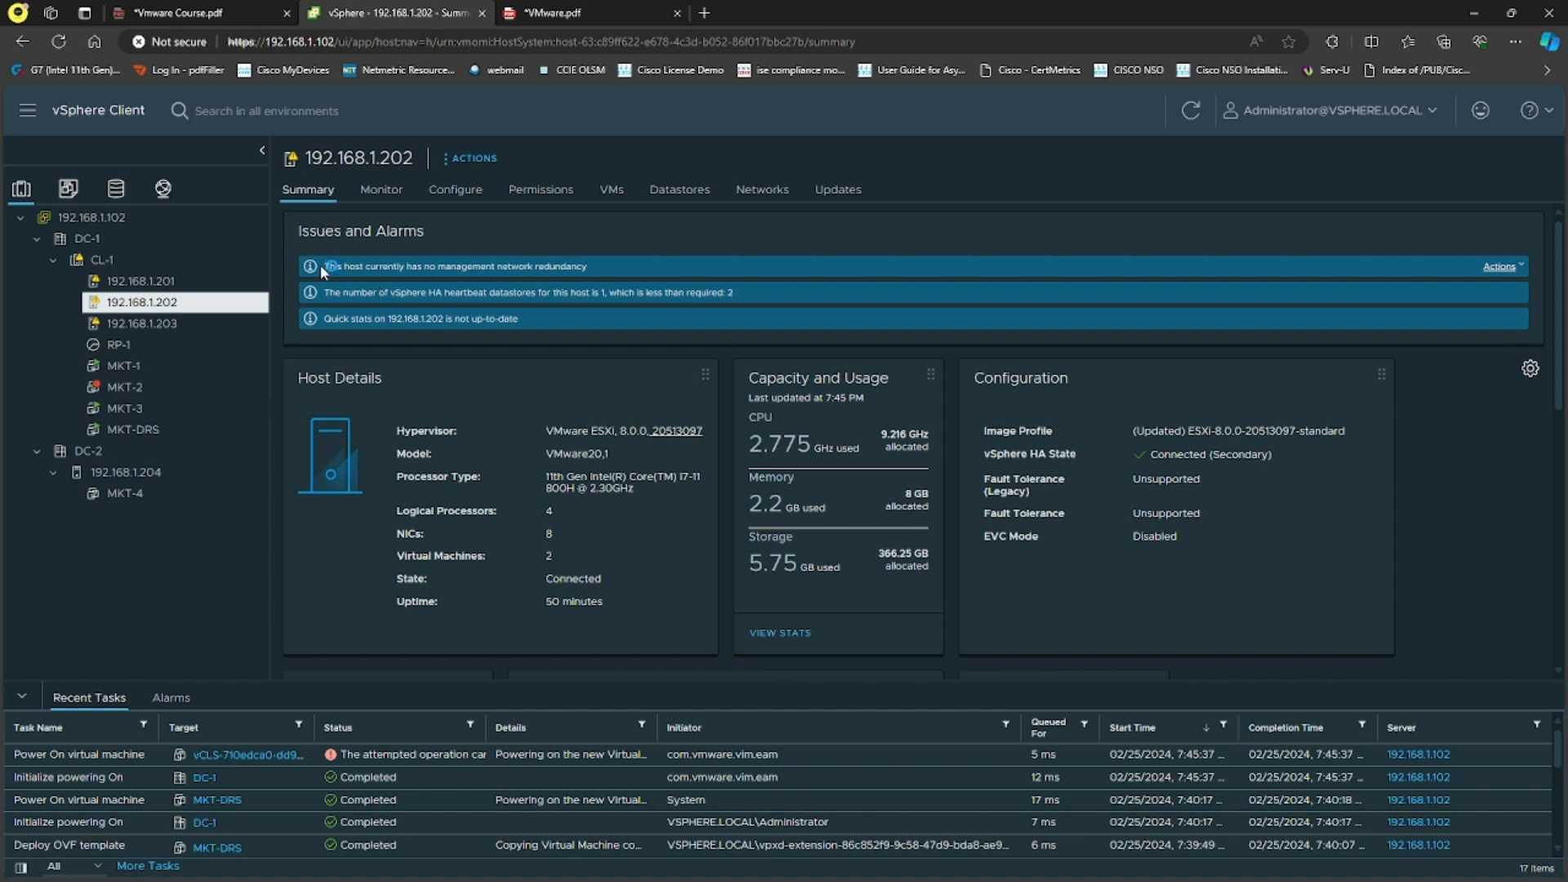
left_click_drag(323, 268, 588, 268)
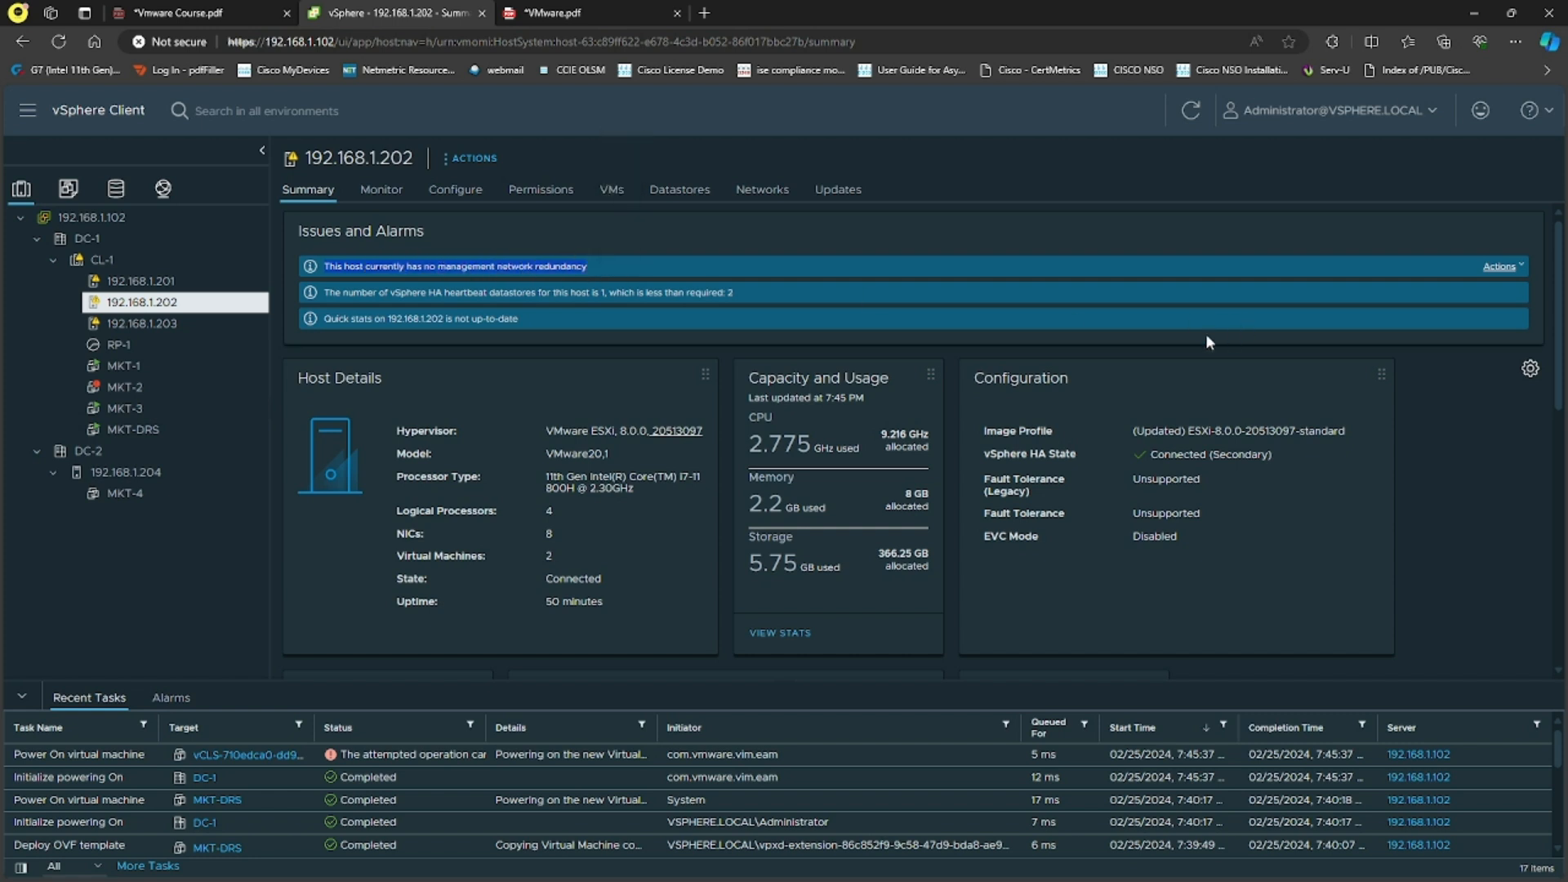
Step: Suppress the management network redundancy warning twice, dismiss the error notice, then select cluster CL-1
left_click(1501, 267)
left_click(1483, 297)
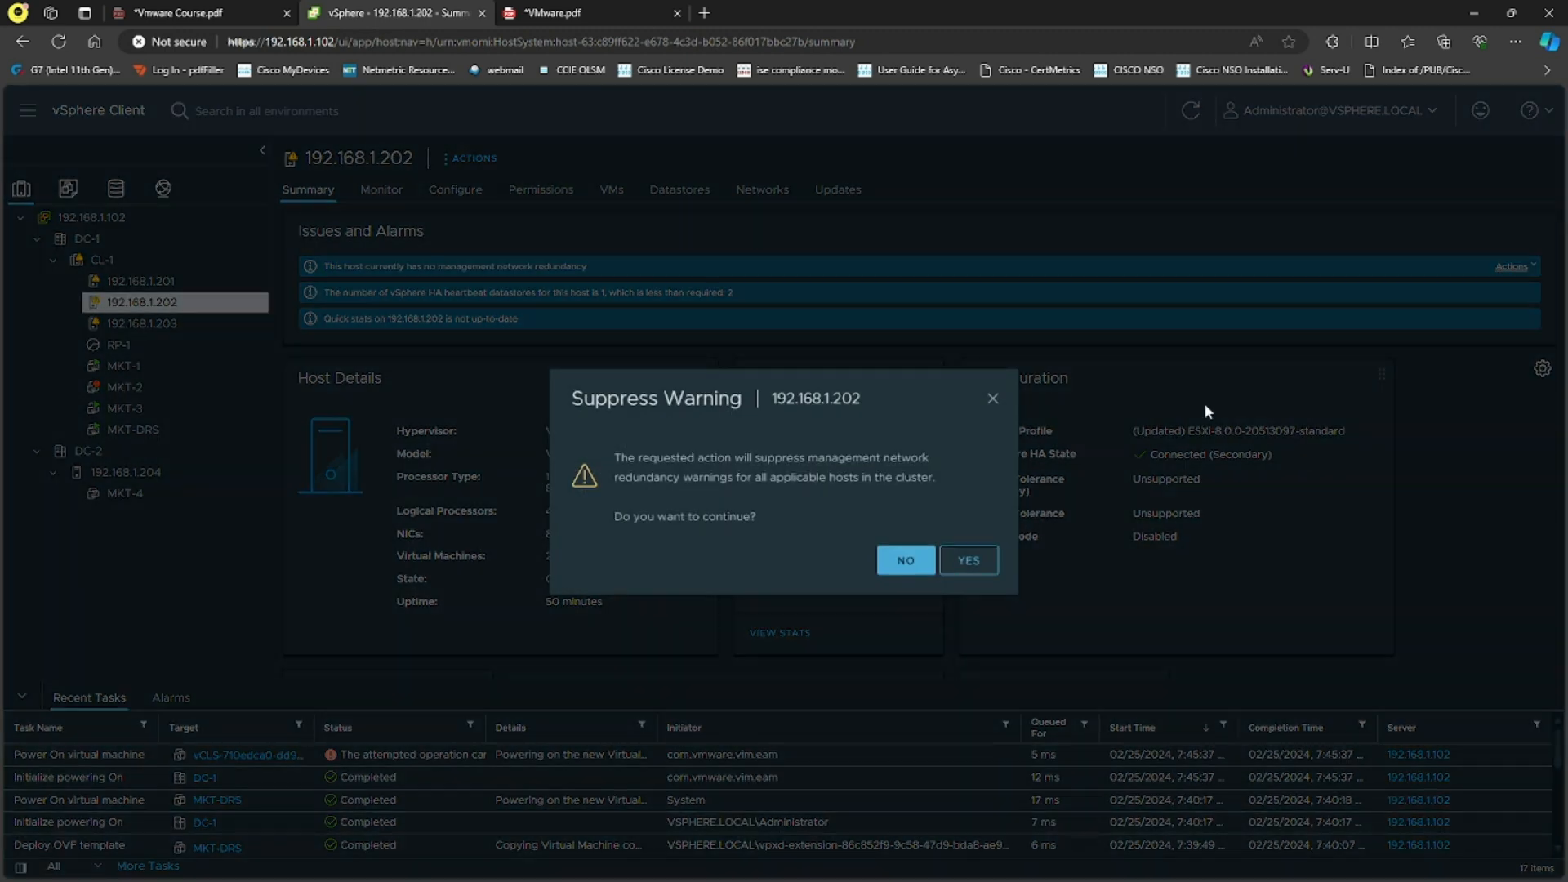
left_click(972, 562)
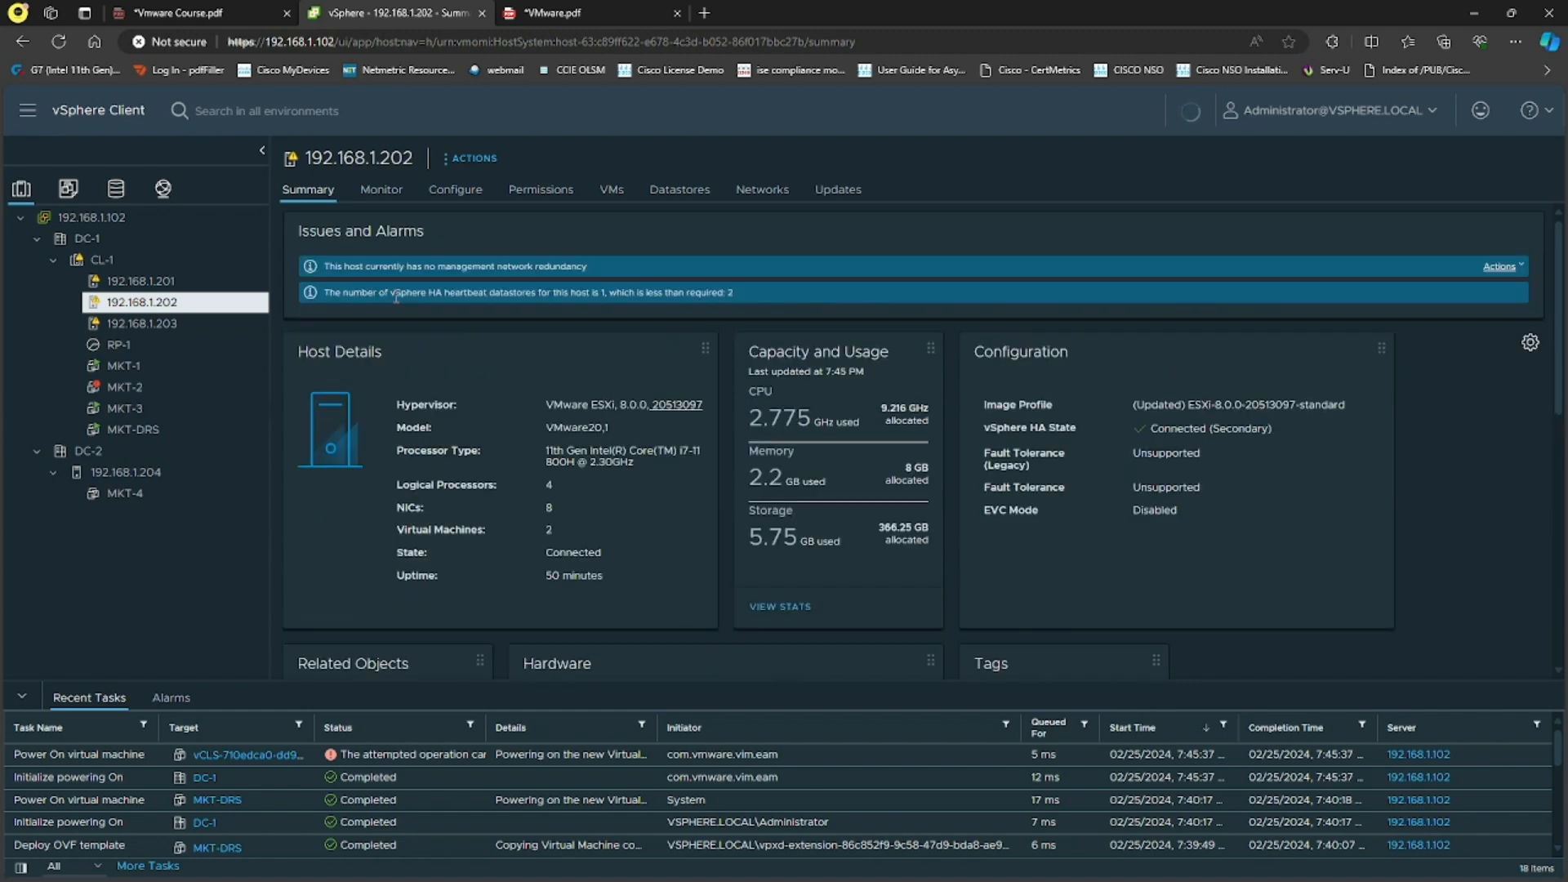
left_click(1502, 268)
left_click(1480, 296)
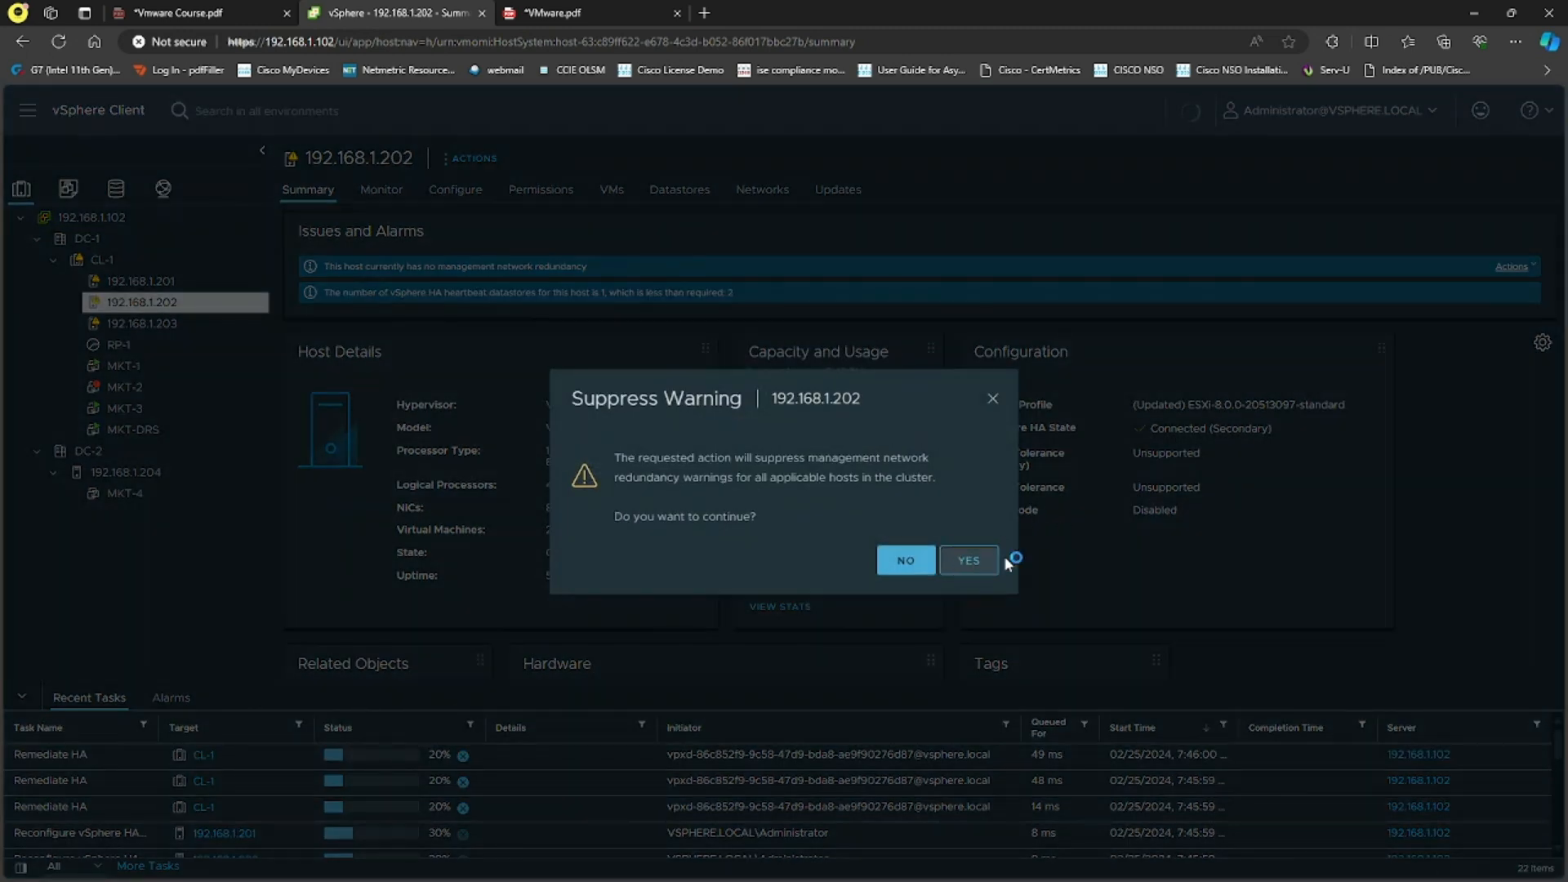
left_click(974, 560)
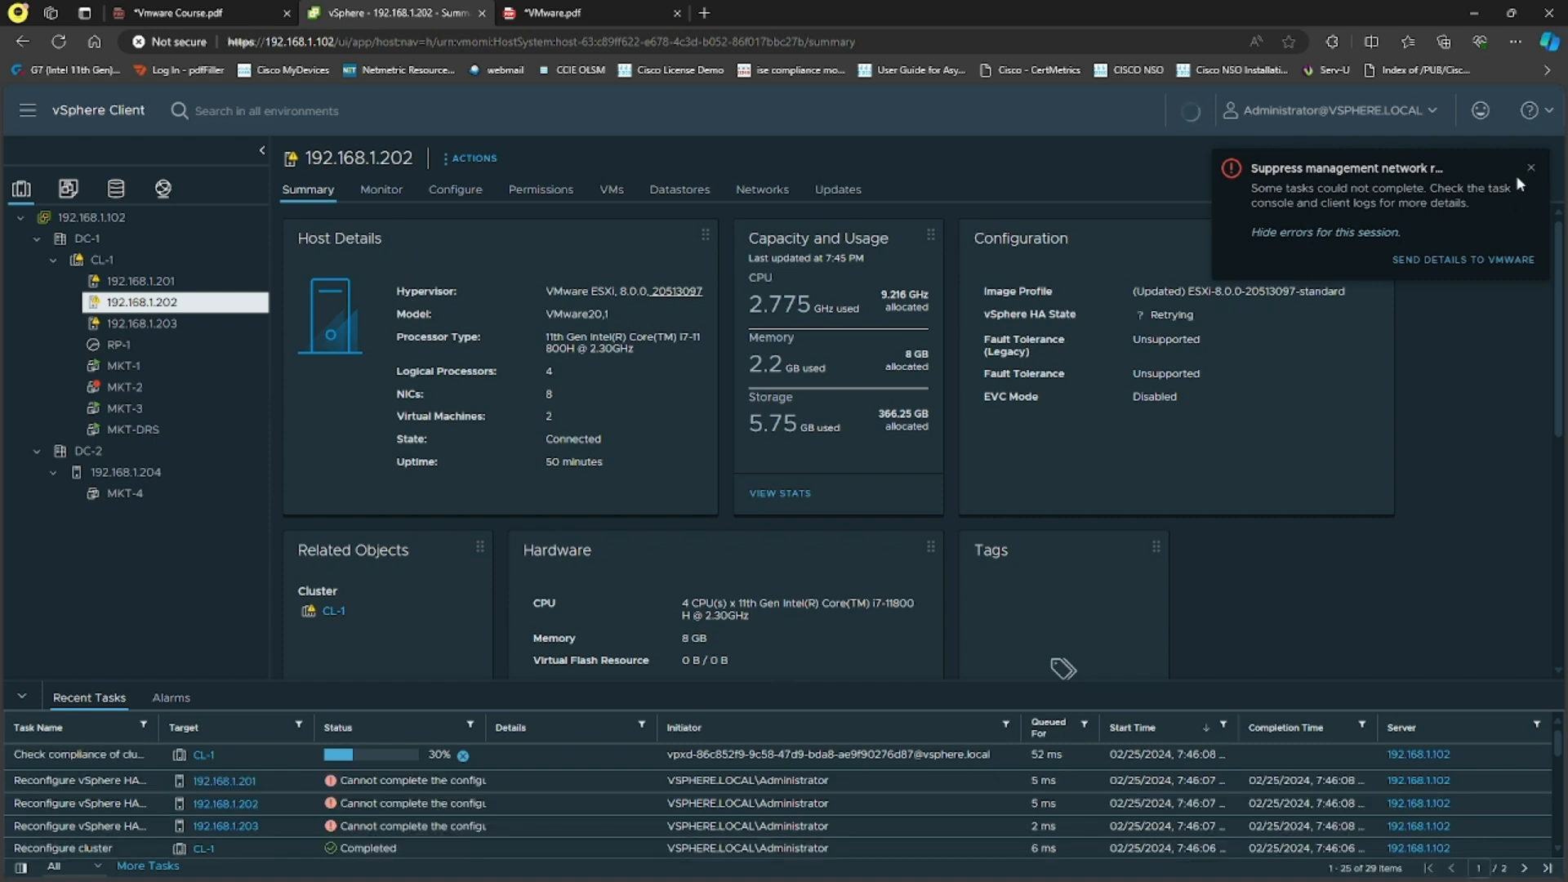
left_click(1531, 168)
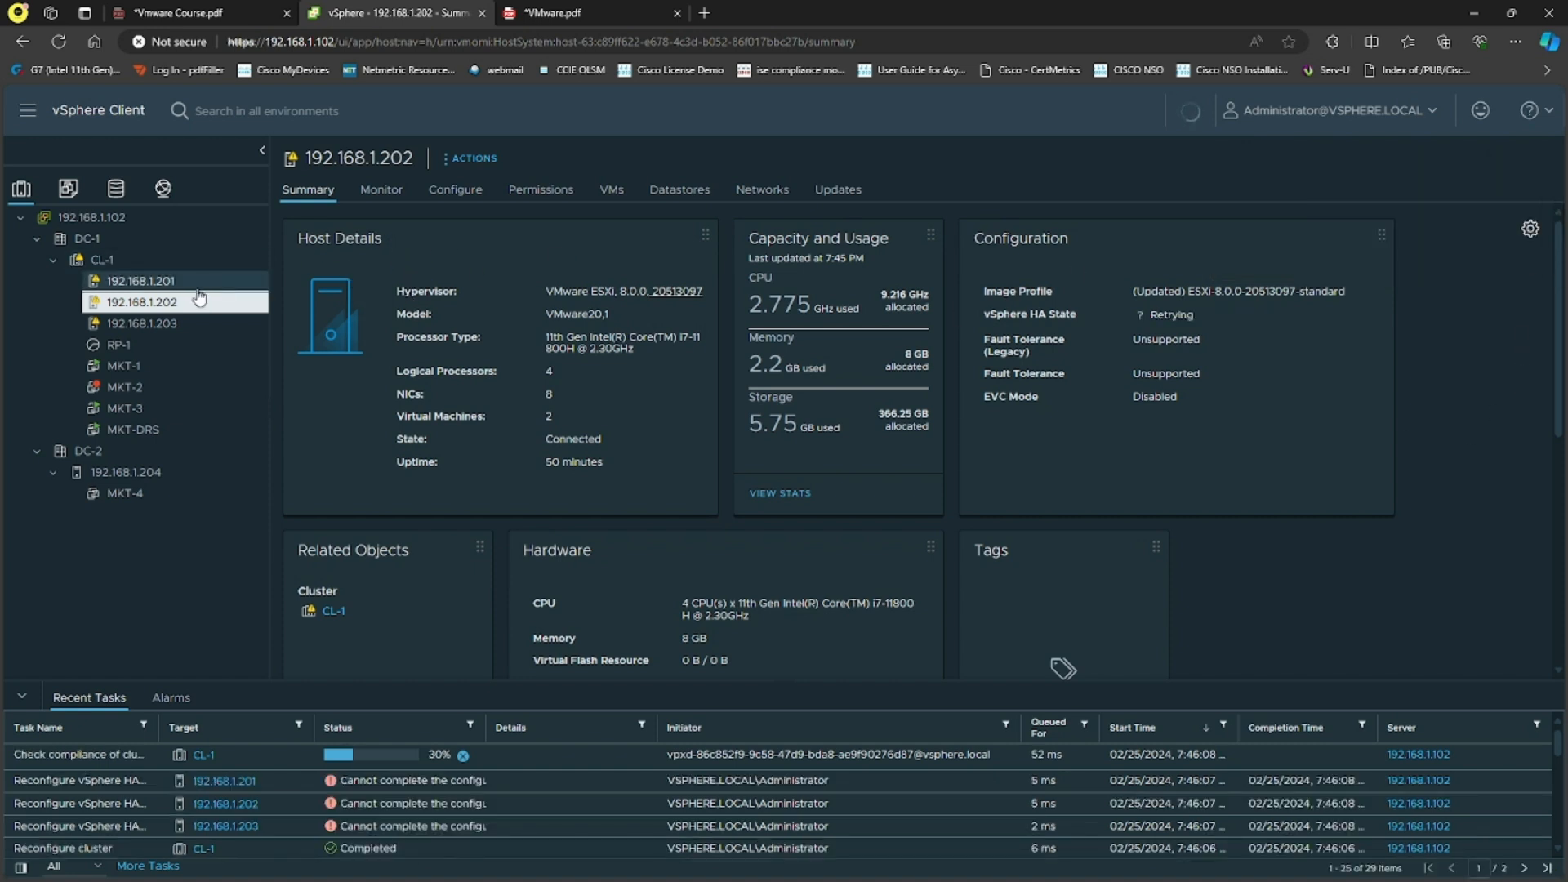
left_click(129, 266)
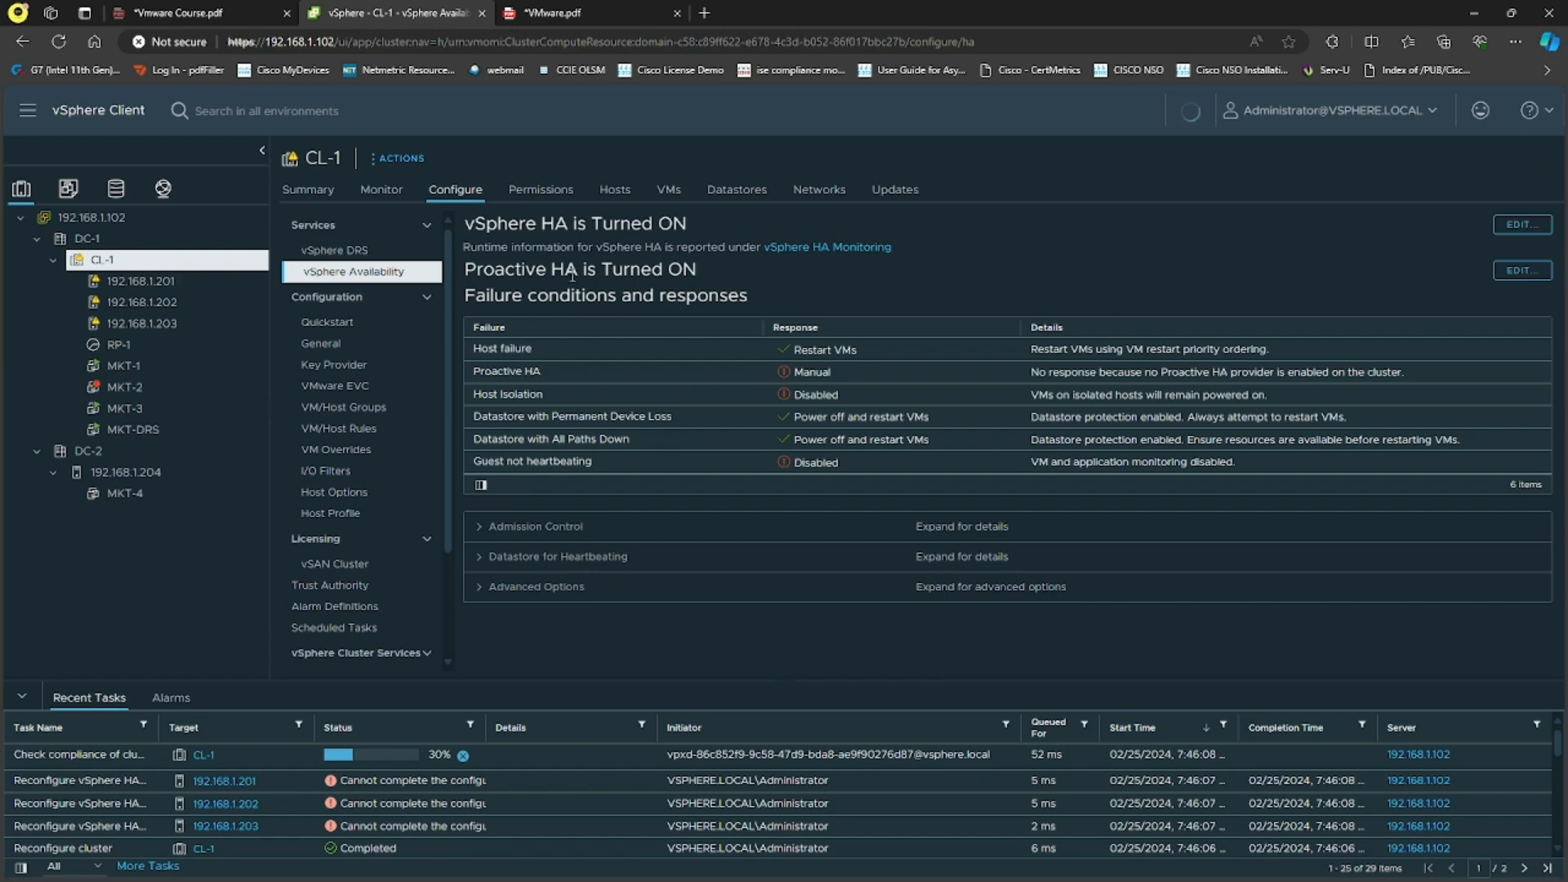
Step: Show CL-1's Summary and highlight the HA failover in progress message with 1 VM awaiting retry
left_click(331, 196)
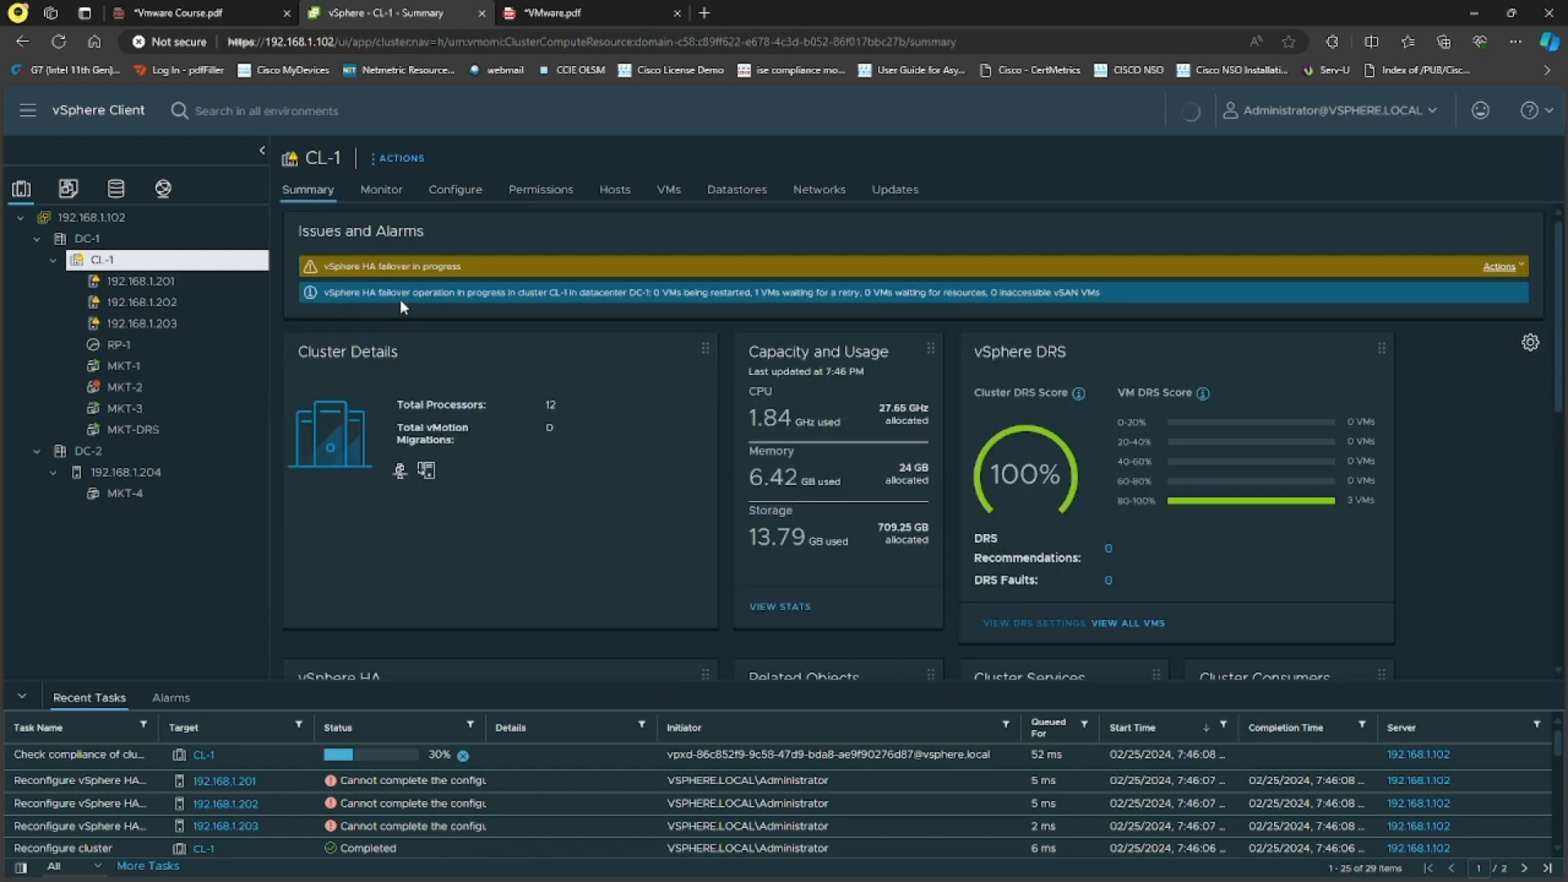
left_click_drag(325, 293, 383, 297)
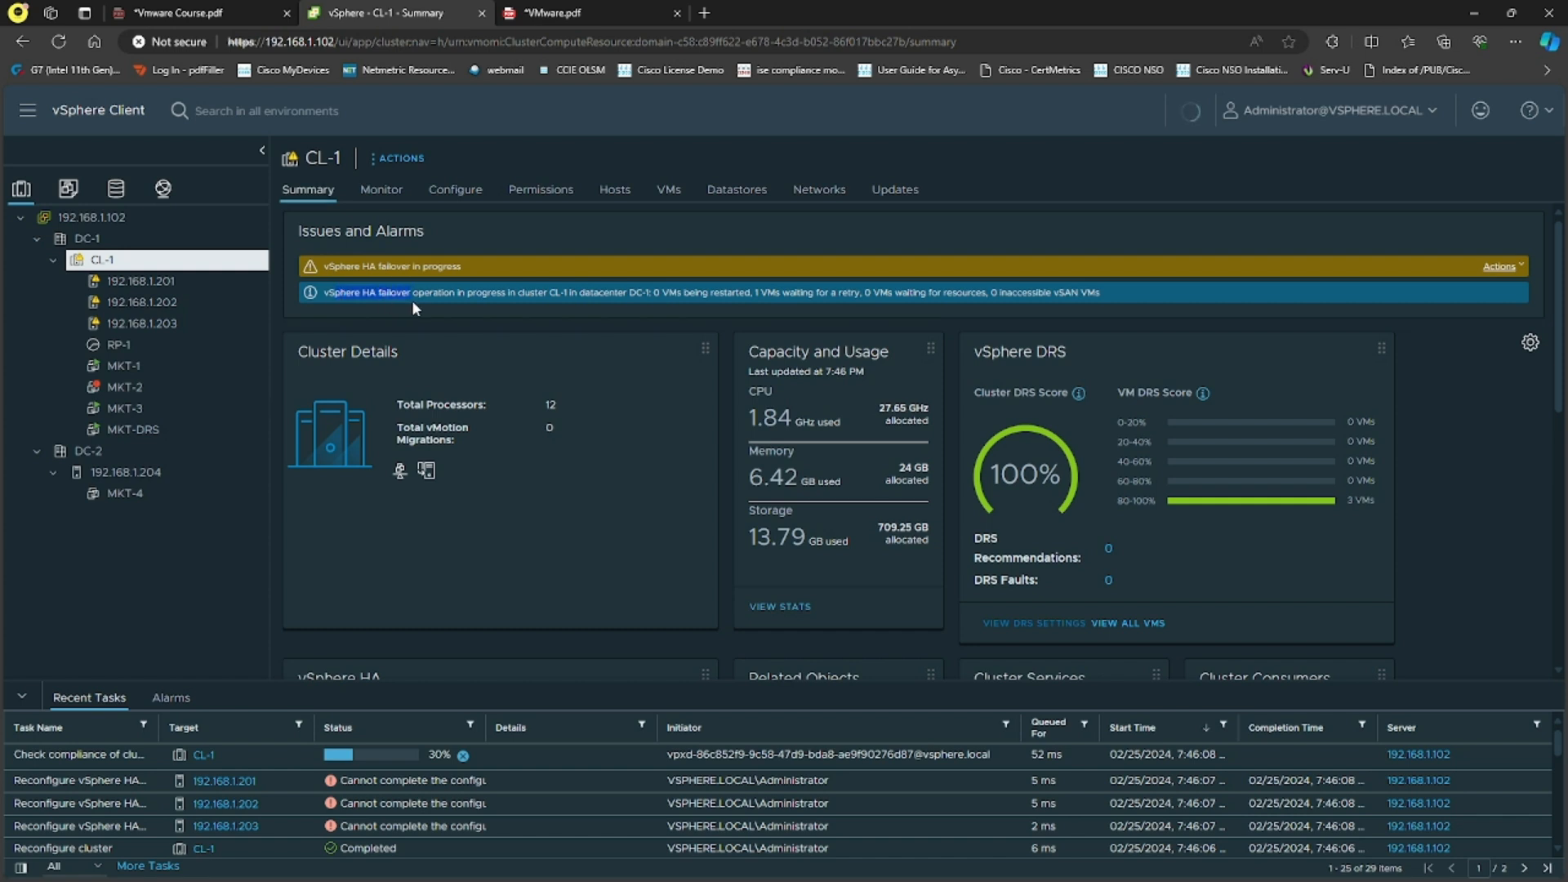
left_click_drag(526, 297, 670, 292)
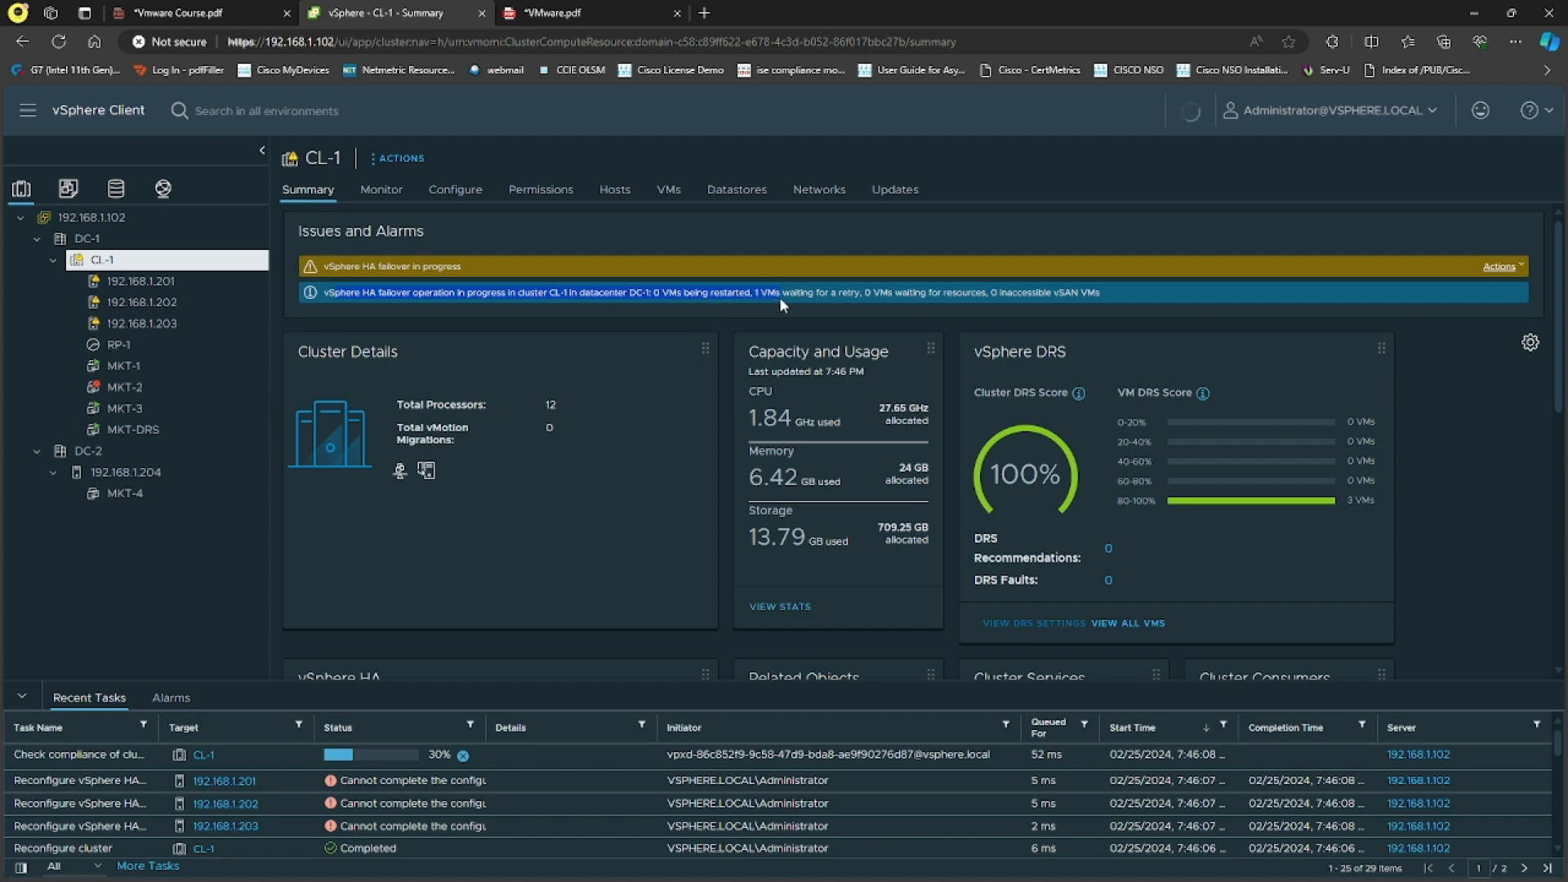
left_click_drag(780, 300, 852, 300)
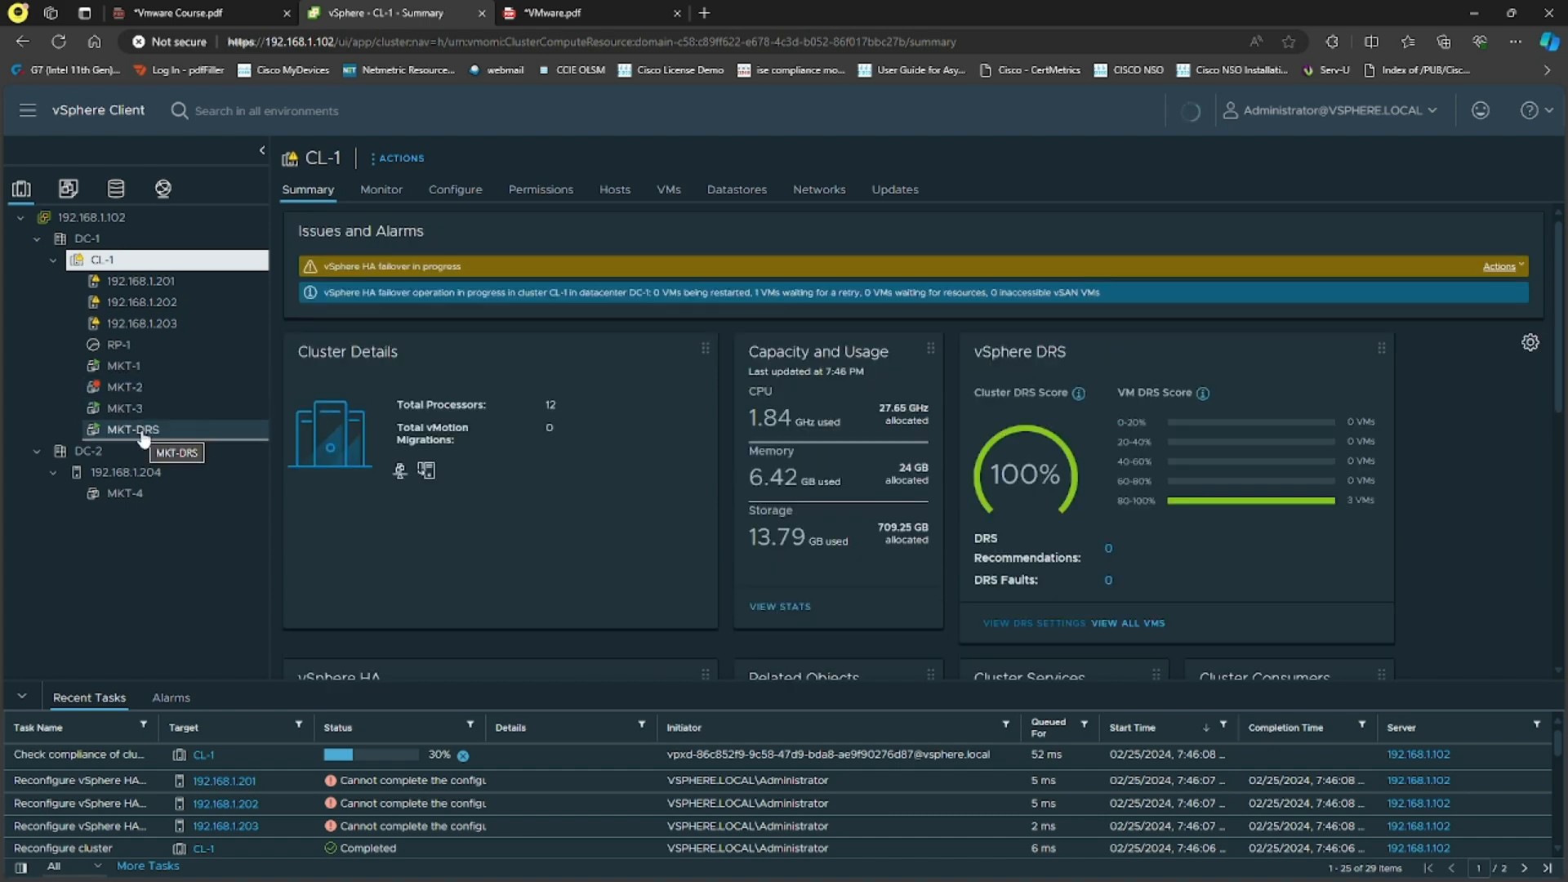
Step: Select MKT-DRS and highlight its host, 192.168.1.201, under Related Objects in the Summary
left_click(140, 430)
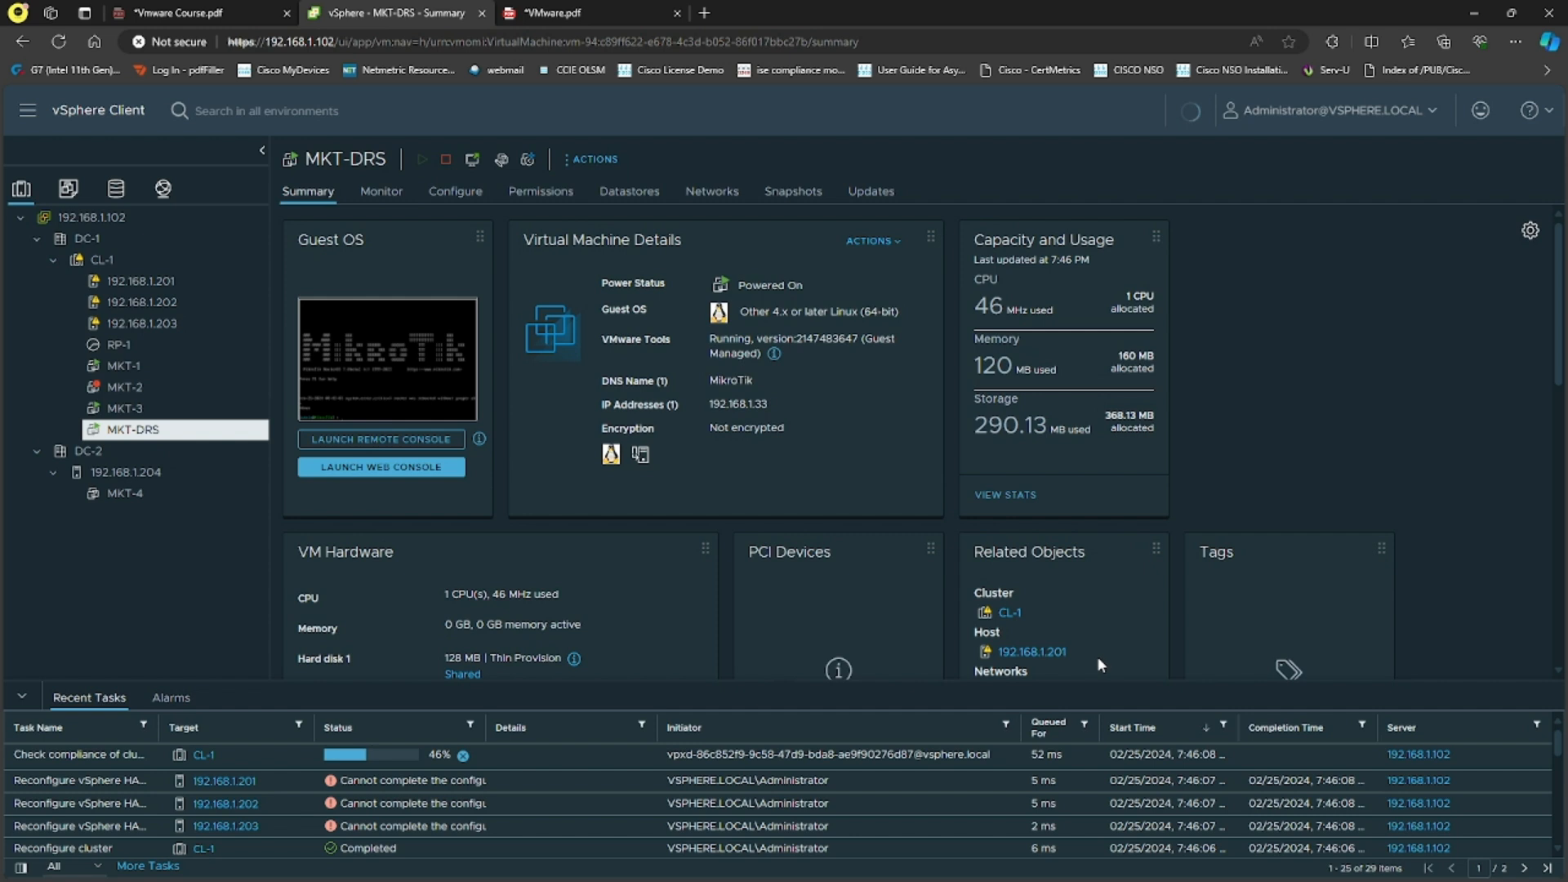
left_click_drag(1096, 655, 999, 653)
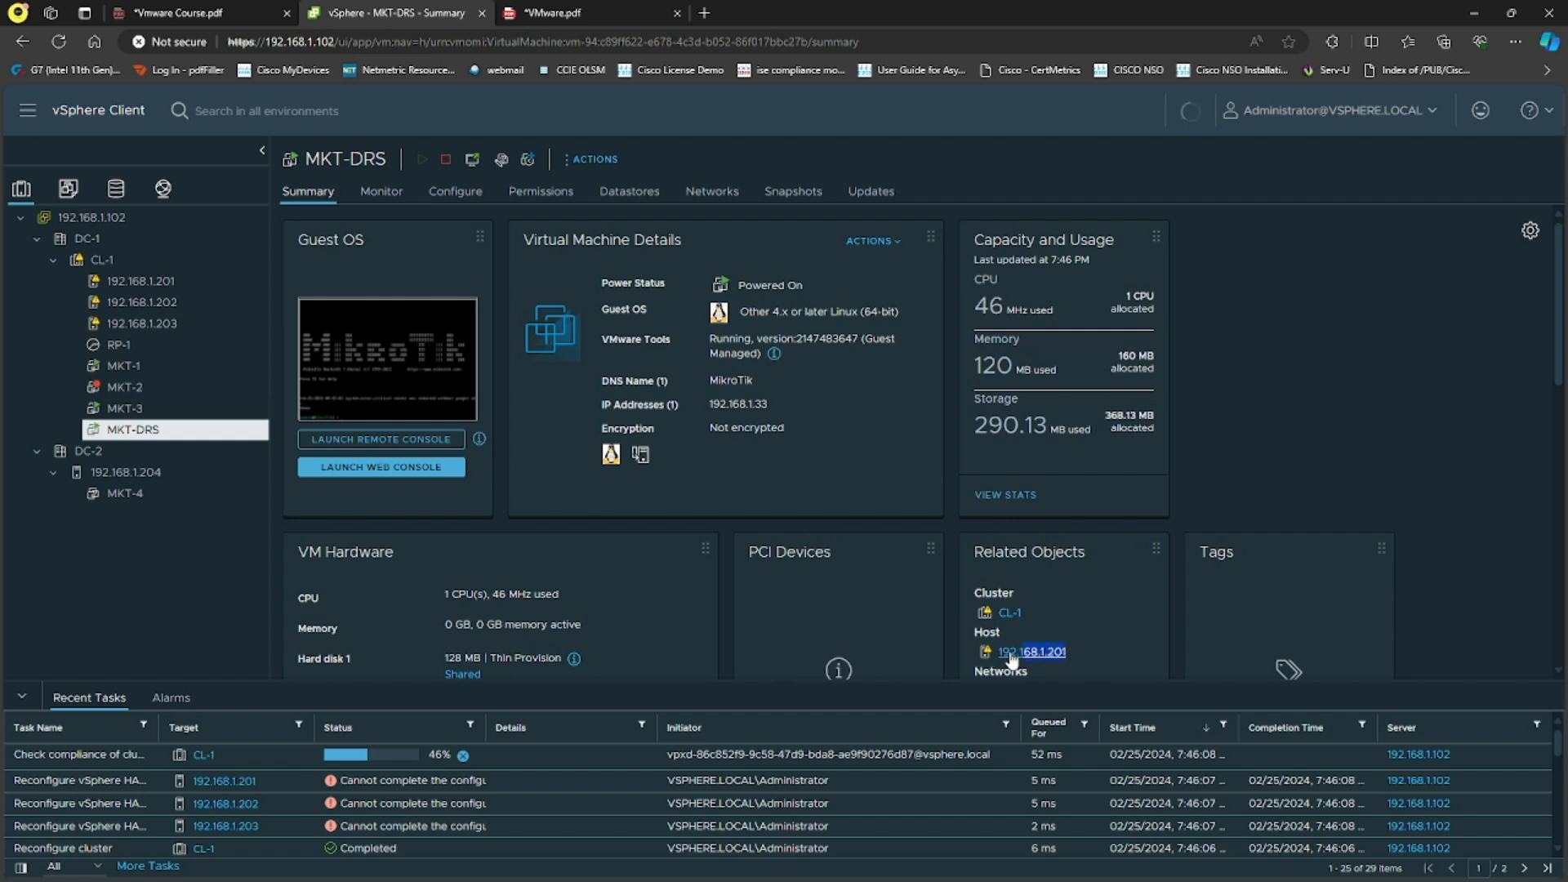
left_click(1085, 652)
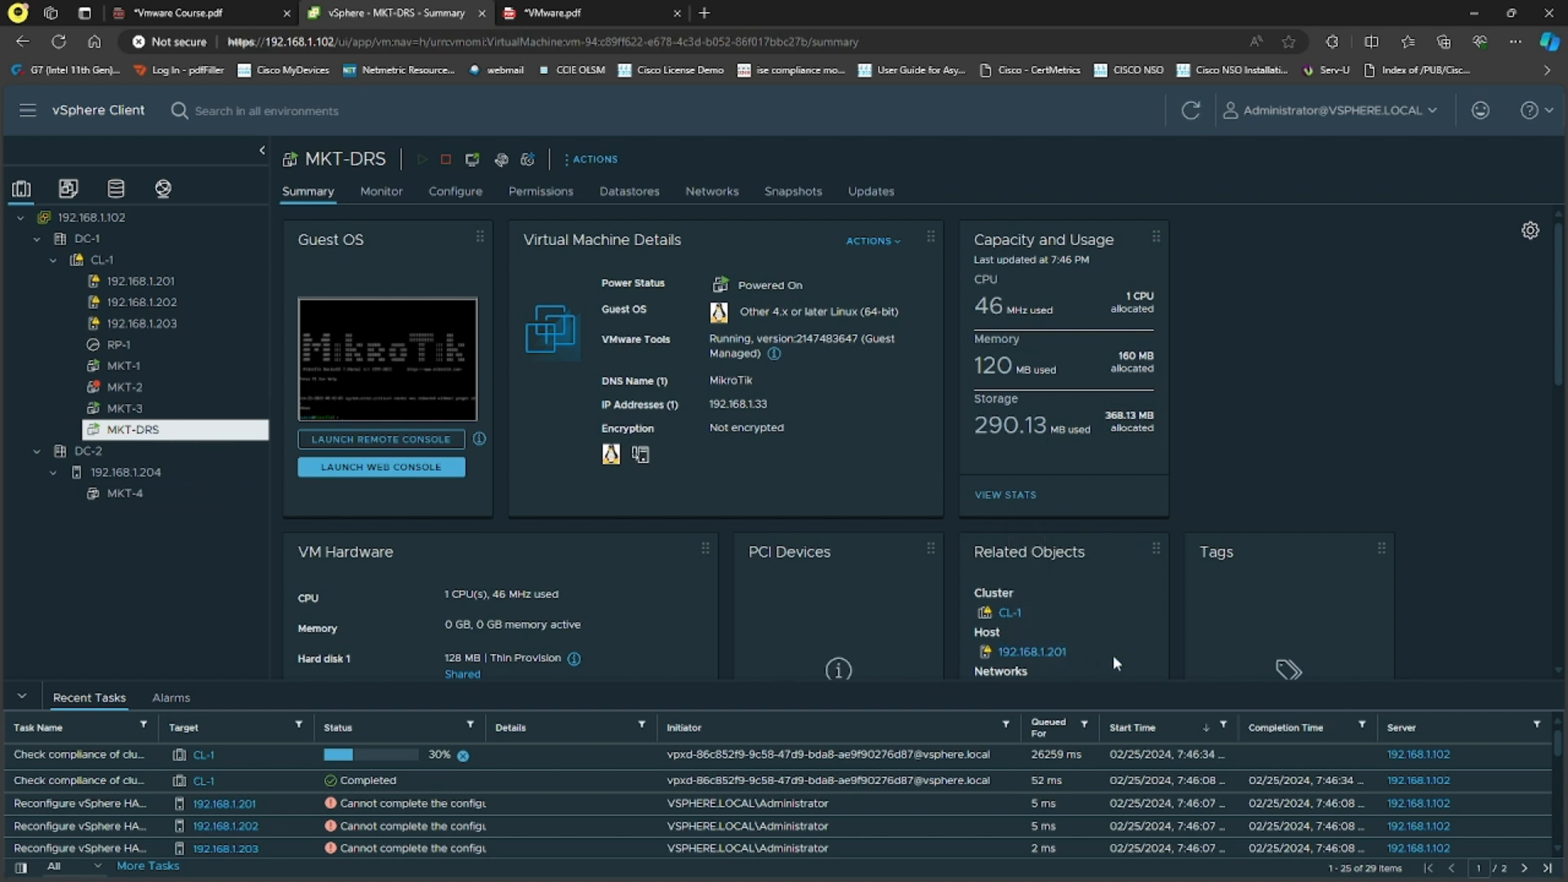
left_click_drag(1071, 656, 994, 660)
left_click(1277, 437)
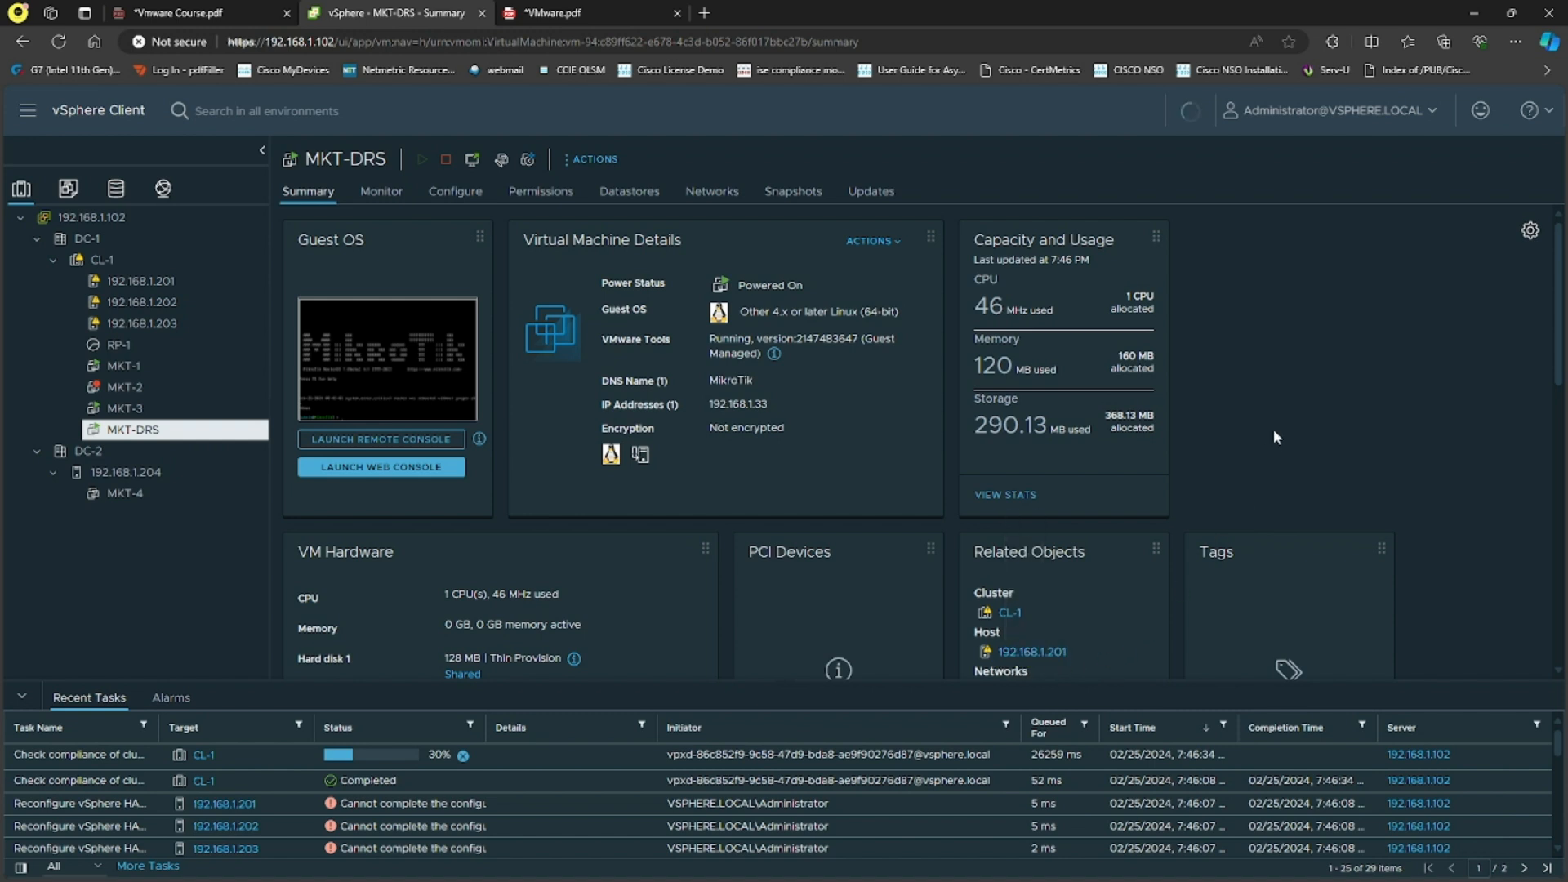